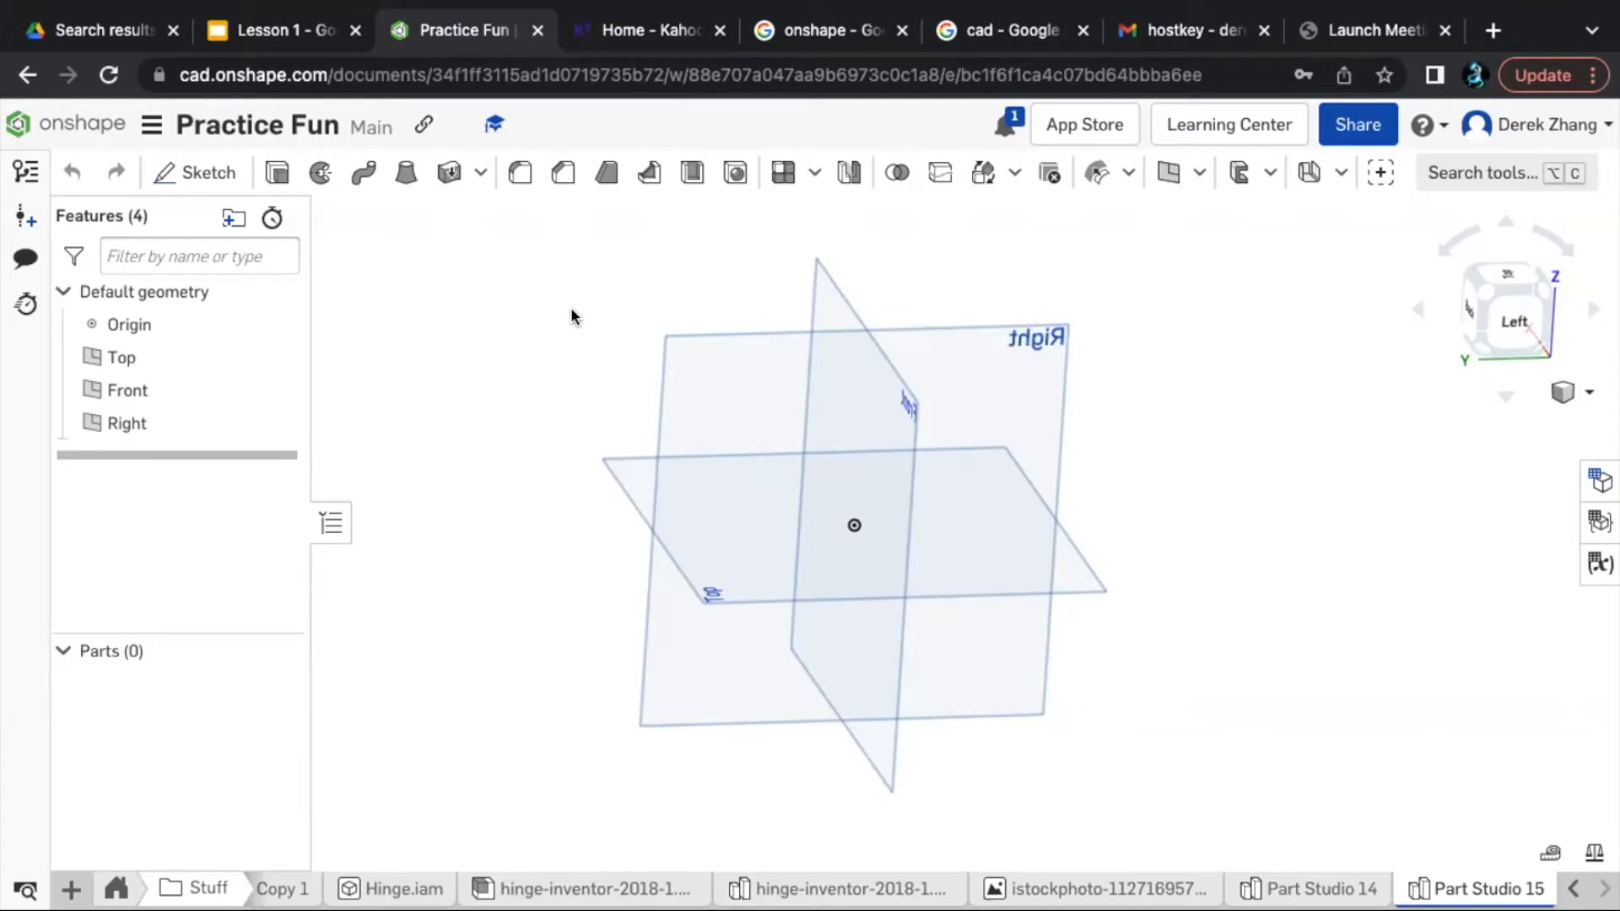
- Start a new sketch on the Front plane
{"action": "right_click_drag", "start_coordinate": [572, 317], "coordinate": [440, 319]}
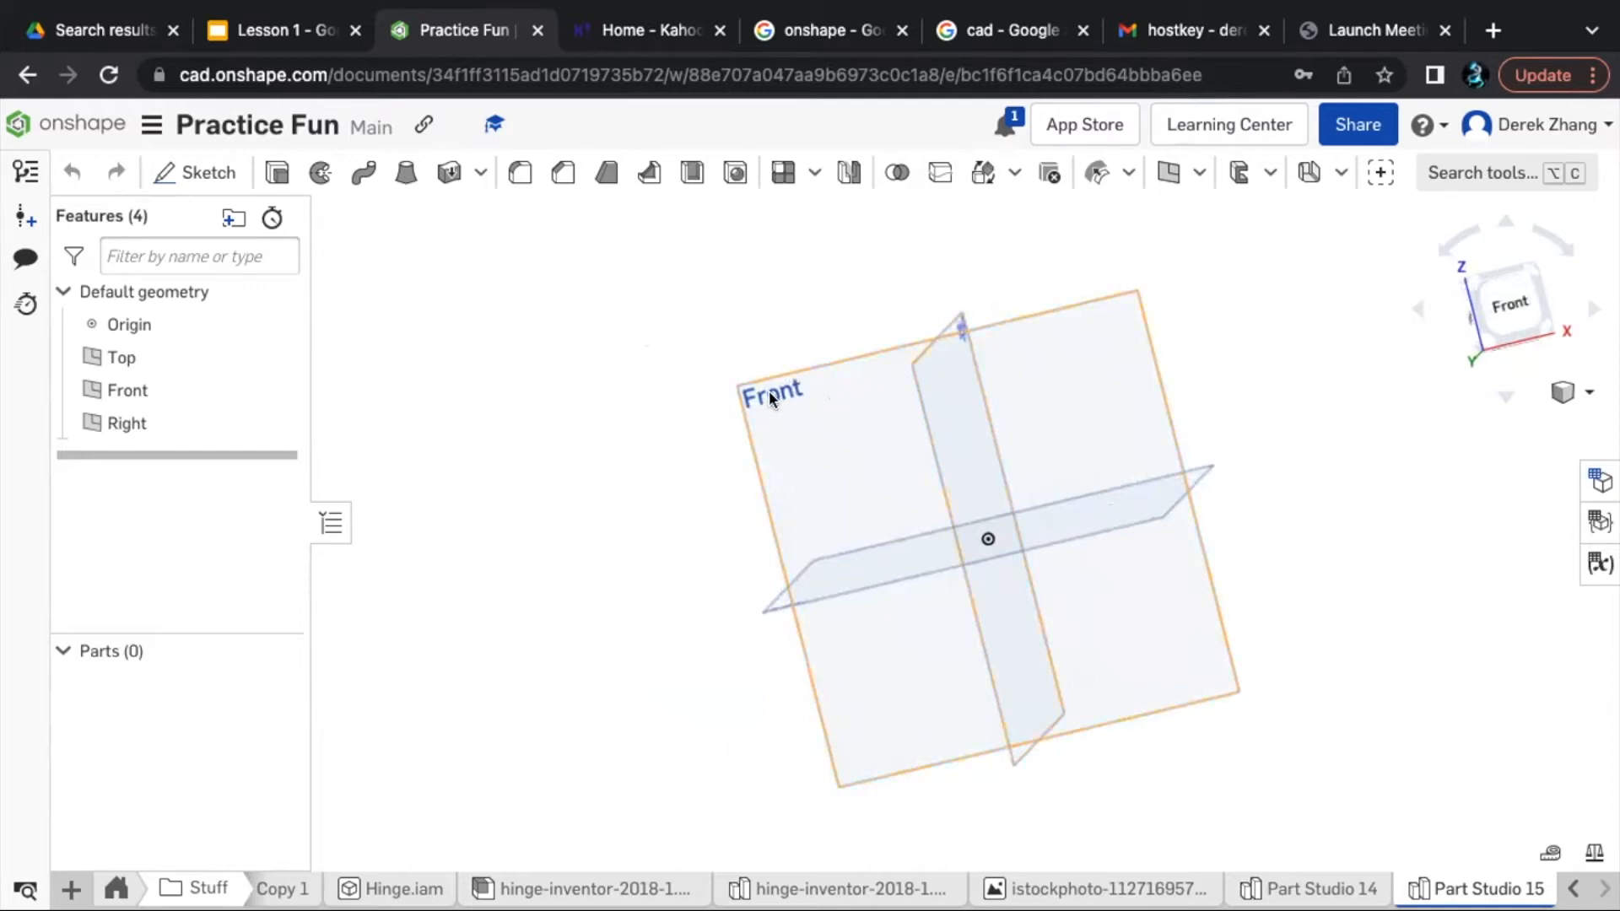
{"action": "right_click_drag", "start_coordinate": [627, 435], "coordinate": [598, 453]}
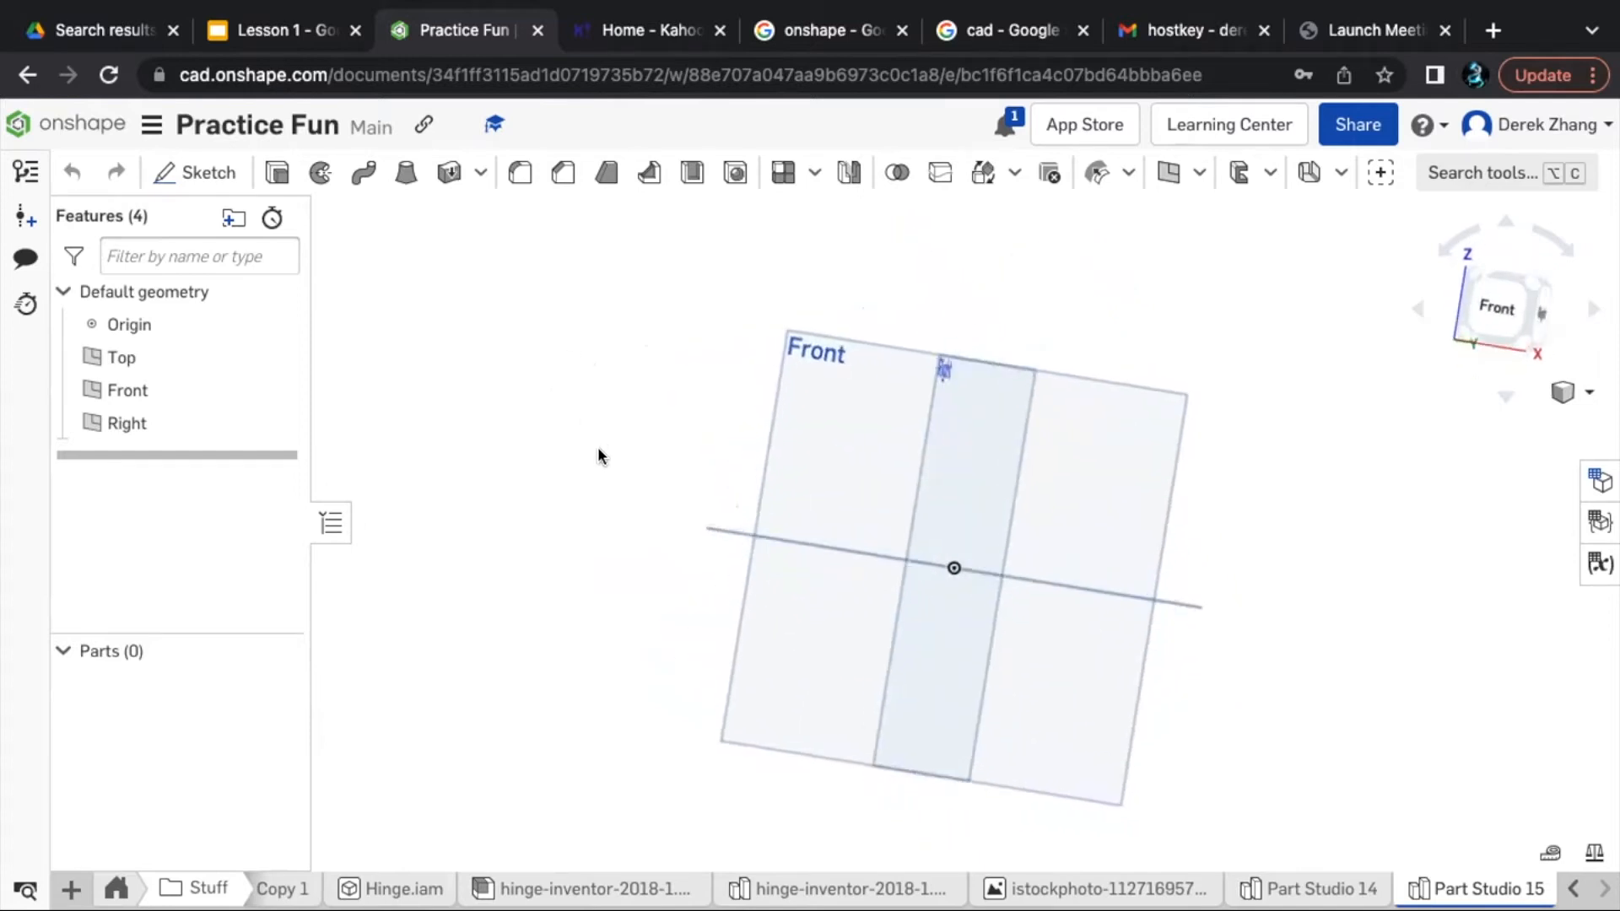
{"action": "left_click", "coordinate": [879, 409]}
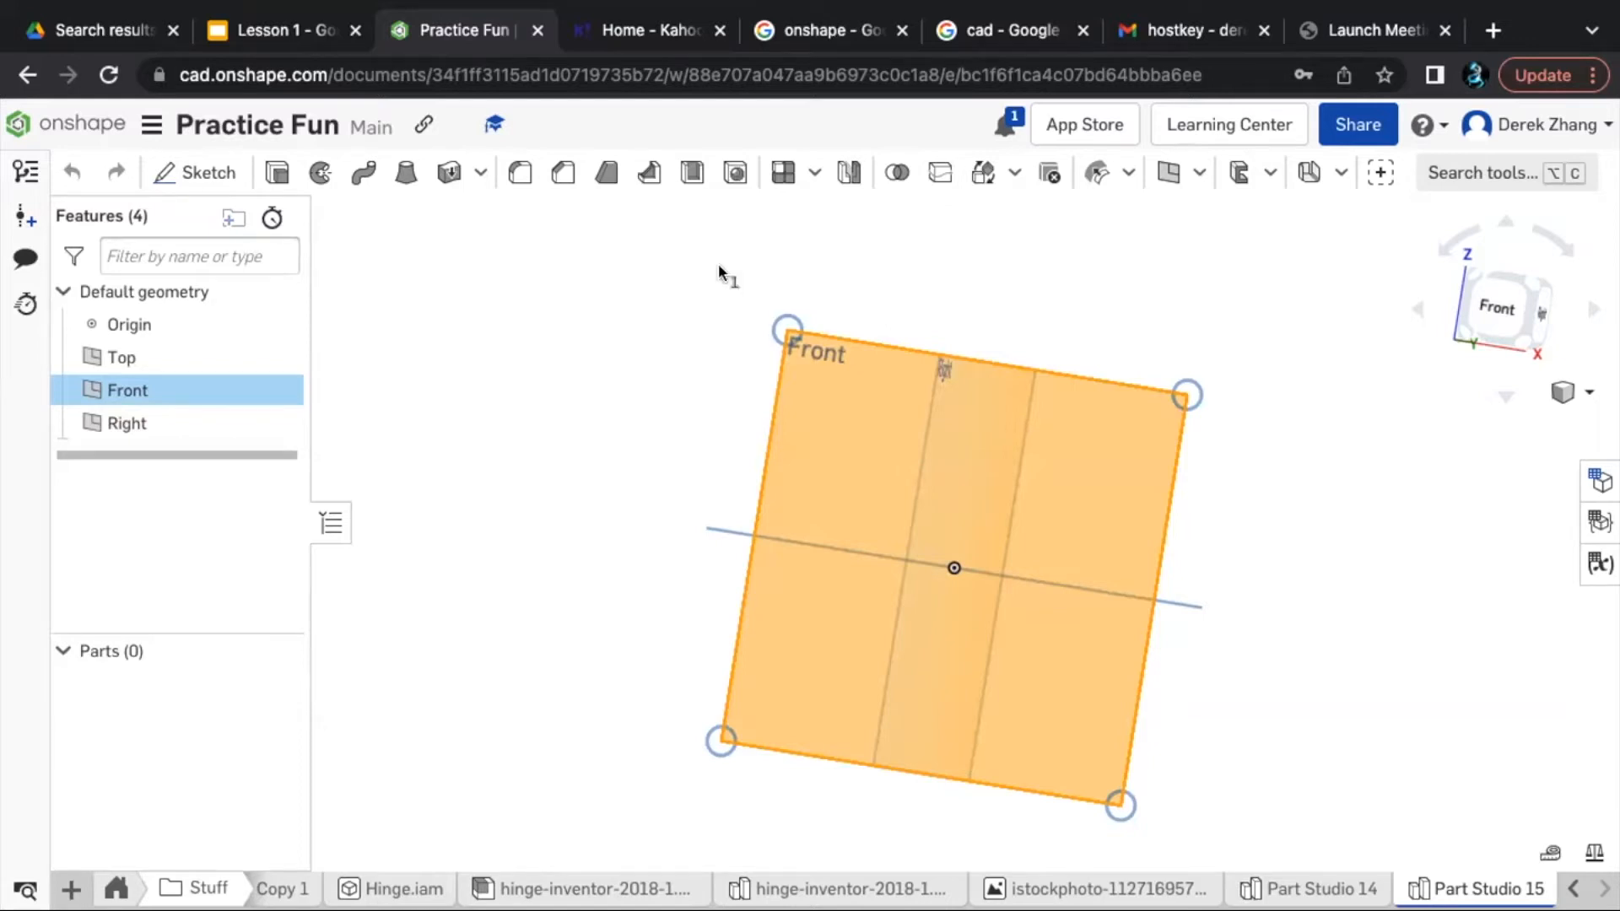
{"action": "left_click", "coordinate": [185, 171]}
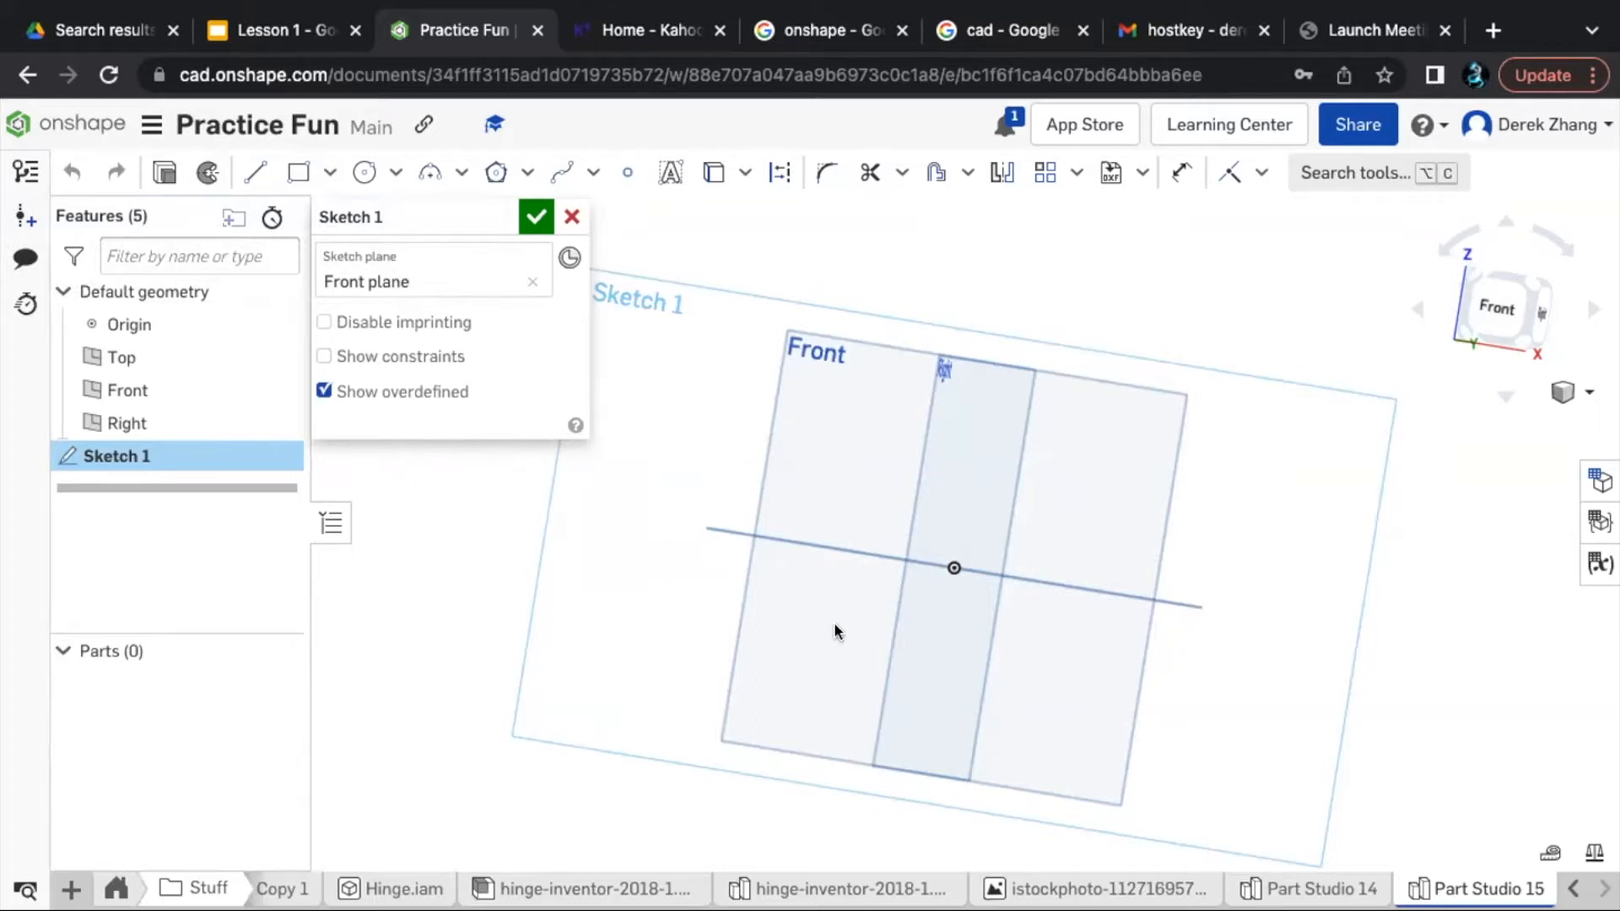
- Examine the sketch plane from the front and side views, finishing face-on to the Front plane
{"action": "scroll", "coordinate": [858, 520], "scroll_direction": "down", "scroll_amount": 2}
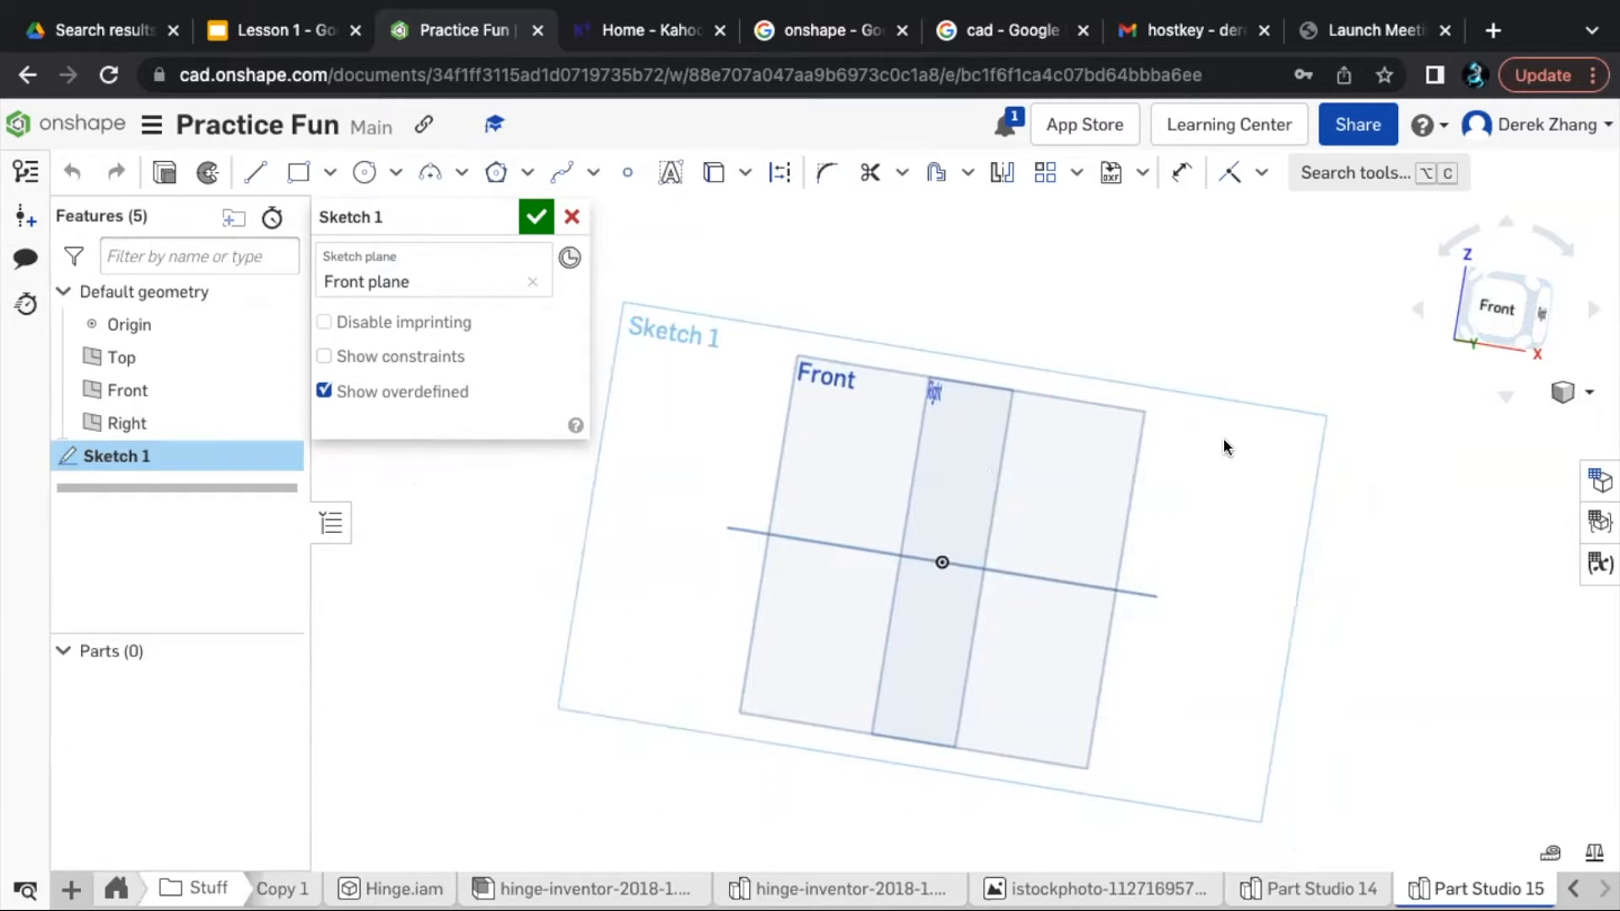
{"action": "left_click", "coordinate": [1498, 308]}
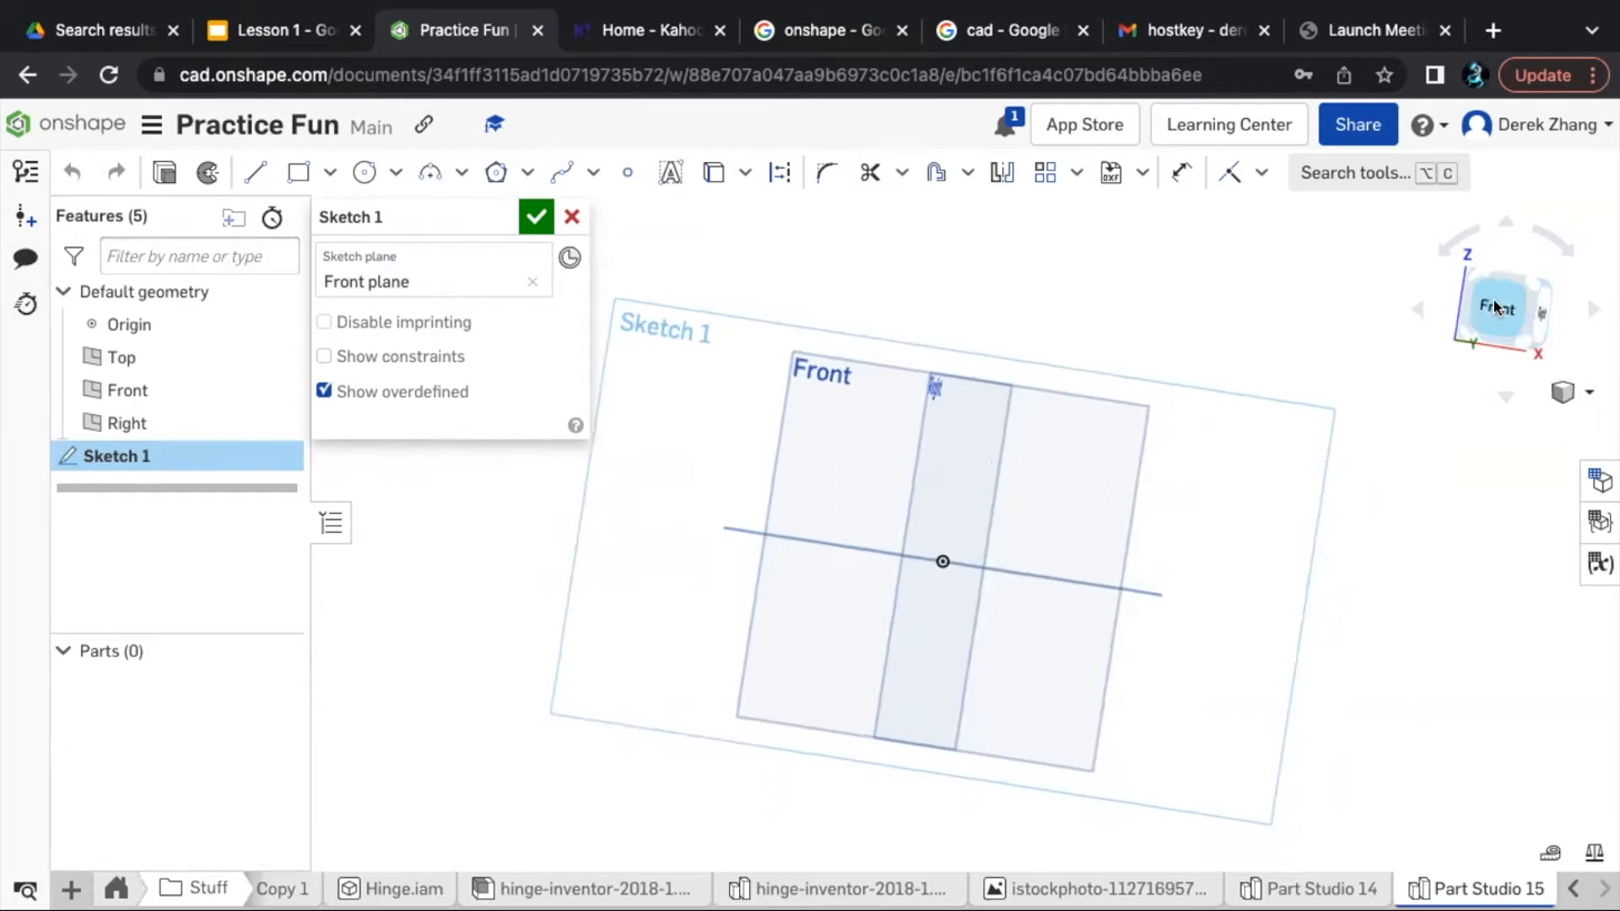
{"action": "left_click", "coordinate": [1592, 310]}
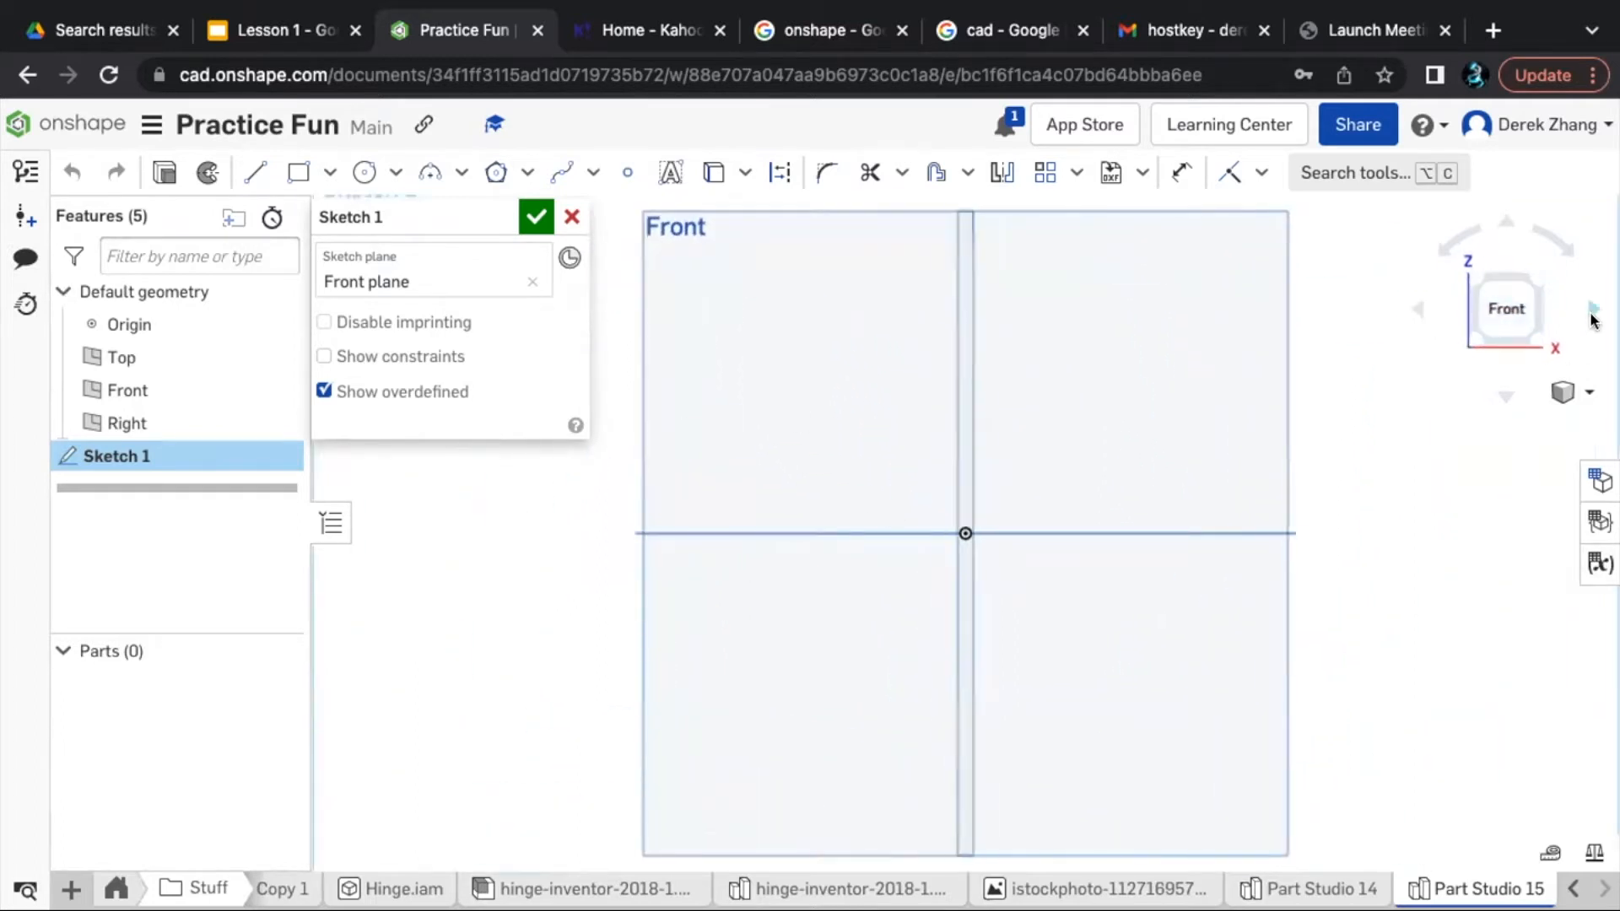
{"action": "left_click", "coordinate": [1593, 310]}
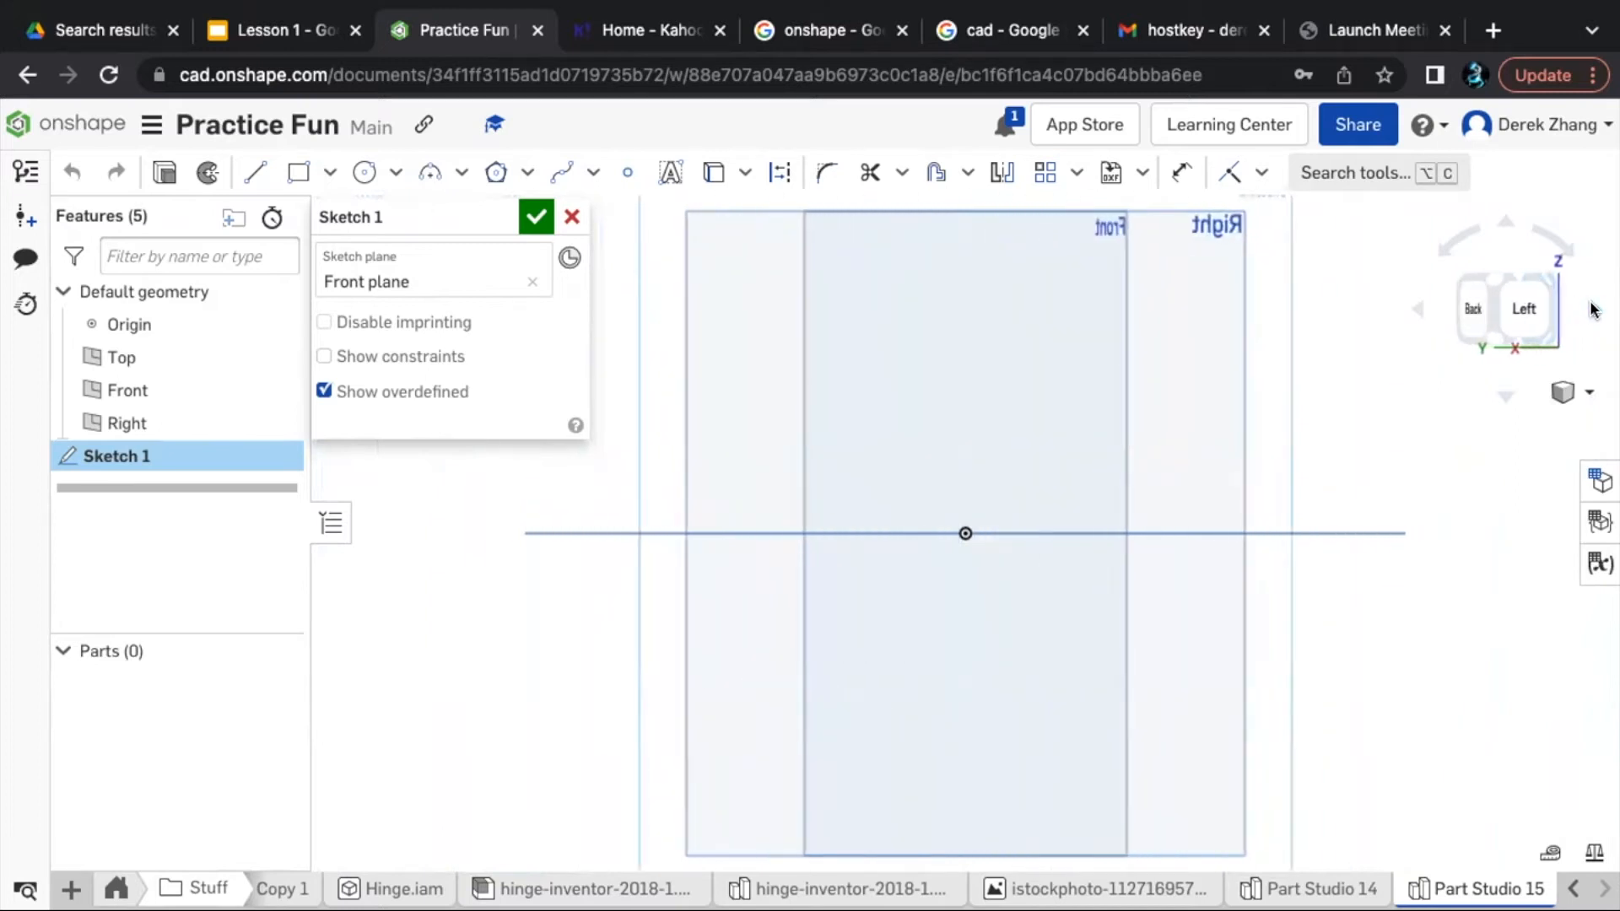
{"action": "left_click", "coordinate": [1593, 310]}
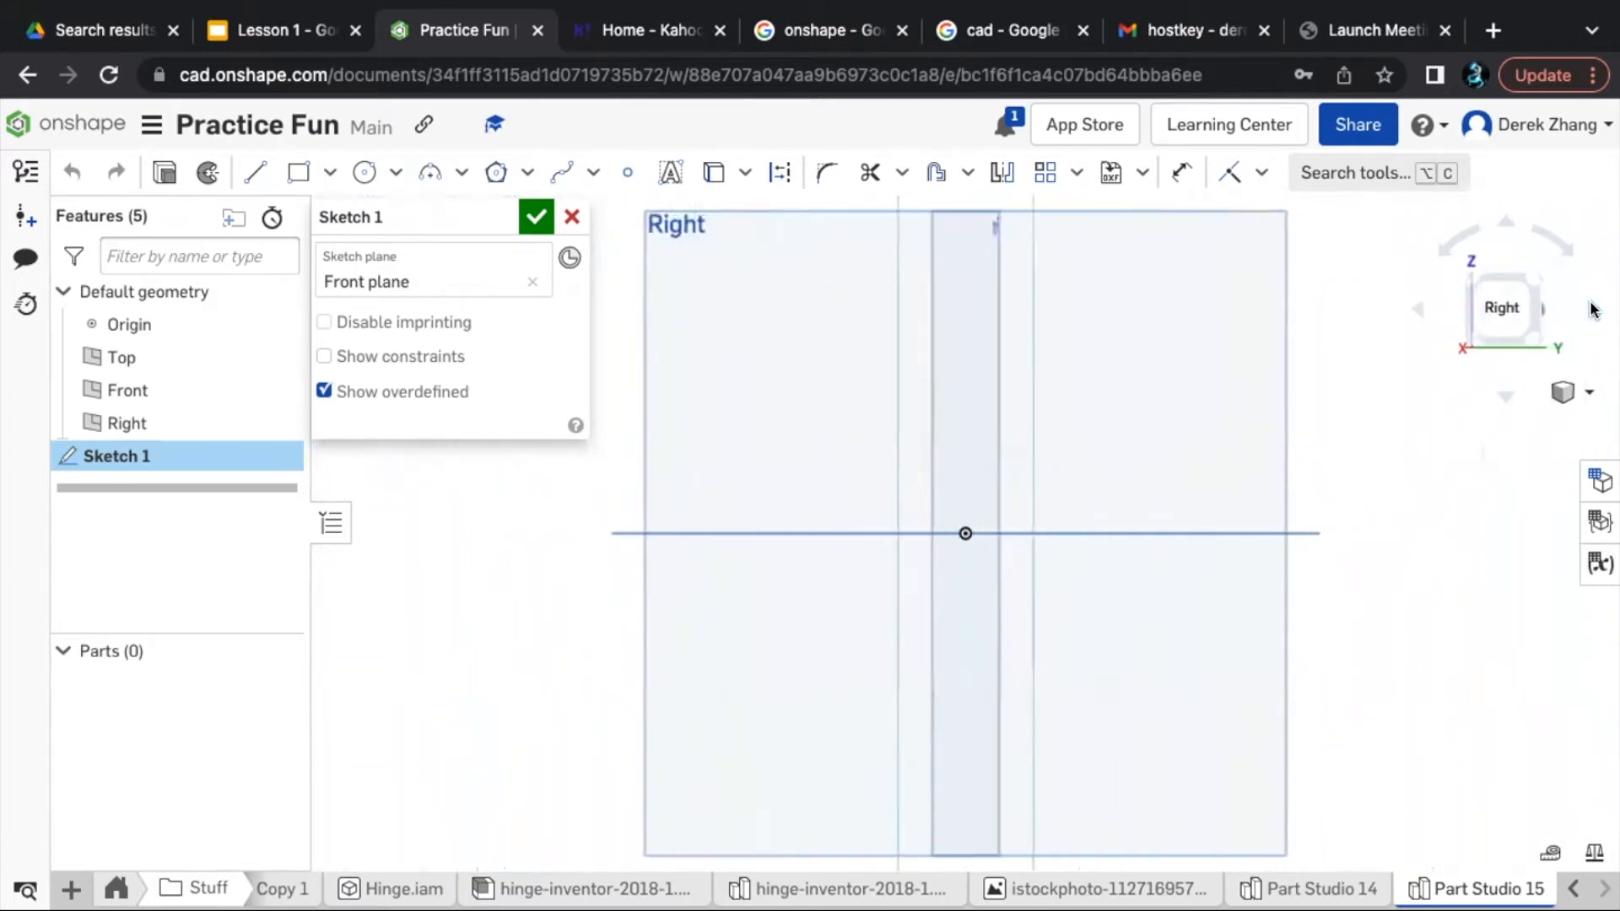
{"action": "left_click", "coordinate": [1476, 307]}
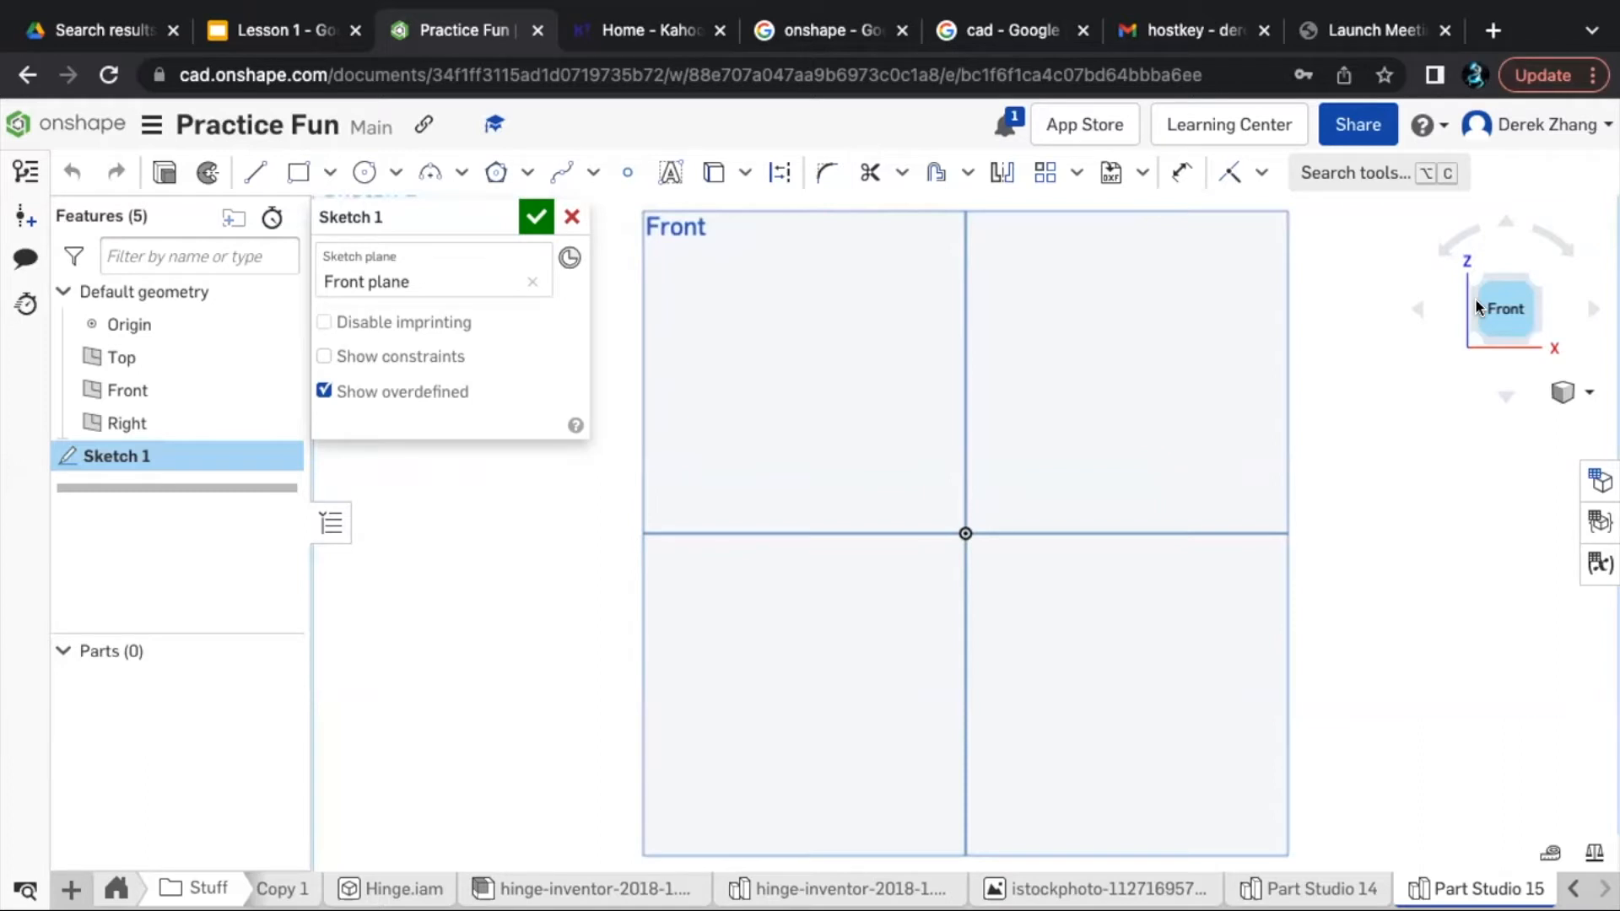
{"action": "scroll", "coordinate": [1158, 447], "scroll_direction": "down", "scroll_amount": 1}
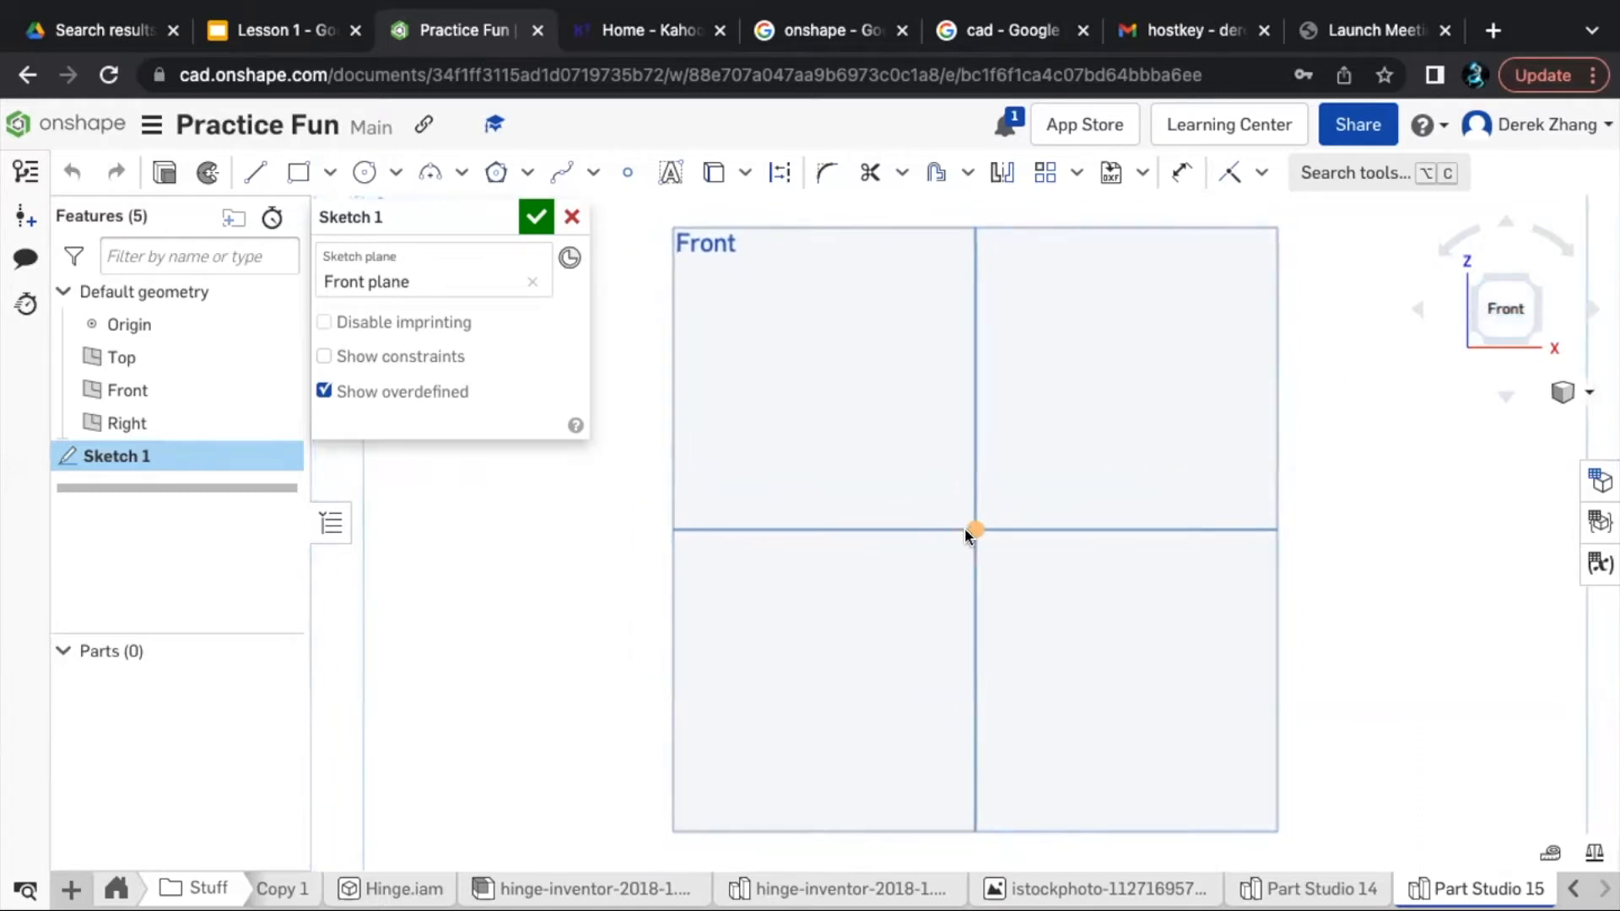
{"action": "scroll", "coordinate": [964, 528], "scroll_direction": "down", "scroll_amount": 1}
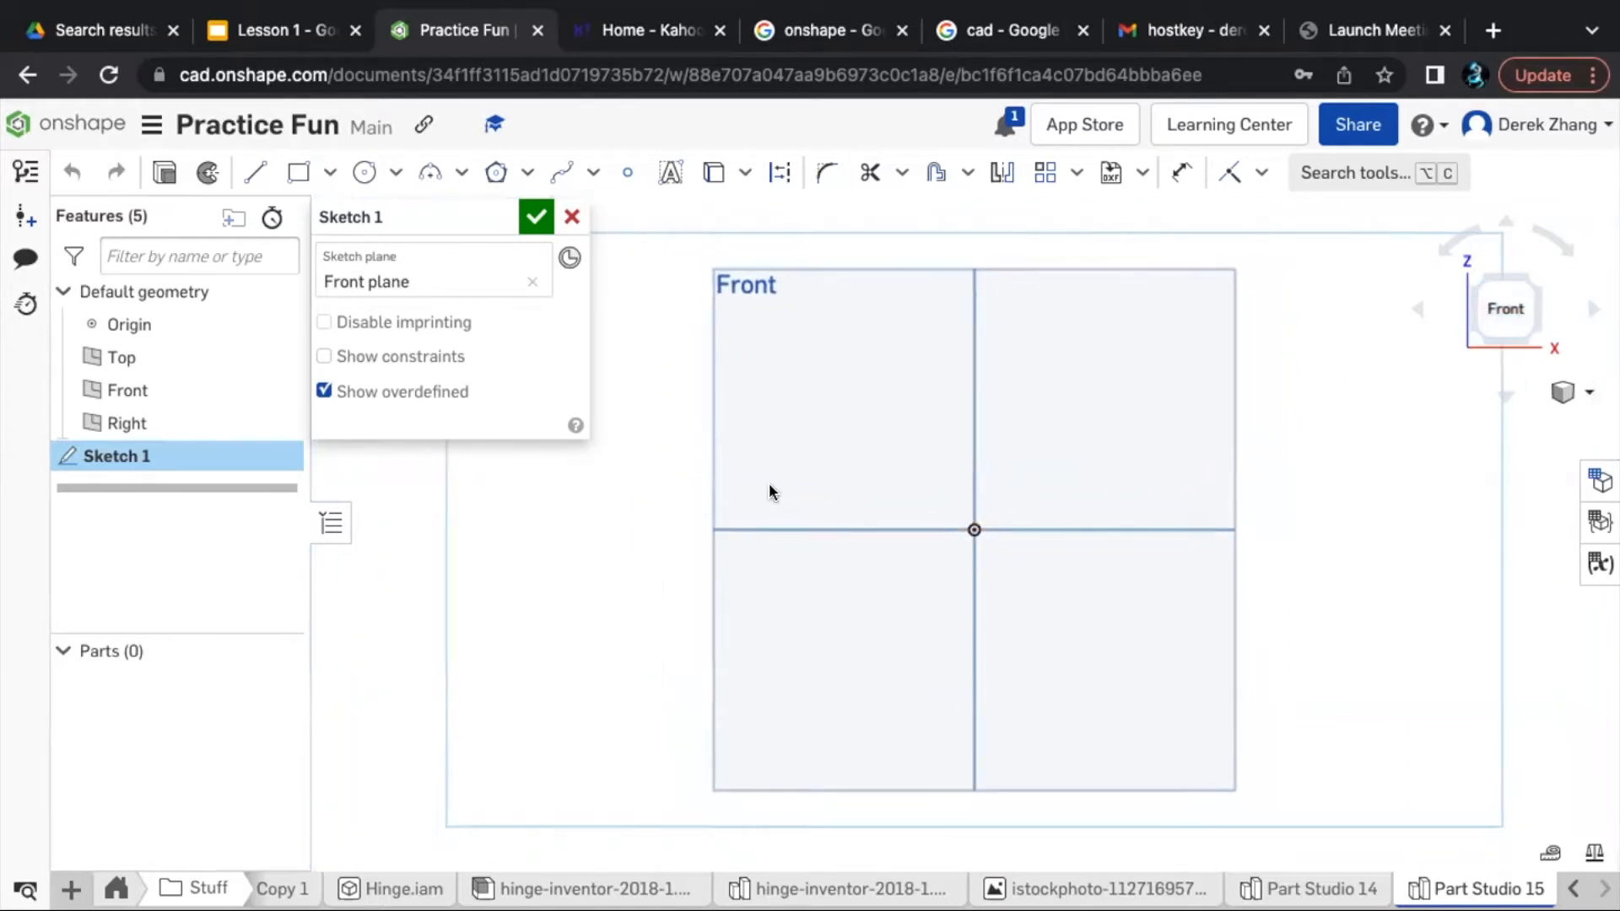
- Sketch a diagonal line about 114 mm long, running from the Front plane's upper-left quadrant down to its lower-right quadrant
{"action": "left_click", "coordinate": [251, 175]}
{"action": "left_click", "coordinate": [251, 174]}
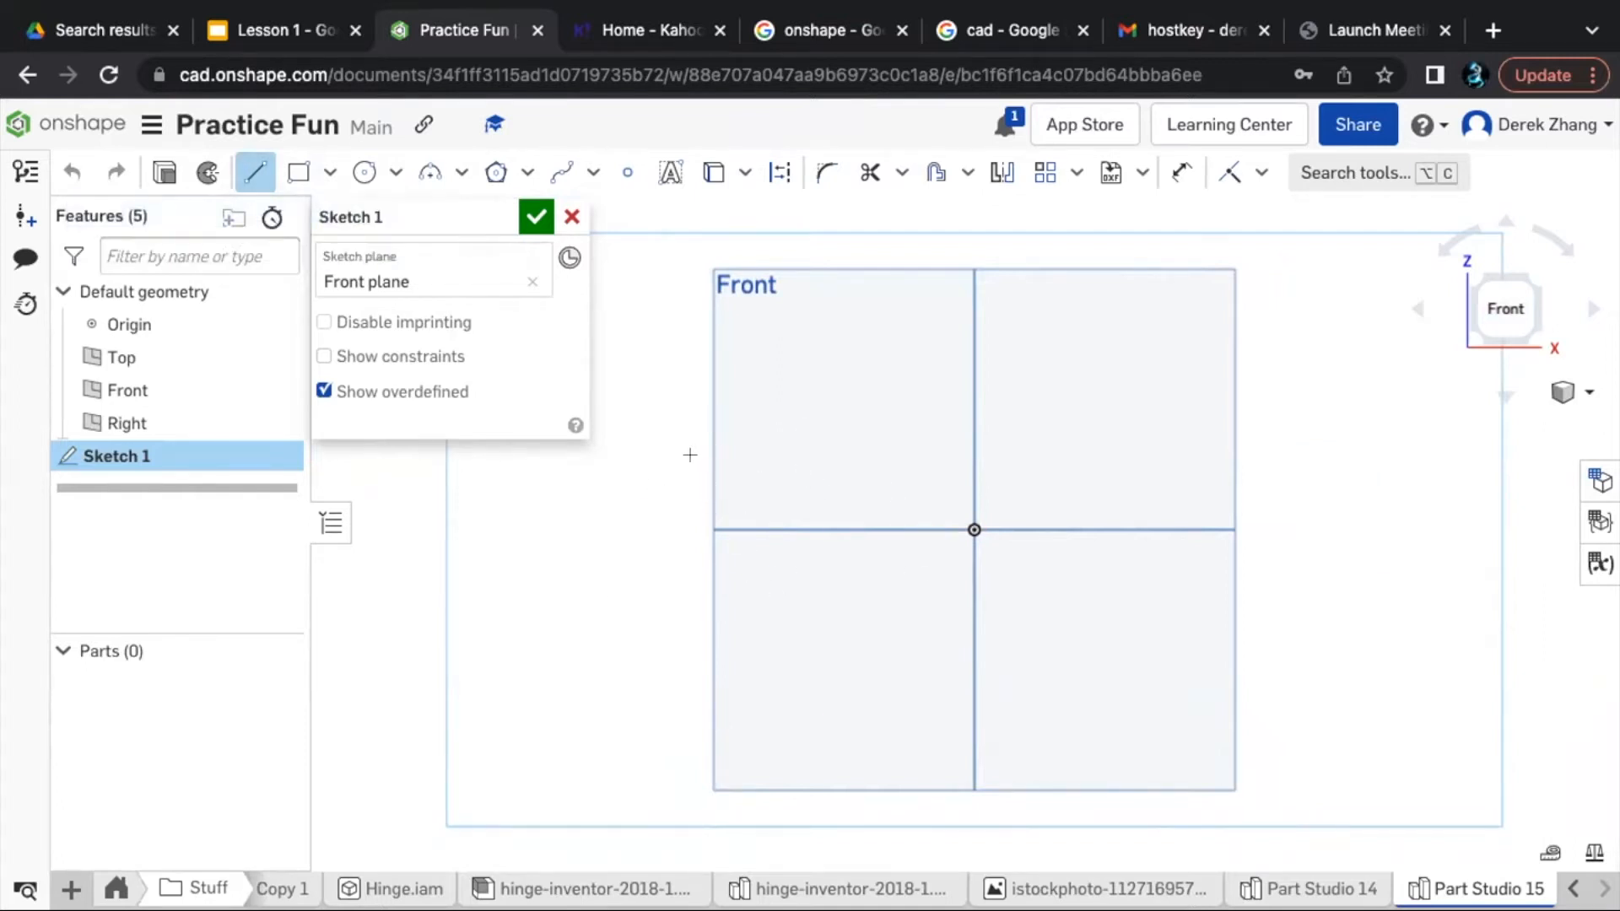
{"action": "left_click", "coordinate": [795, 365]}
{"action": "left_click", "coordinate": [1072, 646]}
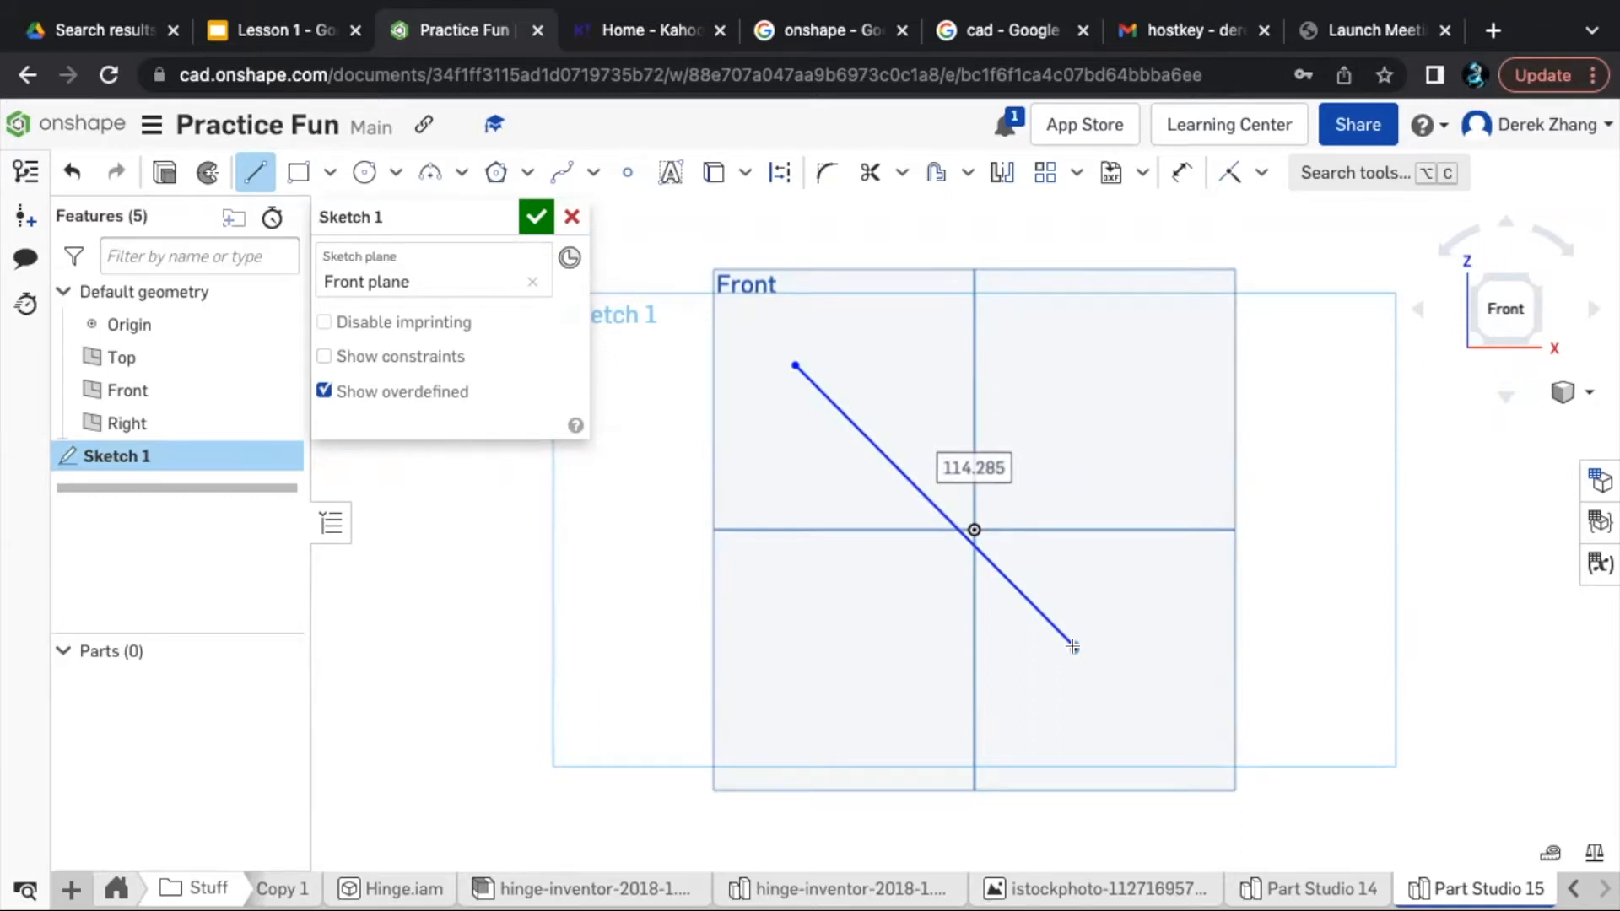
{"action": "left_click", "coordinate": [1073, 646]}
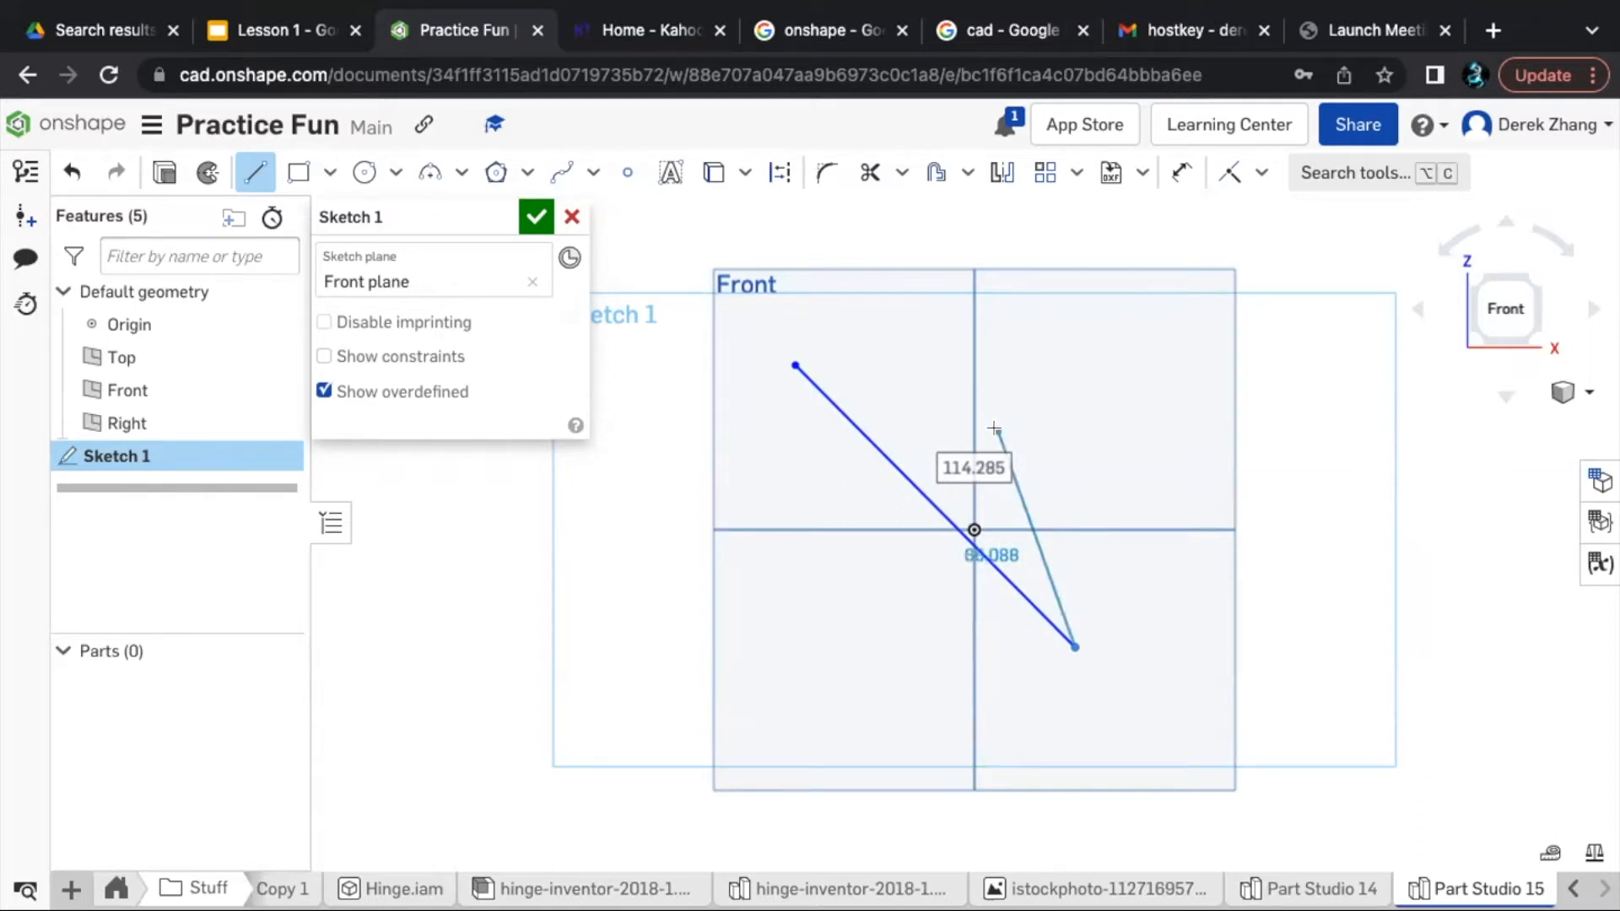
{"action": "key", "text": "Escape"}
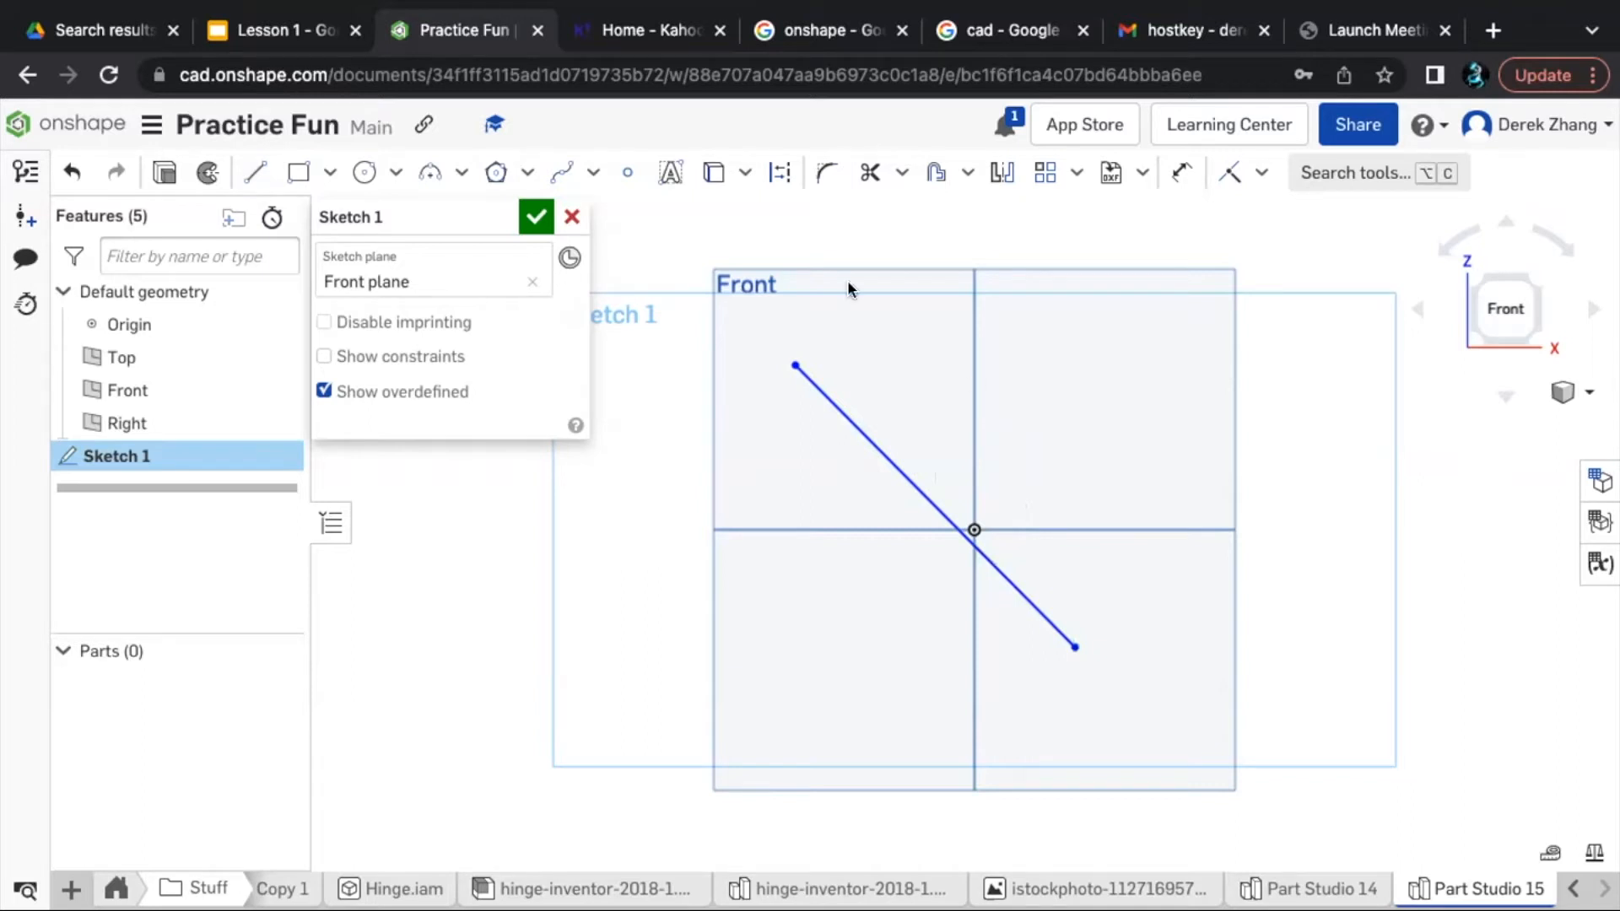
- Dimension the diagonal line and set its length to 20 mm
{"action": "left_click", "coordinate": [894, 450]}
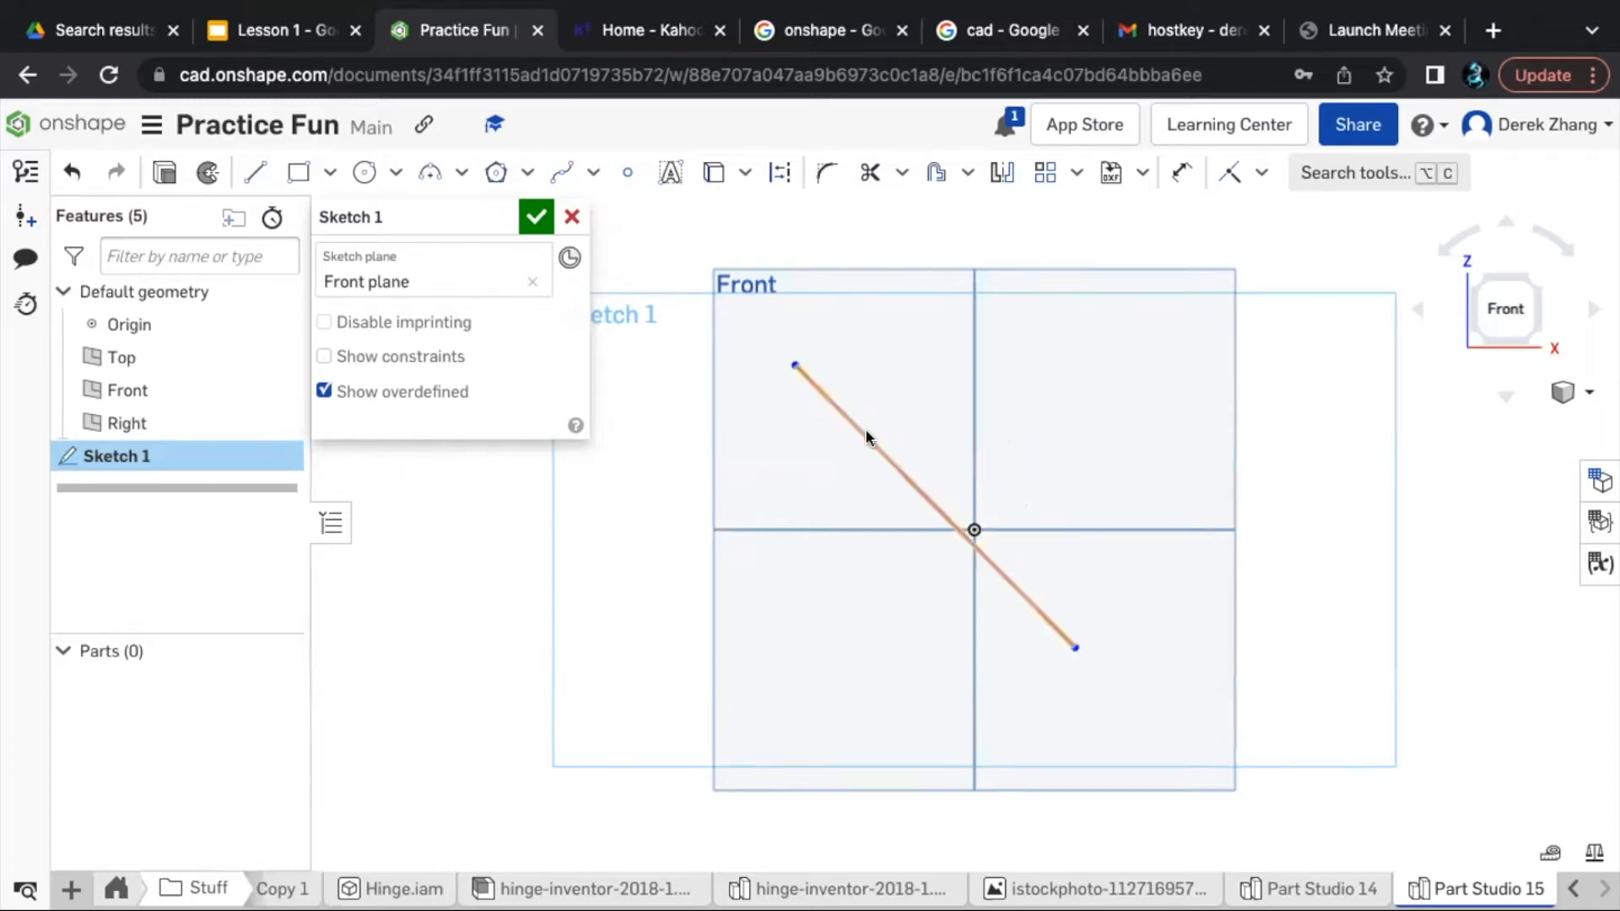
{"action": "key", "text": "u"}
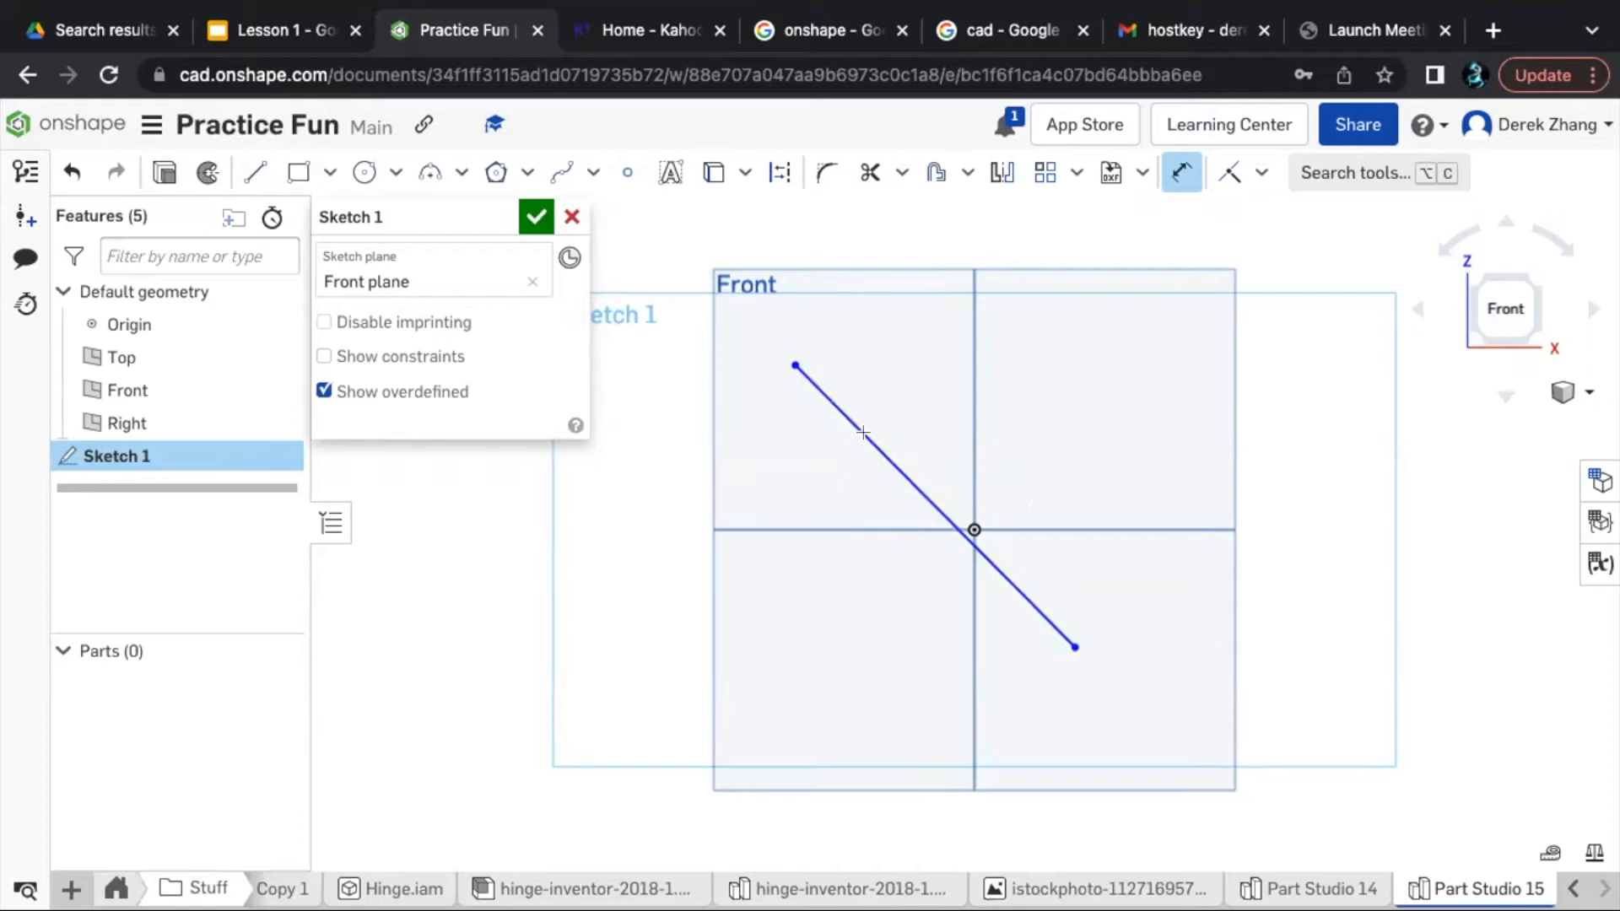
{"action": "left_click", "coordinate": [908, 485]}
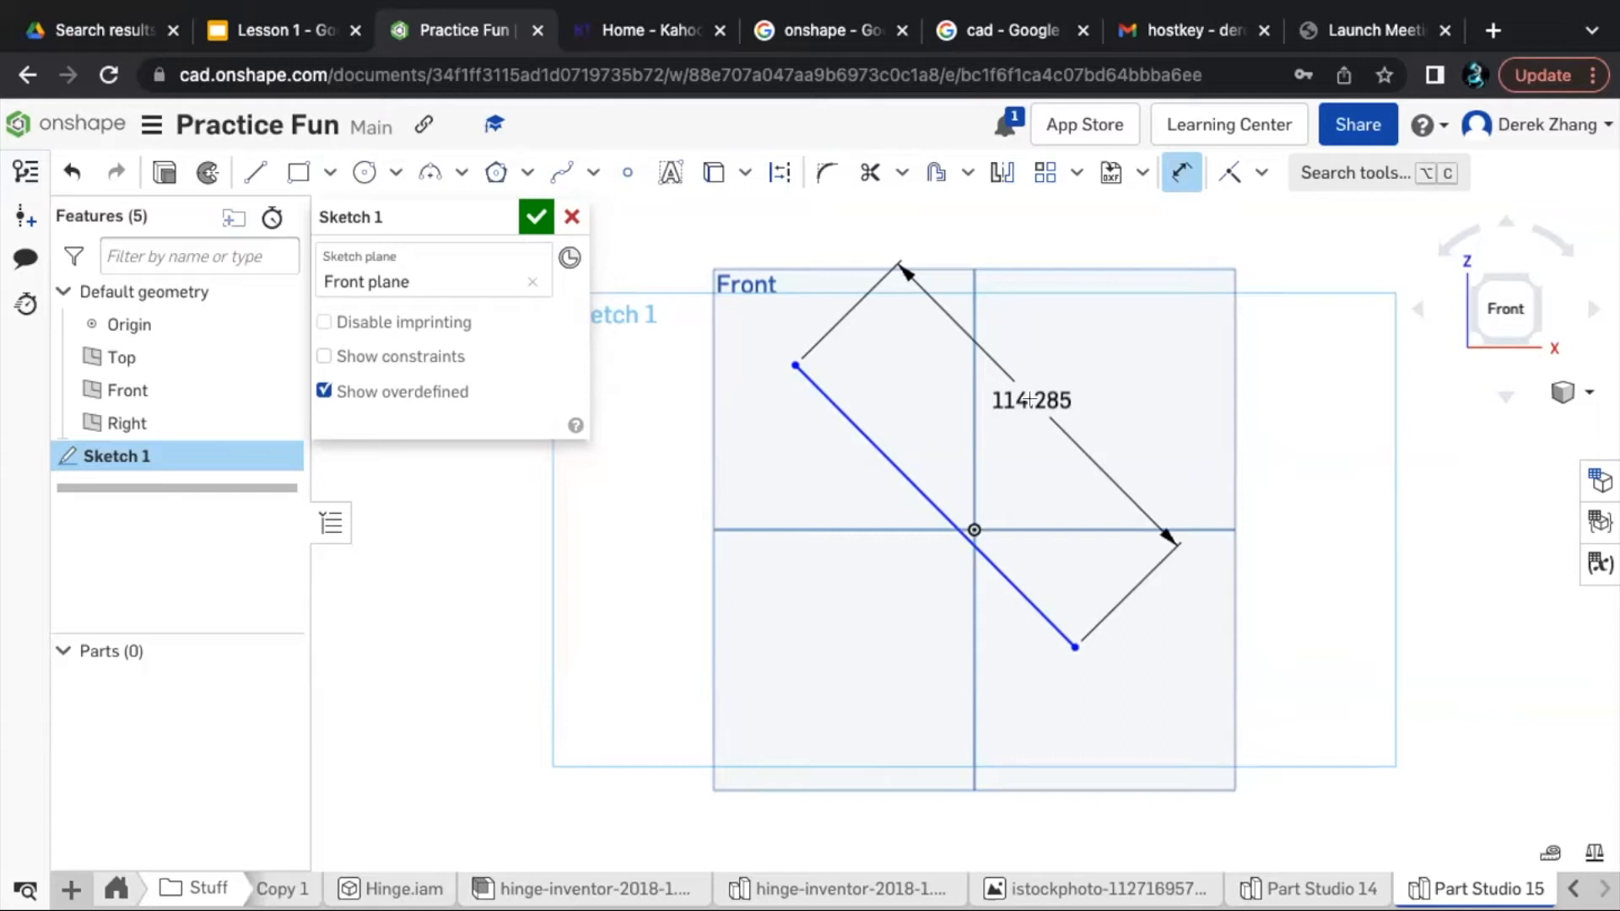
{"action": "left_click_drag", "start_coordinate": [1028, 399], "coordinate": [1001, 402]}
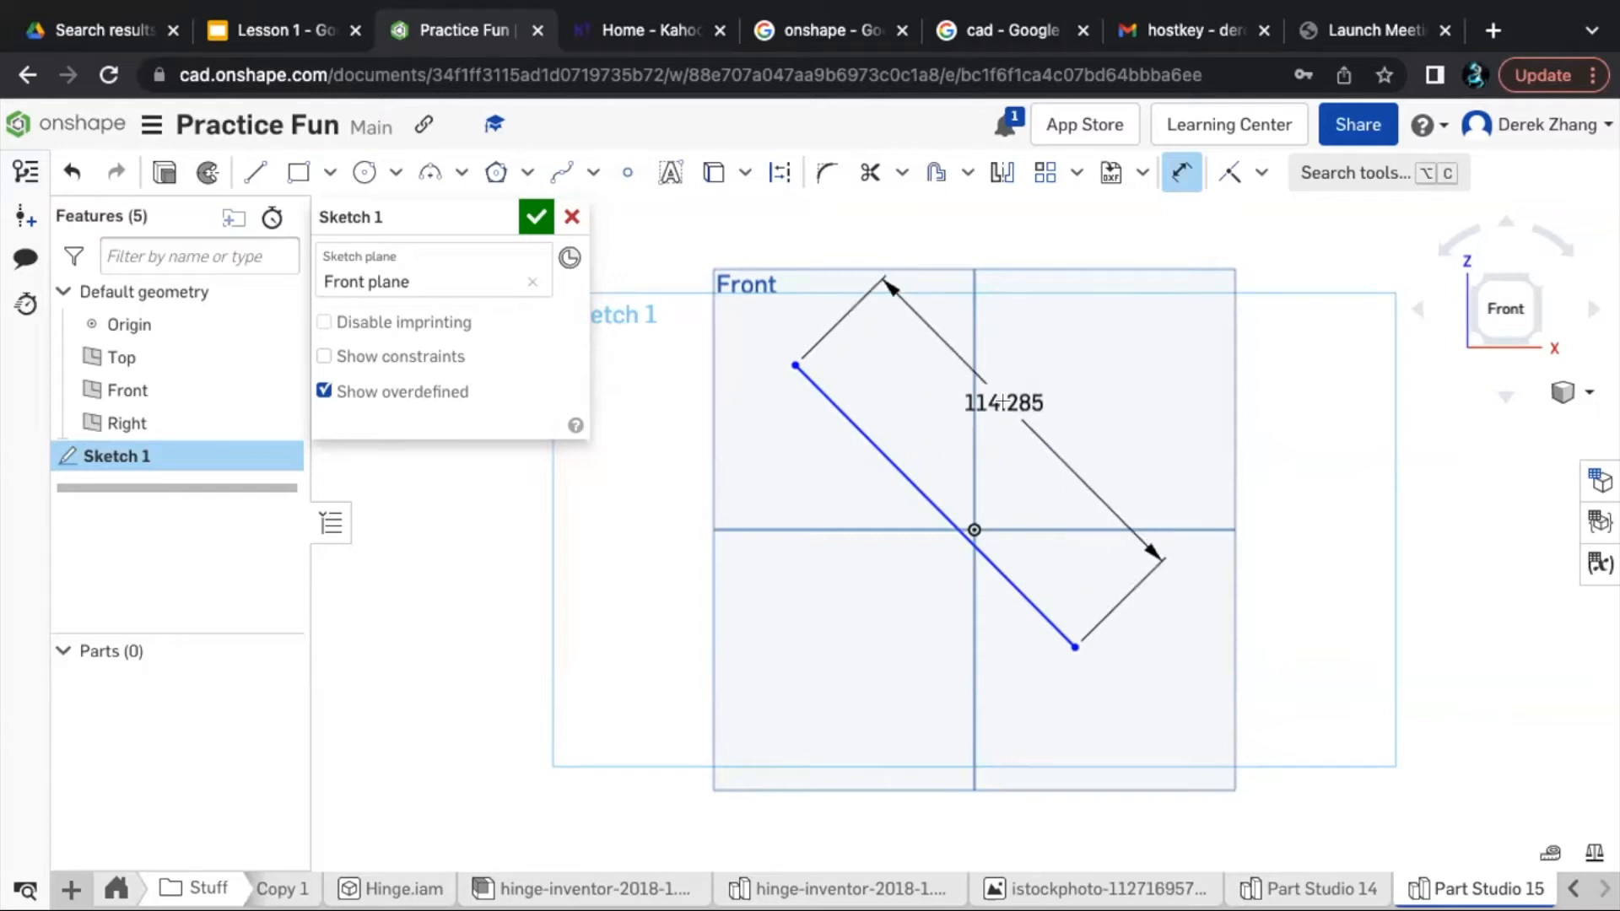
{"action": "left_click", "coordinate": [1002, 402]}
{"action": "key", "text": "Return"}
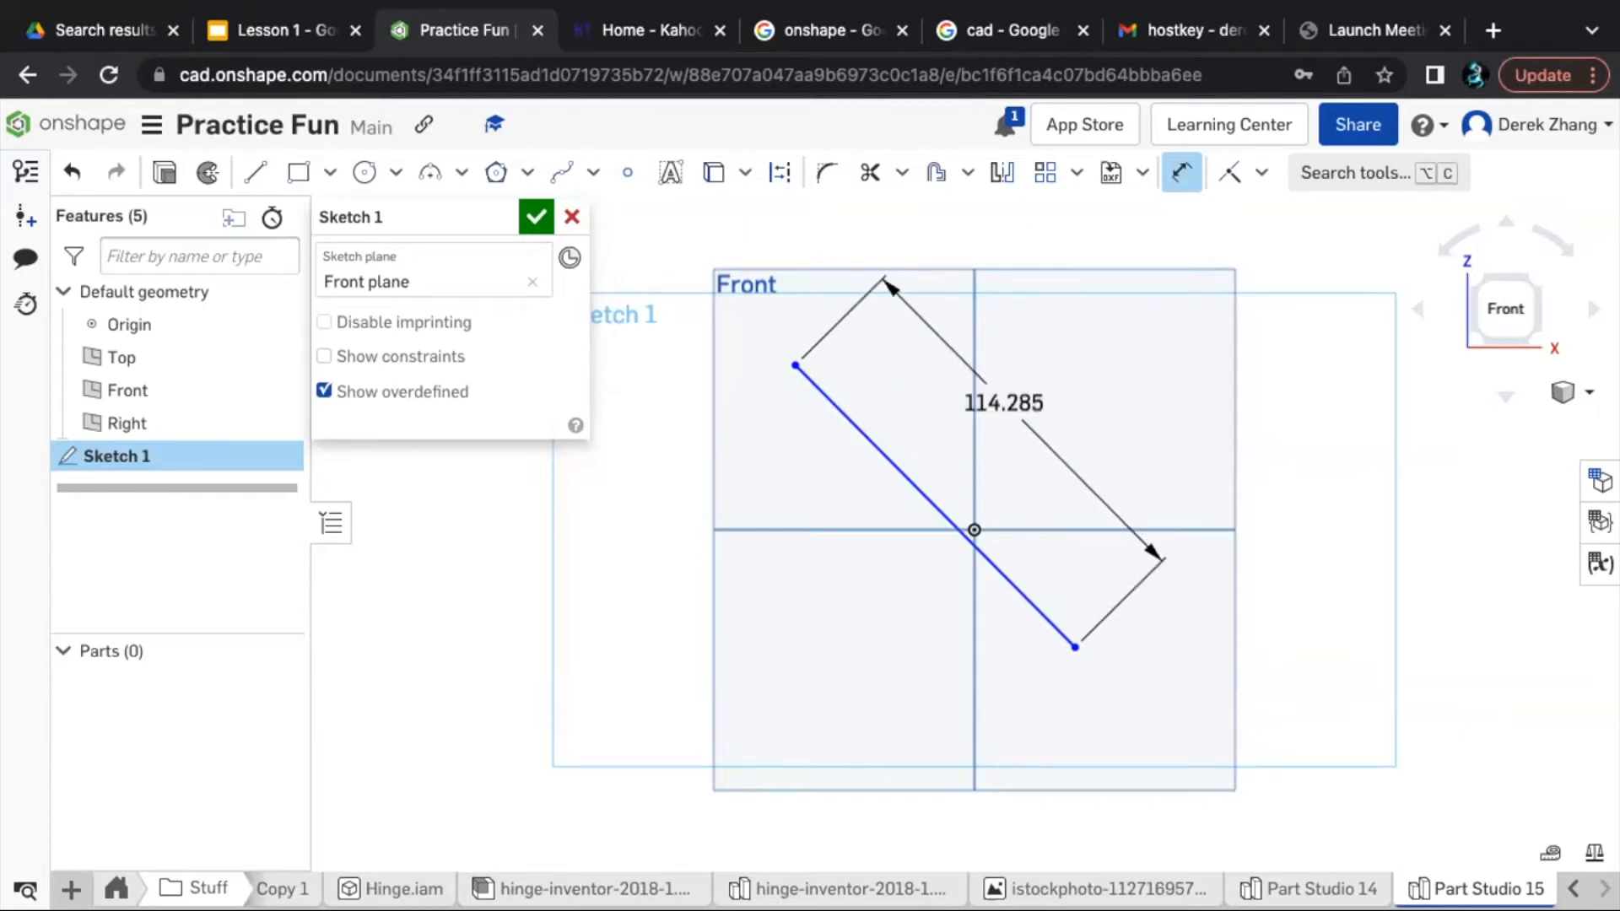
{"action": "double_click", "coordinate": [1010, 388]}
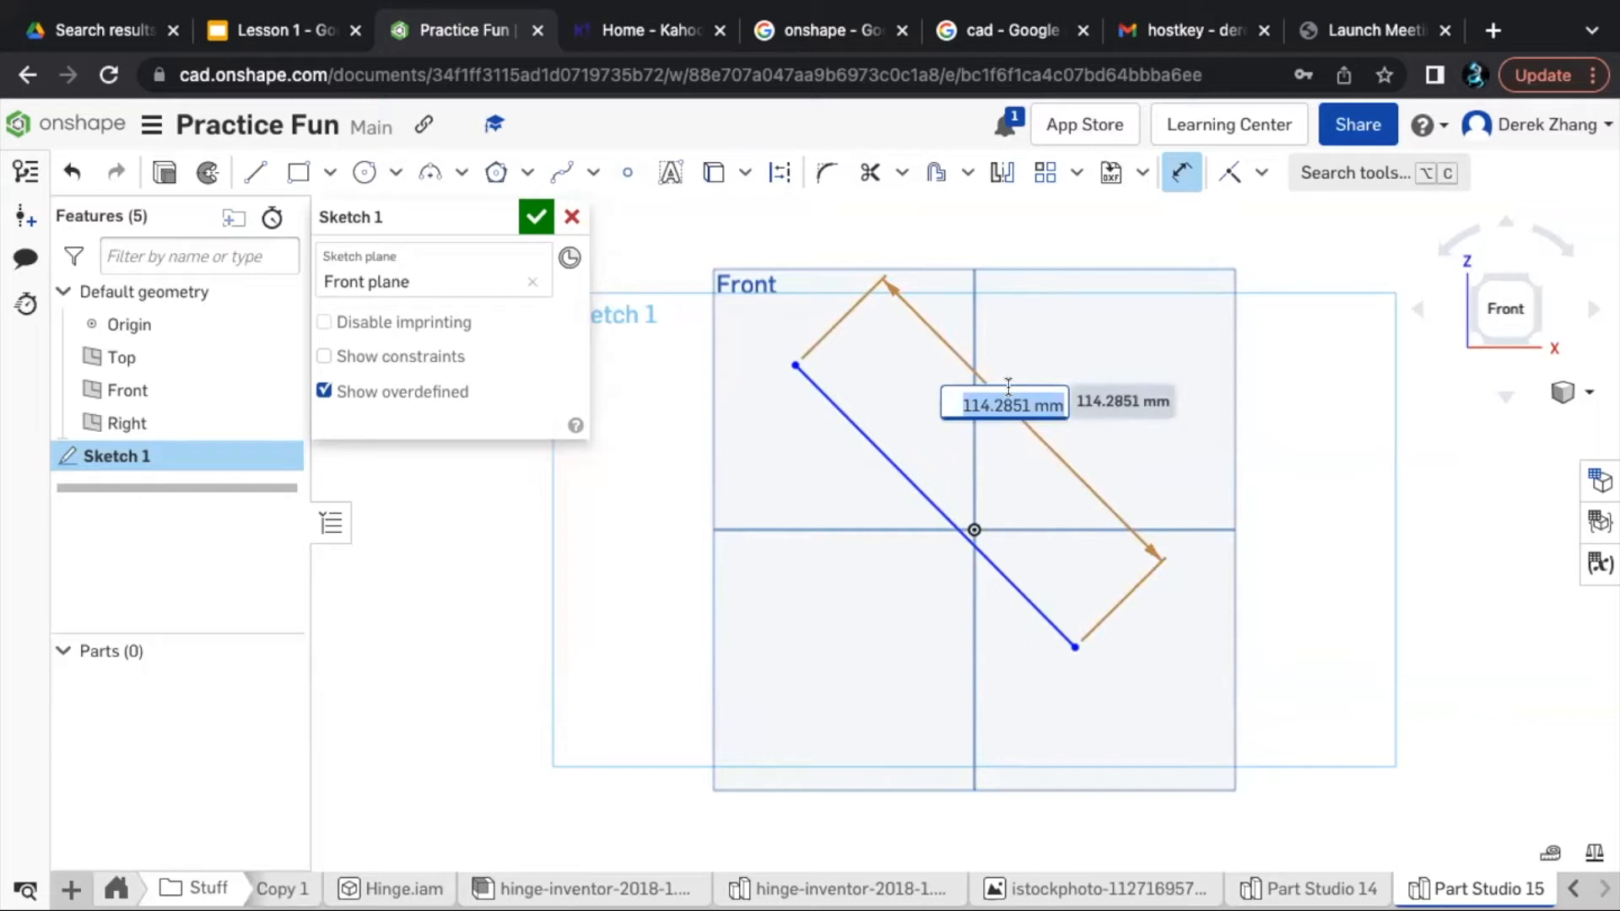
{"action": "type", "text": "20mm"}
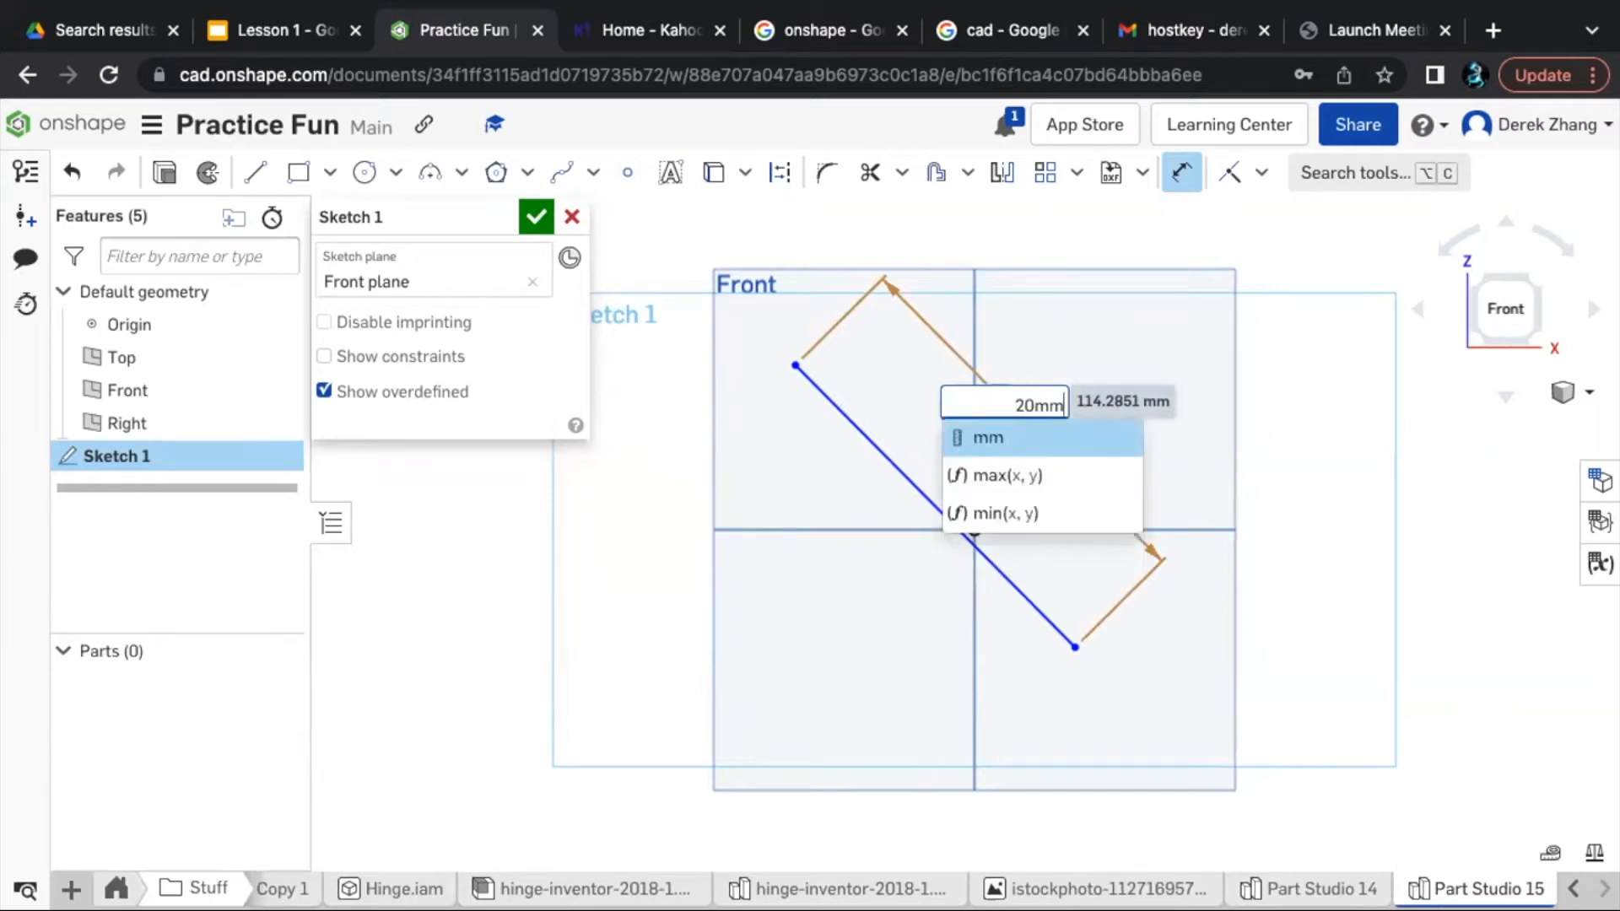
{"action": "key", "text": "Return"}
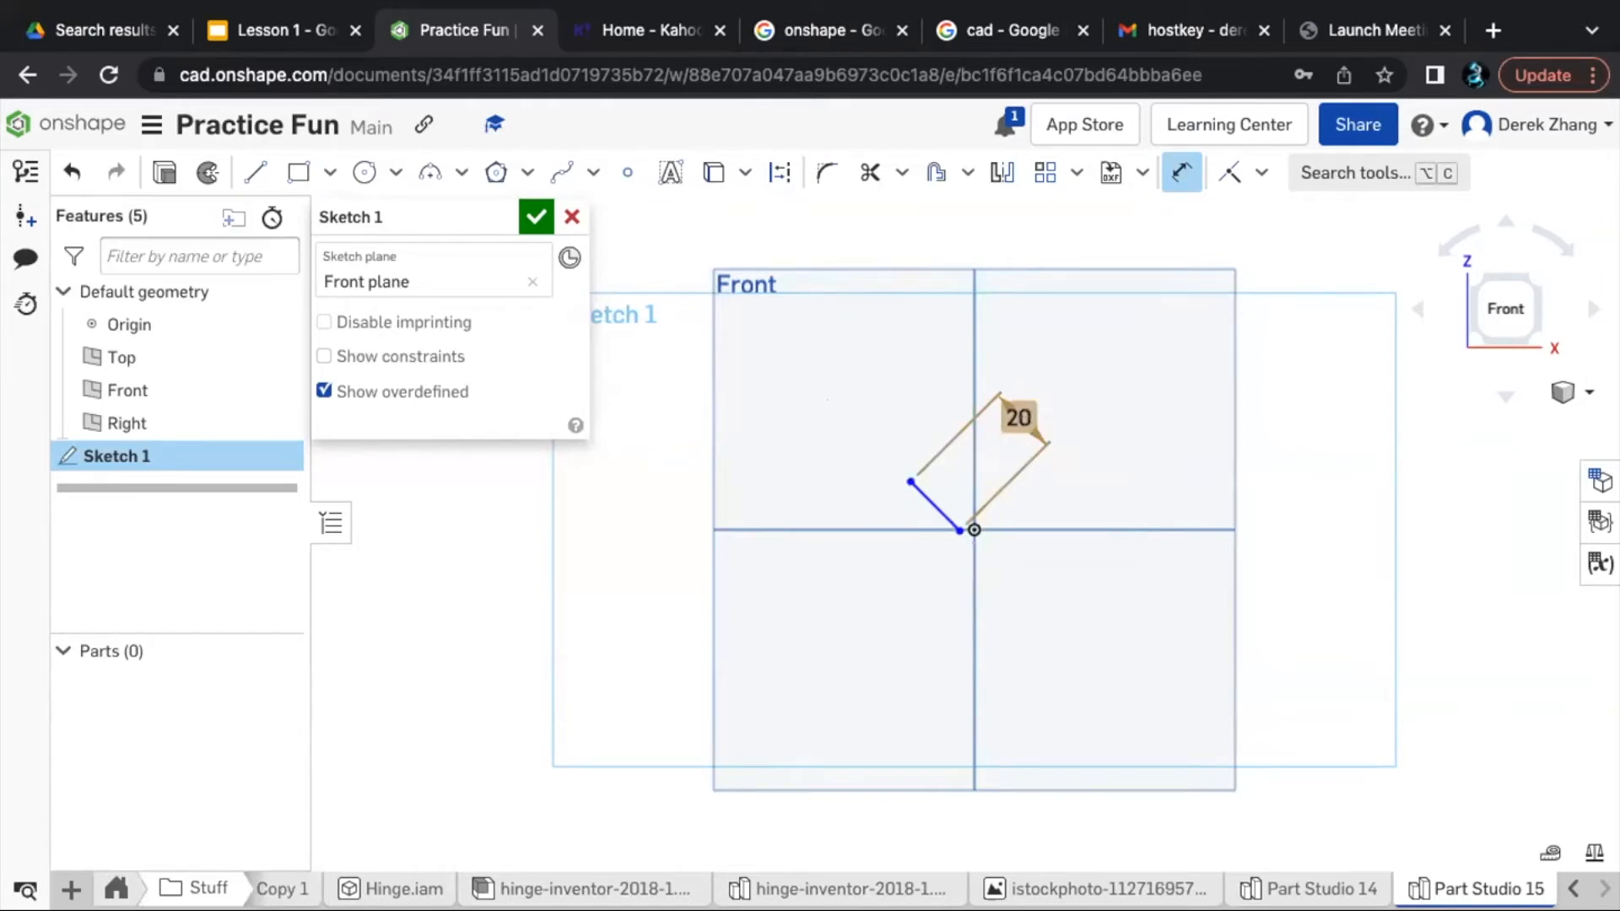
- Sketch a vertical line about 78 mm long to the left of the 20 mm line and delete it
{"action": "left_click", "coordinate": [251, 174]}
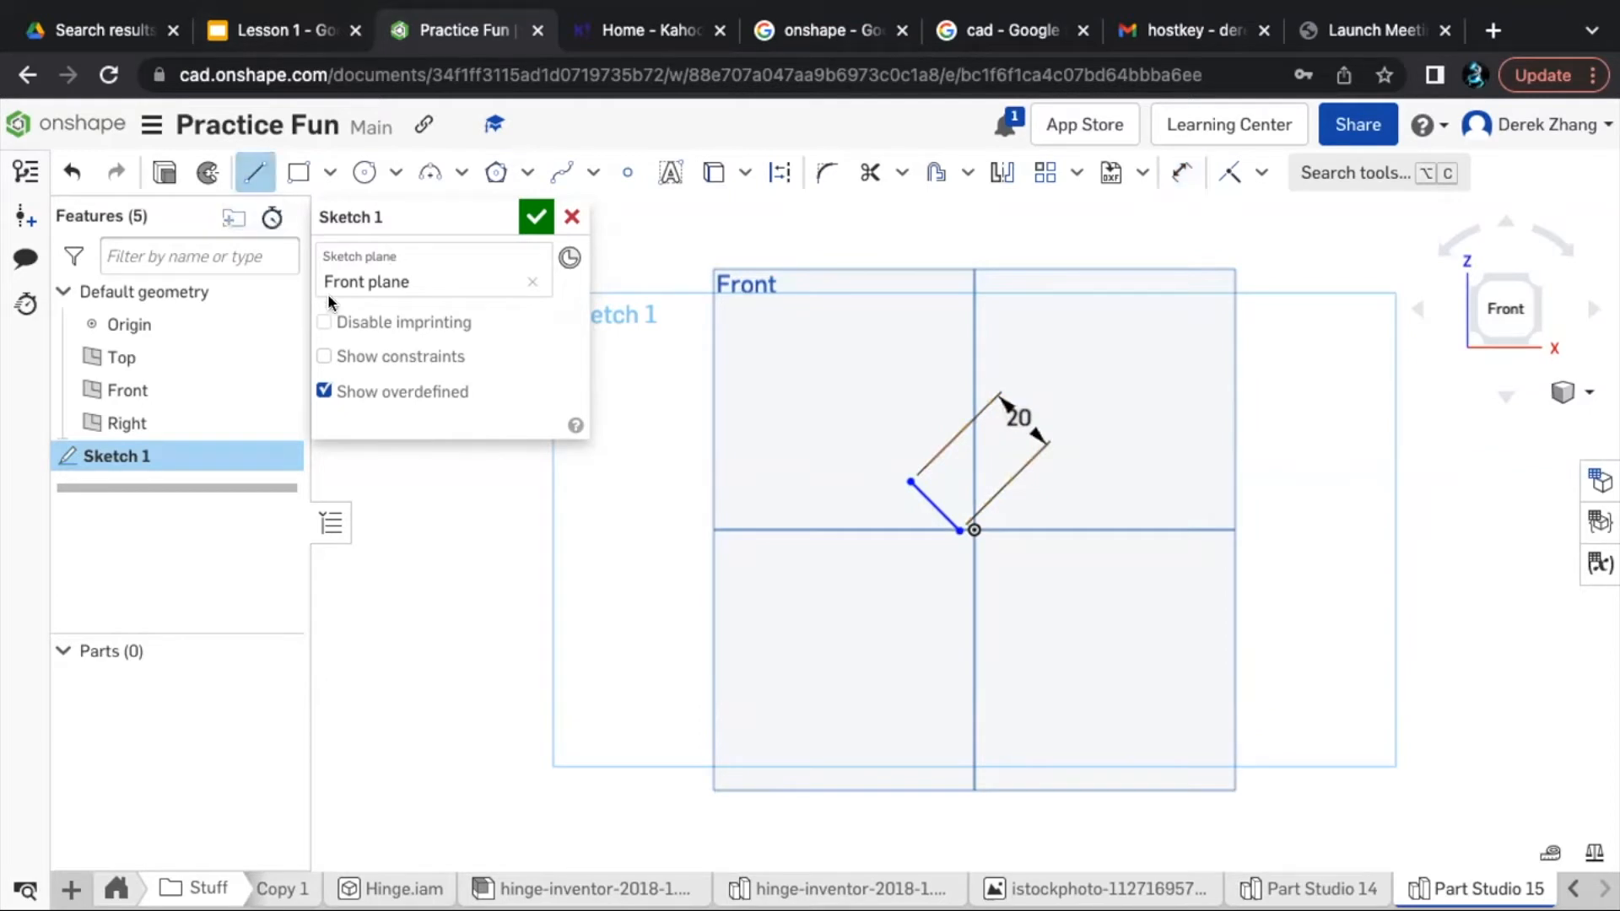
{"action": "left_click", "coordinate": [786, 424]}
{"action": "left_click", "coordinate": [786, 695]}
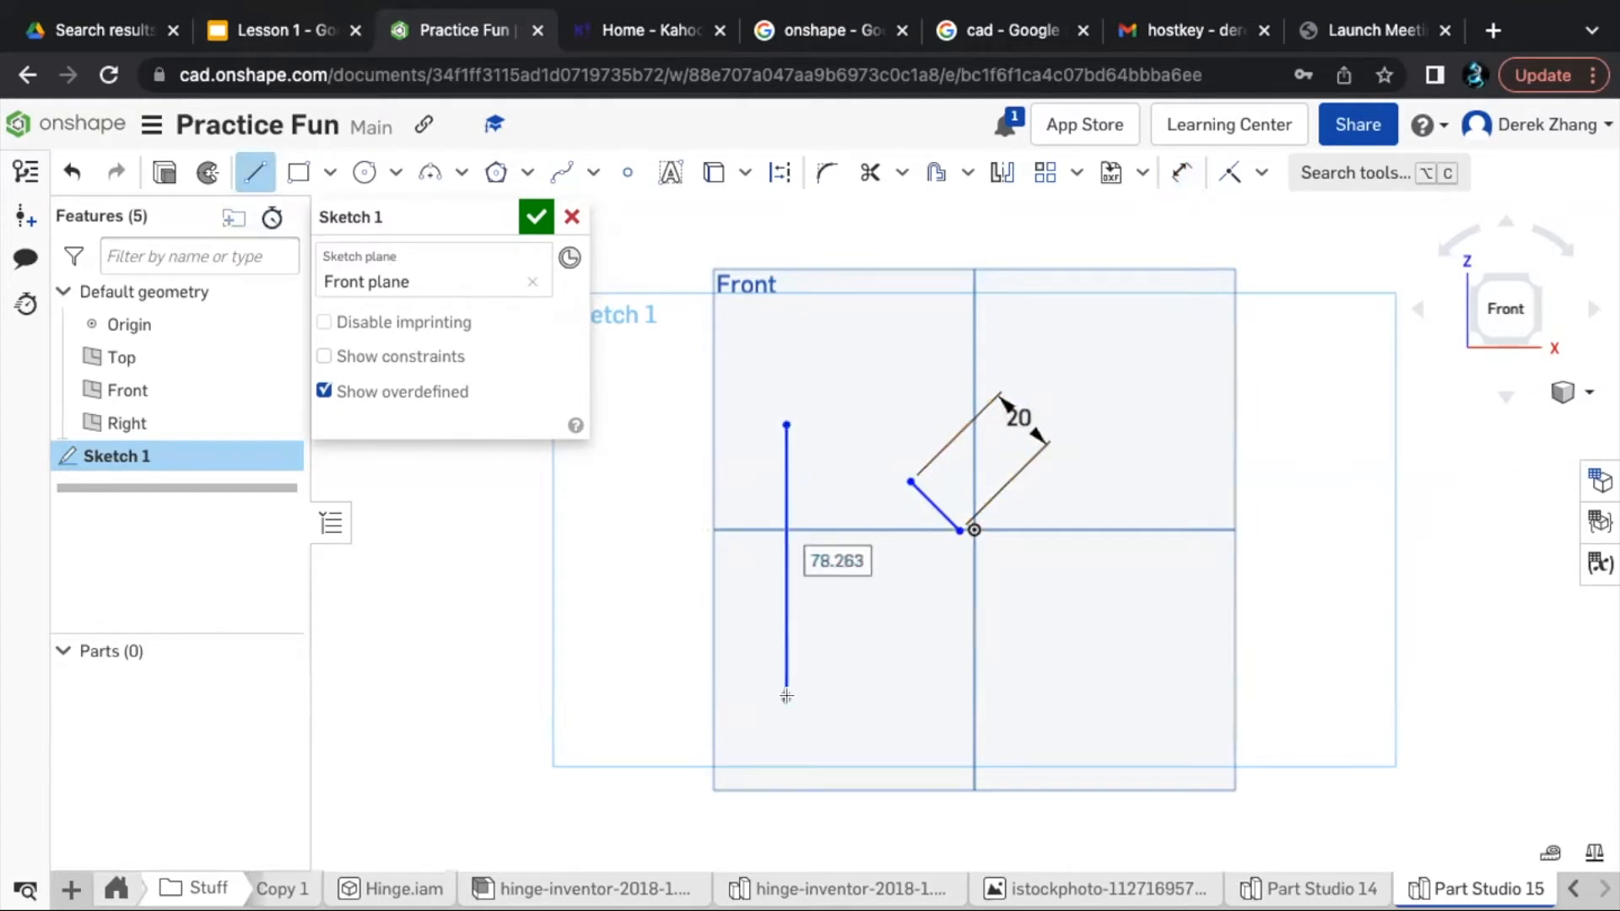
{"action": "key", "text": "Escape"}
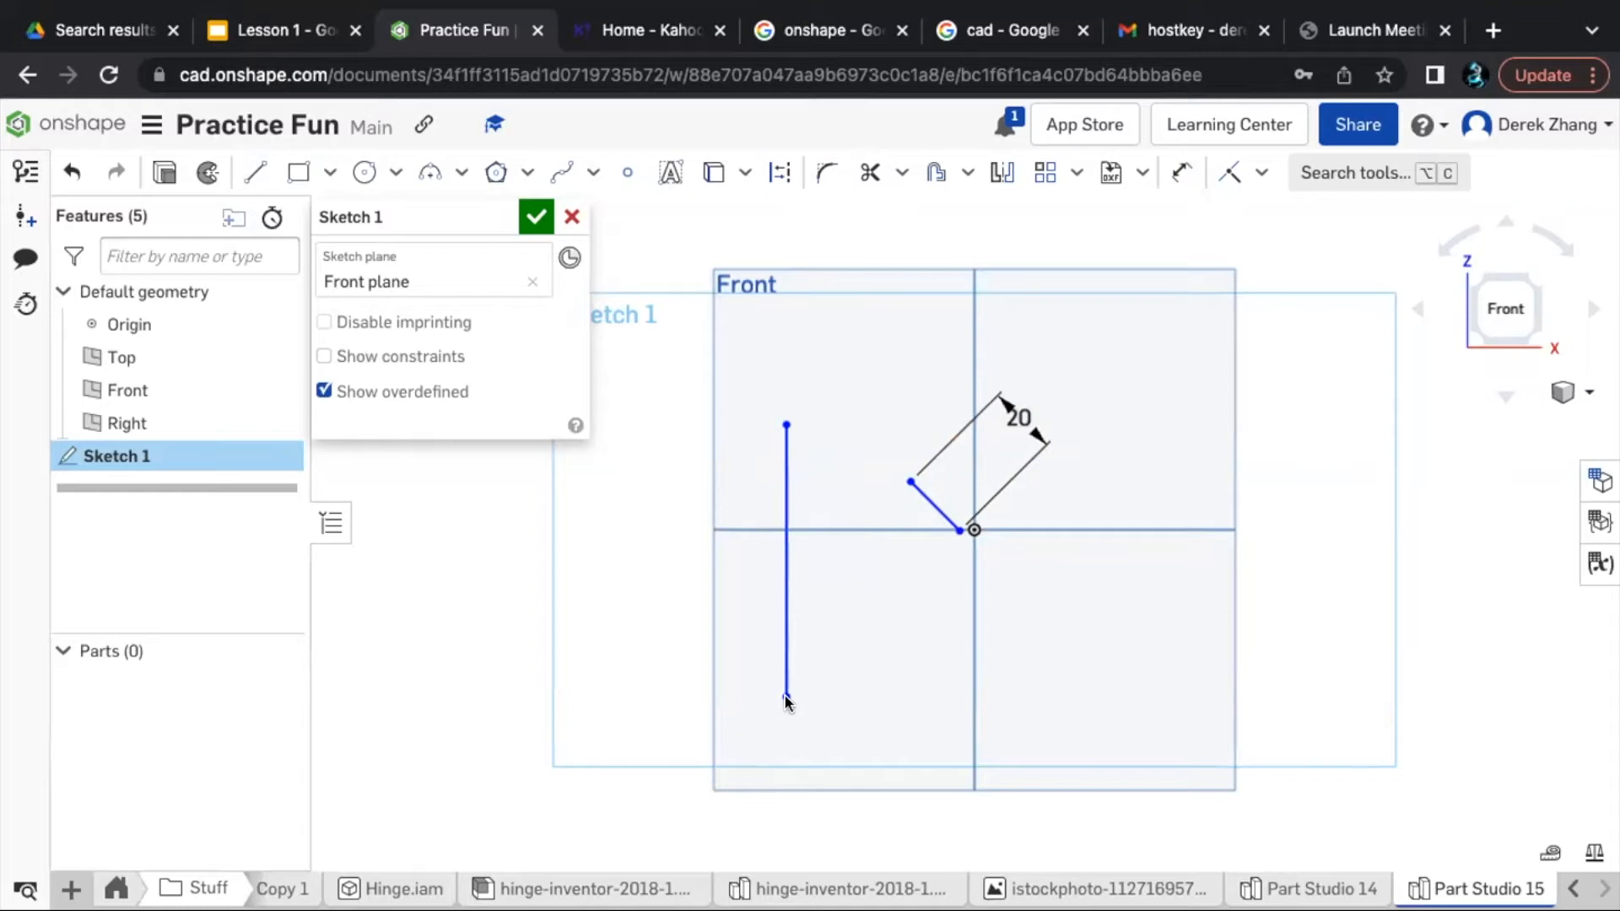
{"action": "left_click", "coordinate": [781, 647]}
{"action": "key", "text": "Delete"}
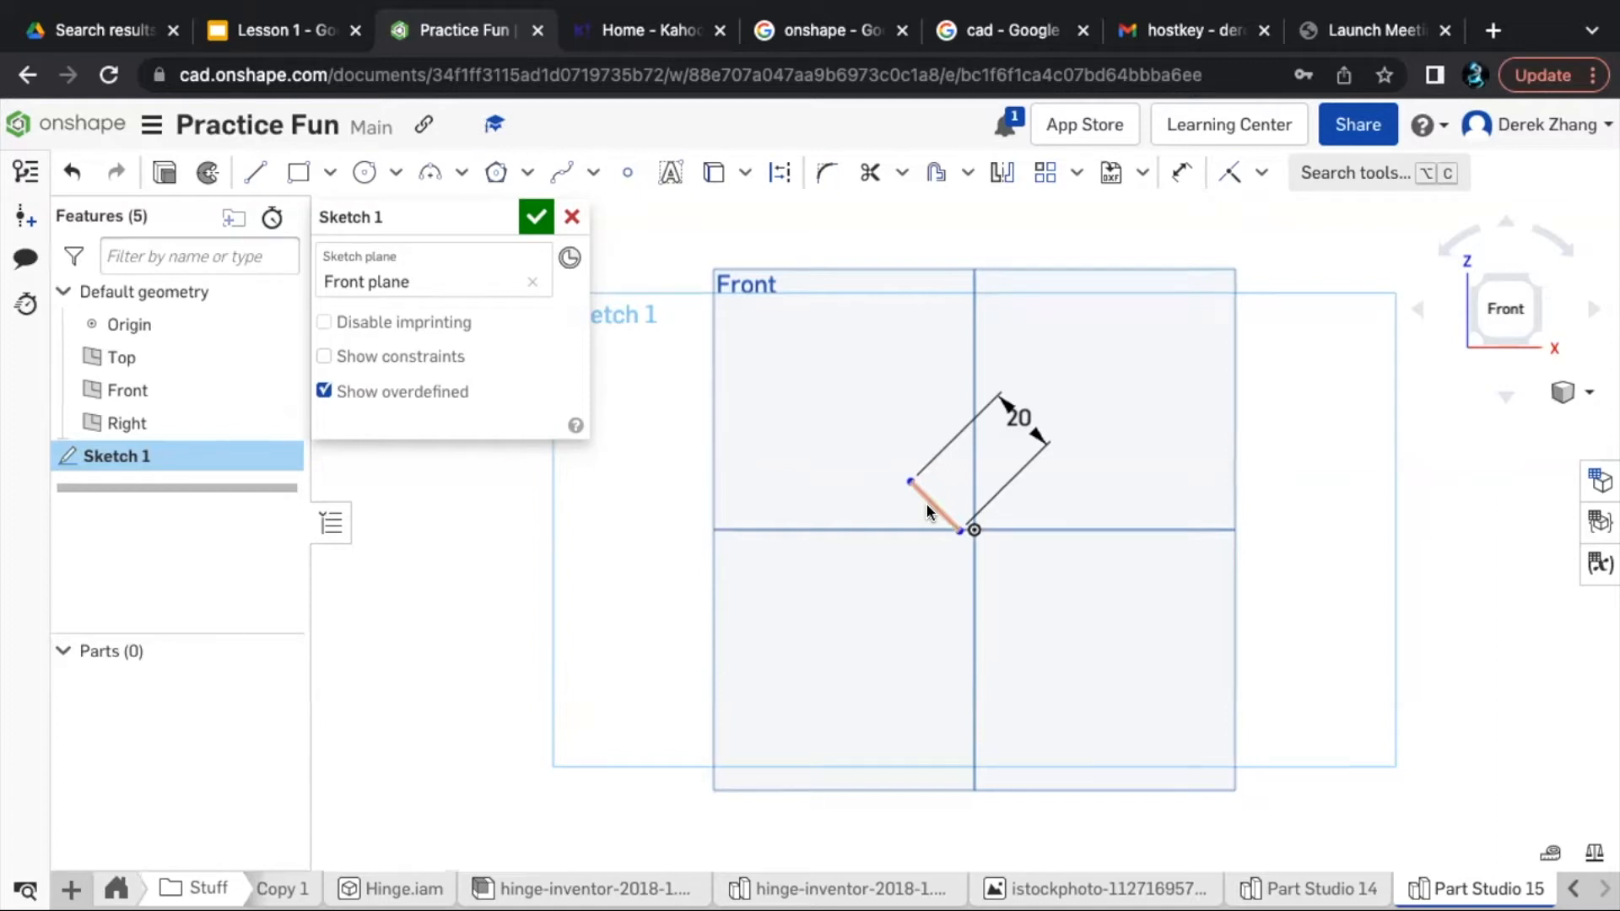
- Sketch a center point circle about 74 mm in diameter, centered near the Front plane's left edge below the horizontal axis
{"action": "left_click", "coordinate": [363, 173]}
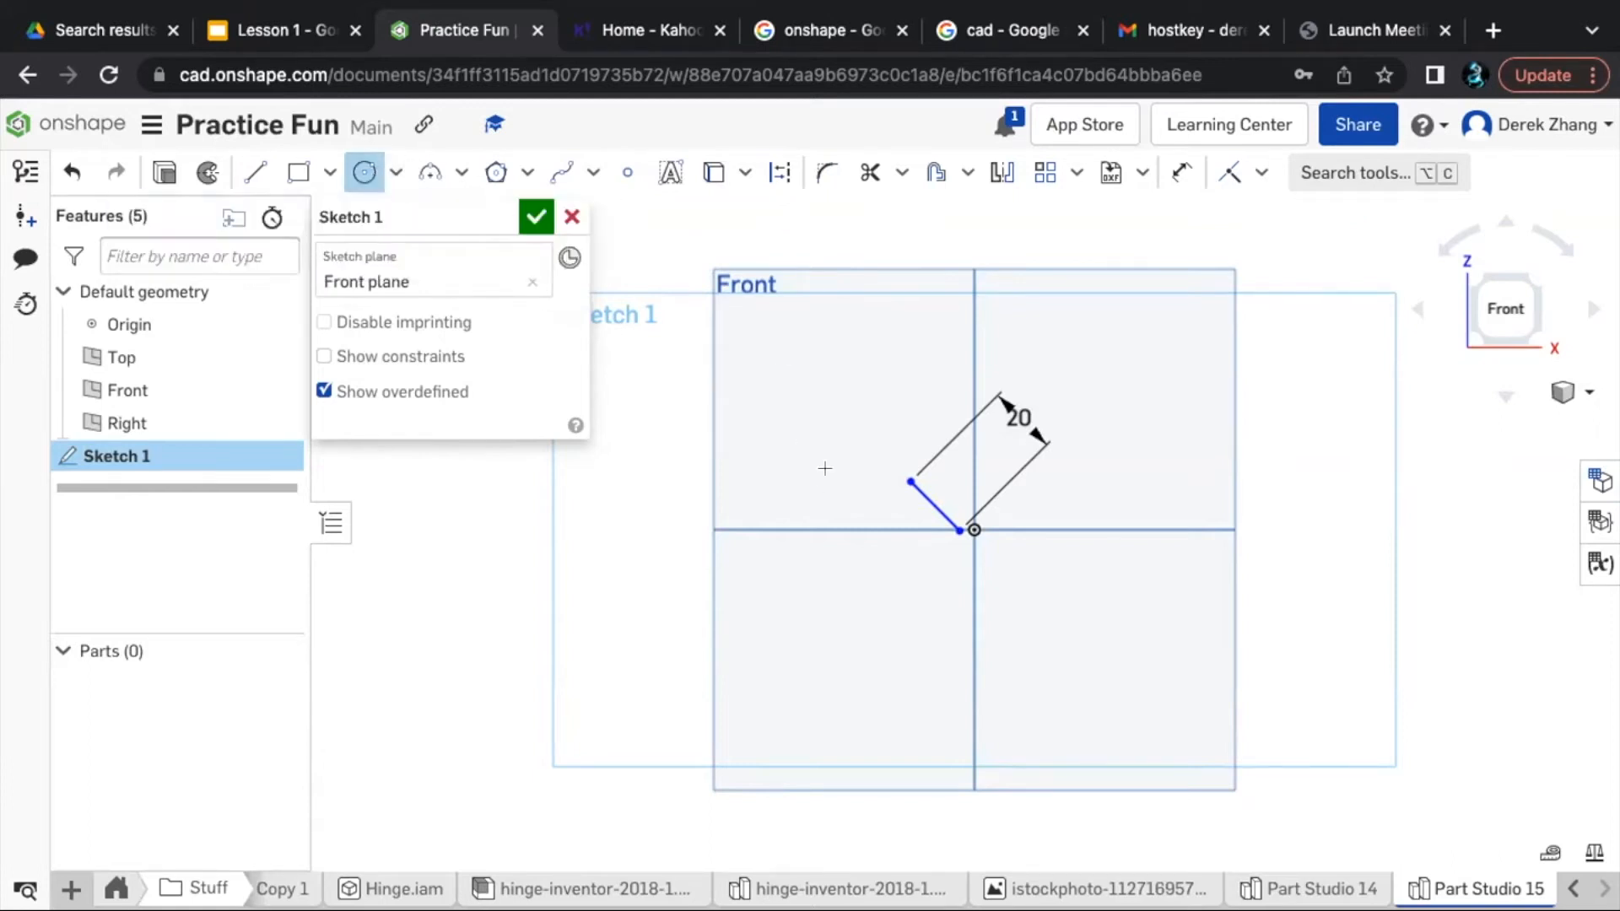
{"action": "left_click", "coordinate": [736, 613]}
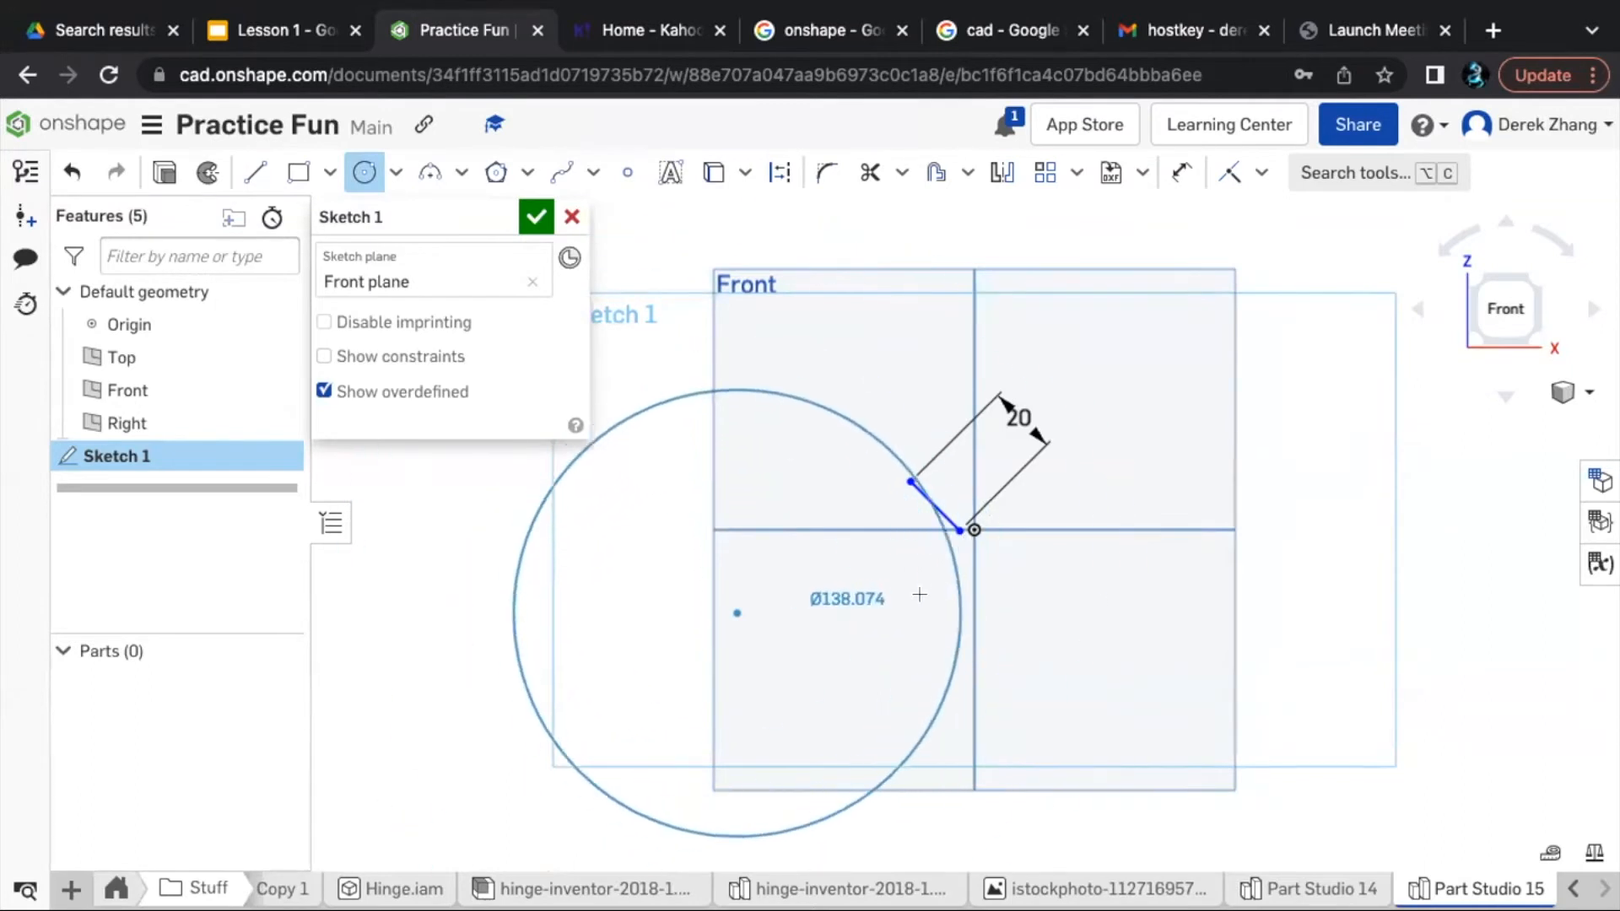
{"action": "left_click", "coordinate": [863, 606]}
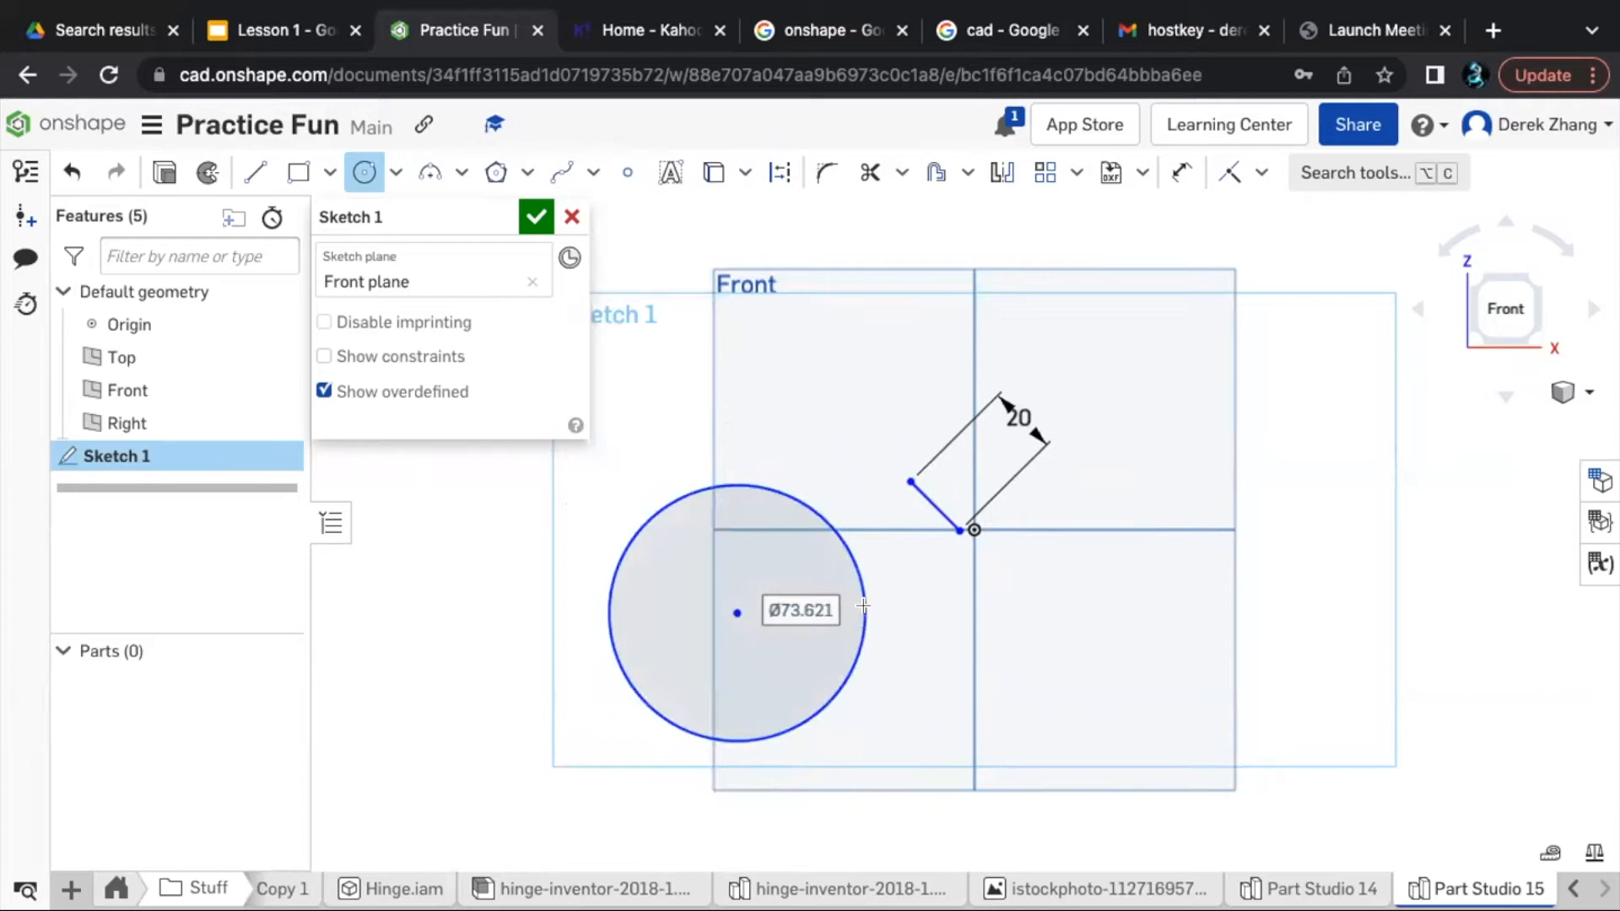
{"action": "key", "text": "Escape"}
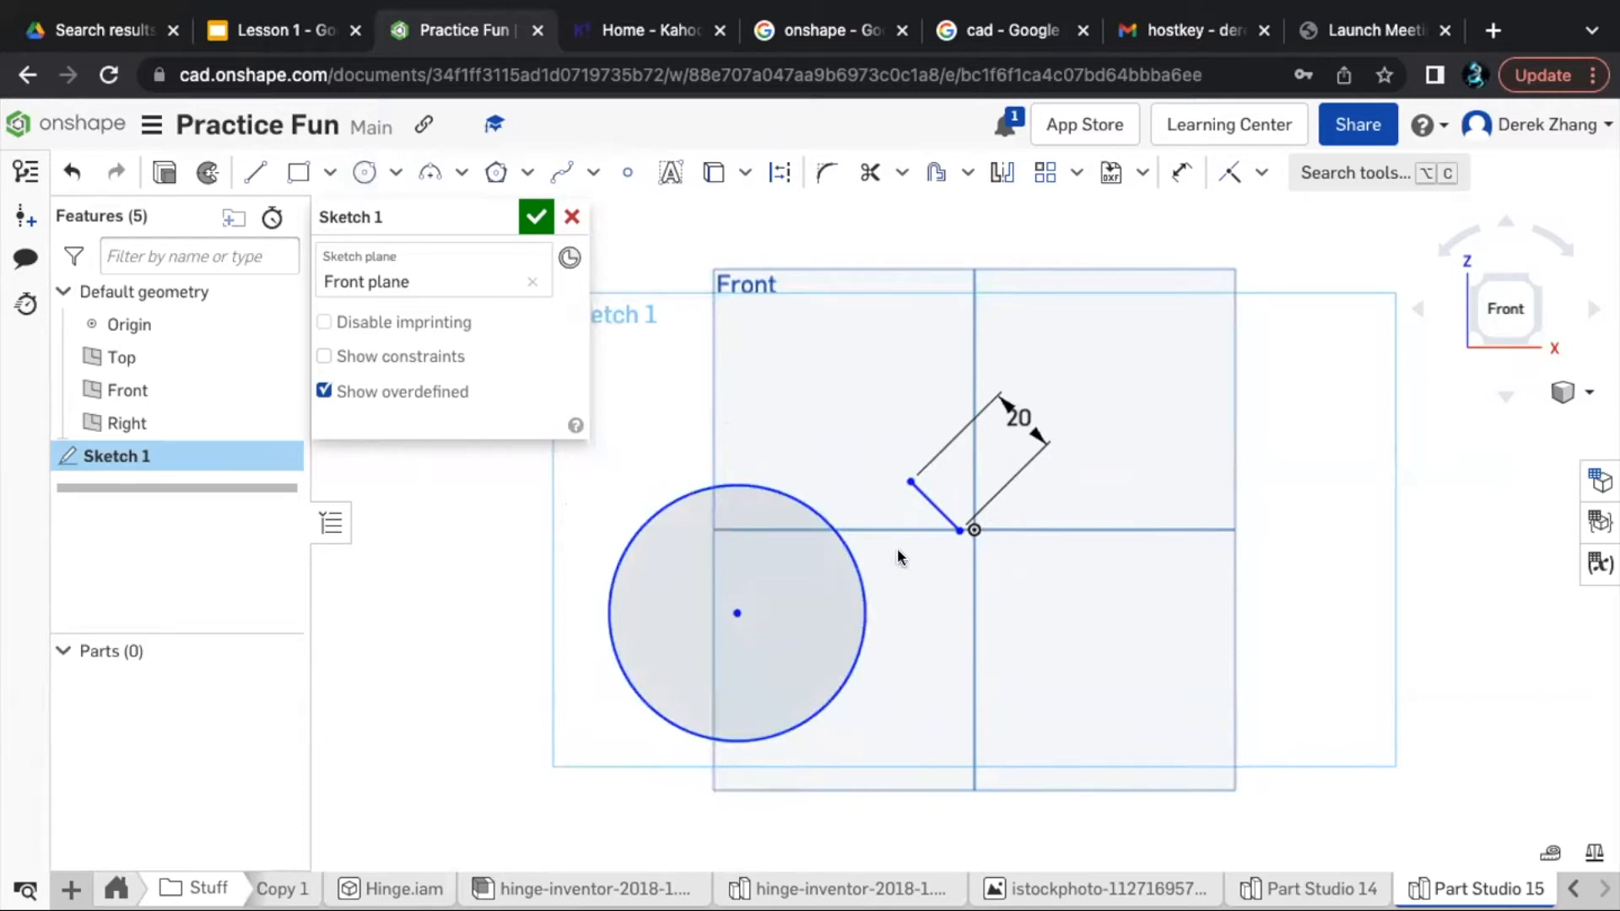
- Dimension the circle's diameter, accepting the size as drawn
{"action": "key", "text": "u"}
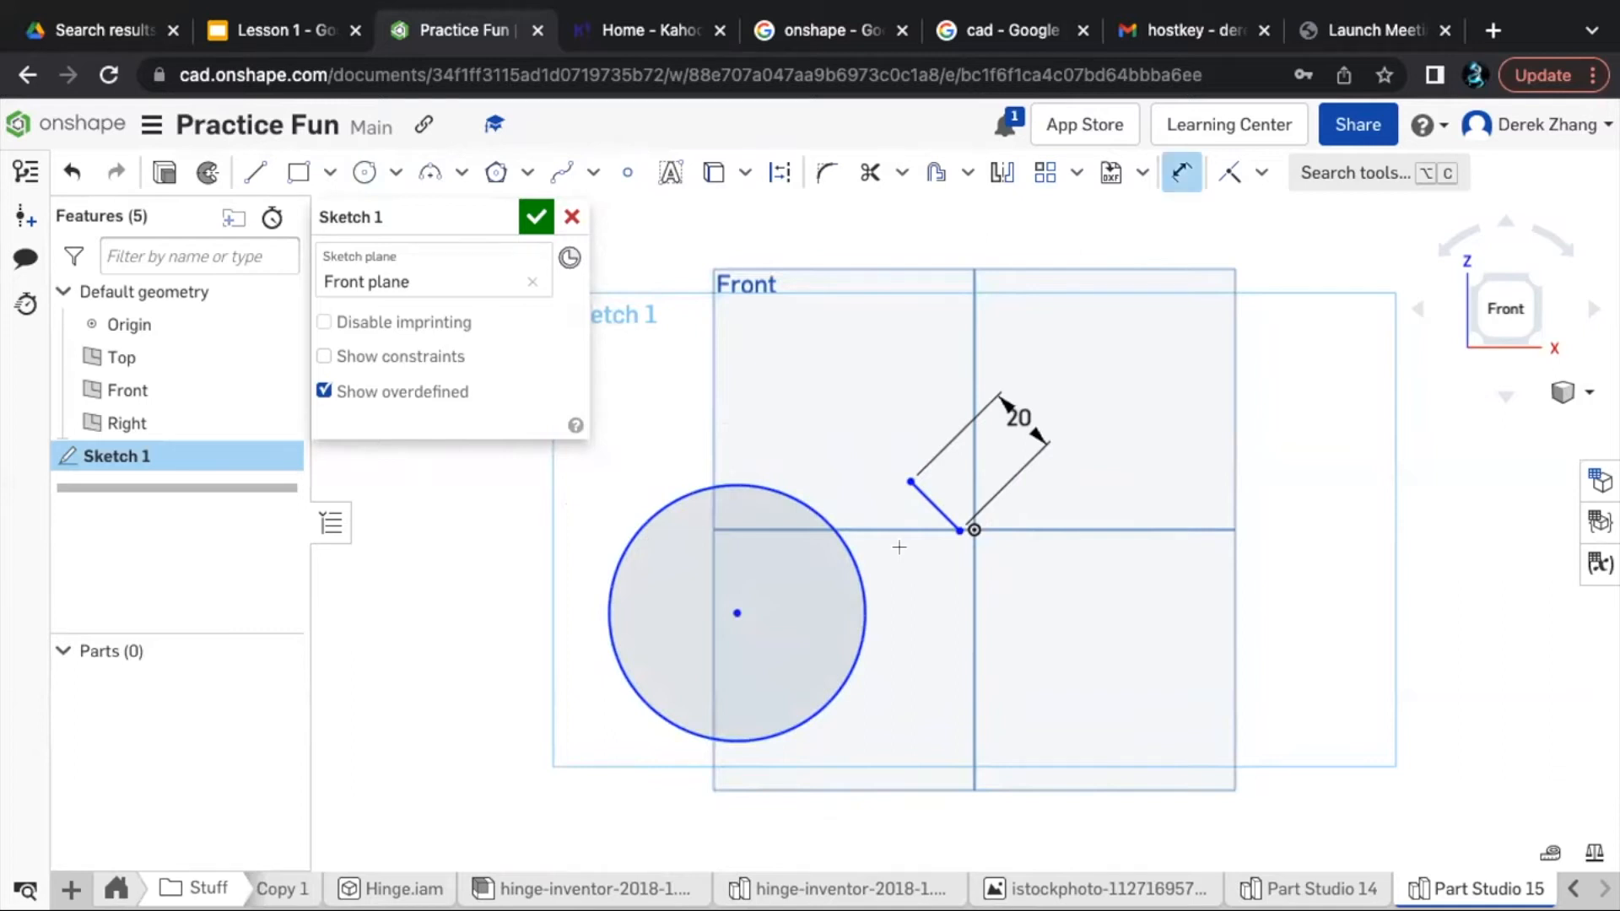
{"action": "left_click", "coordinate": [791, 487]}
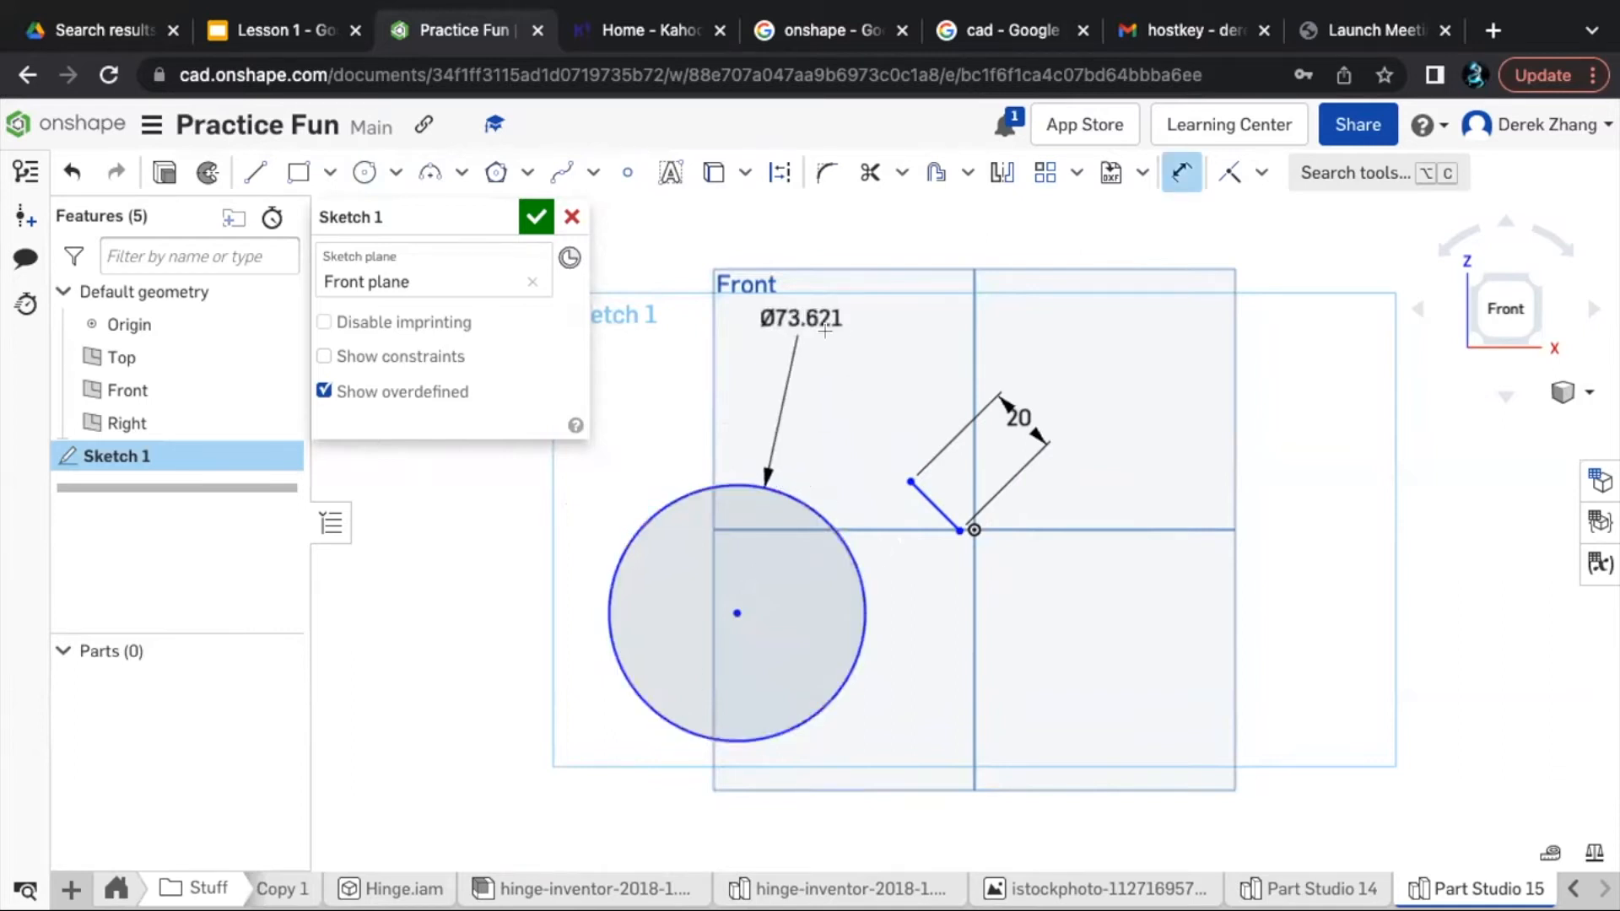
{"action": "left_click", "coordinate": [877, 344]}
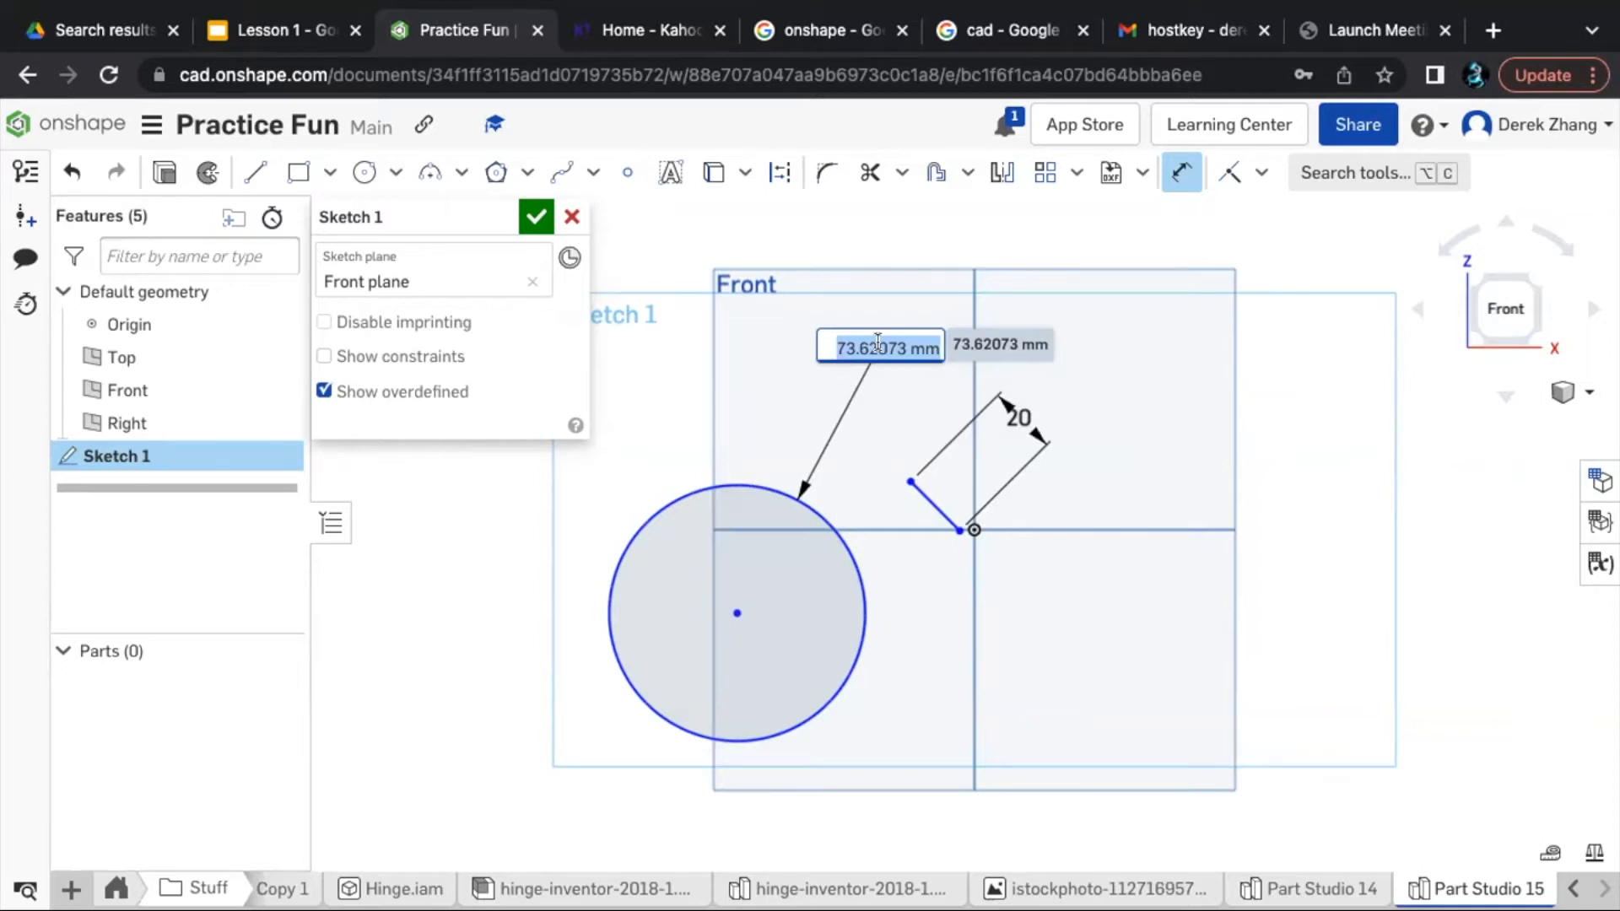
{"action": "key", "text": "Return"}
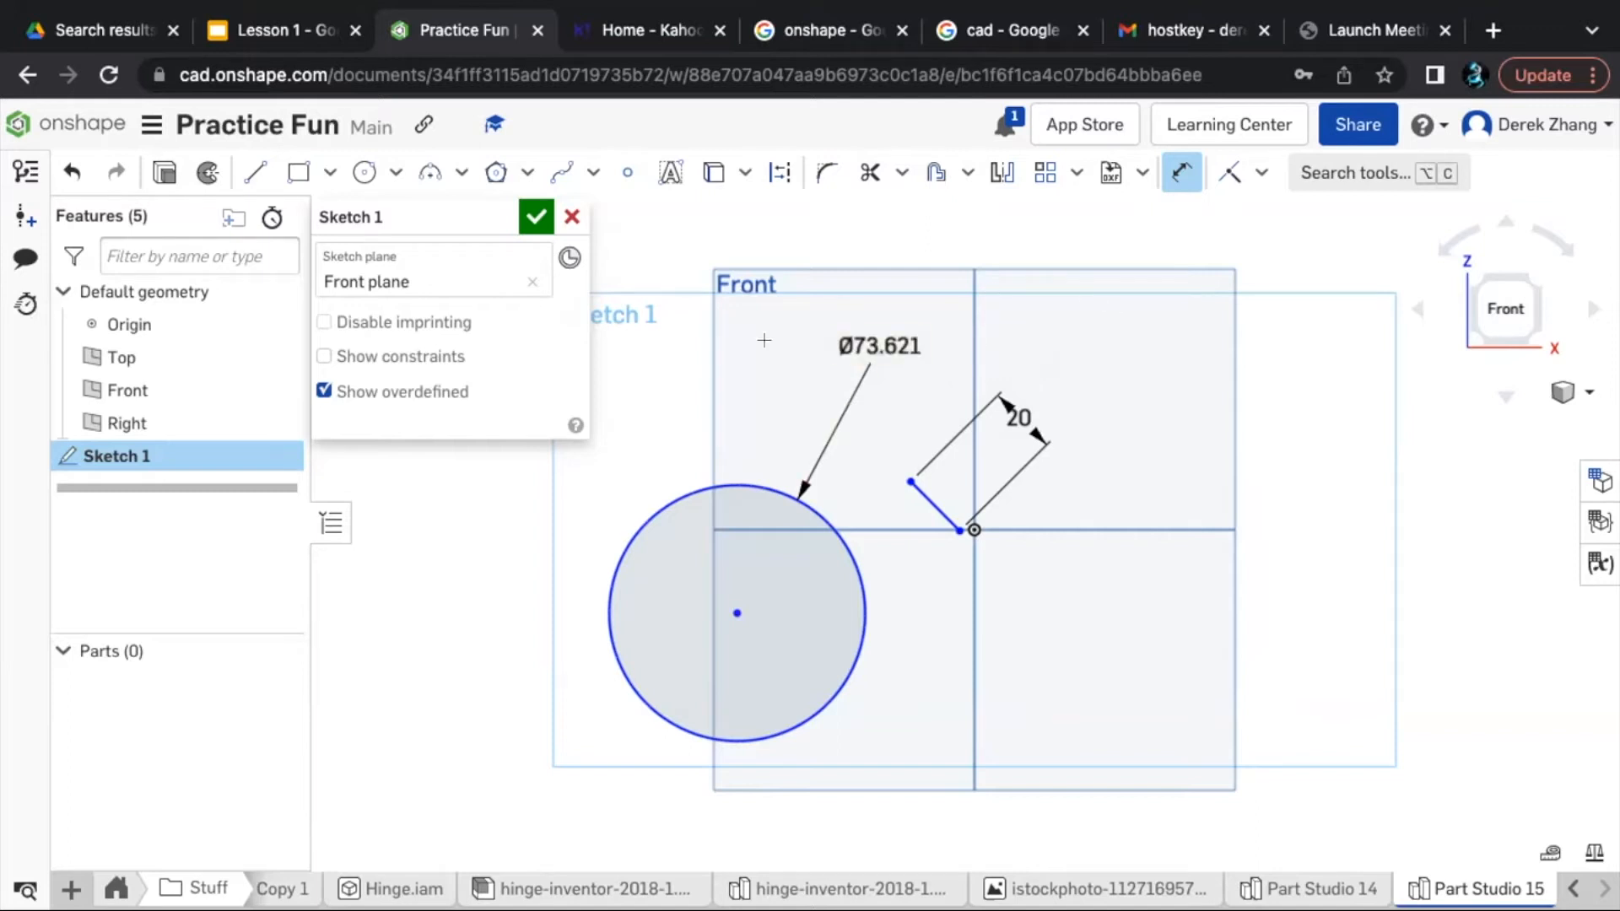
{"action": "key", "text": "Escape"}
- Delete the circle and the 20 mm diagonal line from the sketch
{"action": "left_click", "coordinate": [658, 499]}
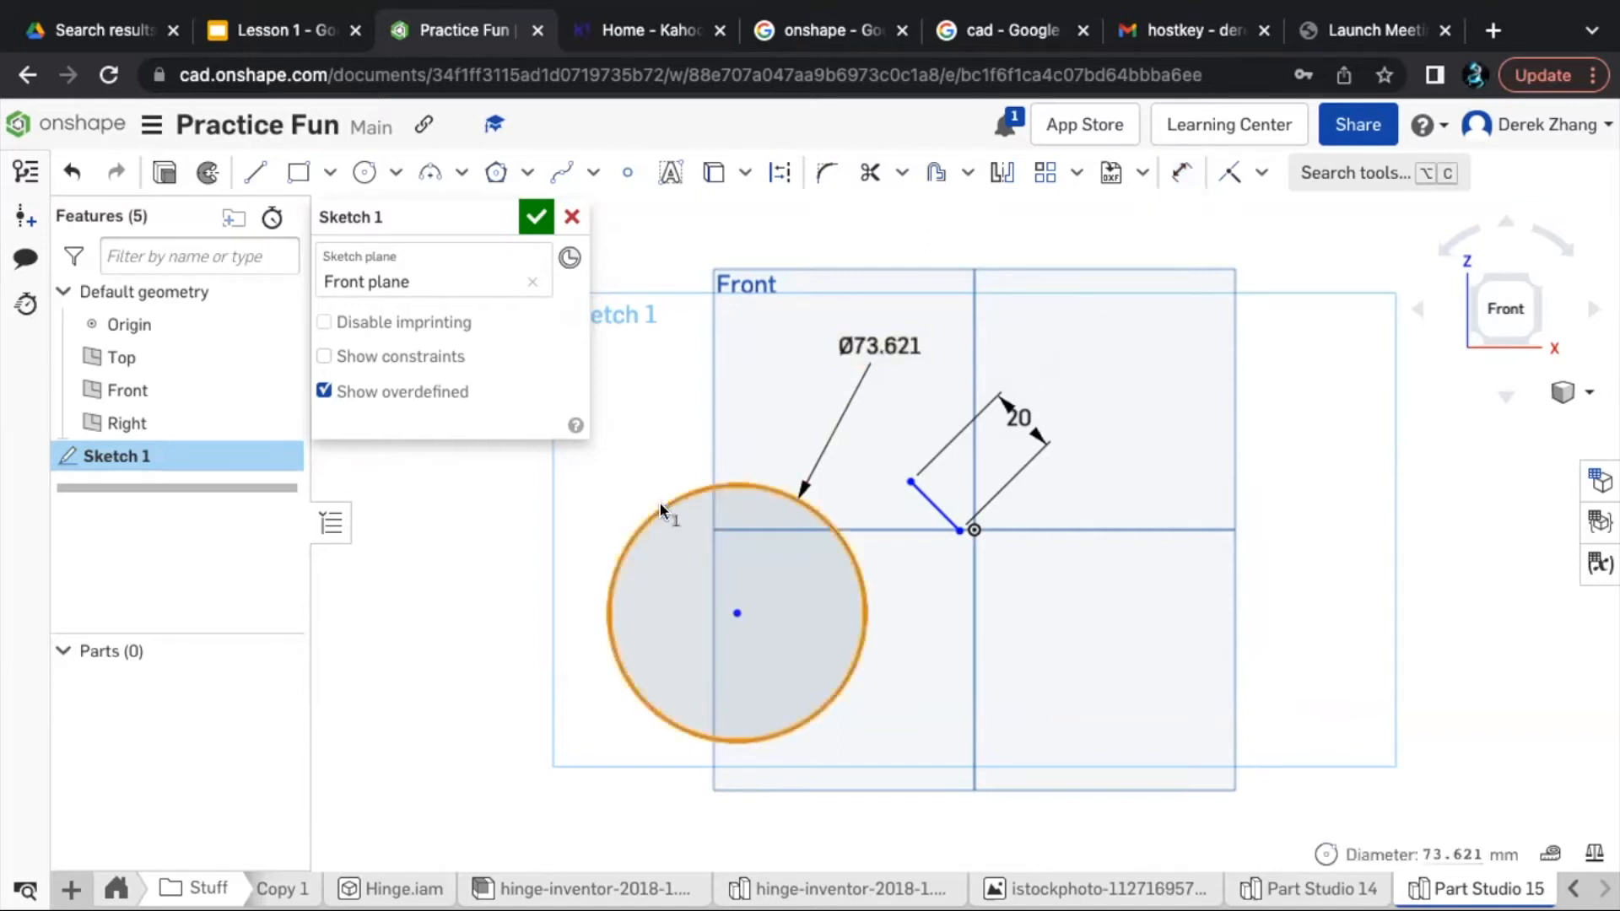
{"action": "key", "text": "Delete"}
{"action": "left_click", "coordinate": [926, 510]}
{"action": "key", "text": "Delete"}
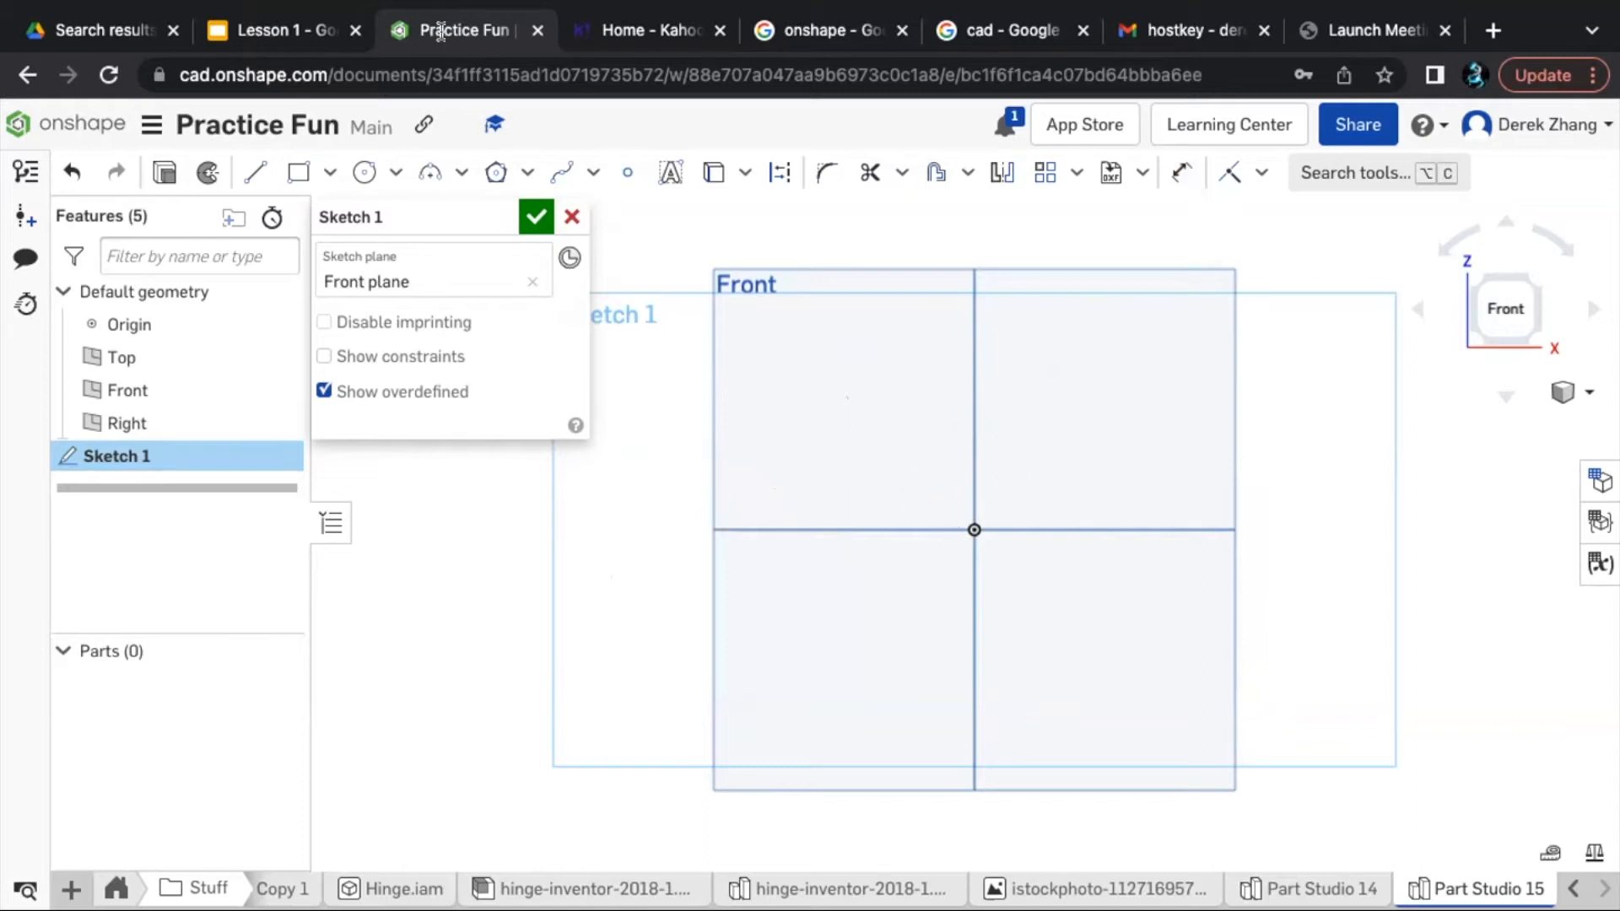
- Sketch a corner rectangle about 114 mm wide and 81 mm high around the origin on the Front plane
{"action": "left_click", "coordinate": [305, 176]}
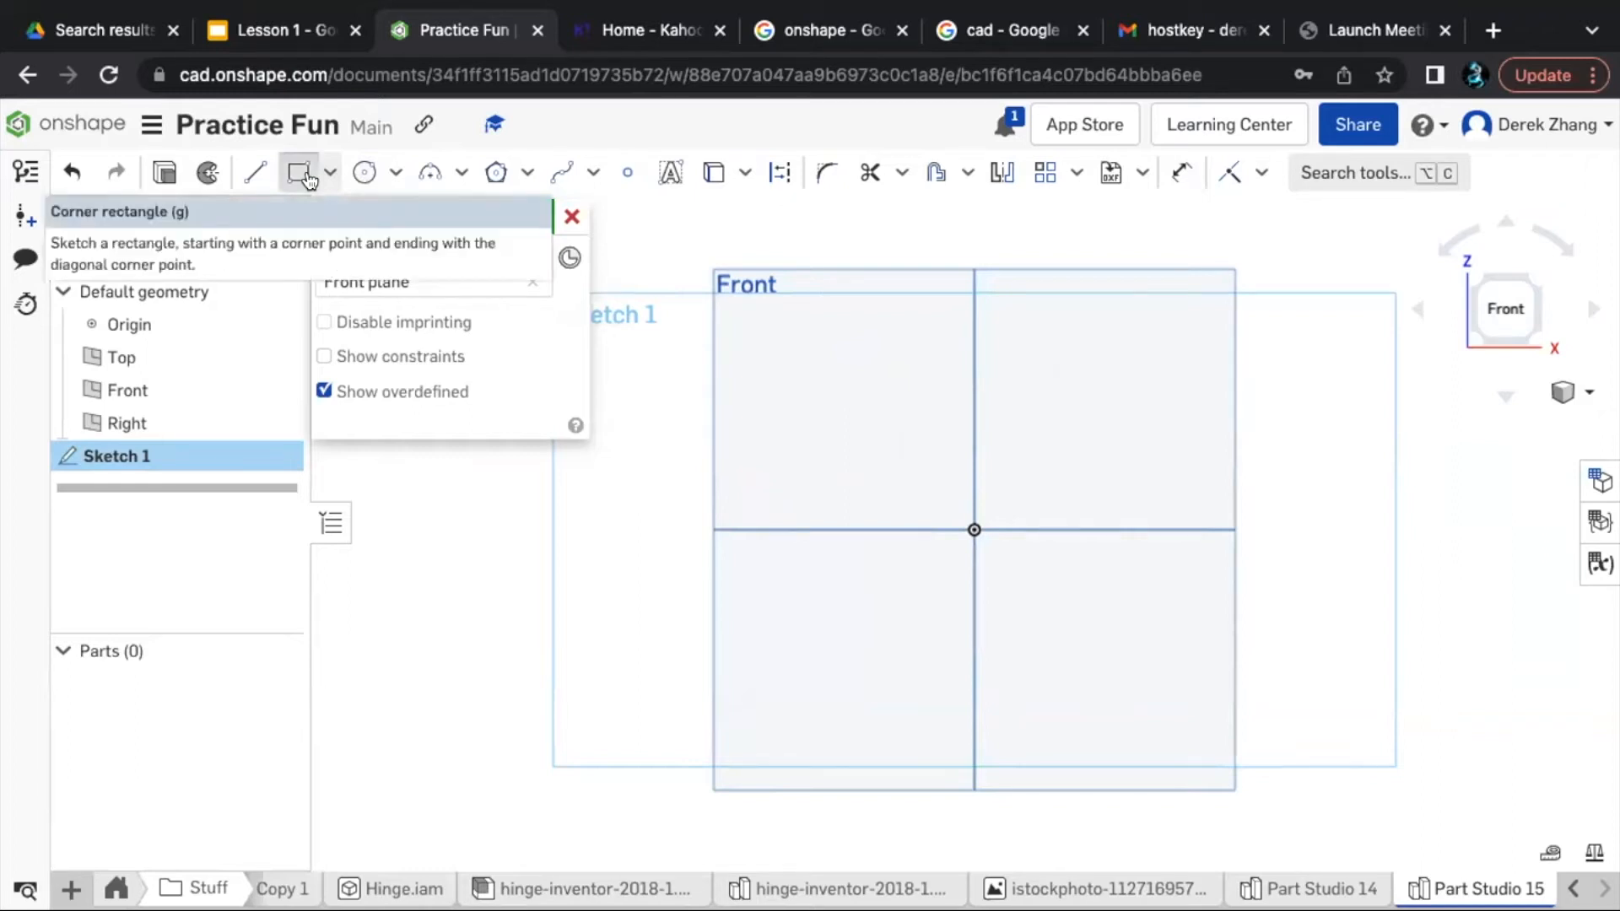
{"action": "left_click", "coordinate": [761, 364]}
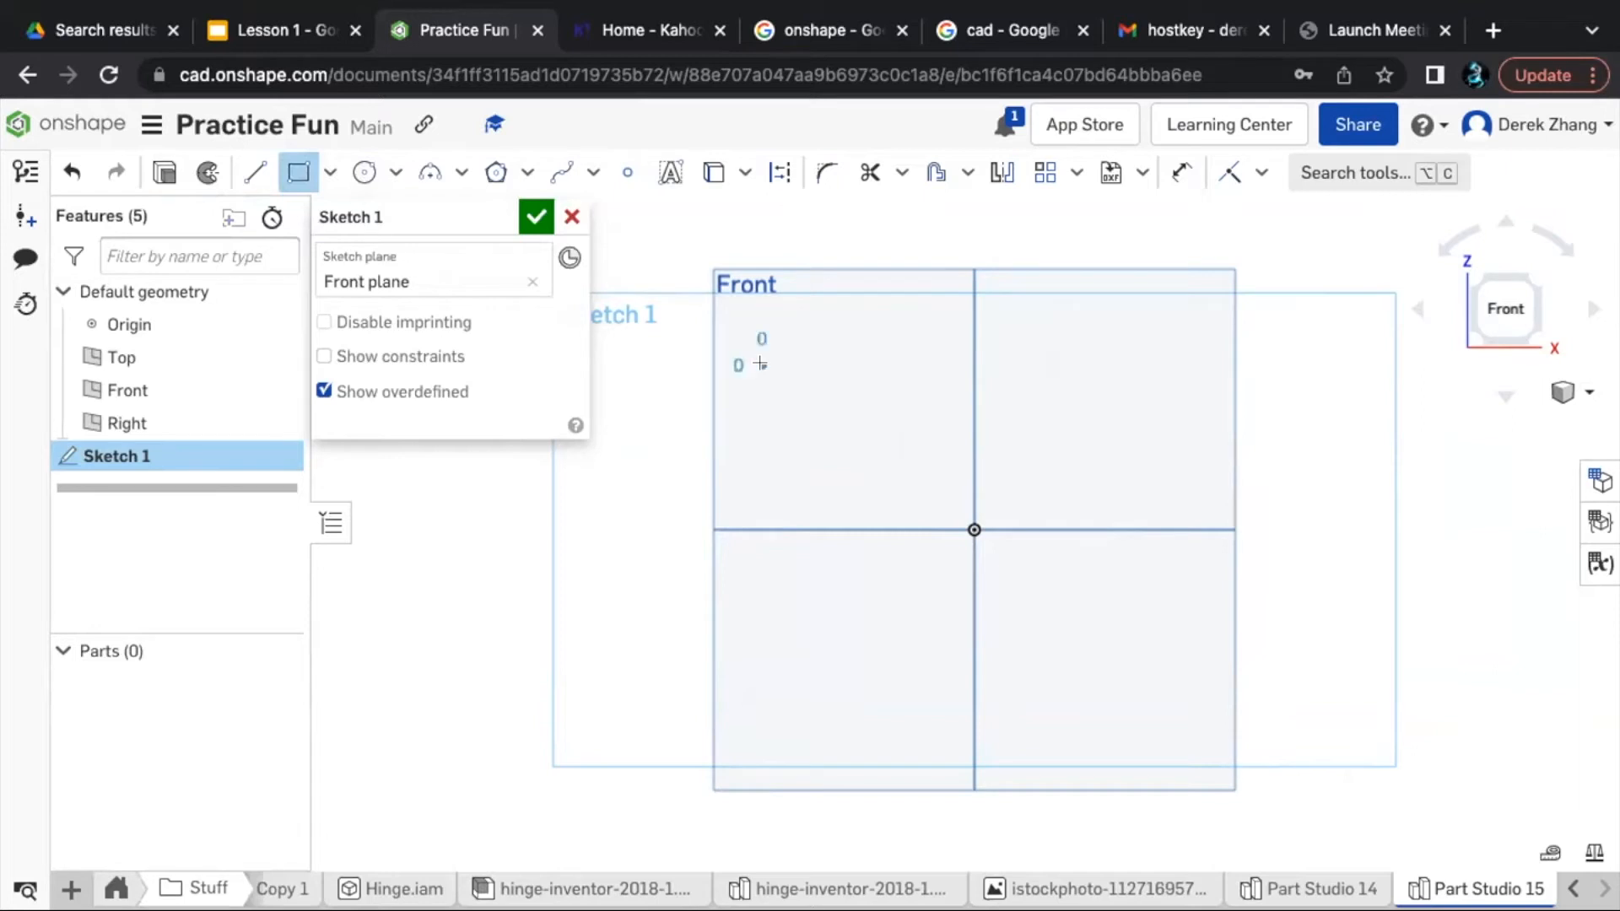
{"action": "left_click", "coordinate": [1155, 644]}
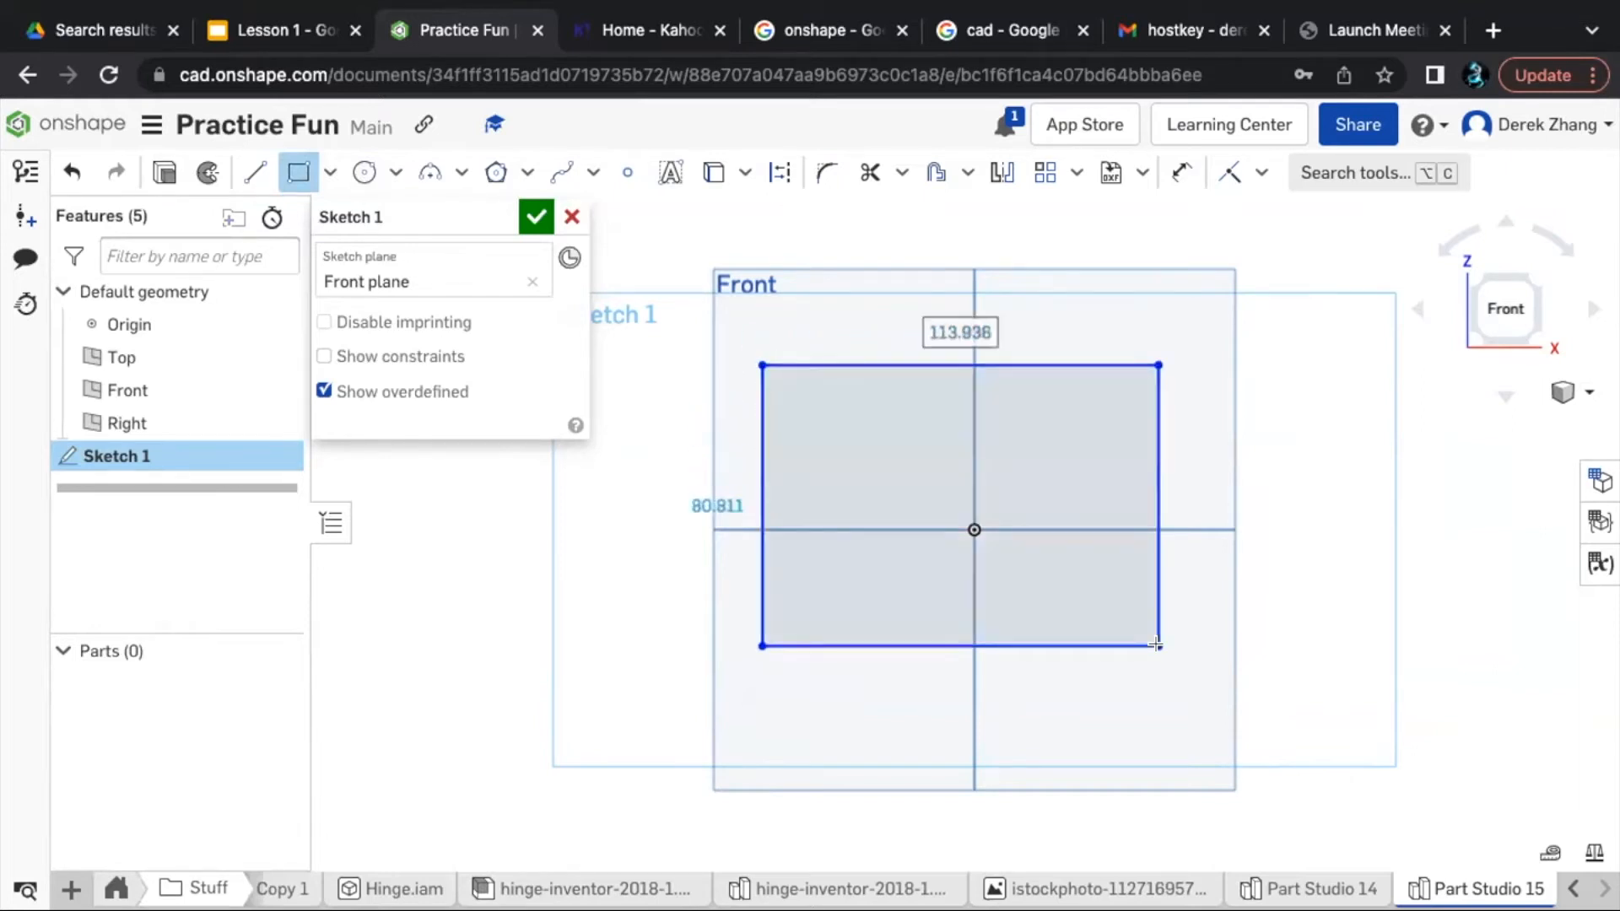
{"action": "key", "text": "Escape"}
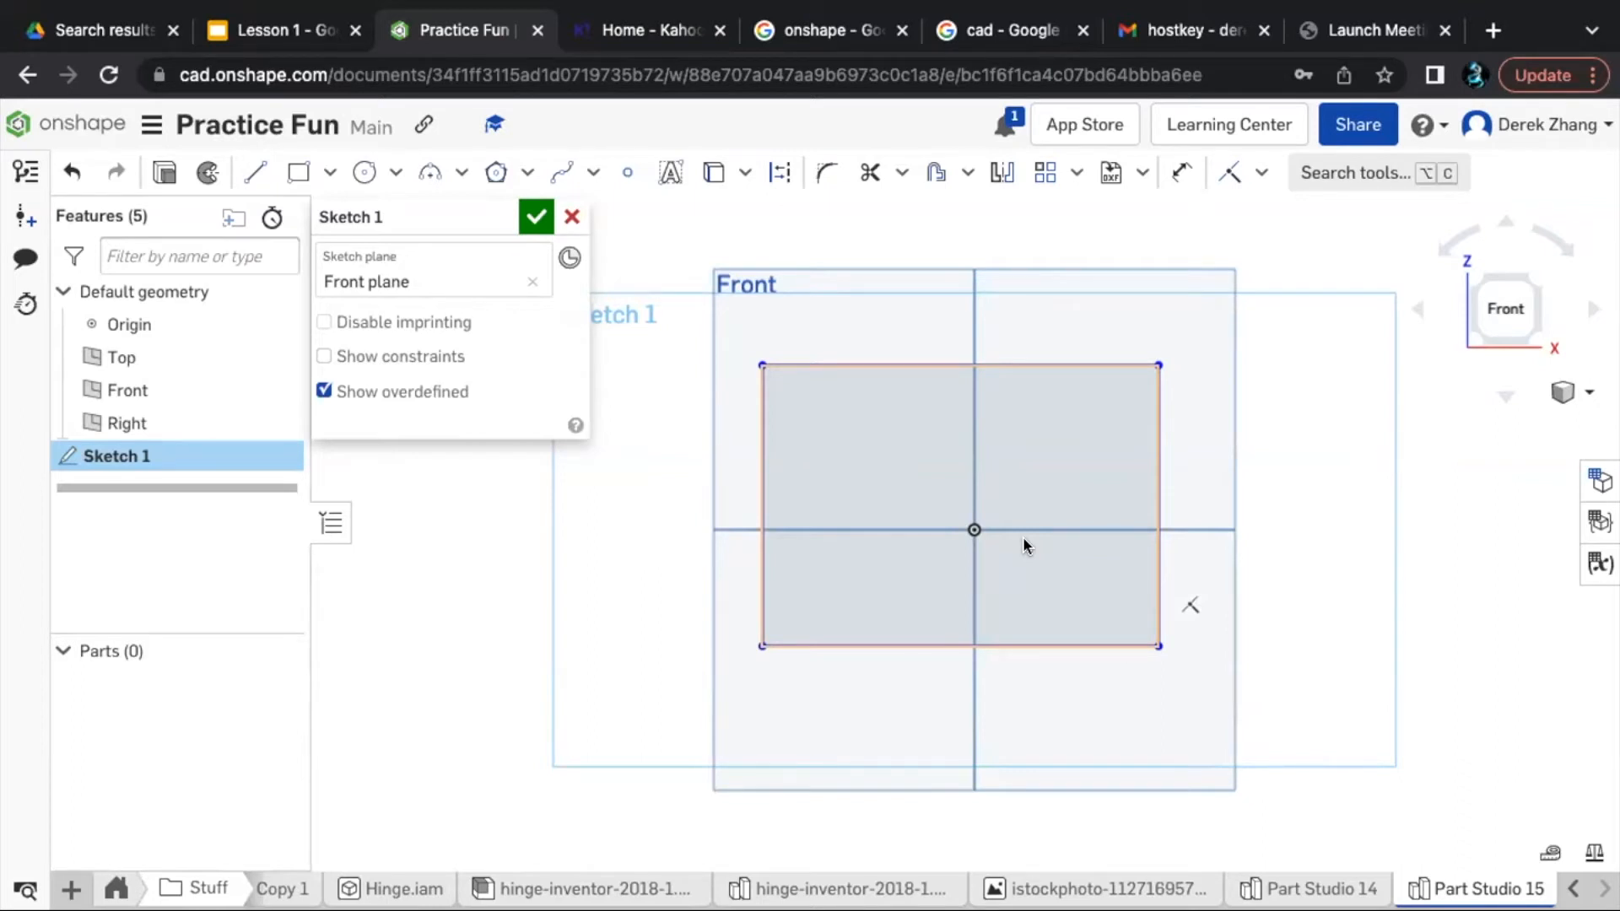
- Dimension the rectangle's left side and set its height to 25 mm
{"action": "key", "text": "u"}
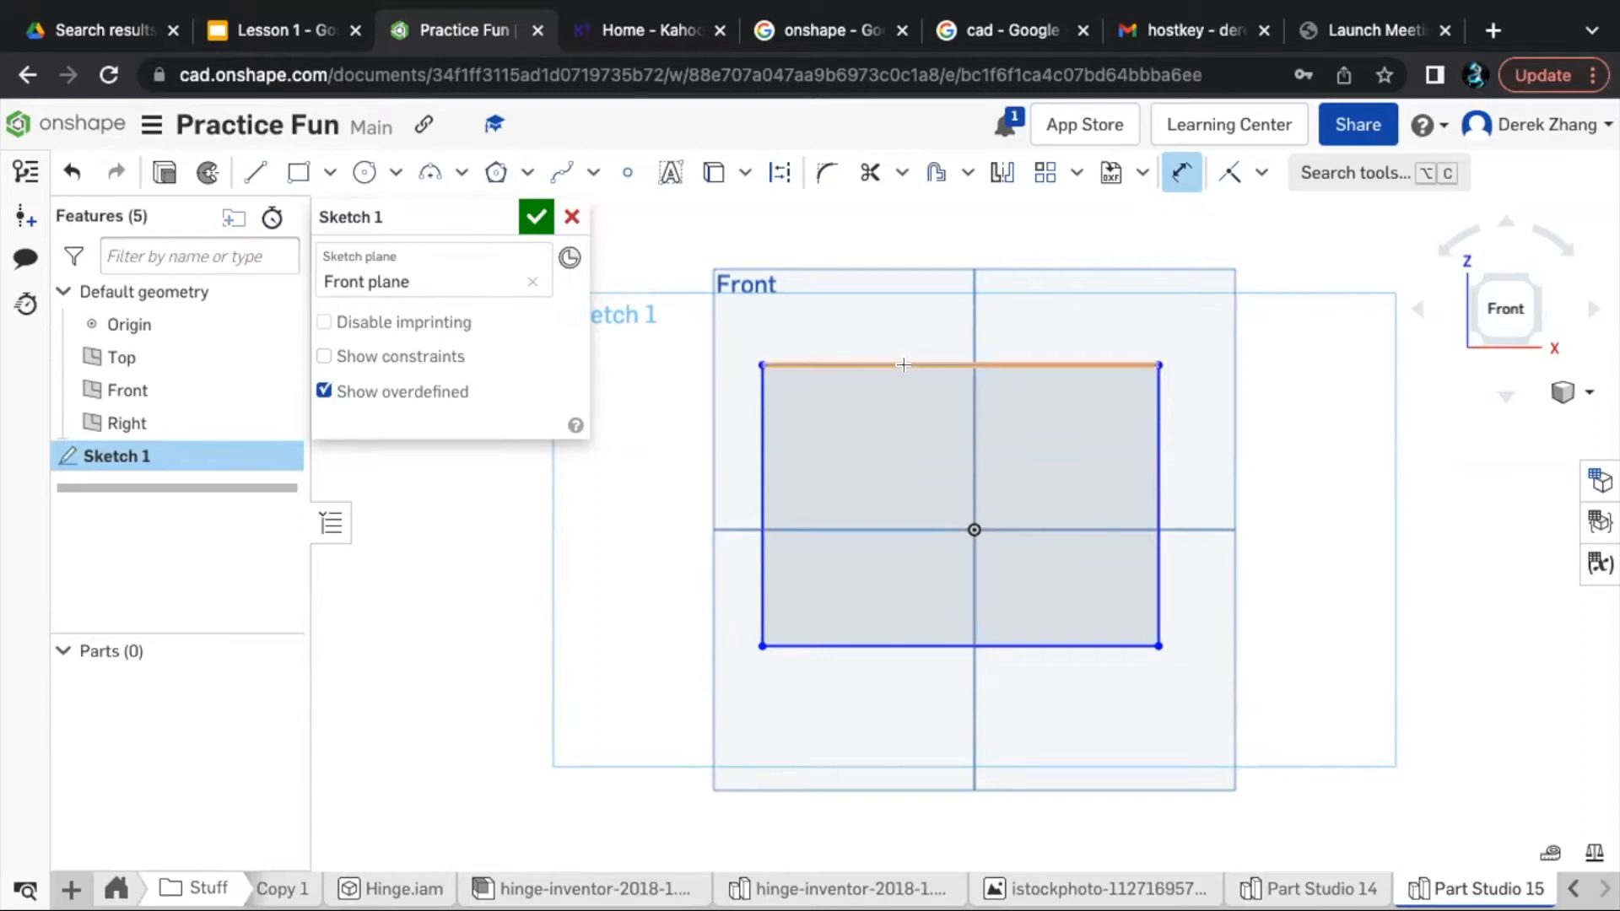
{"action": "left_click", "coordinate": [760, 483]}
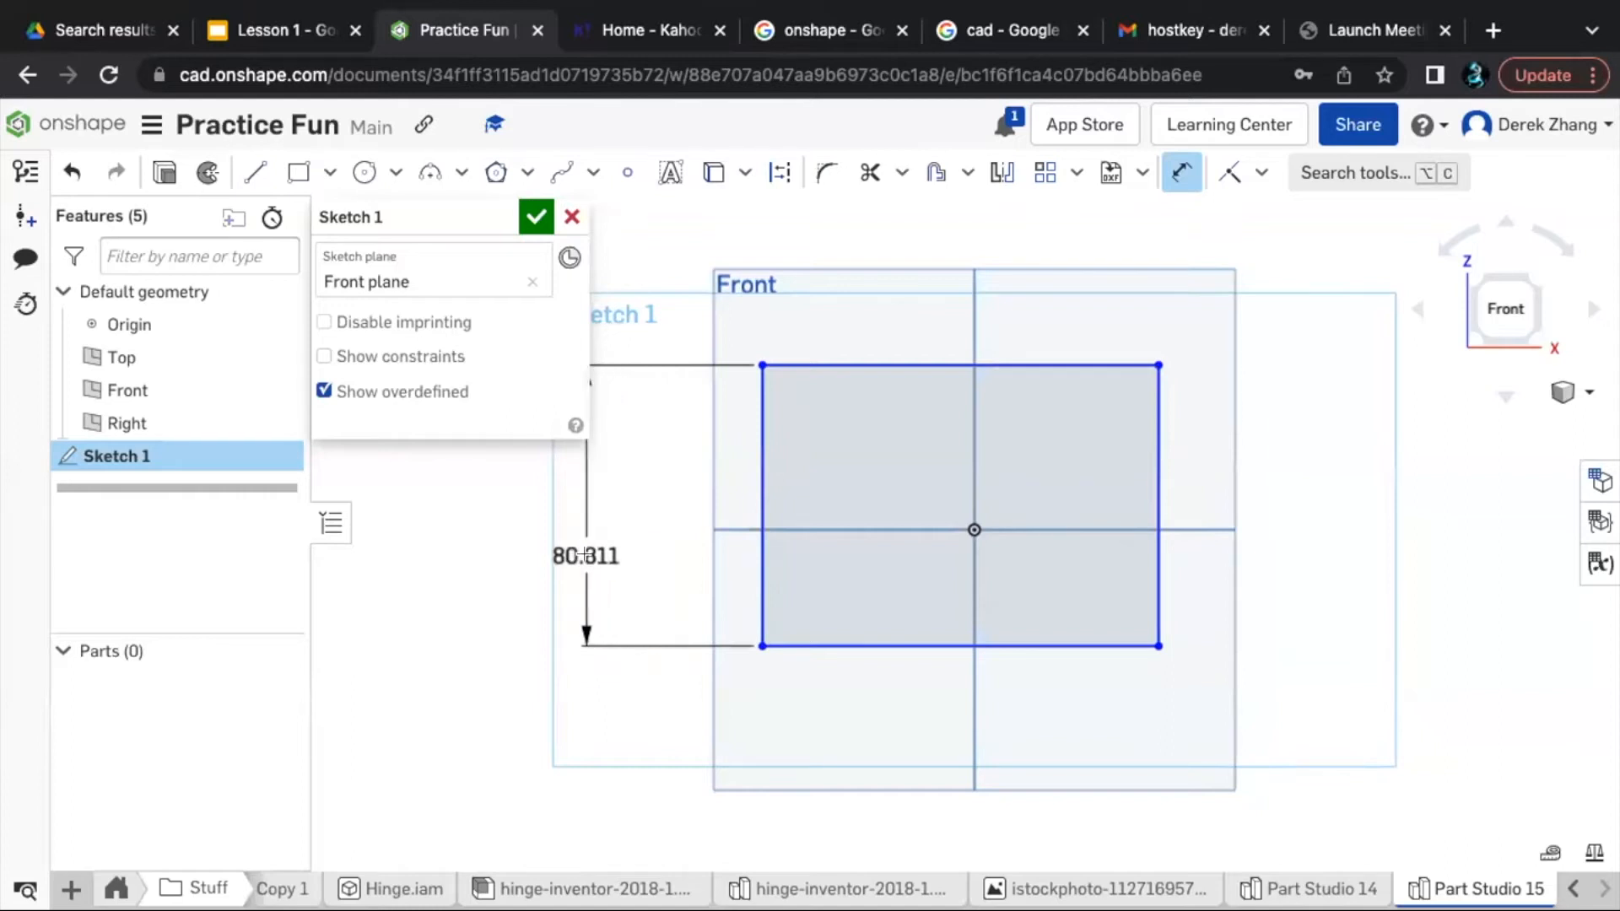
{"action": "left_click", "coordinate": [584, 555]}
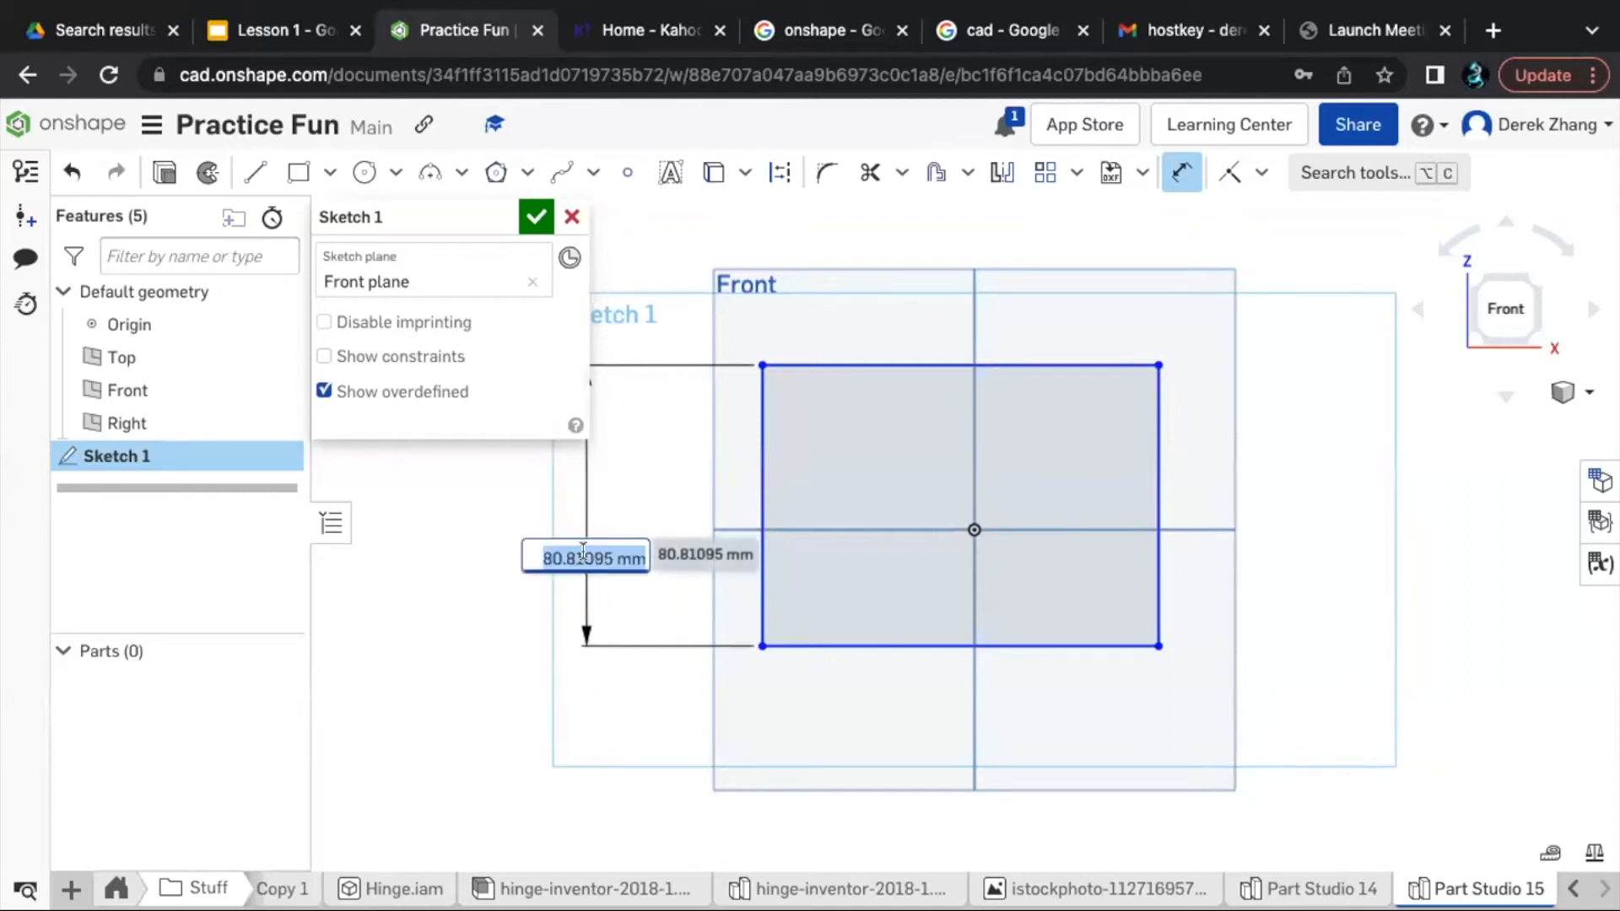
{"action": "type", "text": "25mm"}
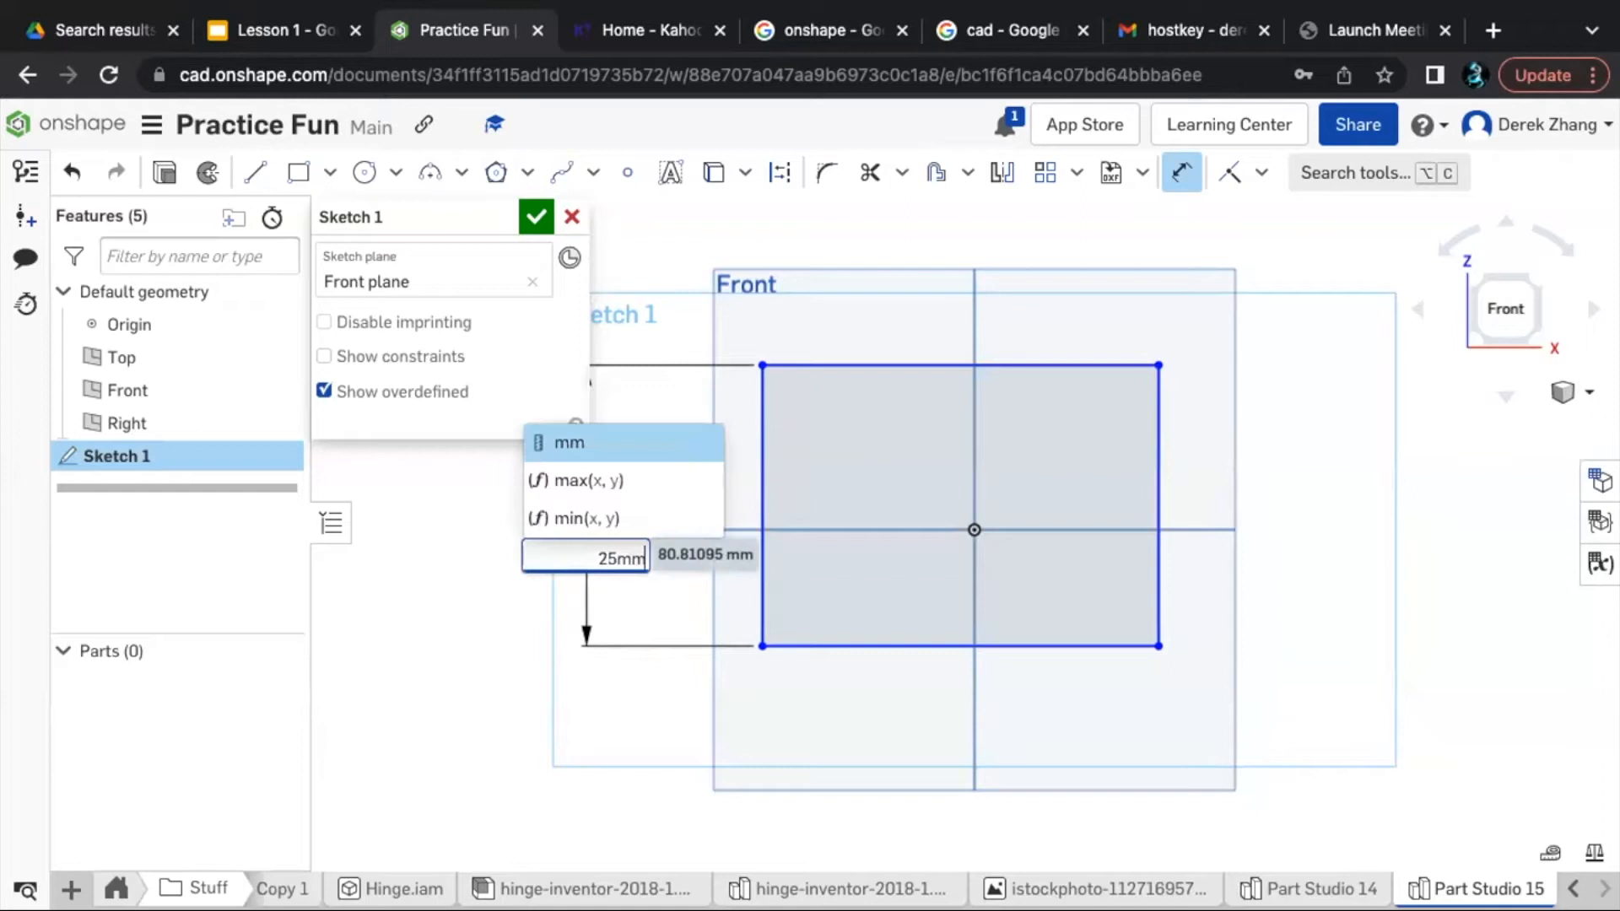
{"action": "key", "text": "Return"}
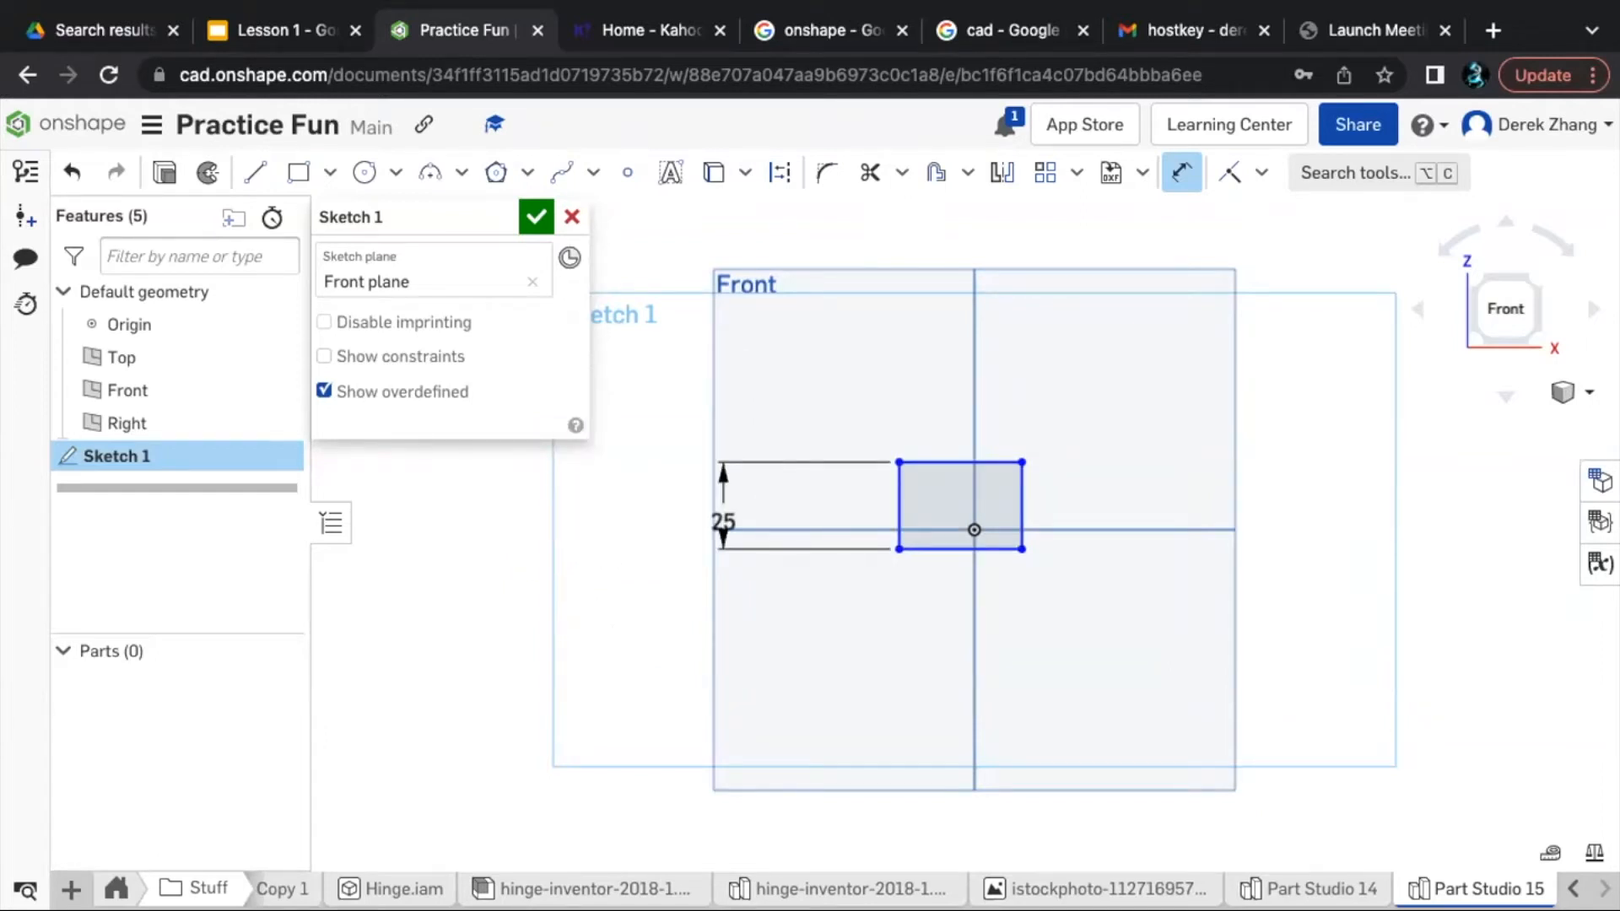
- Dimension the rectangle's top edge and set its width to 40 mm
{"action": "left_click", "coordinate": [932, 462]}
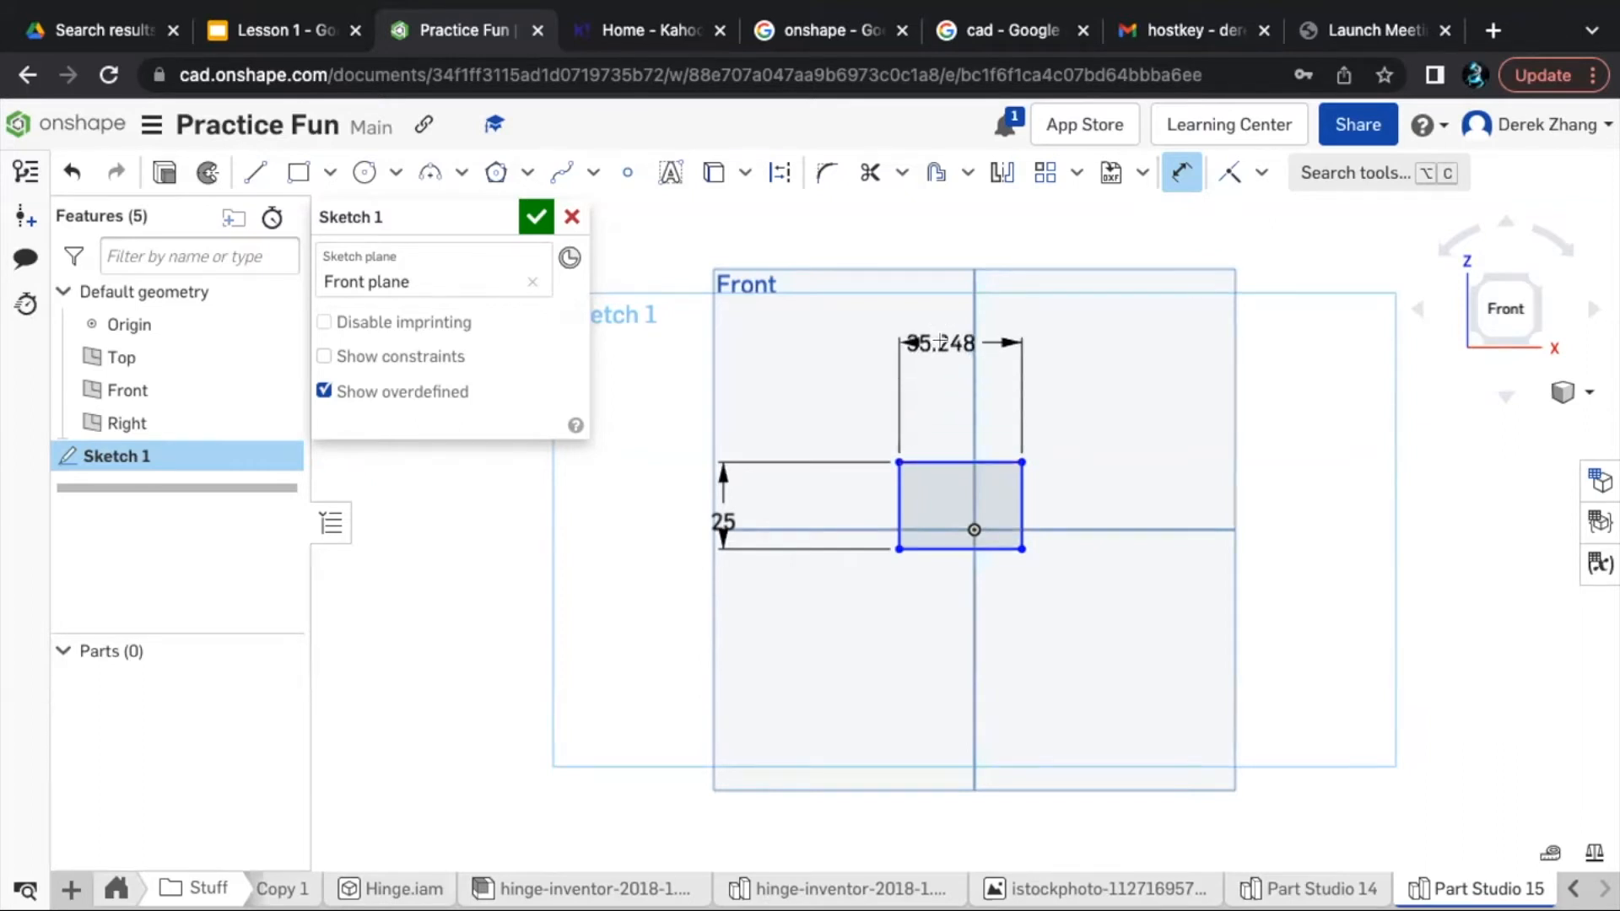
{"action": "left_click", "coordinate": [942, 341]}
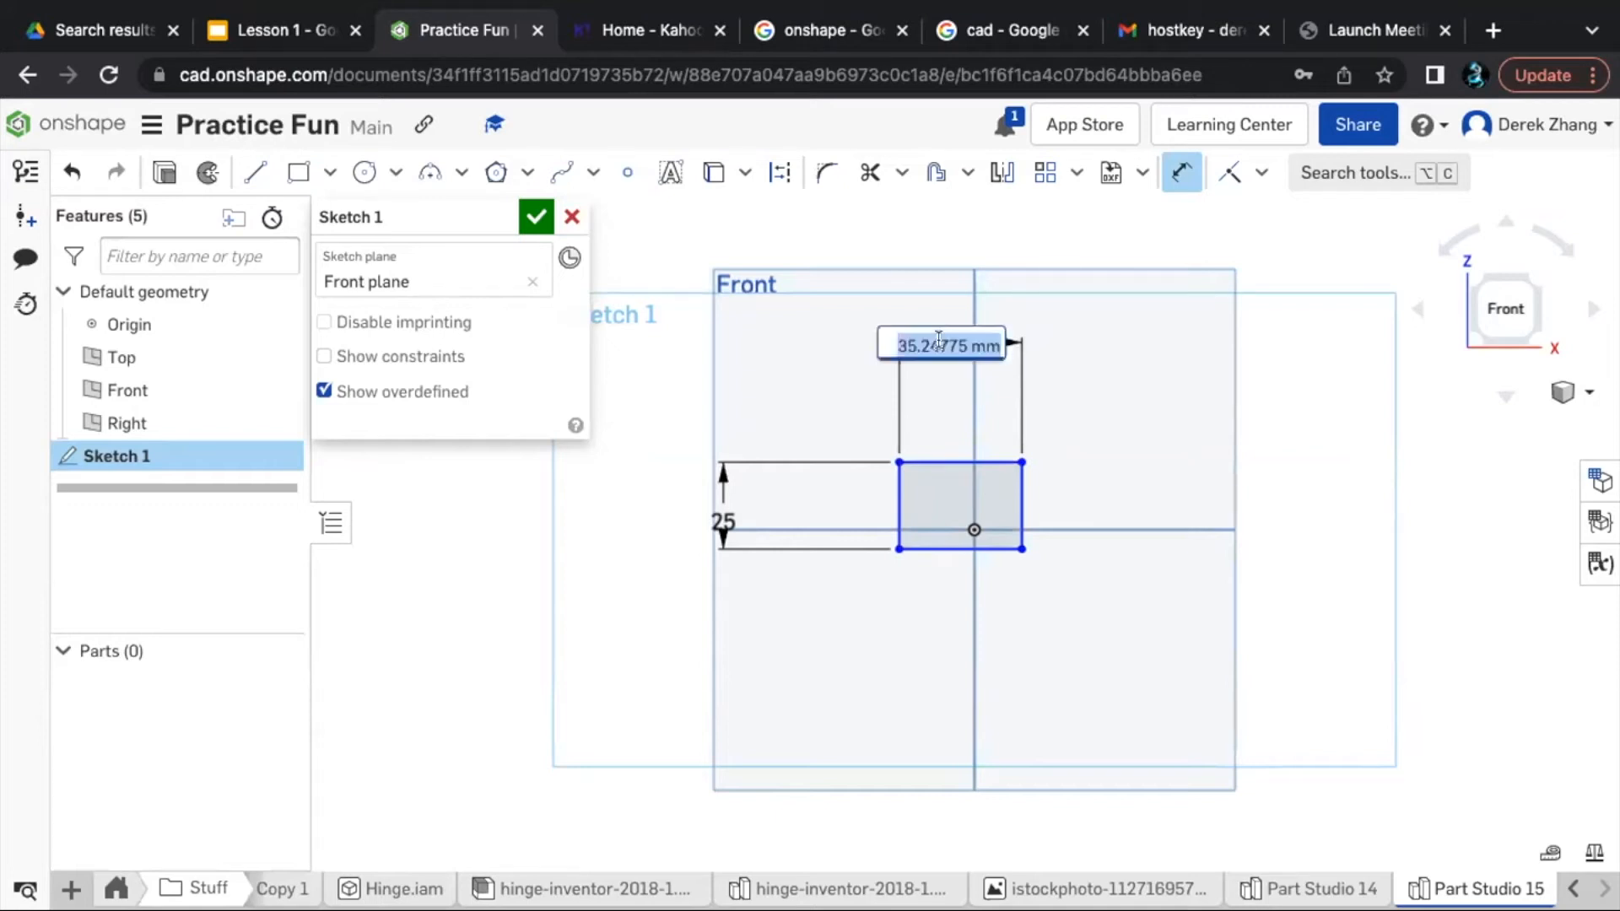
{"action": "type", "text": "40mm"}
{"action": "key", "text": "Return"}
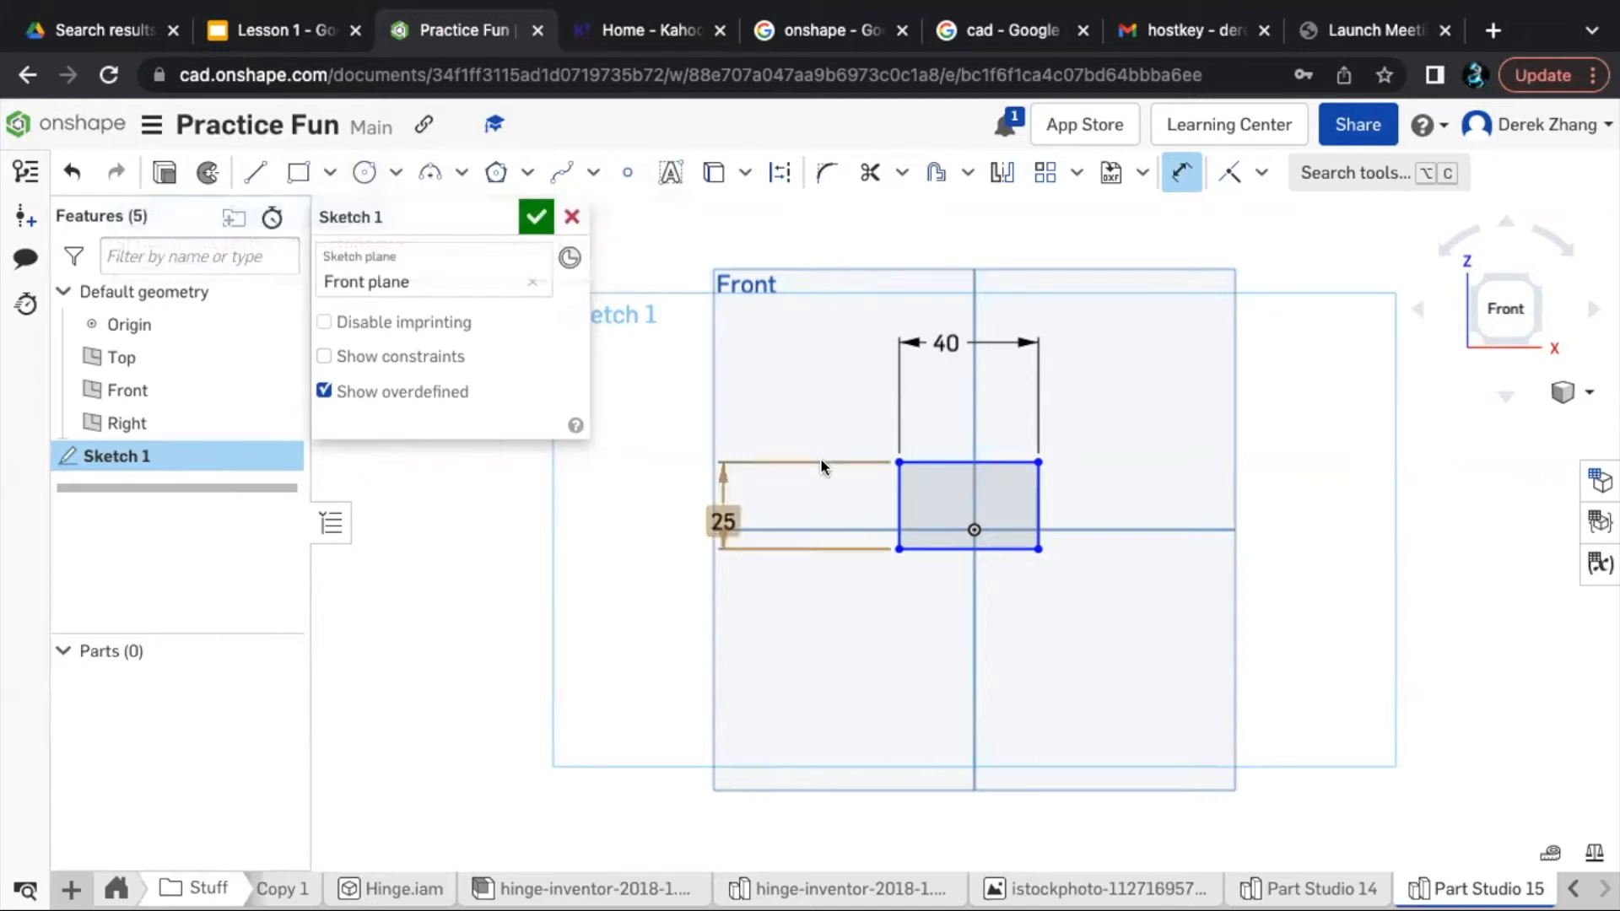
{"action": "key", "text": "Escape"}
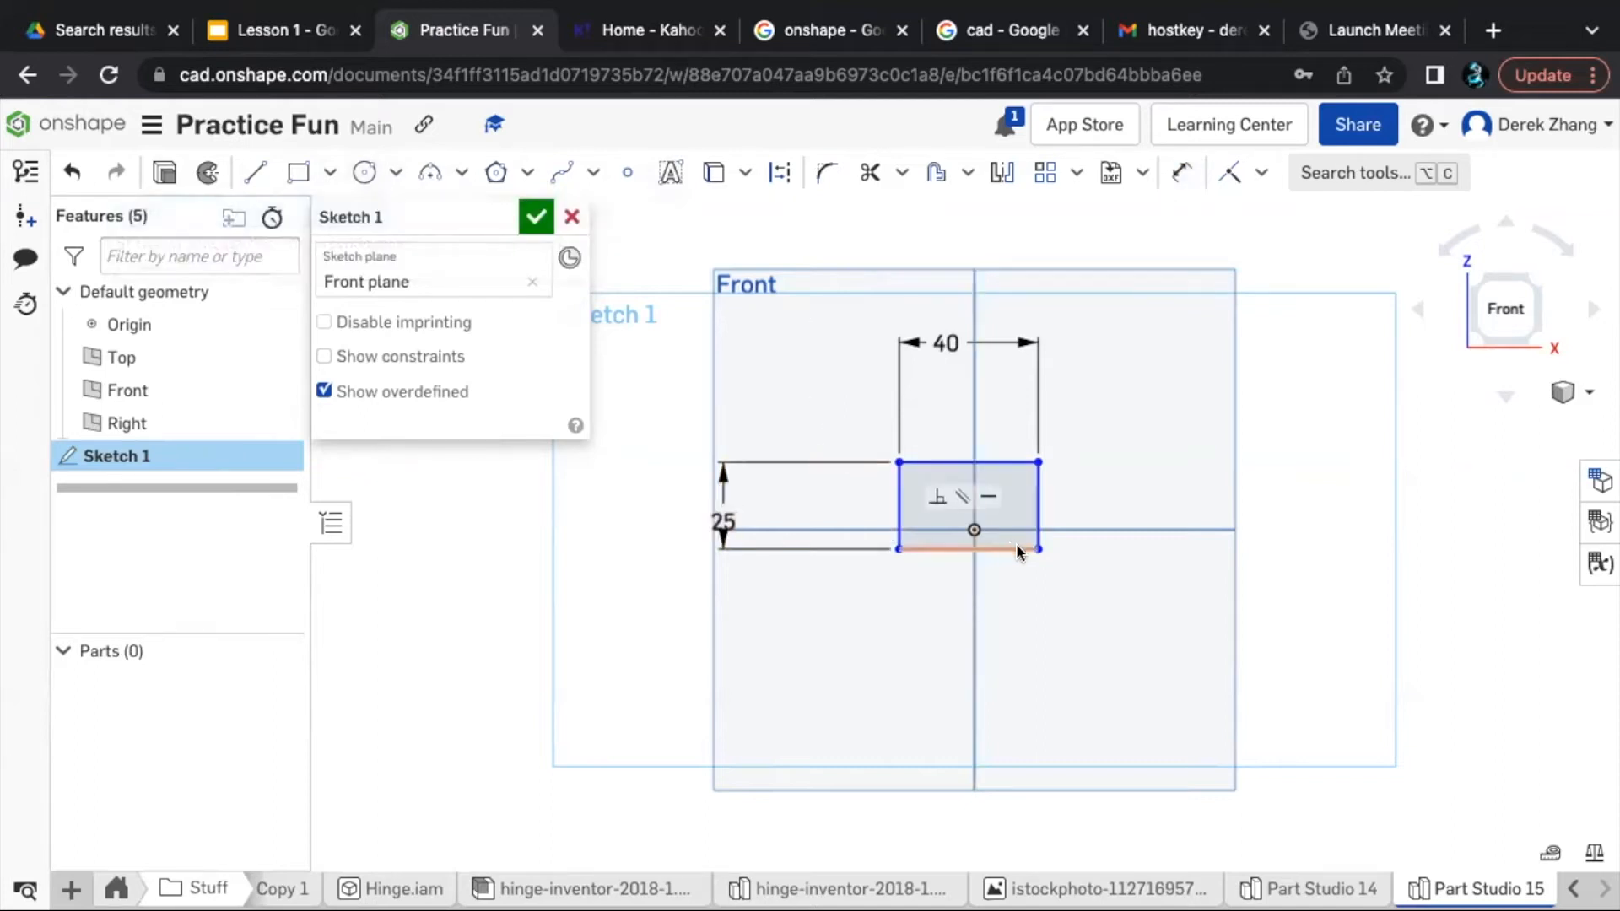
- Sketch a vertical line about 57 mm long downward from the rectangle's lower-right corner
{"action": "key", "text": "l"}
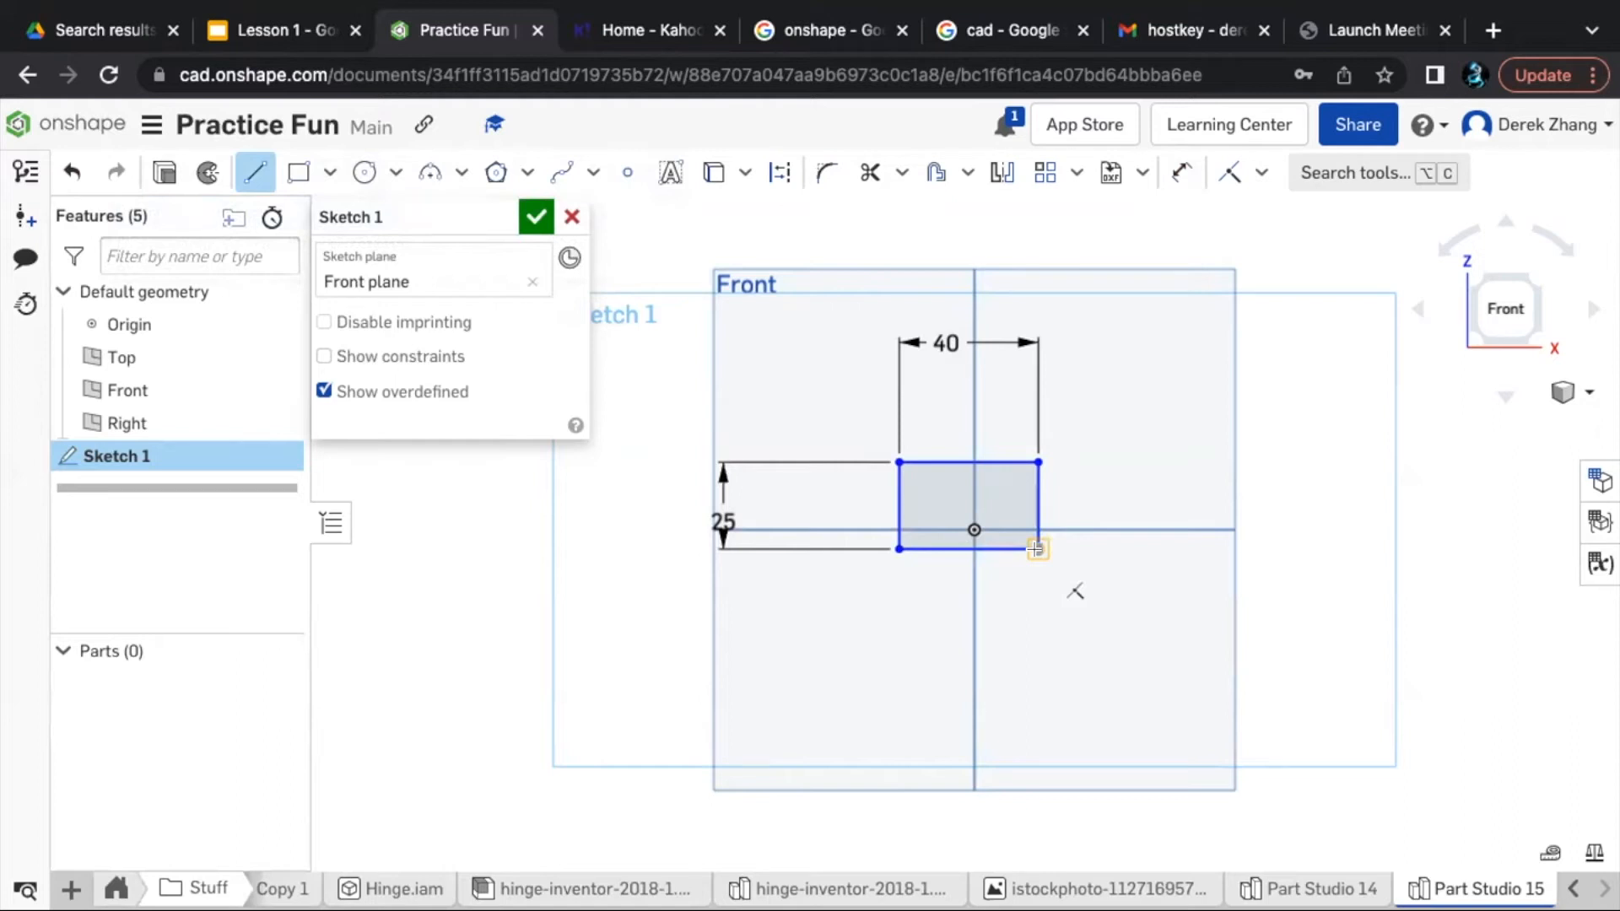
{"action": "left_click", "coordinate": [1036, 549]}
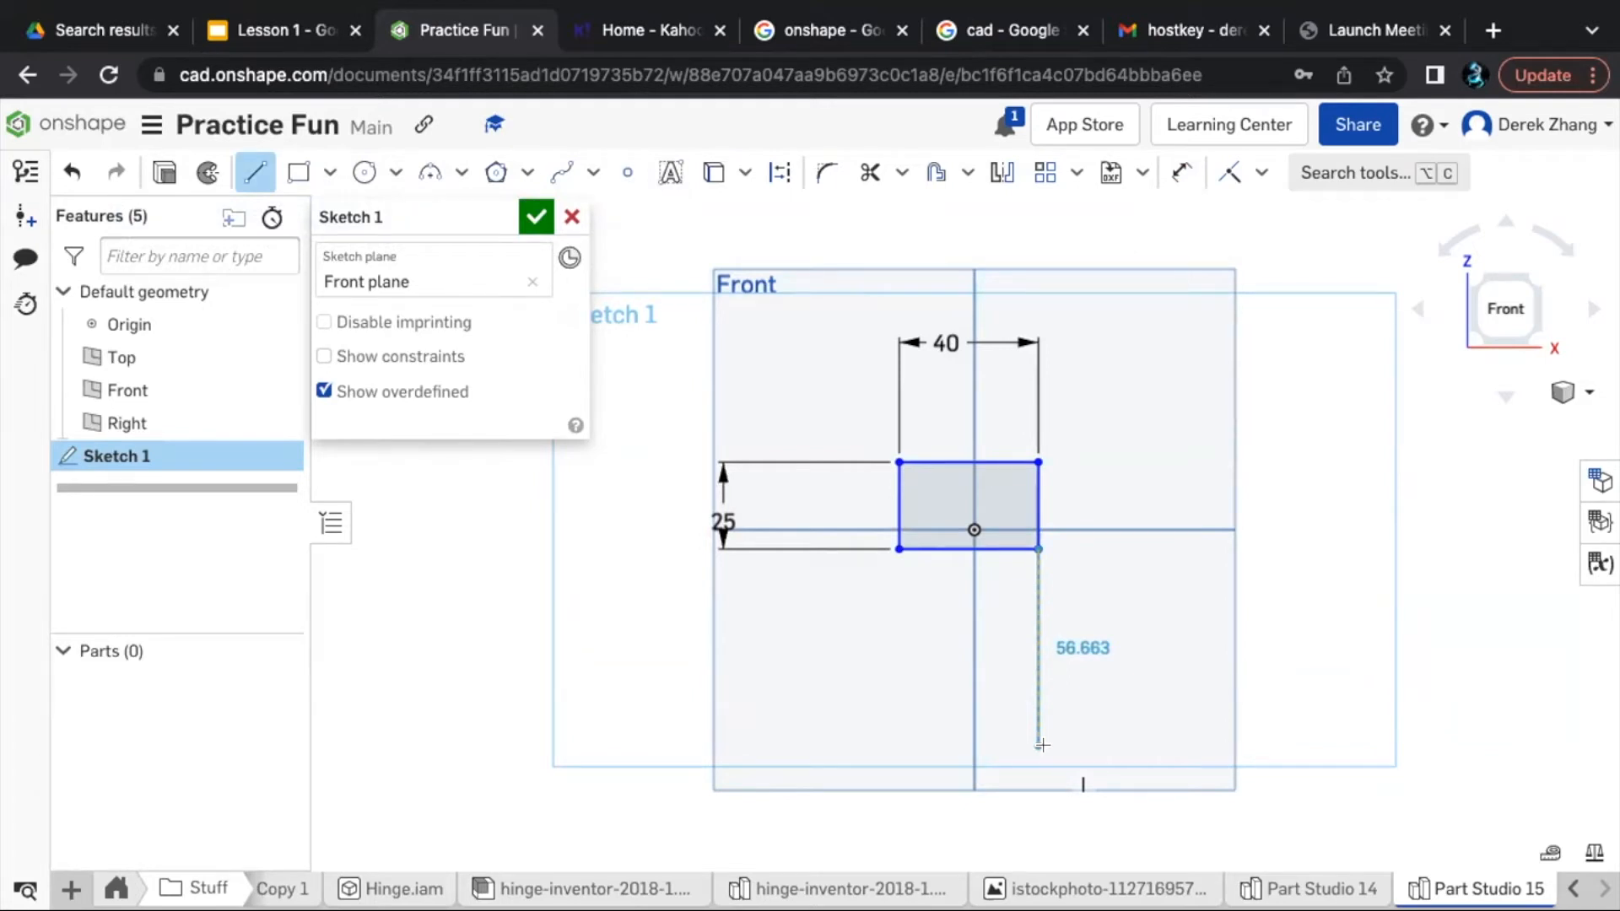
{"action": "left_click", "coordinate": [1039, 745]}
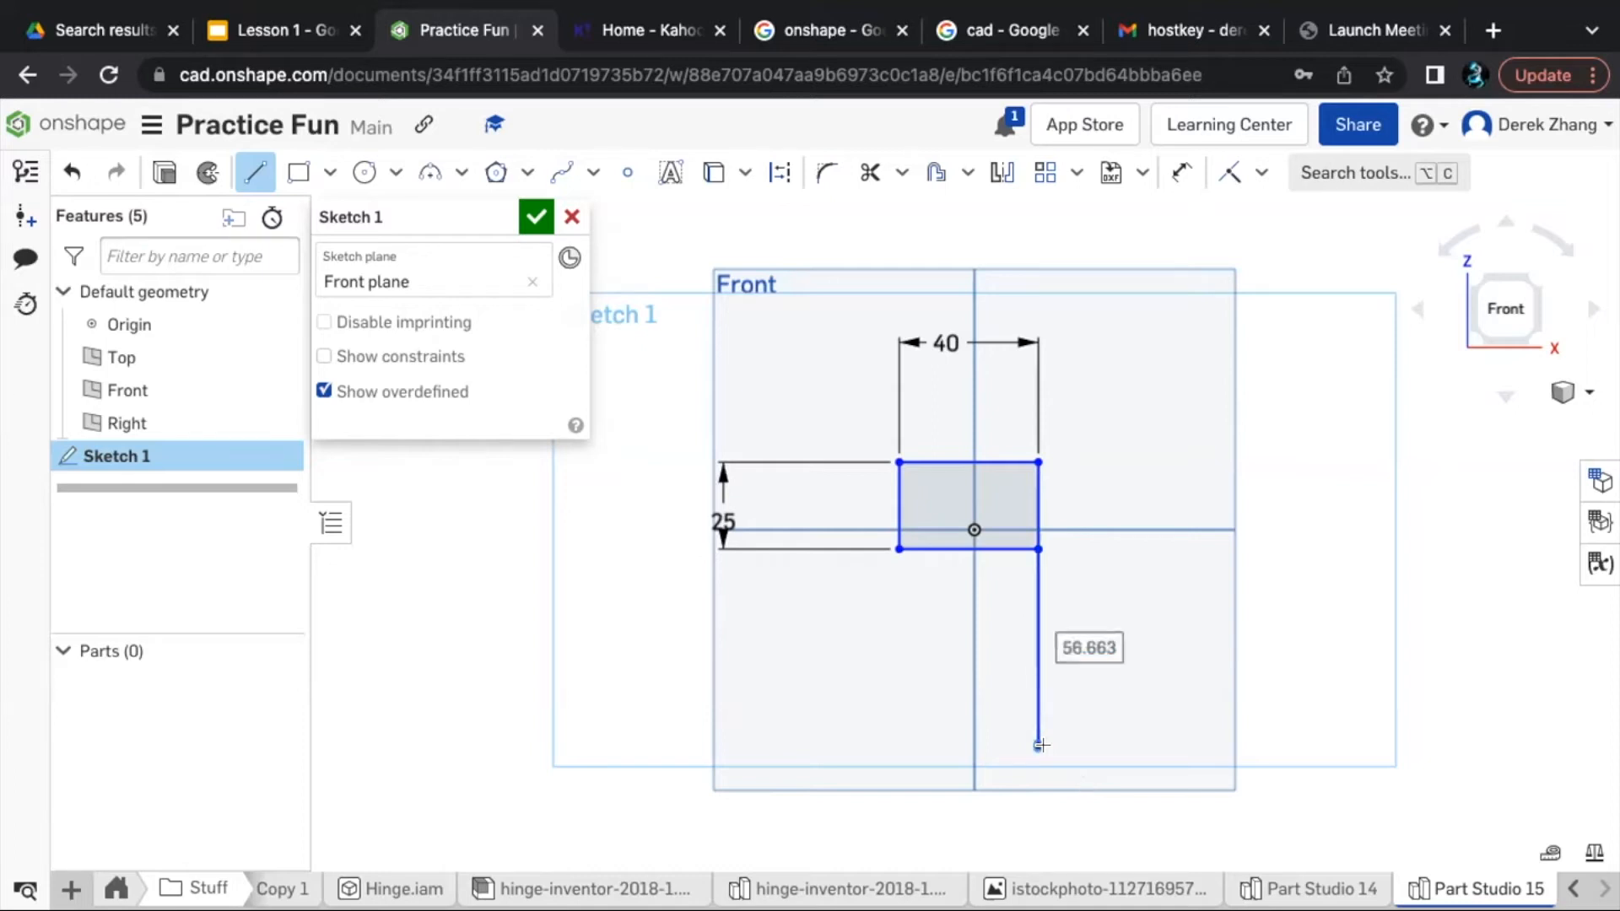
{"action": "key", "text": "Escape"}
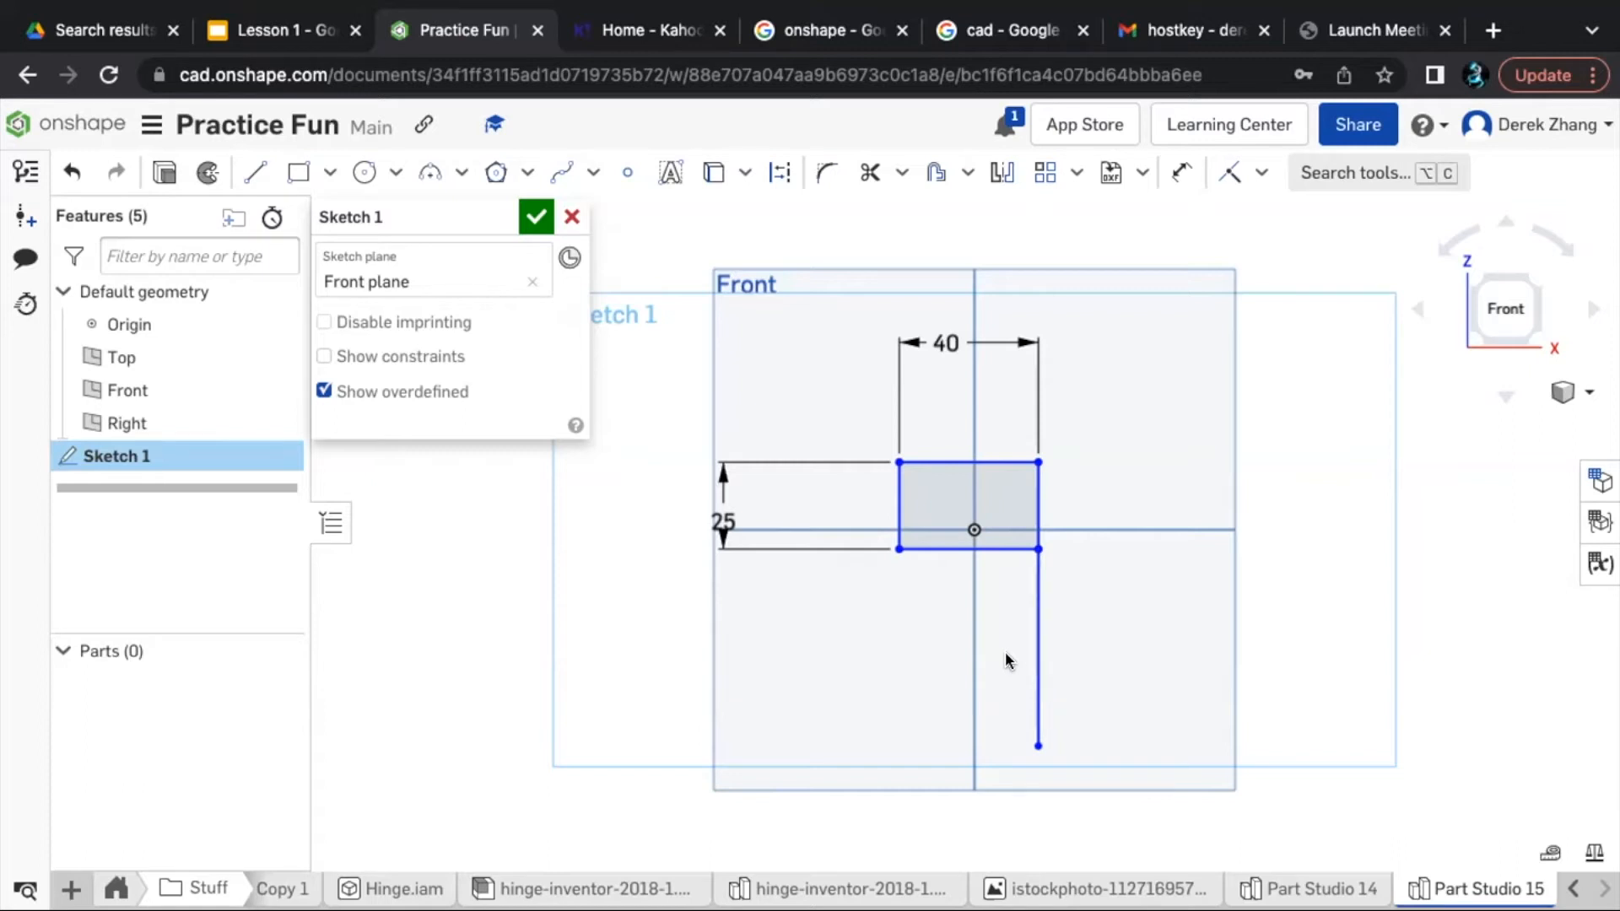
- Convert the vertical line below the rectangle to construction geometry
{"action": "left_click", "coordinate": [1030, 665]}
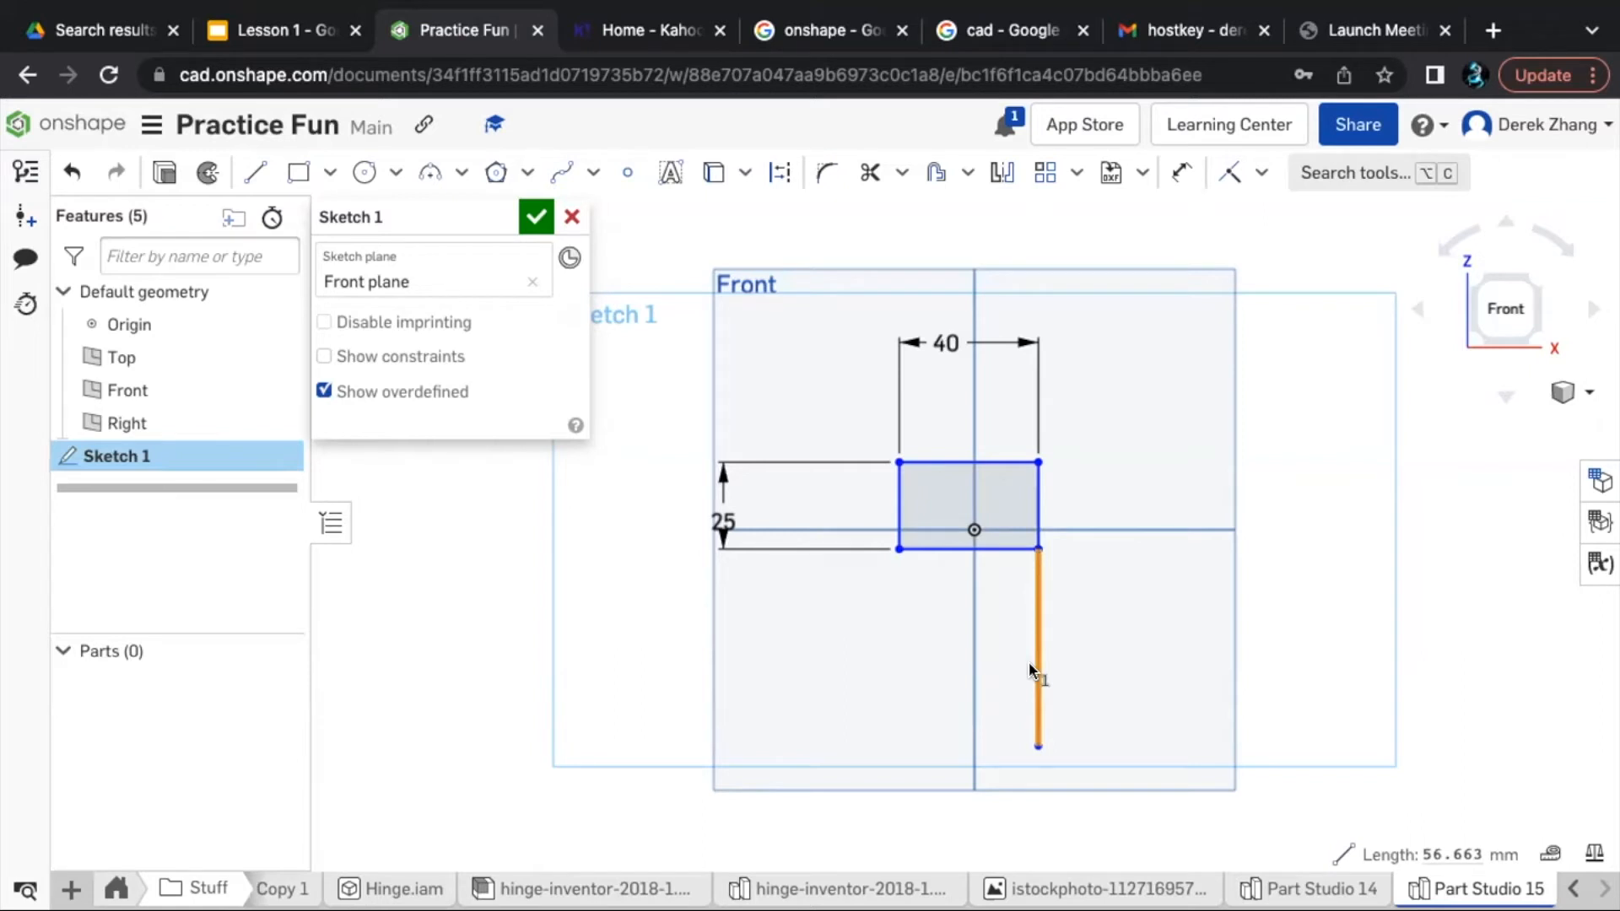
{"action": "key", "text": "q"}
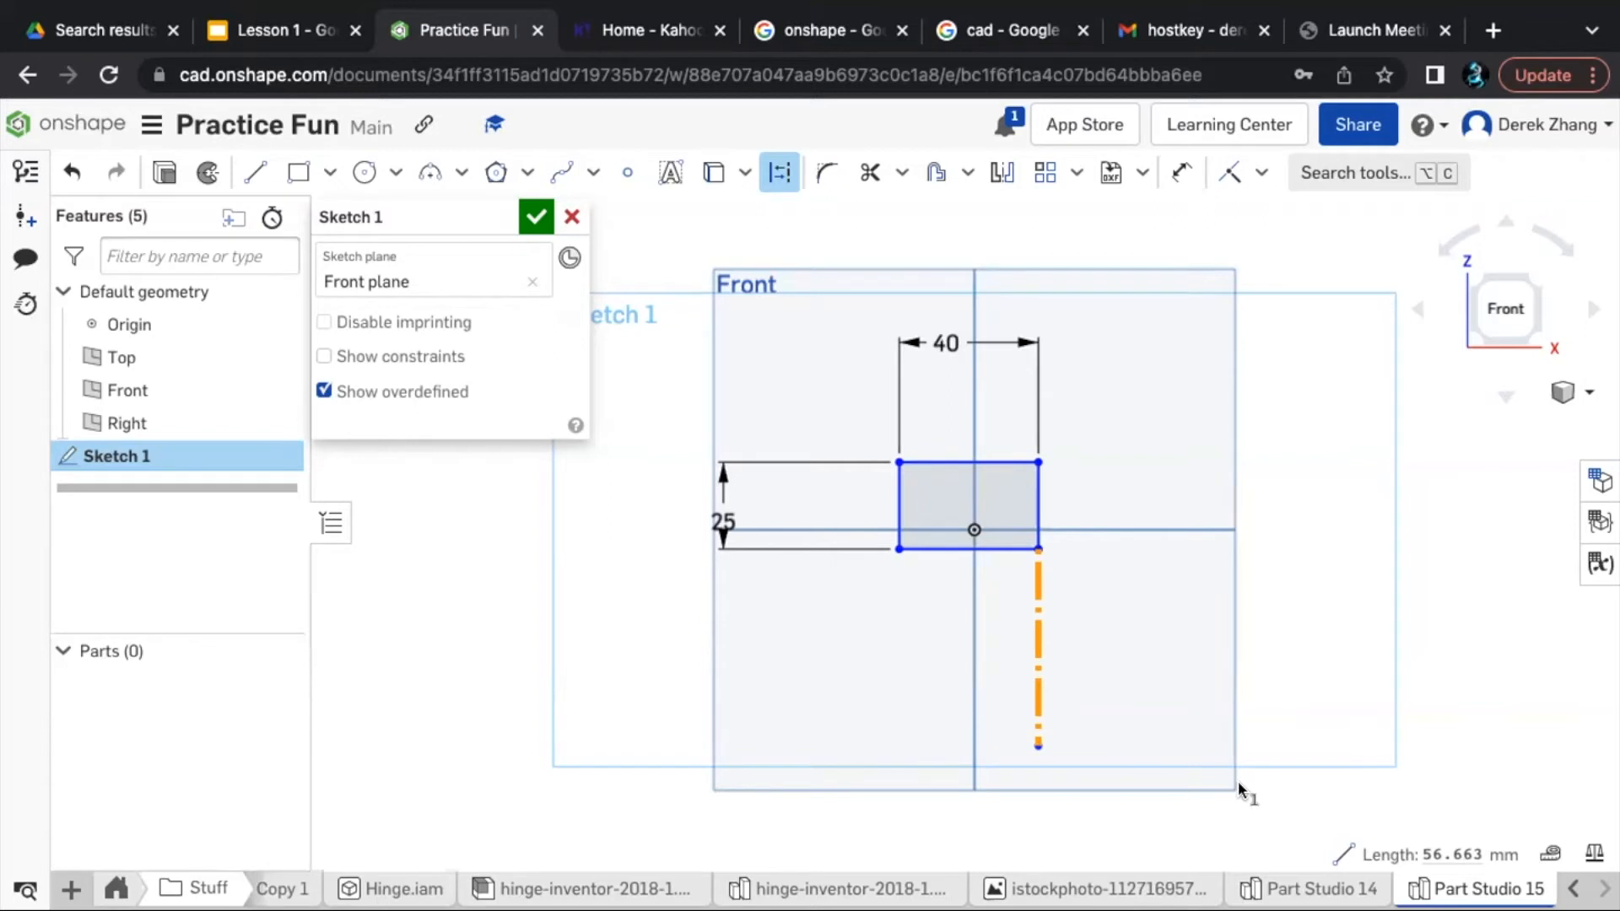
{"action": "key", "text": "Escape"}
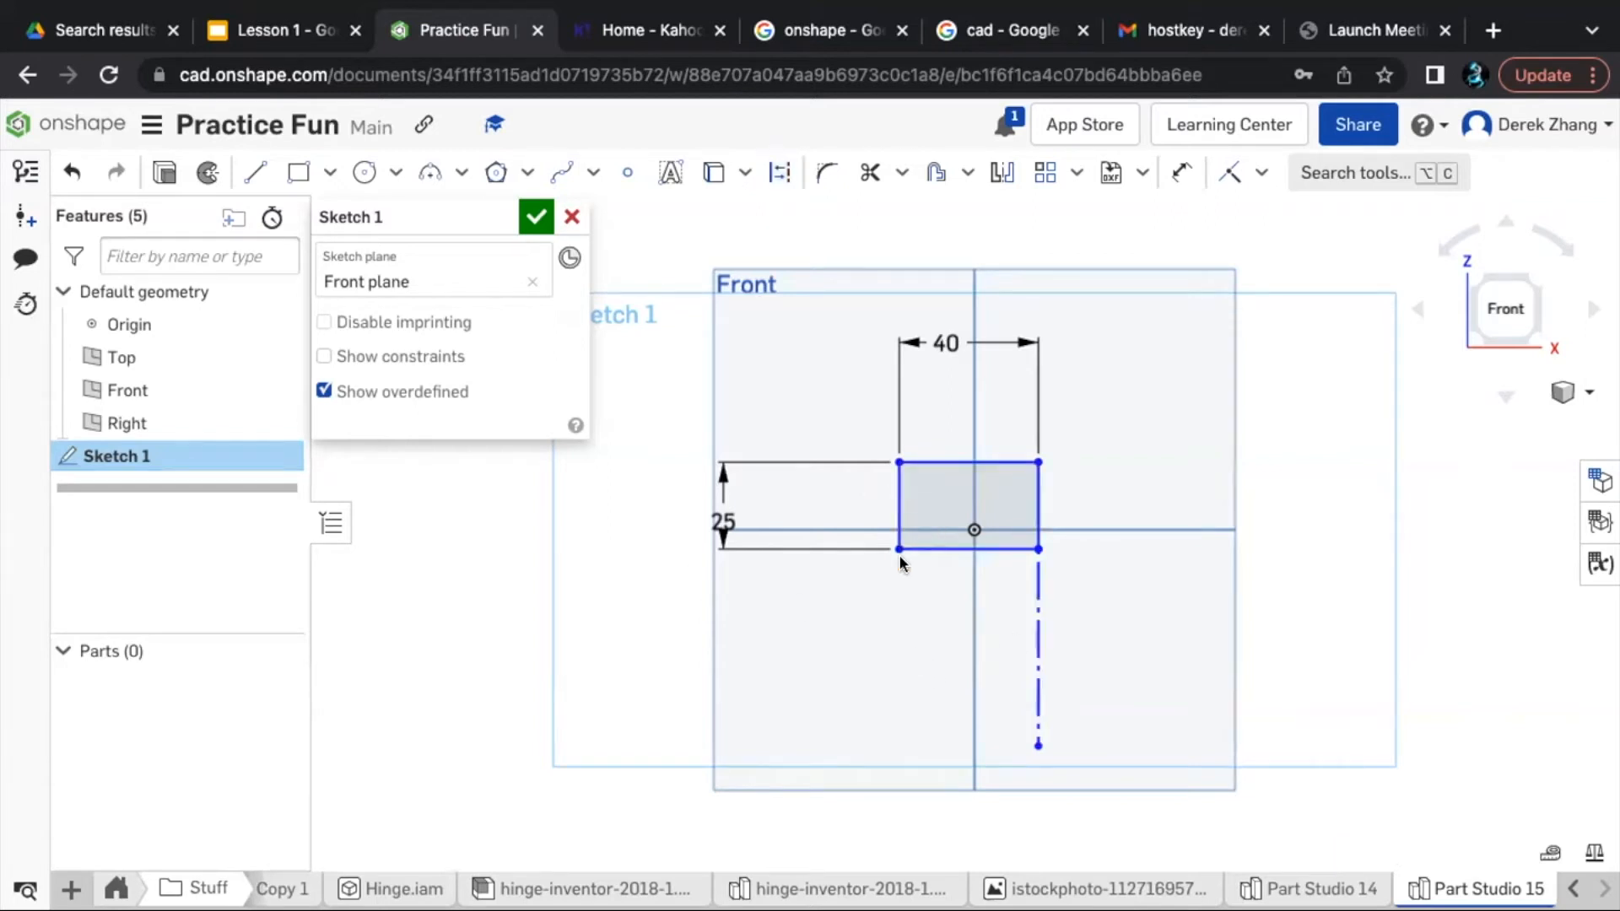
{"action": "key", "text": "i"}
{"action": "left_click", "coordinate": [1037, 550]}
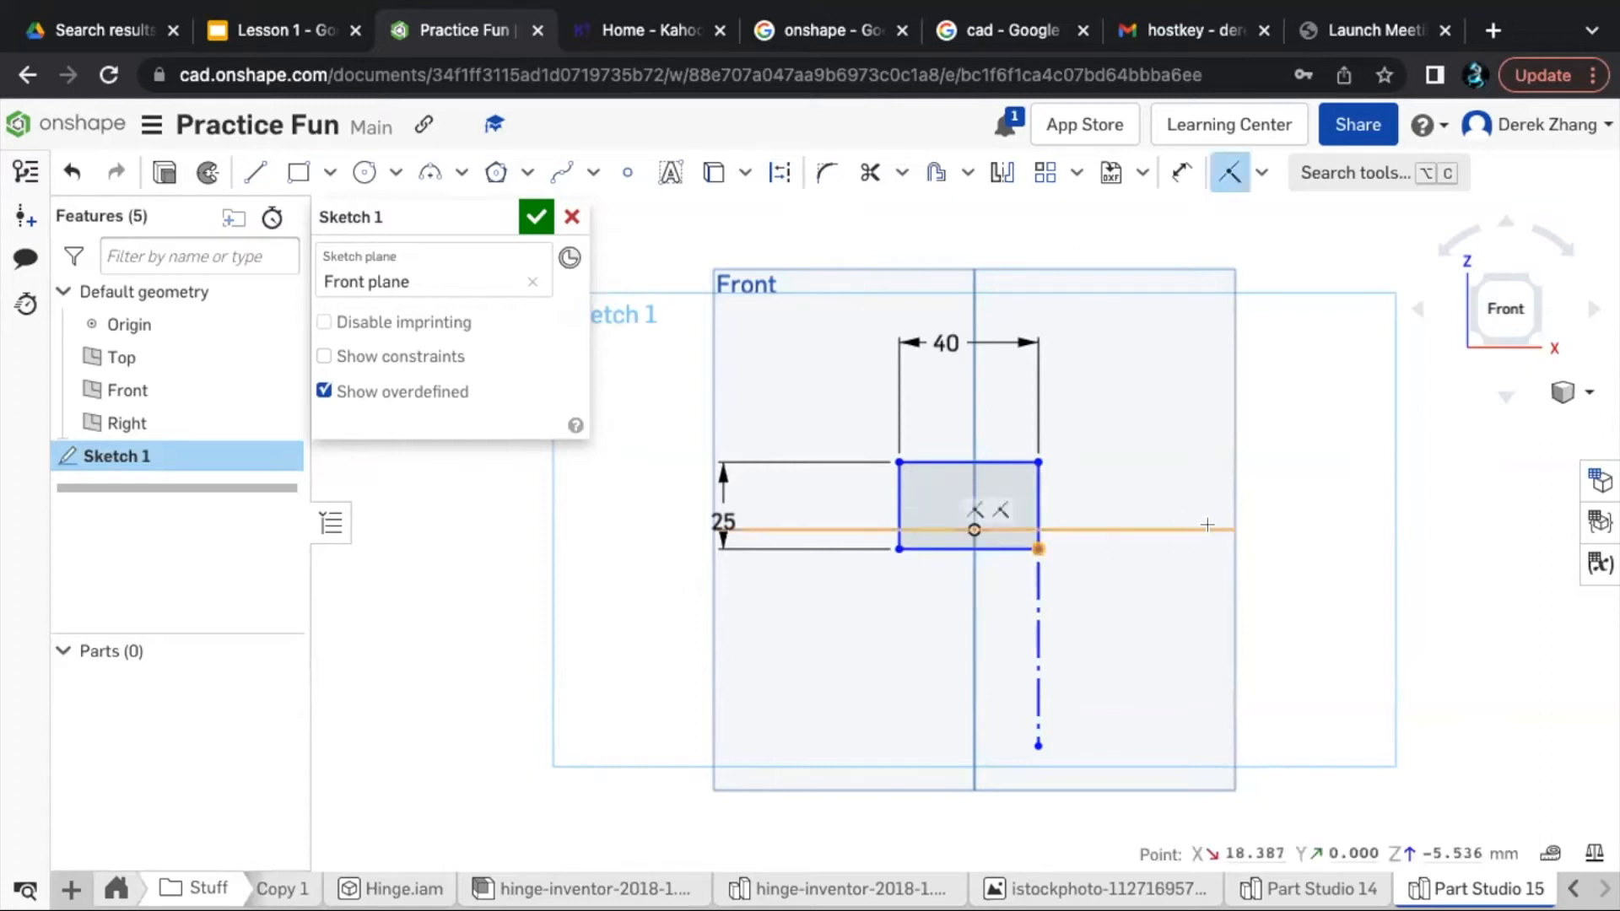
{"action": "key", "text": "Escape"}
{"action": "key", "text": "Escape"}
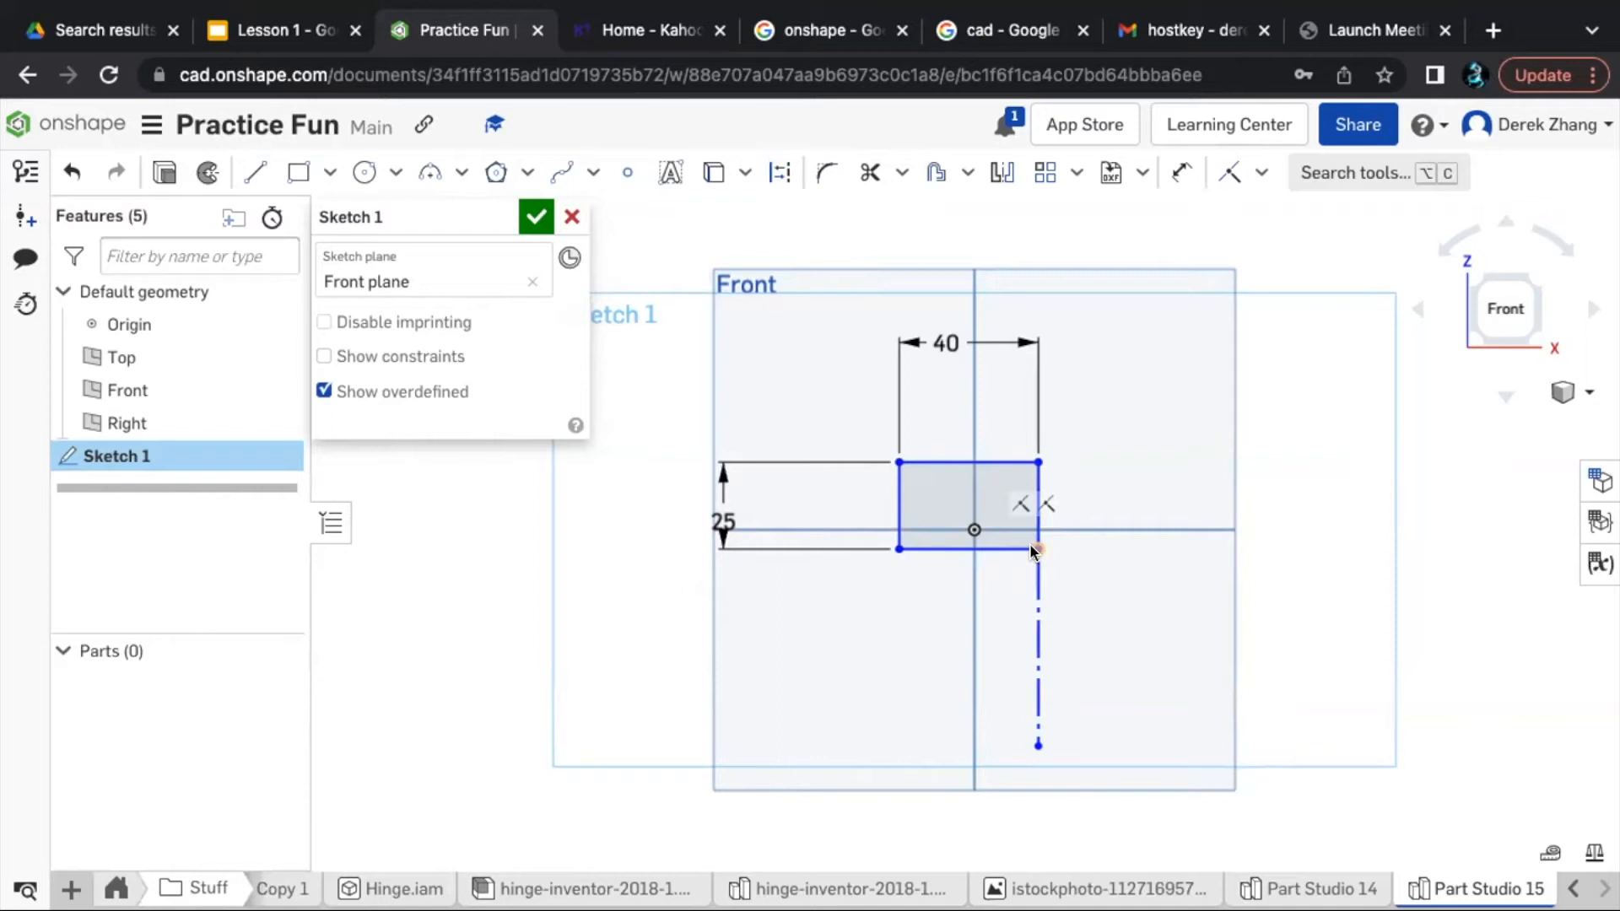
- Add a coincident constraint between the Top plane and the rectangle's lower-right corner
{"action": "key", "text": "i"}
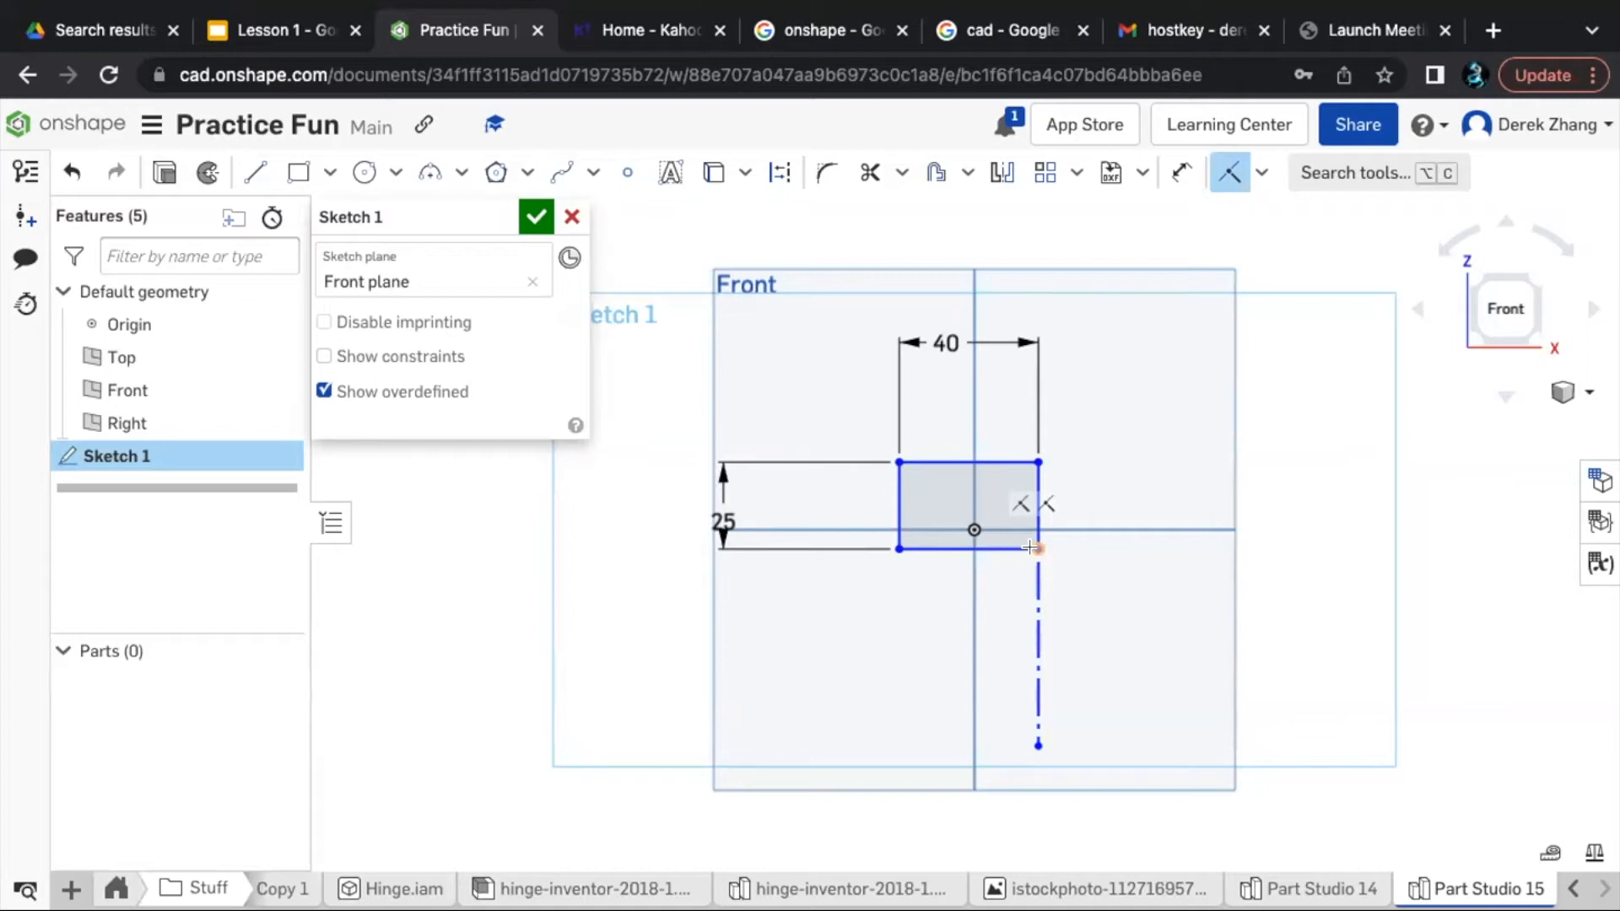
{"action": "left_click", "coordinate": [1110, 528]}
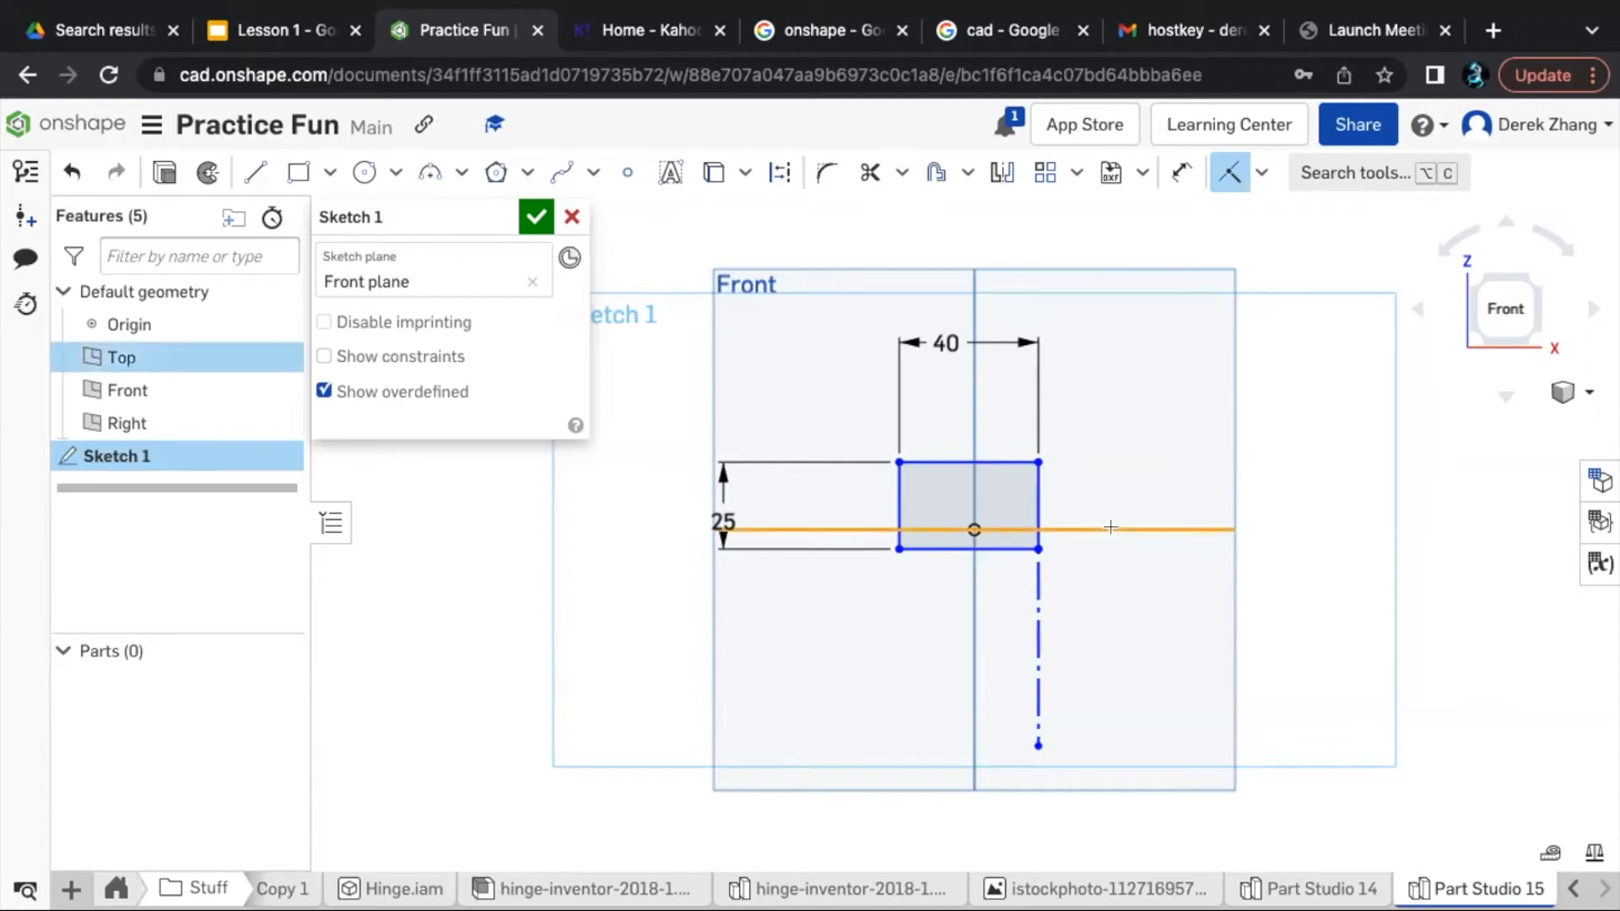
{"action": "left_click", "coordinate": [1039, 549]}
{"action": "key", "text": "i"}
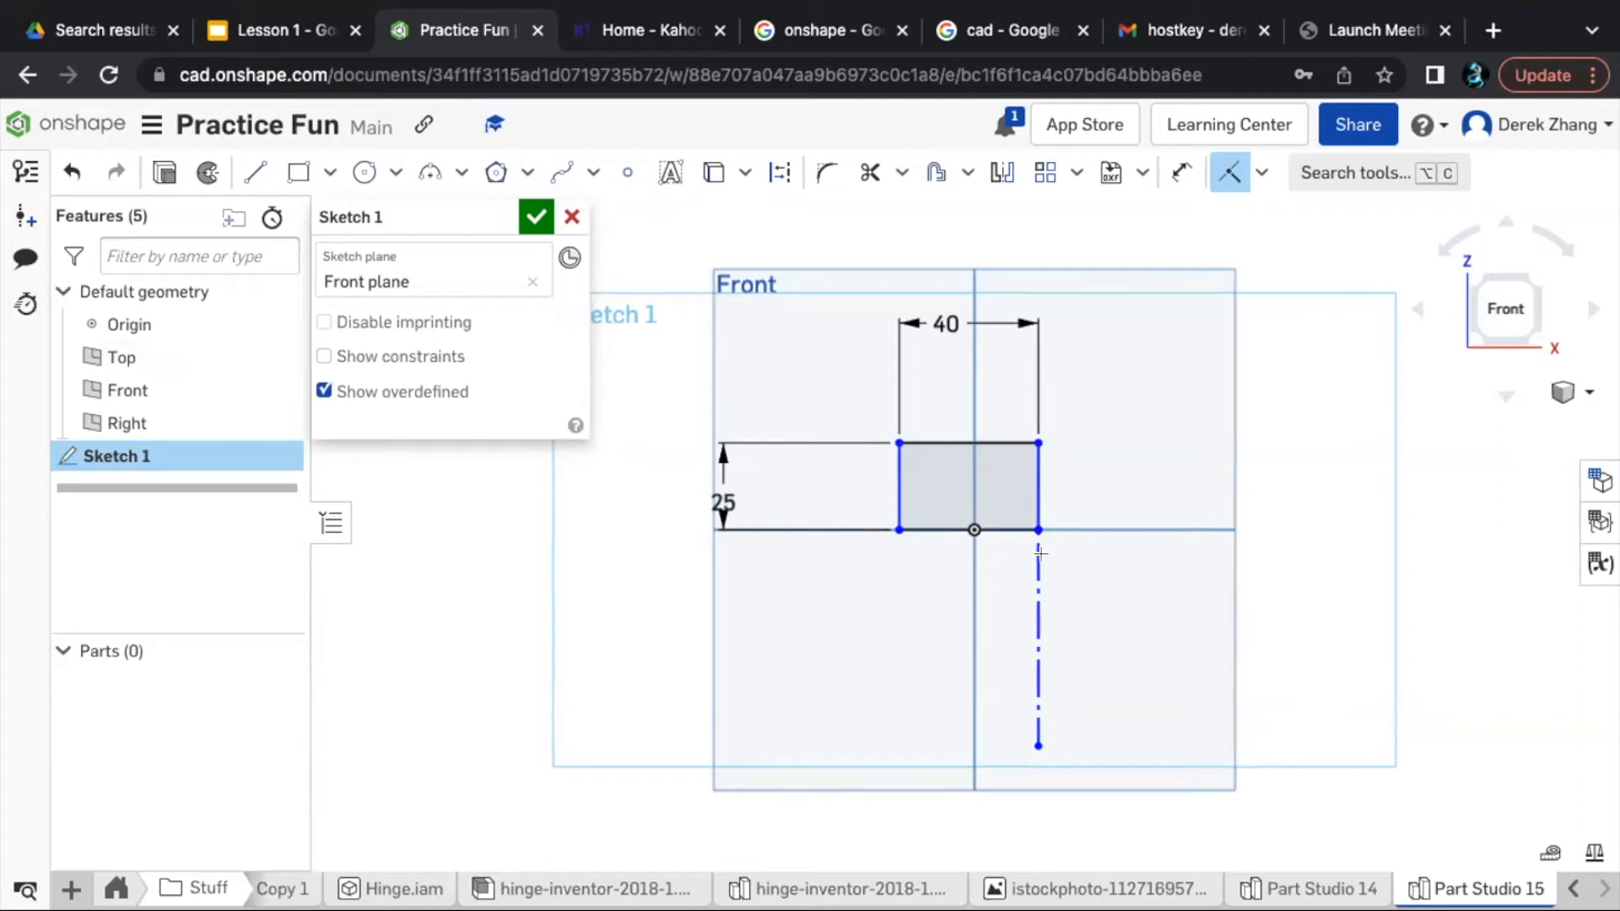
{"action": "key", "text": "Escape"}
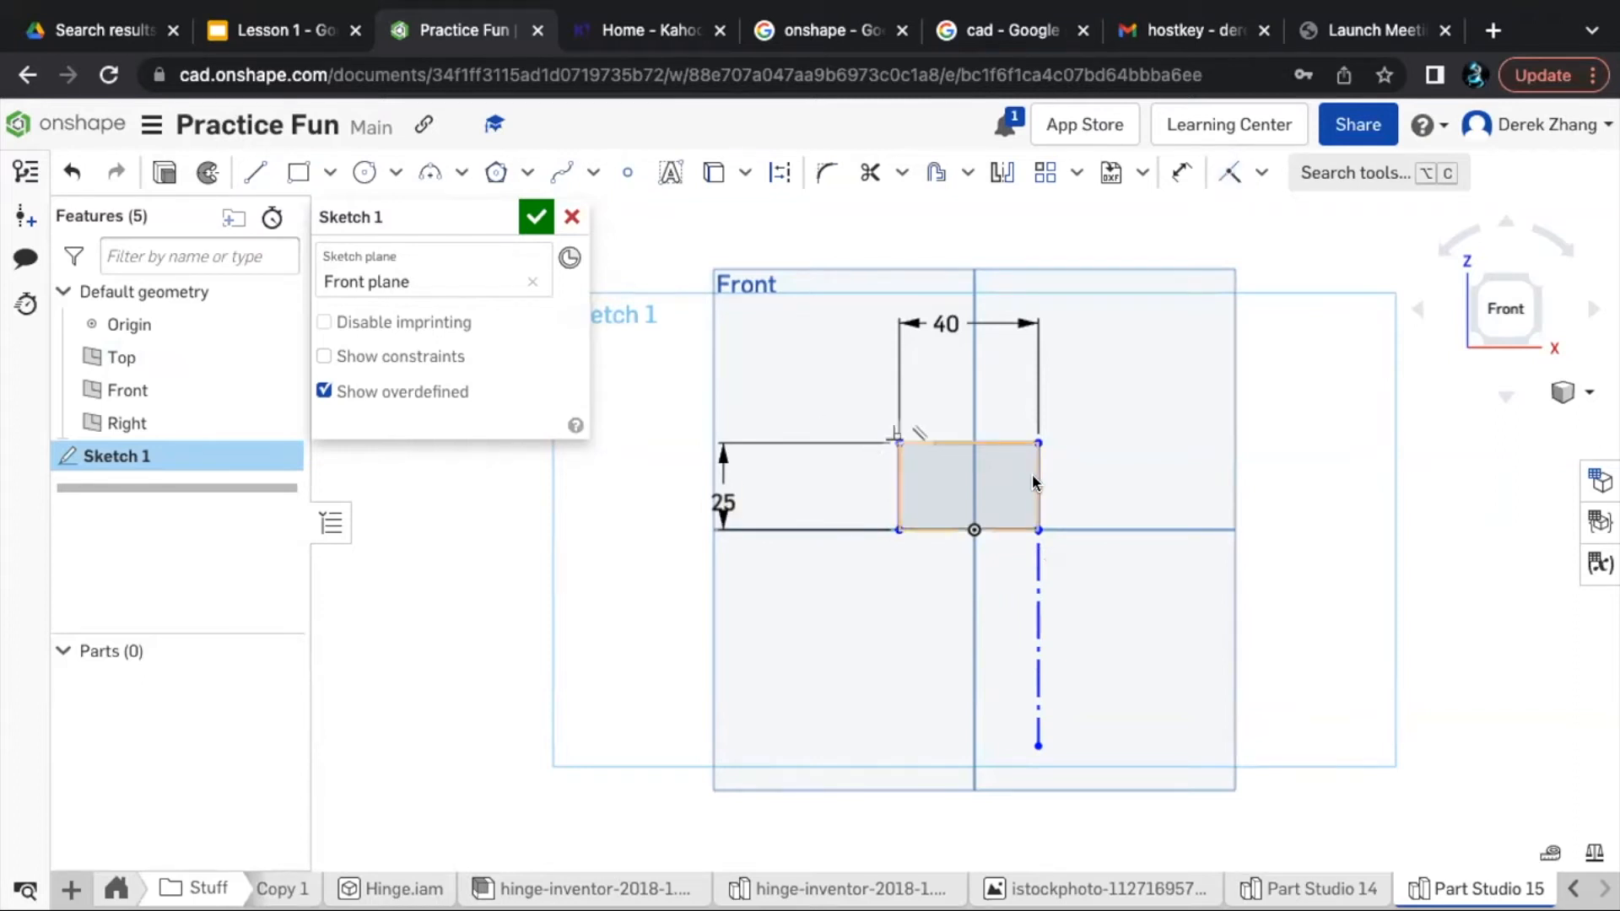
- Slide the rectangle horizontally back and forth along the Top plane's line, placing it slightly farther right around the origin
{"action": "left_click_drag", "start_coordinate": [1031, 473], "coordinate": [866, 480]}
{"action": "mouse_move", "coordinate": [985, 505]}
{"action": "left_mouse_down"}
{"action": "mouse_move", "coordinate": [969, 481]}
{"action": "mouse_move", "coordinate": [851, 519]}
{"action": "mouse_move", "coordinate": [954, 498]}
{"action": "mouse_move", "coordinate": [979, 266]}
{"action": "mouse_move", "coordinate": [1046, 557]}
{"action": "mouse_move", "coordinate": [1019, 575]}
{"action": "mouse_move", "coordinate": [1206, 524]}
{"action": "mouse_move", "coordinate": [867, 496]}
{"action": "mouse_move", "coordinate": [945, 297]}
{"action": "mouse_move", "coordinate": [970, 524]}
{"action": "mouse_move", "coordinate": [962, 281]}
{"action": "mouse_move", "coordinate": [987, 278]}
{"action": "mouse_move", "coordinate": [1054, 511]}
{"action": "left_mouse_up"}
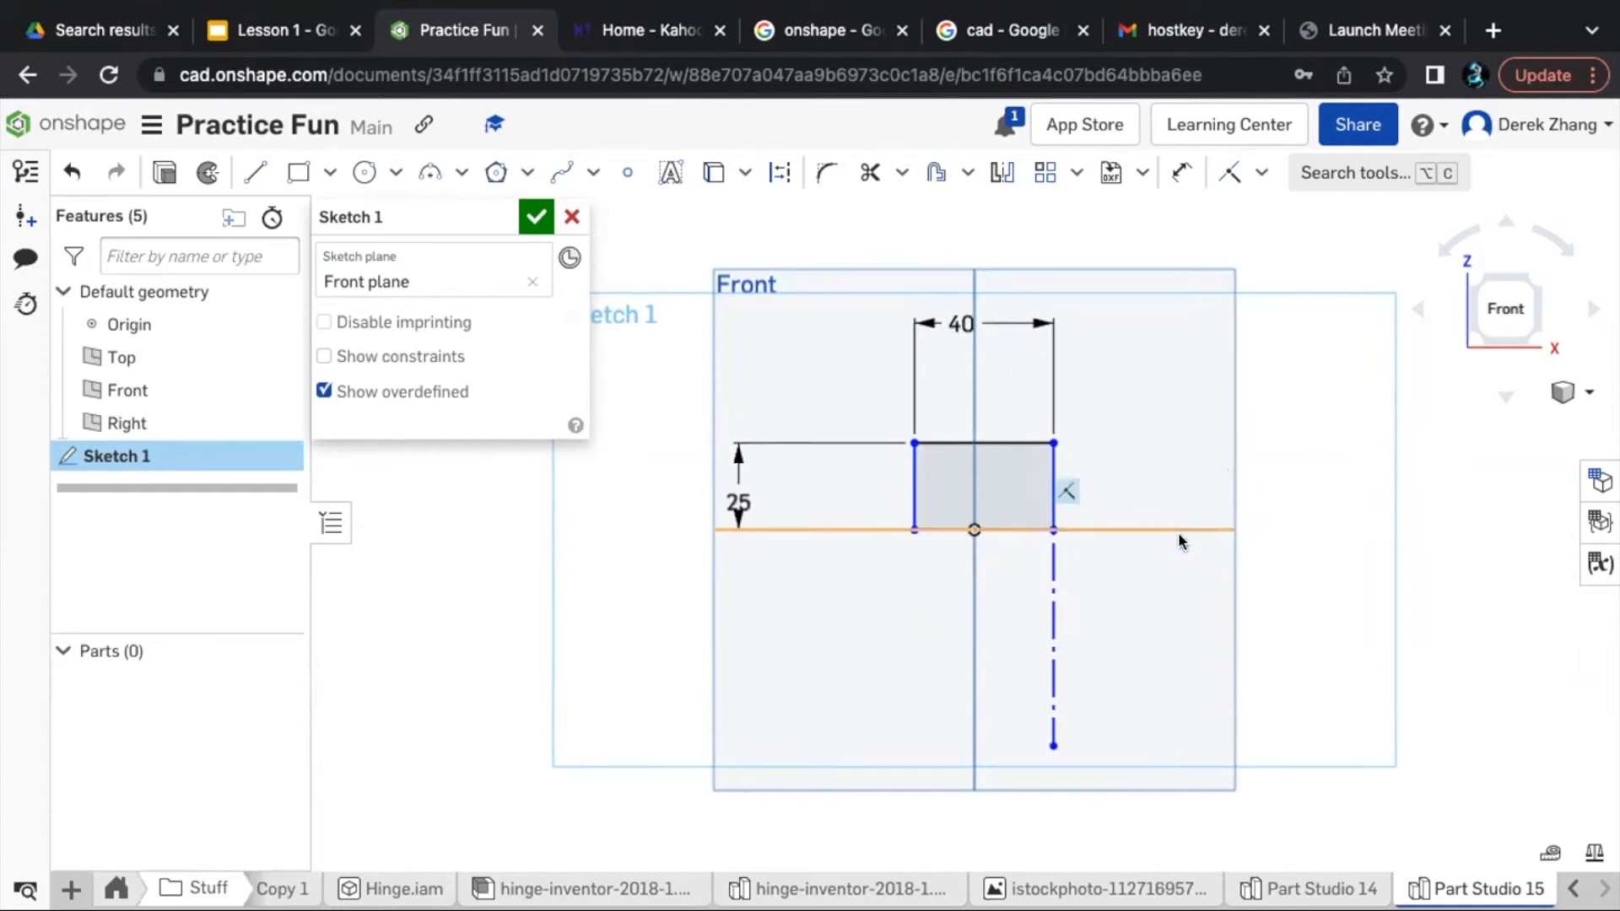
{"action": "key", "text": "d"}
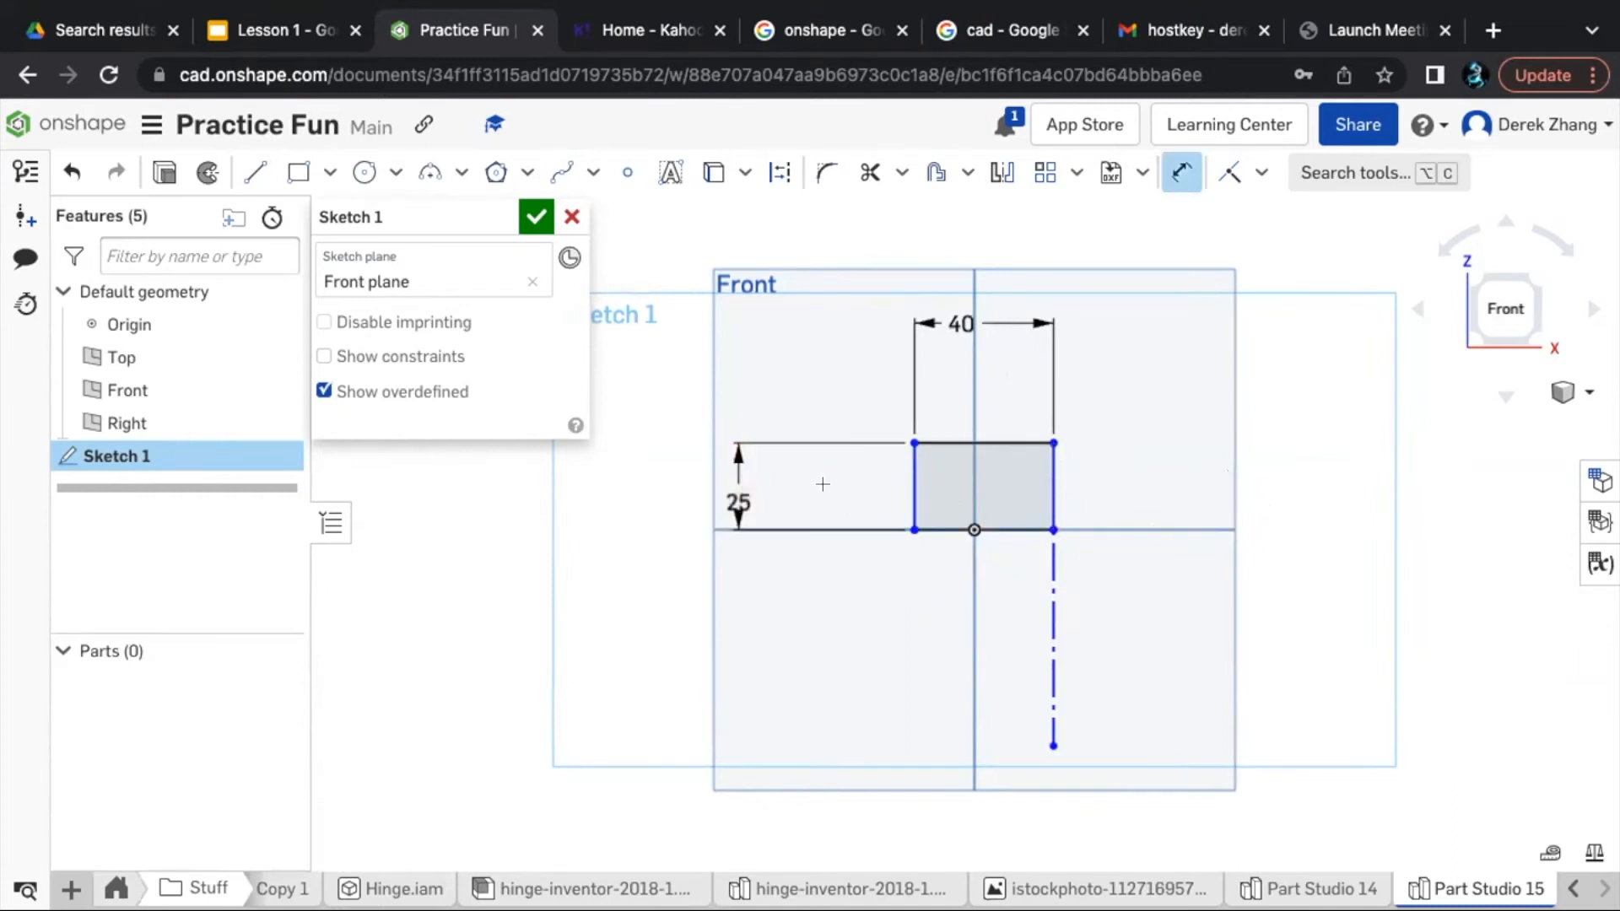
{"action": "key", "text": "Escape"}
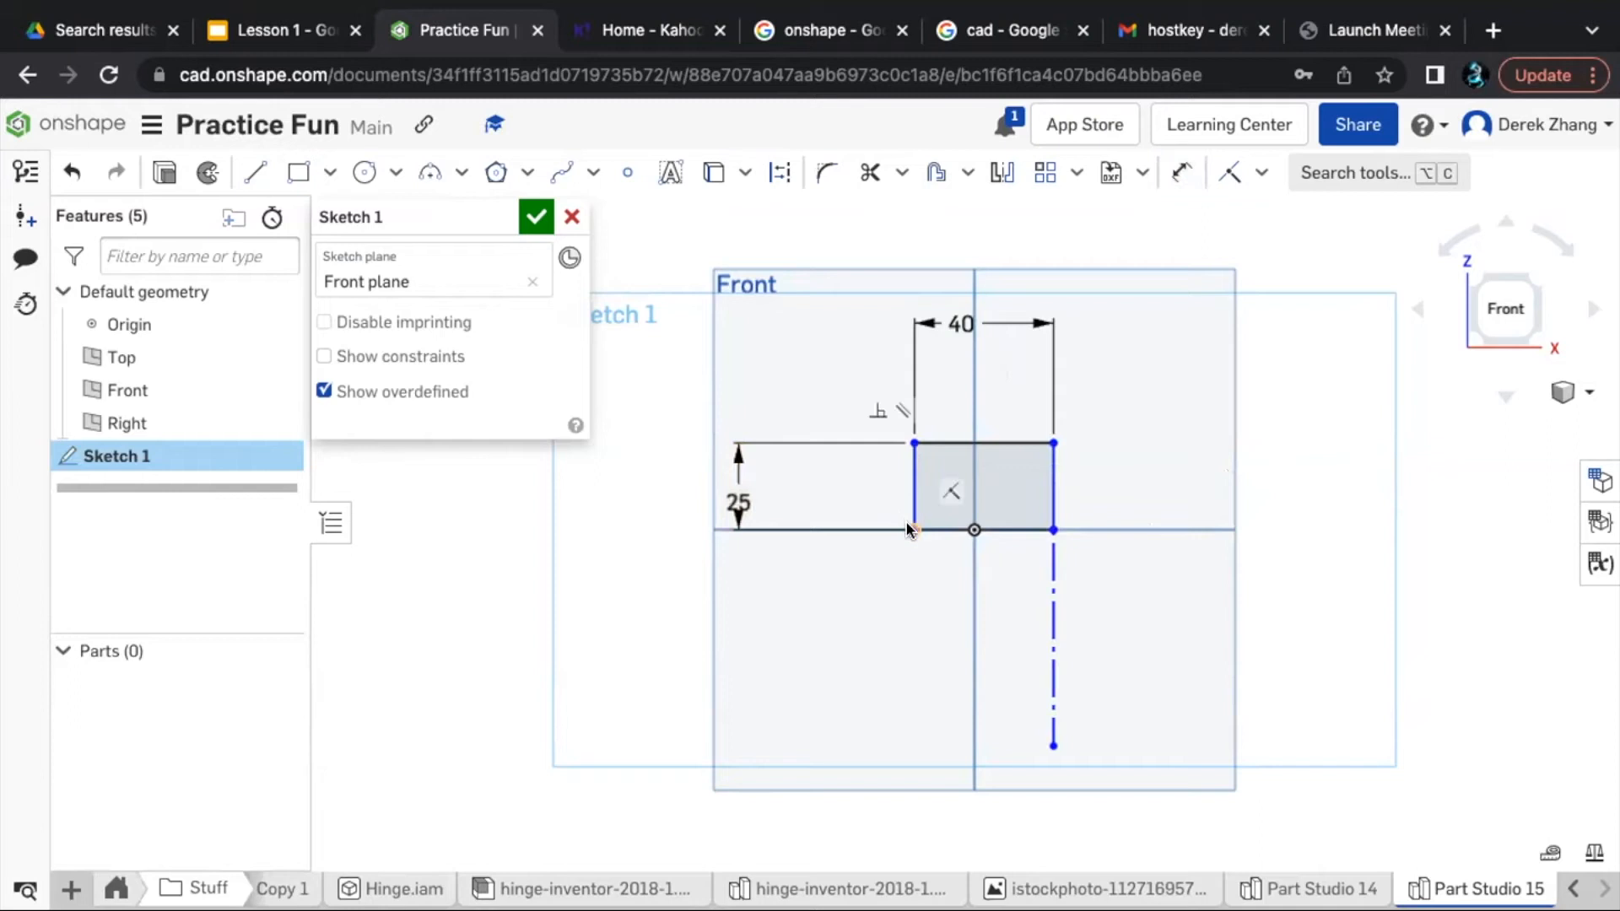
- Sketch a three-point arc of radius 20 mm bulging below the rectangle, ending at its lower-left and lower-right corners
{"action": "left_click", "coordinate": [429, 175]}
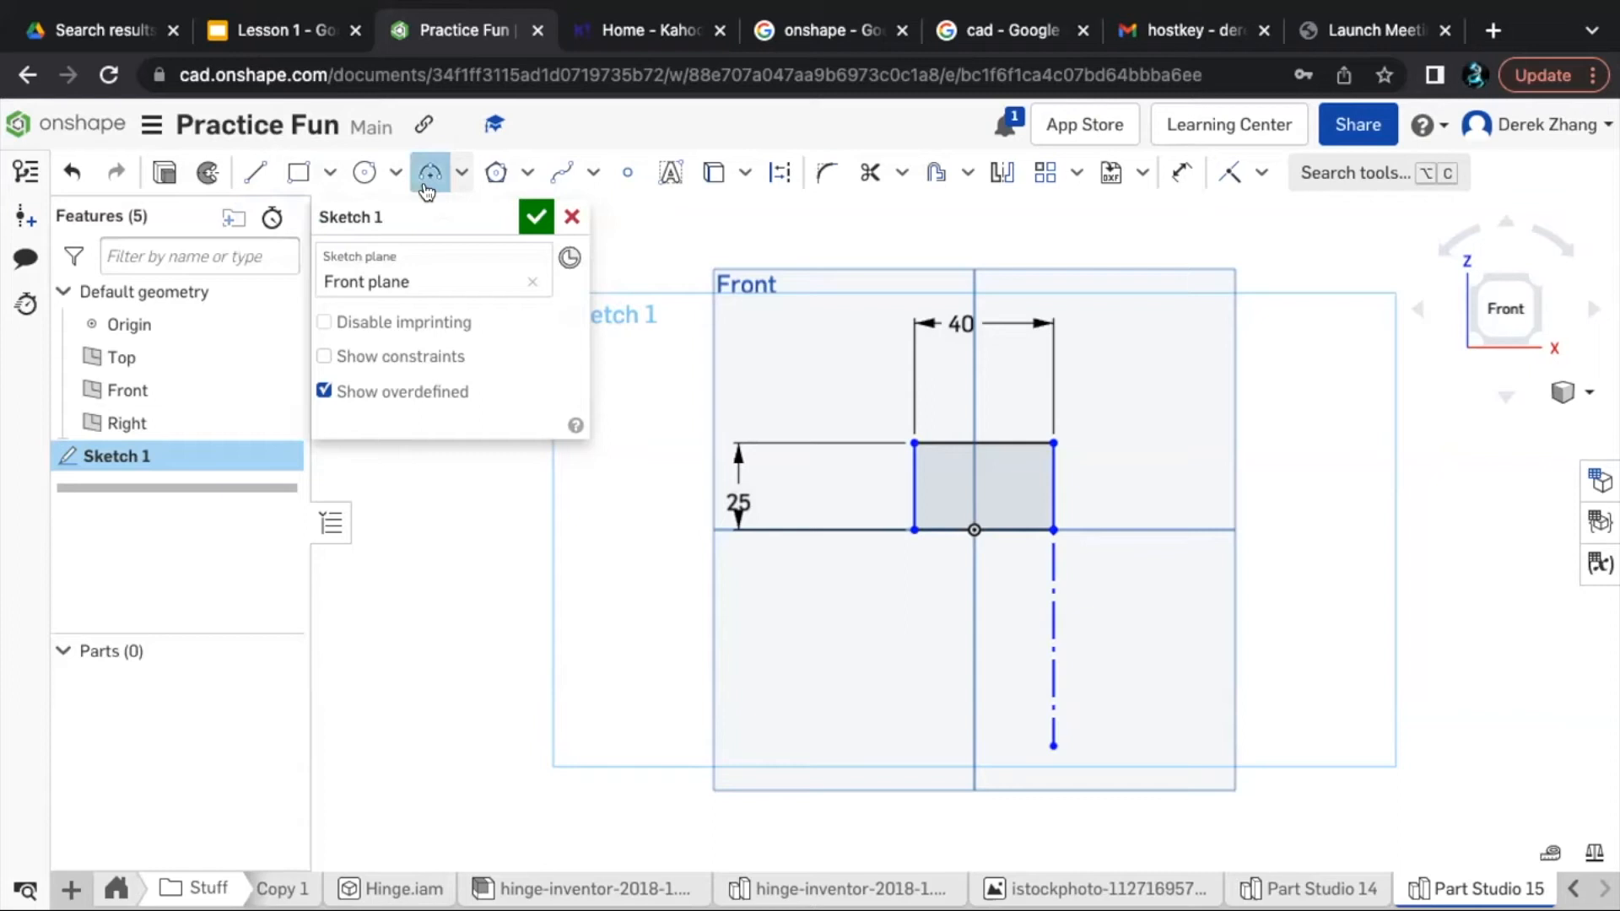
{"action": "left_click", "coordinate": [914, 529]}
{"action": "left_click", "coordinate": [790, 695]}
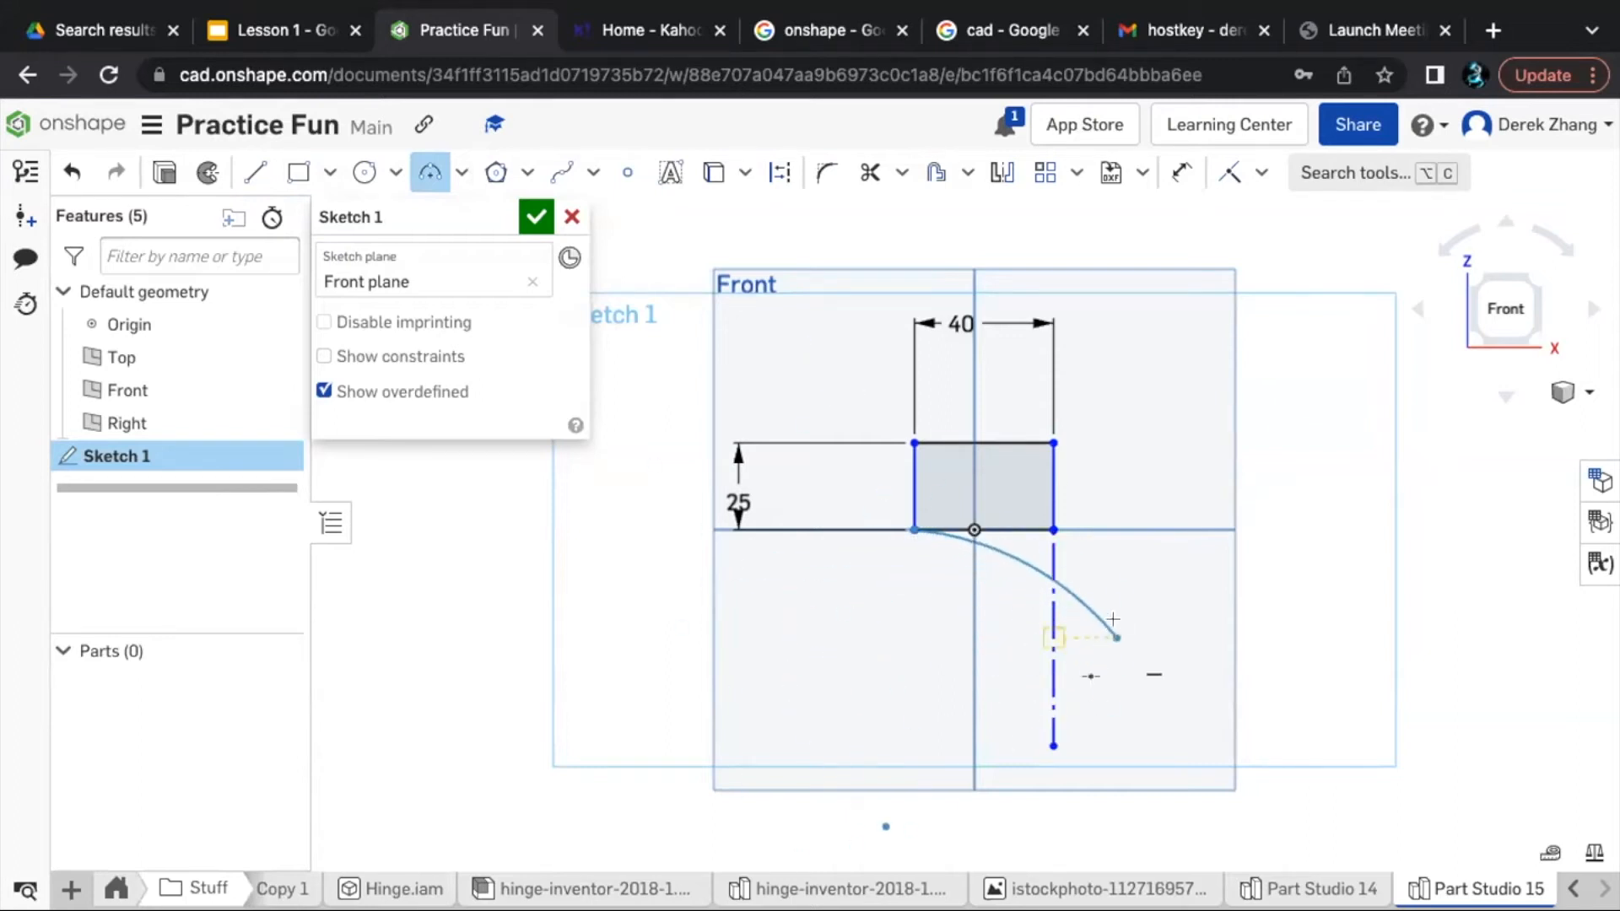
{"action": "left_click", "coordinate": [1049, 529]}
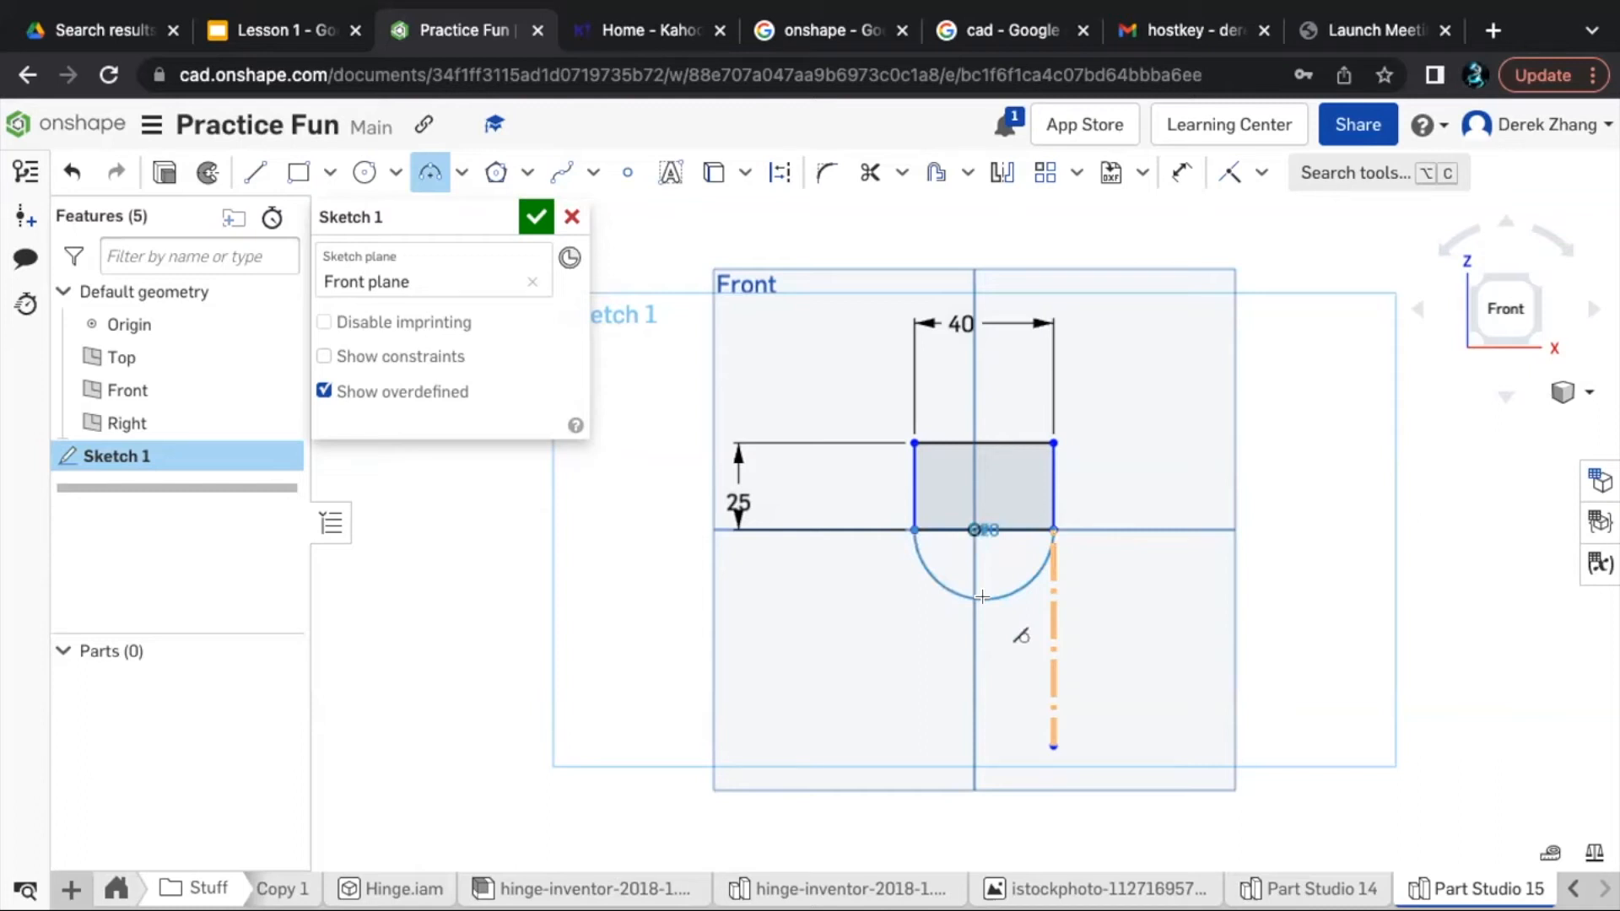
{"action": "left_click", "coordinate": [981, 597]}
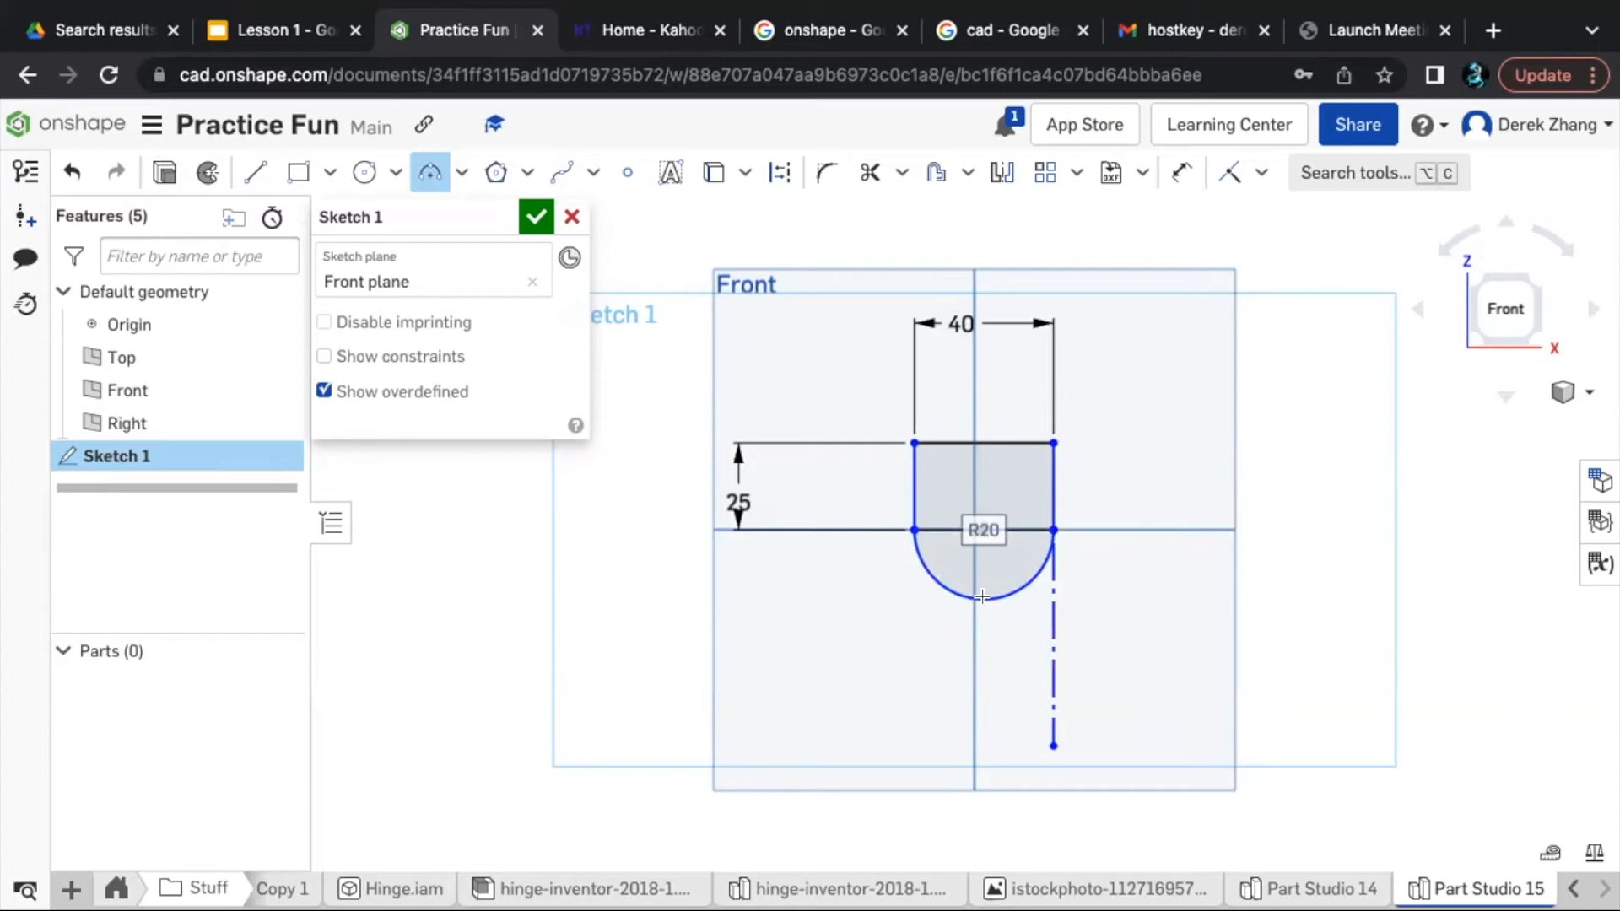
{"action": "left_click", "coordinate": [328, 173]}
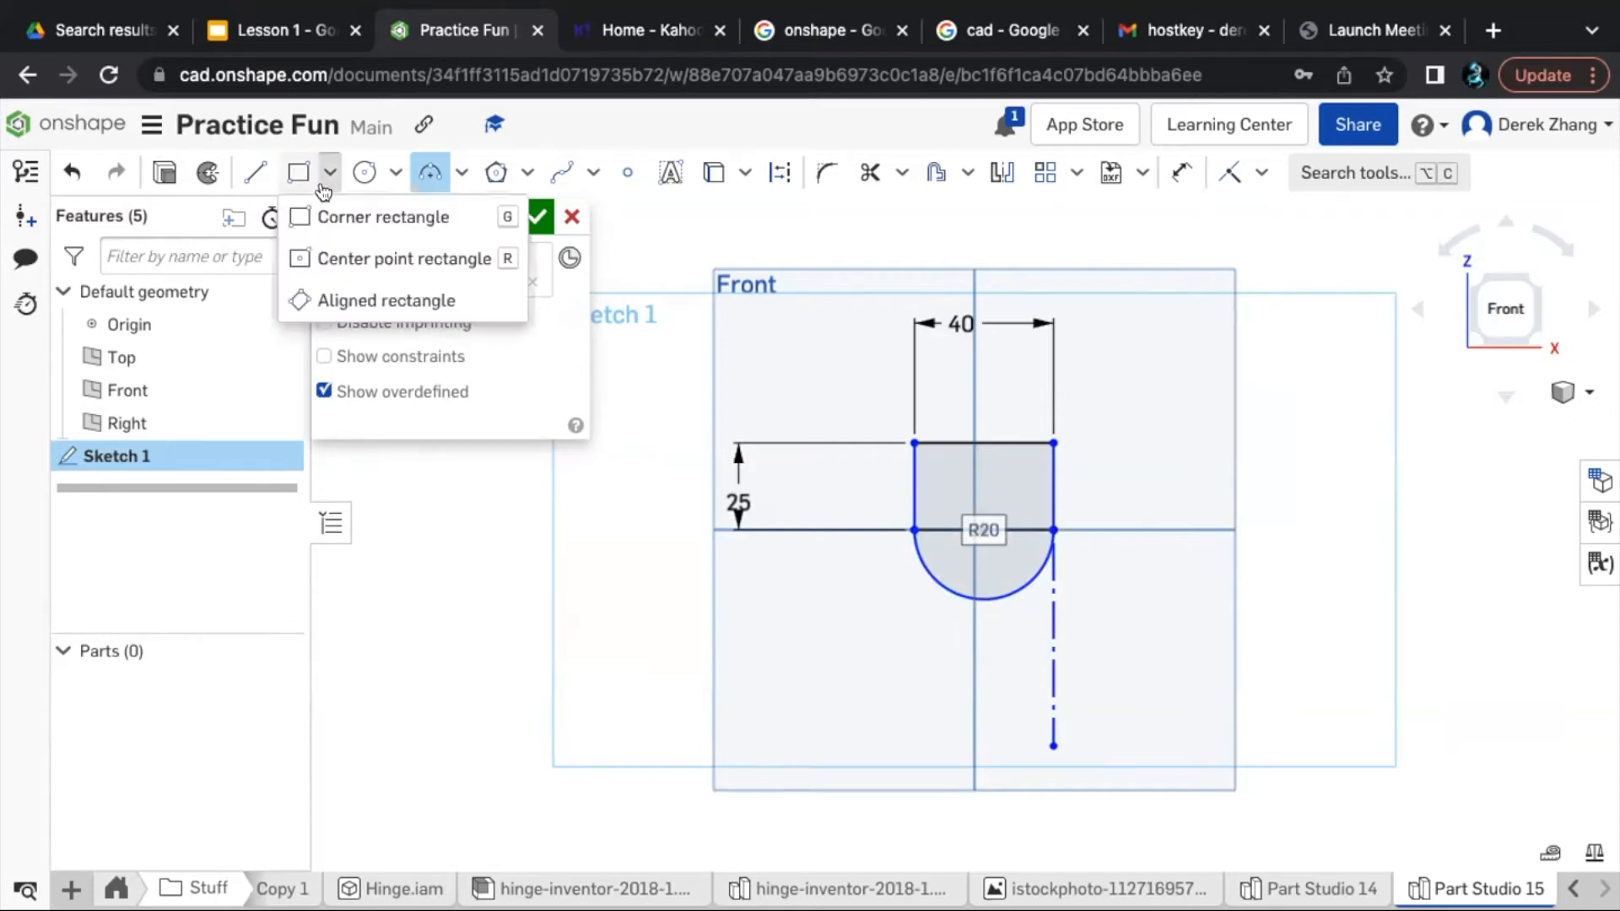
{"action": "left_click", "coordinate": [323, 186]}
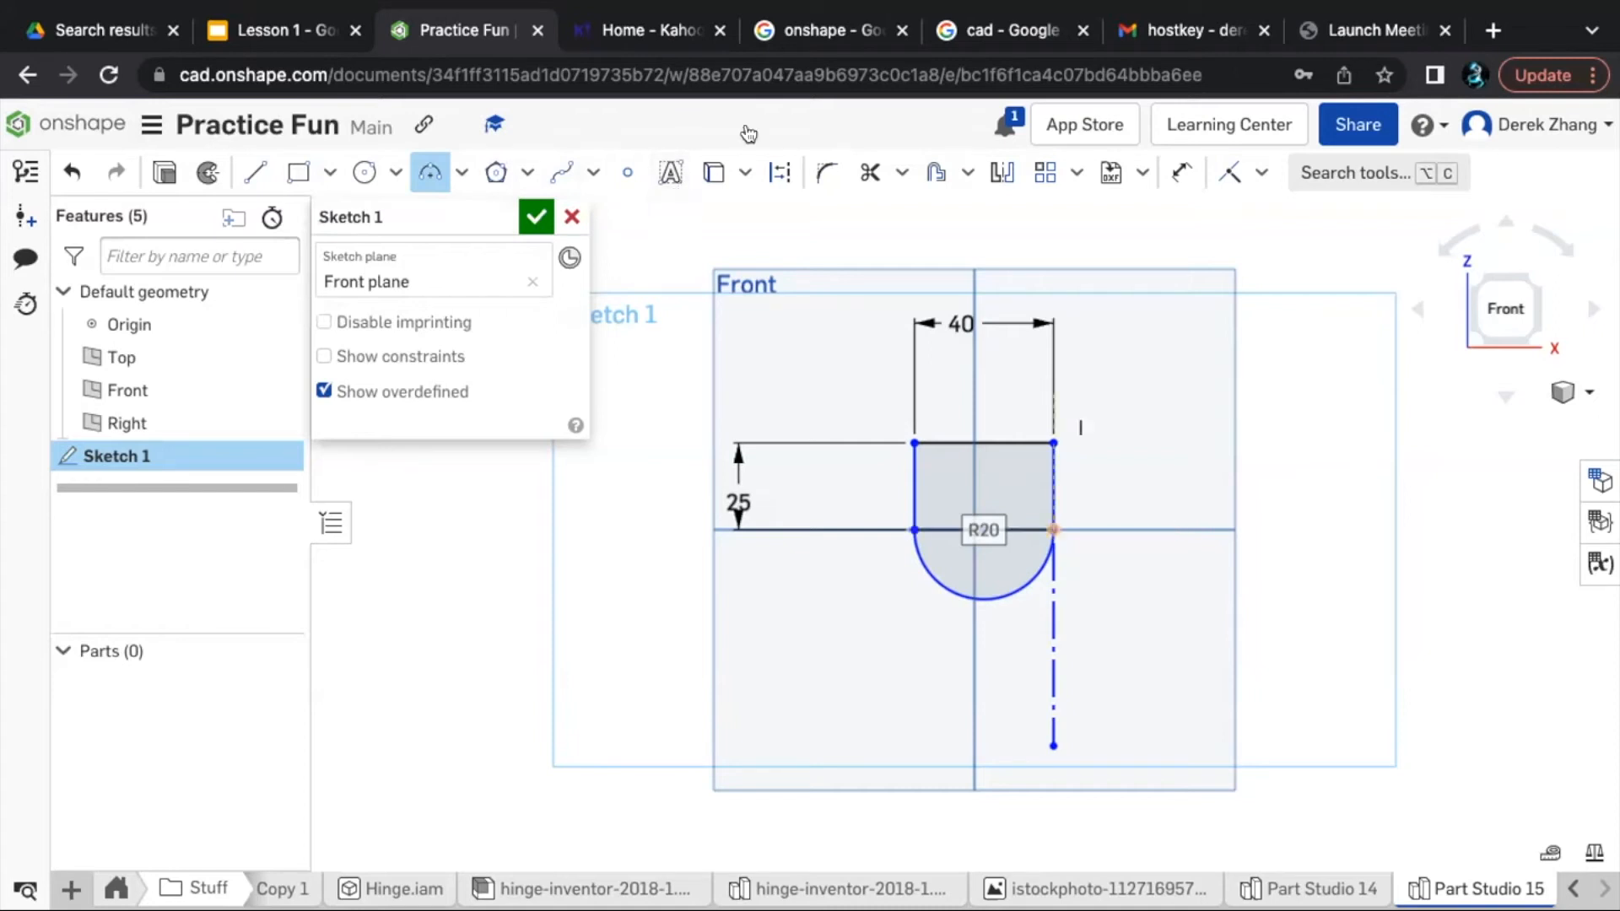
- Add the sketch text "hello" below and left of the rounded rectangle profile and finish the sketch
{"action": "left_click", "coordinate": [668, 174]}
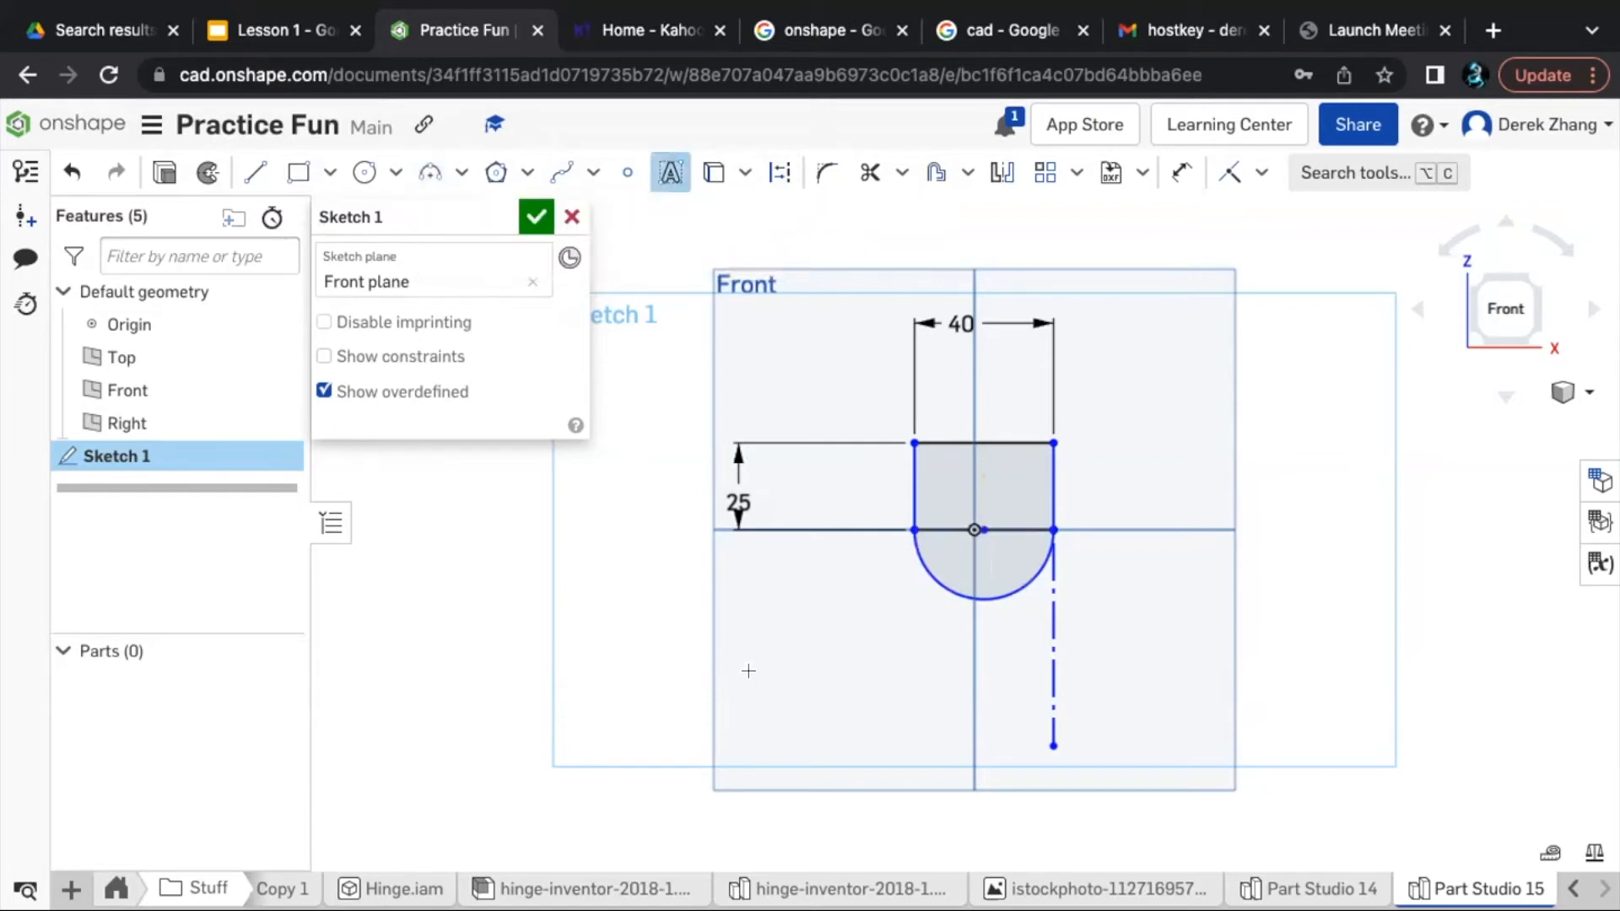
{"action": "left_click_drag", "start_coordinate": [749, 670], "coordinate": [949, 750]}
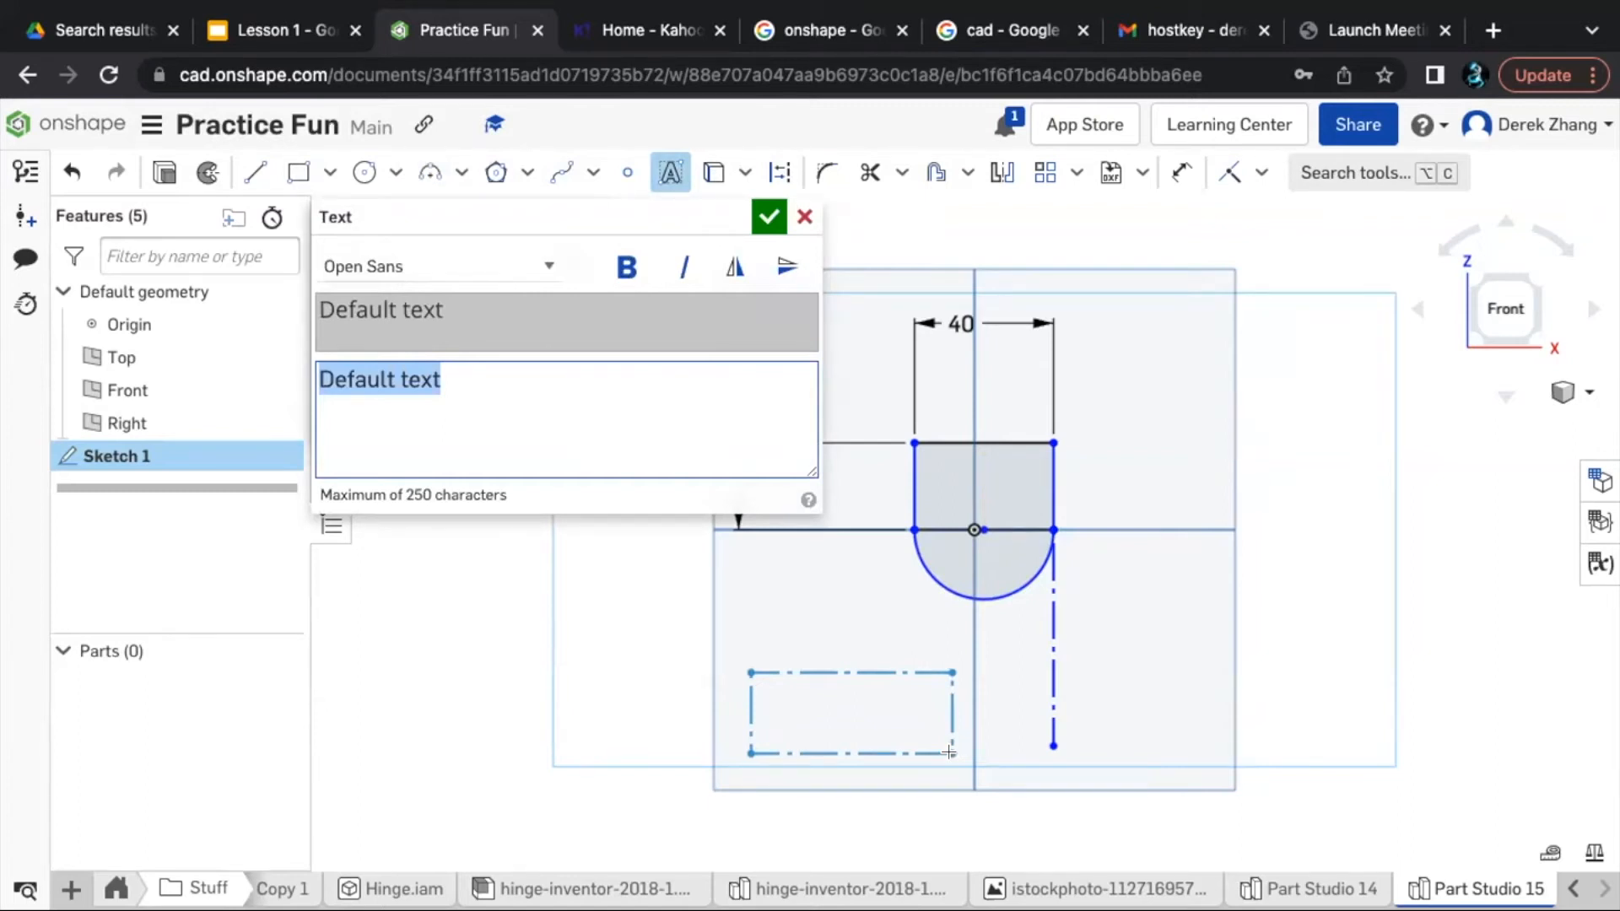
{"action": "type", "text": "hello"}
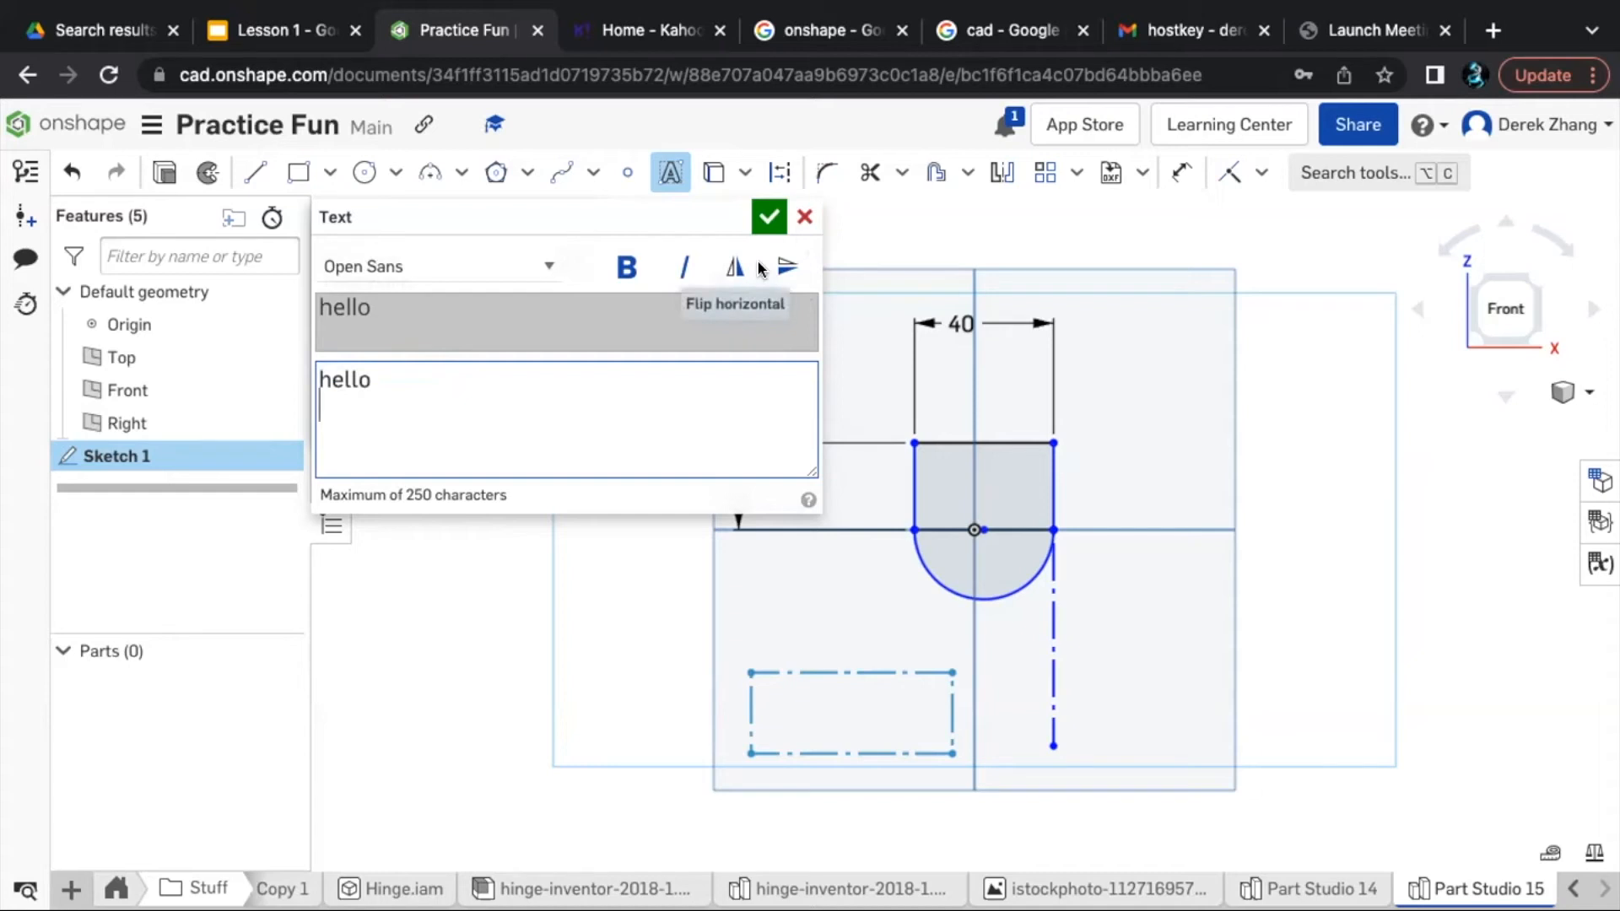
{"action": "left_click", "coordinate": [770, 219]}
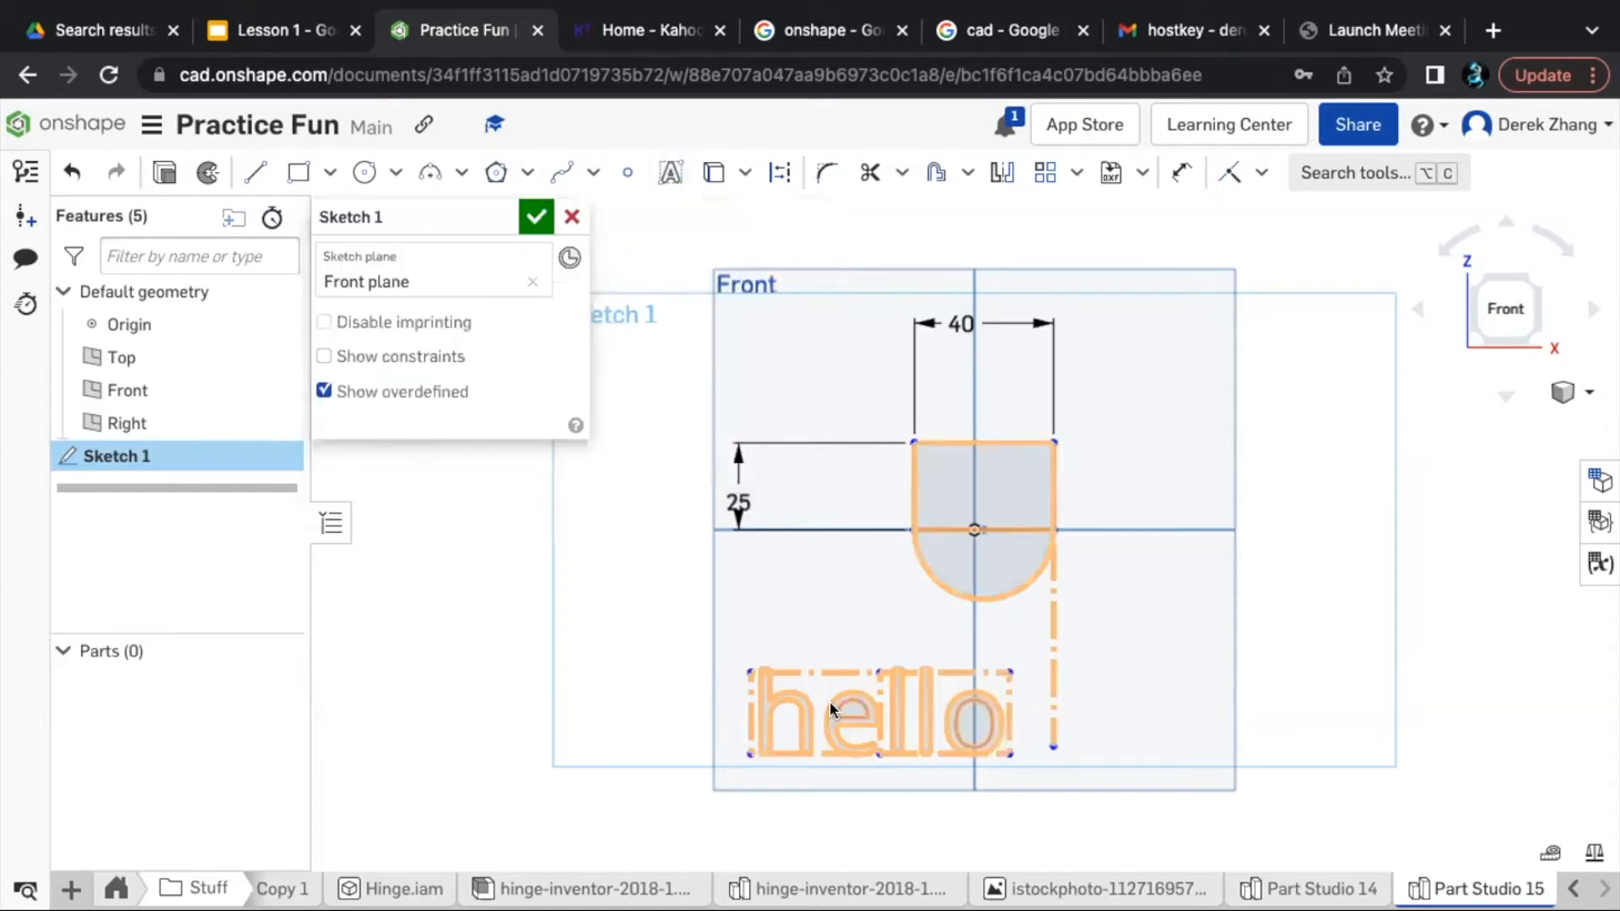
{"action": "left_click", "coordinate": [559, 629]}
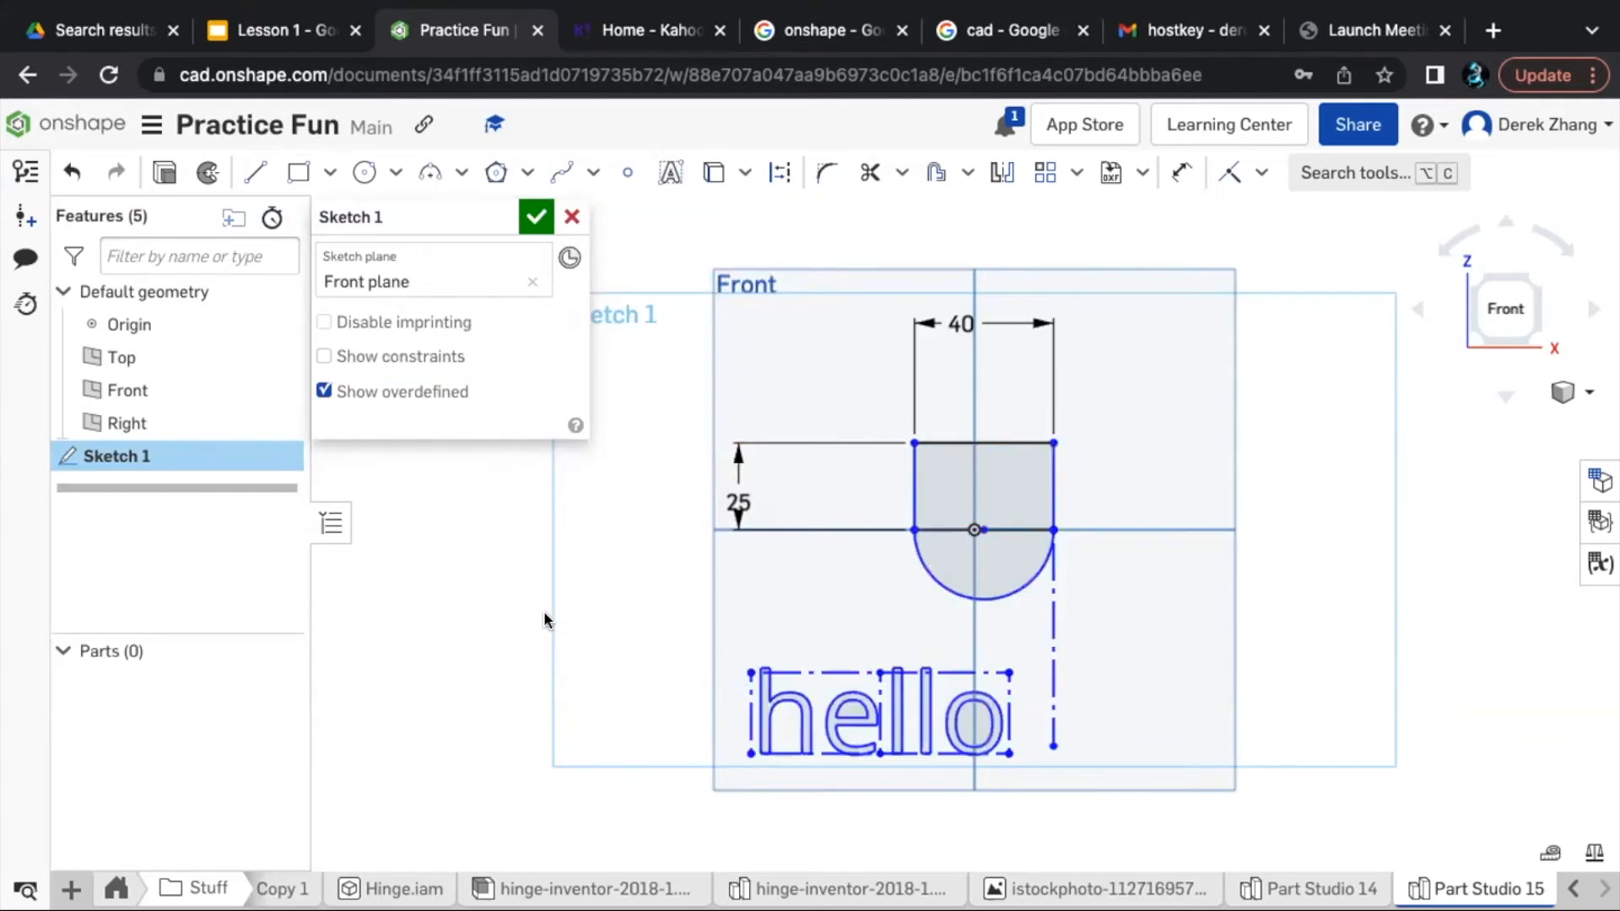
{"action": "left_click", "coordinate": [531, 214]}
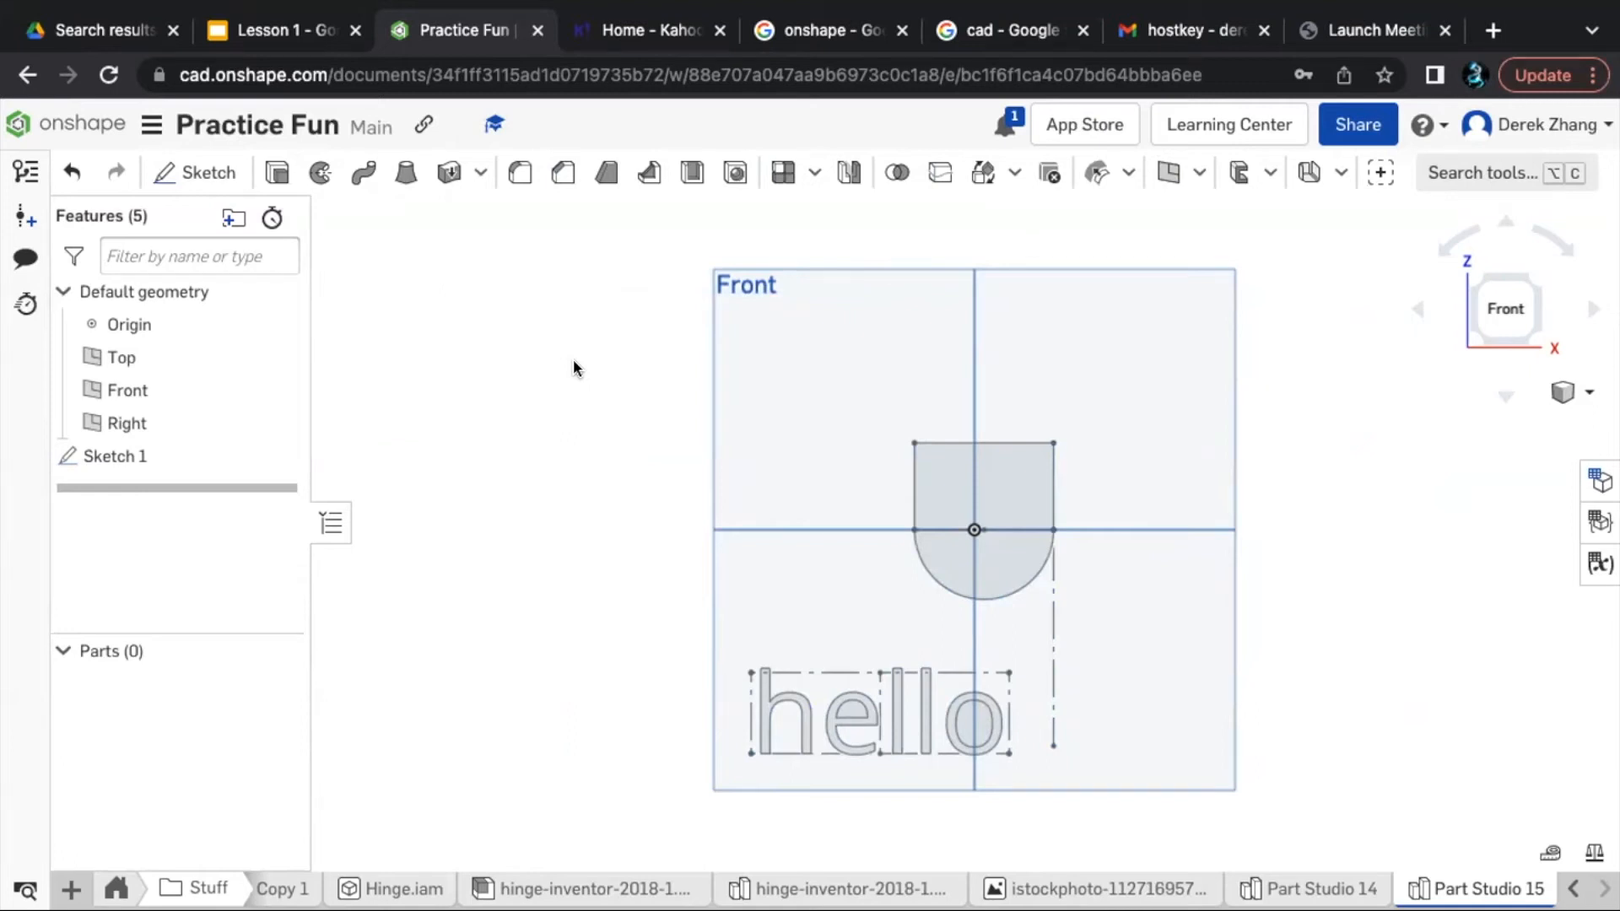
- View the smiley face sketch in Part Studio 14 and create a new Part Studio
{"action": "left_click", "coordinate": [1269, 888]}
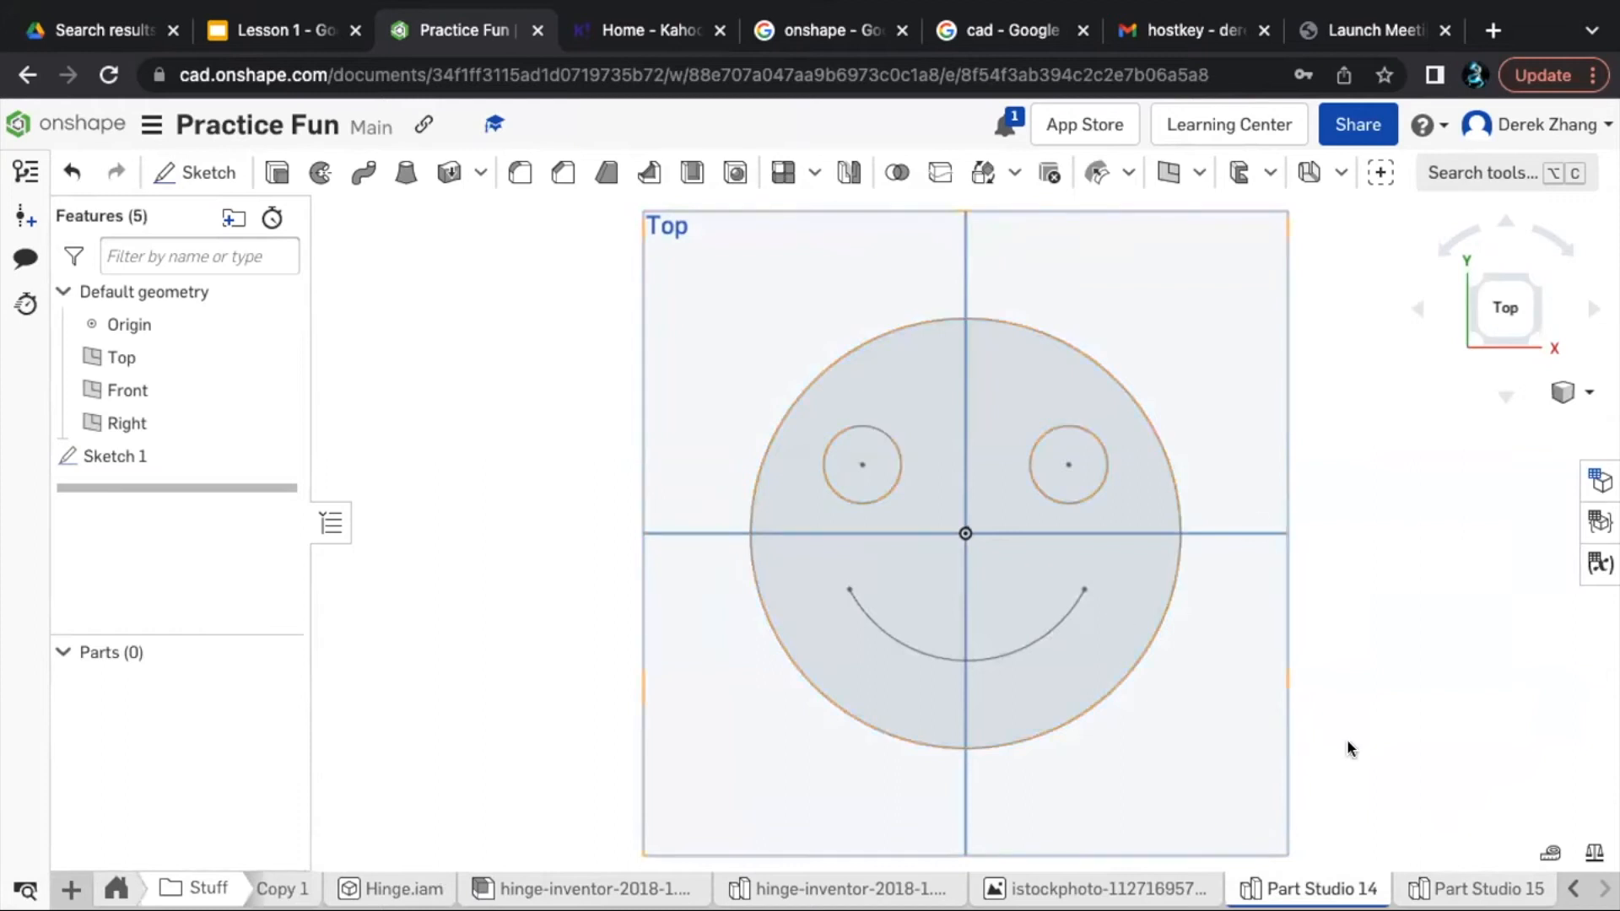
{"action": "left_click", "coordinate": [68, 886]}
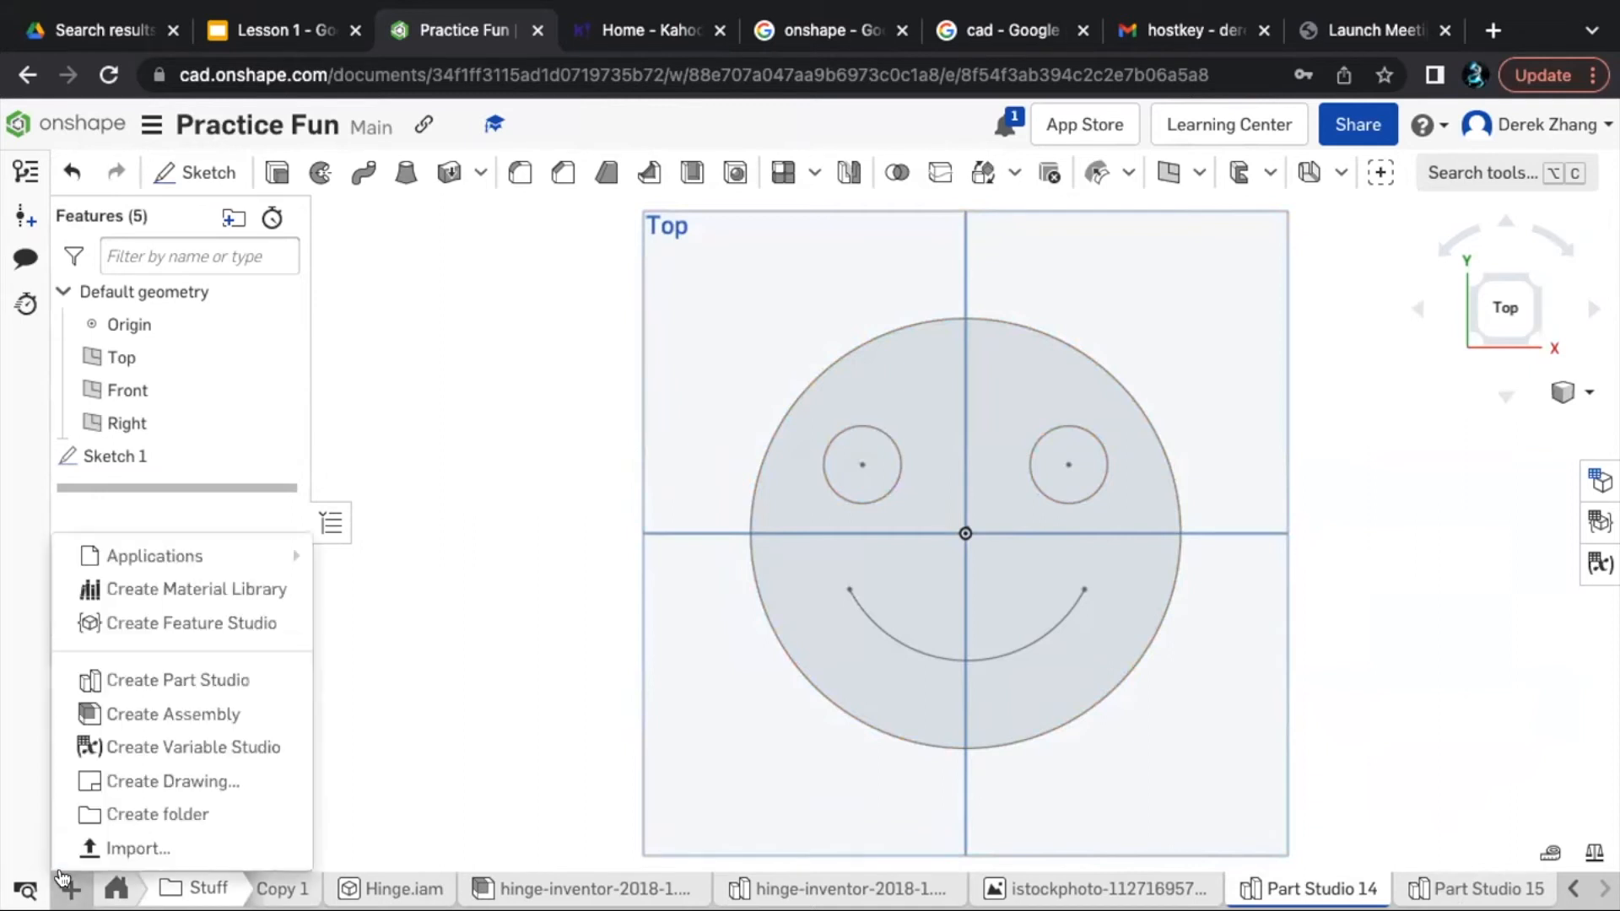
{"action": "left_click", "coordinate": [200, 682]}
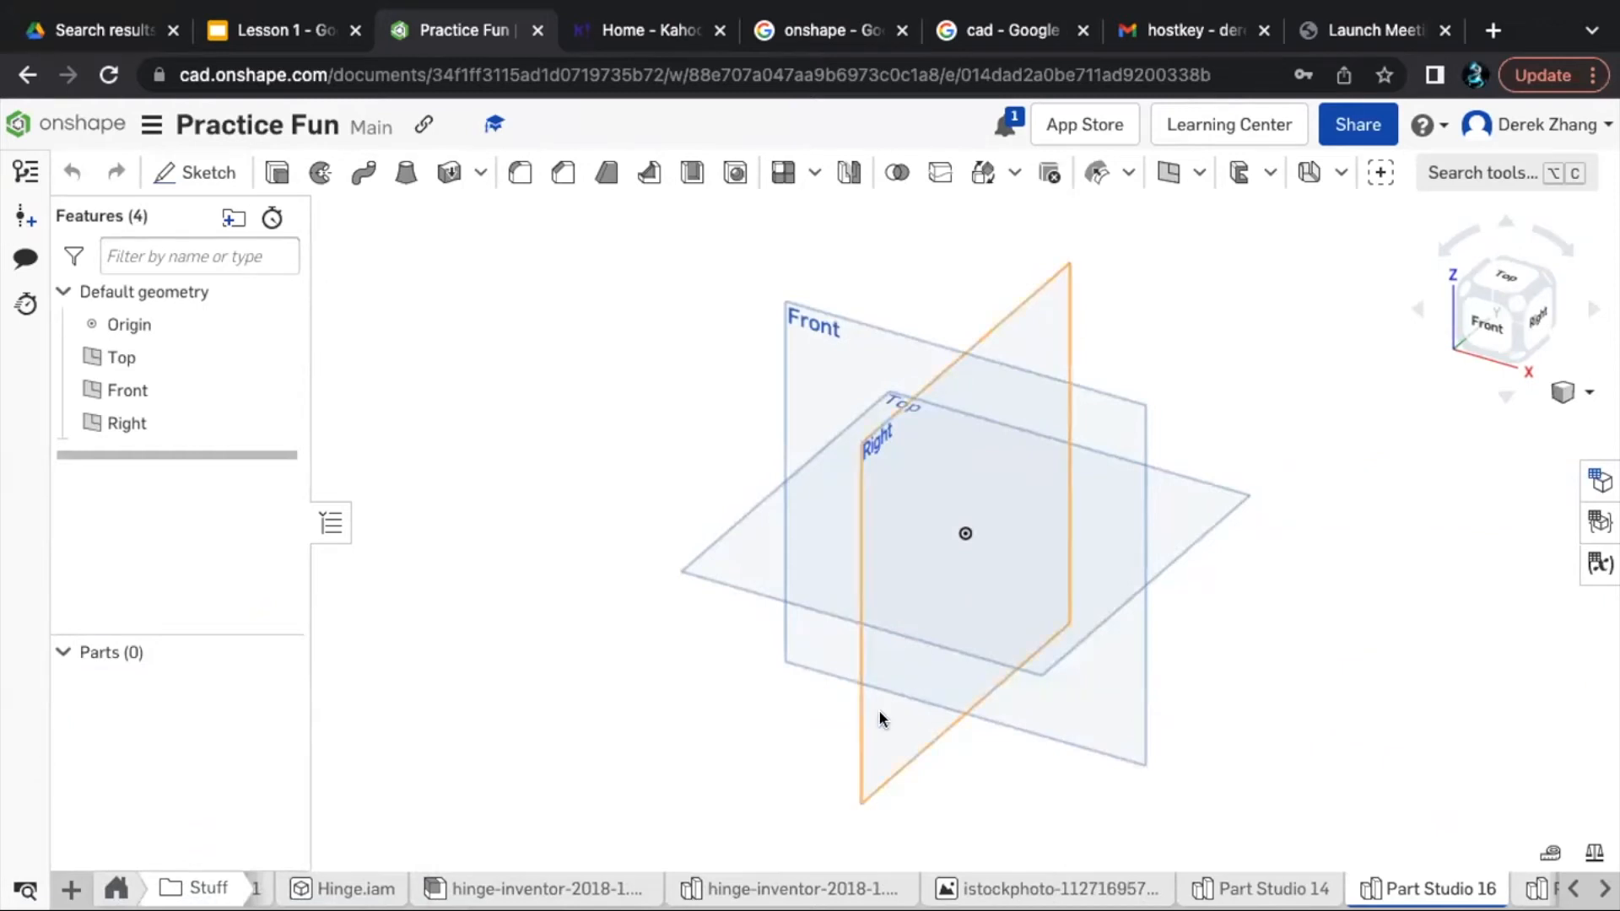
- Start a sketch on the Front plane and draw a circle about 116 mm in diameter centred on the origin
{"action": "left_click", "coordinate": [1468, 335]}
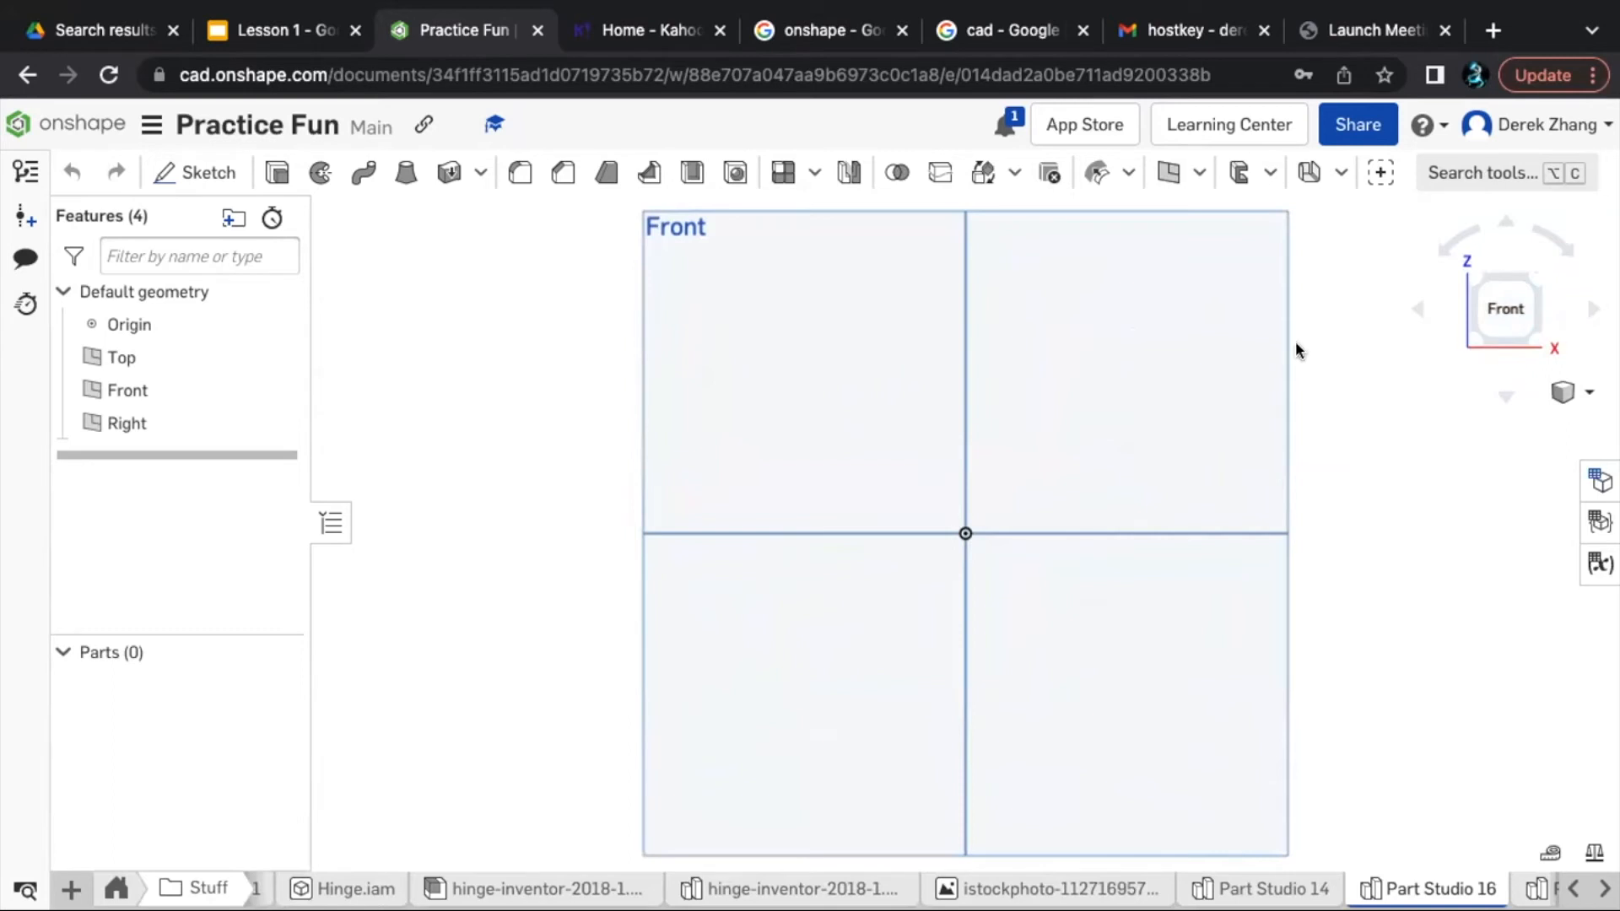
{"action": "left_click", "coordinate": [1152, 298]}
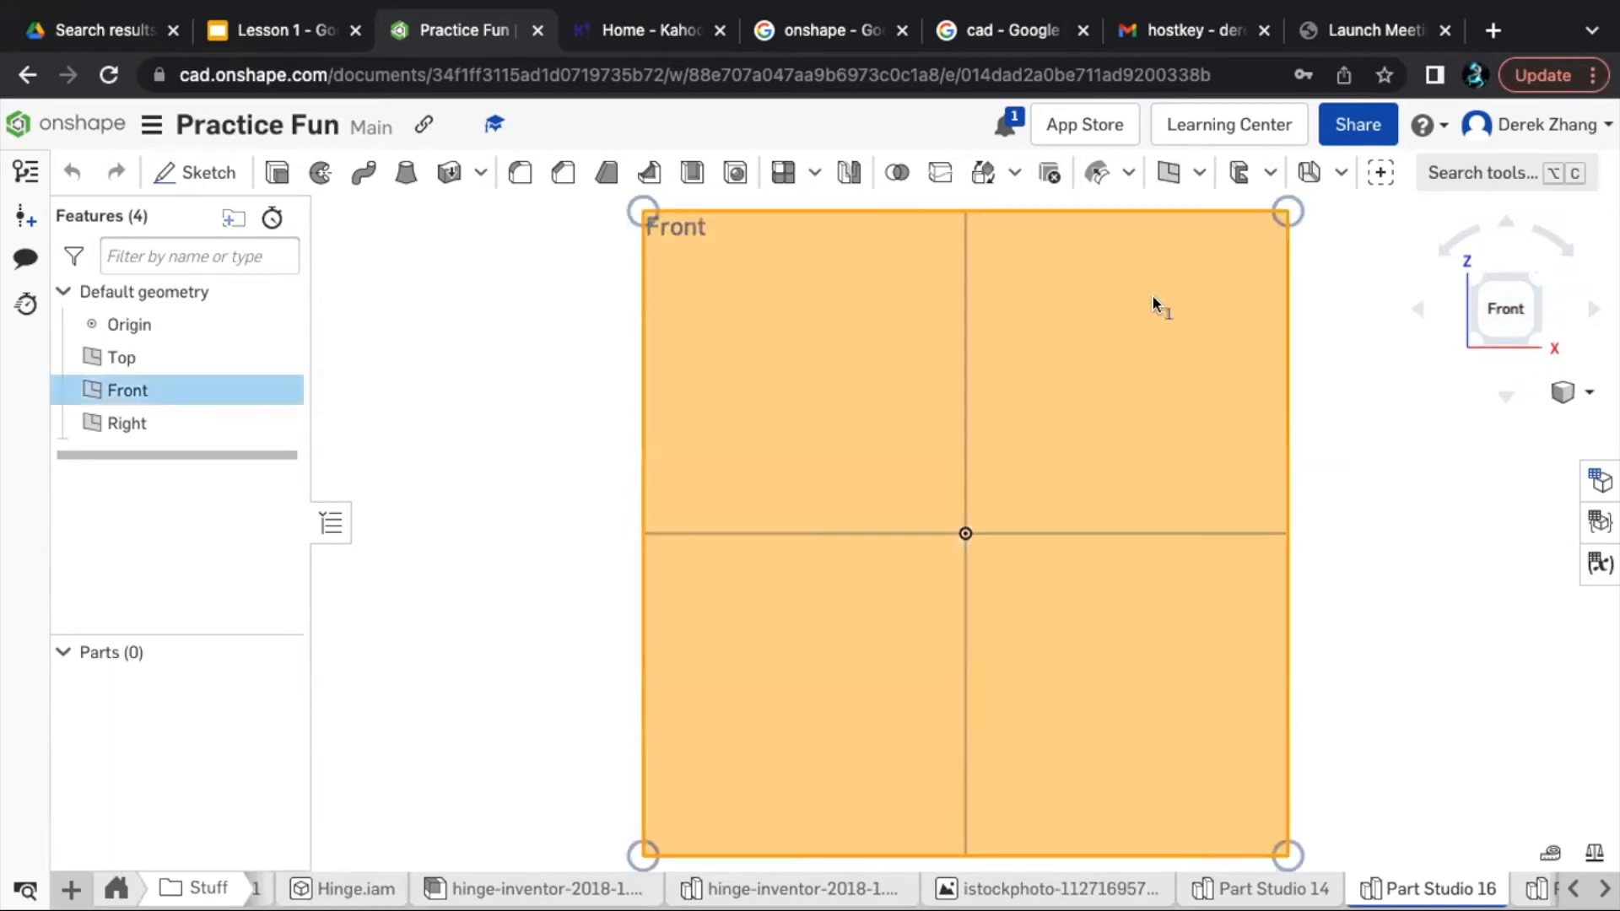
{"action": "left_click", "coordinate": [212, 173]}
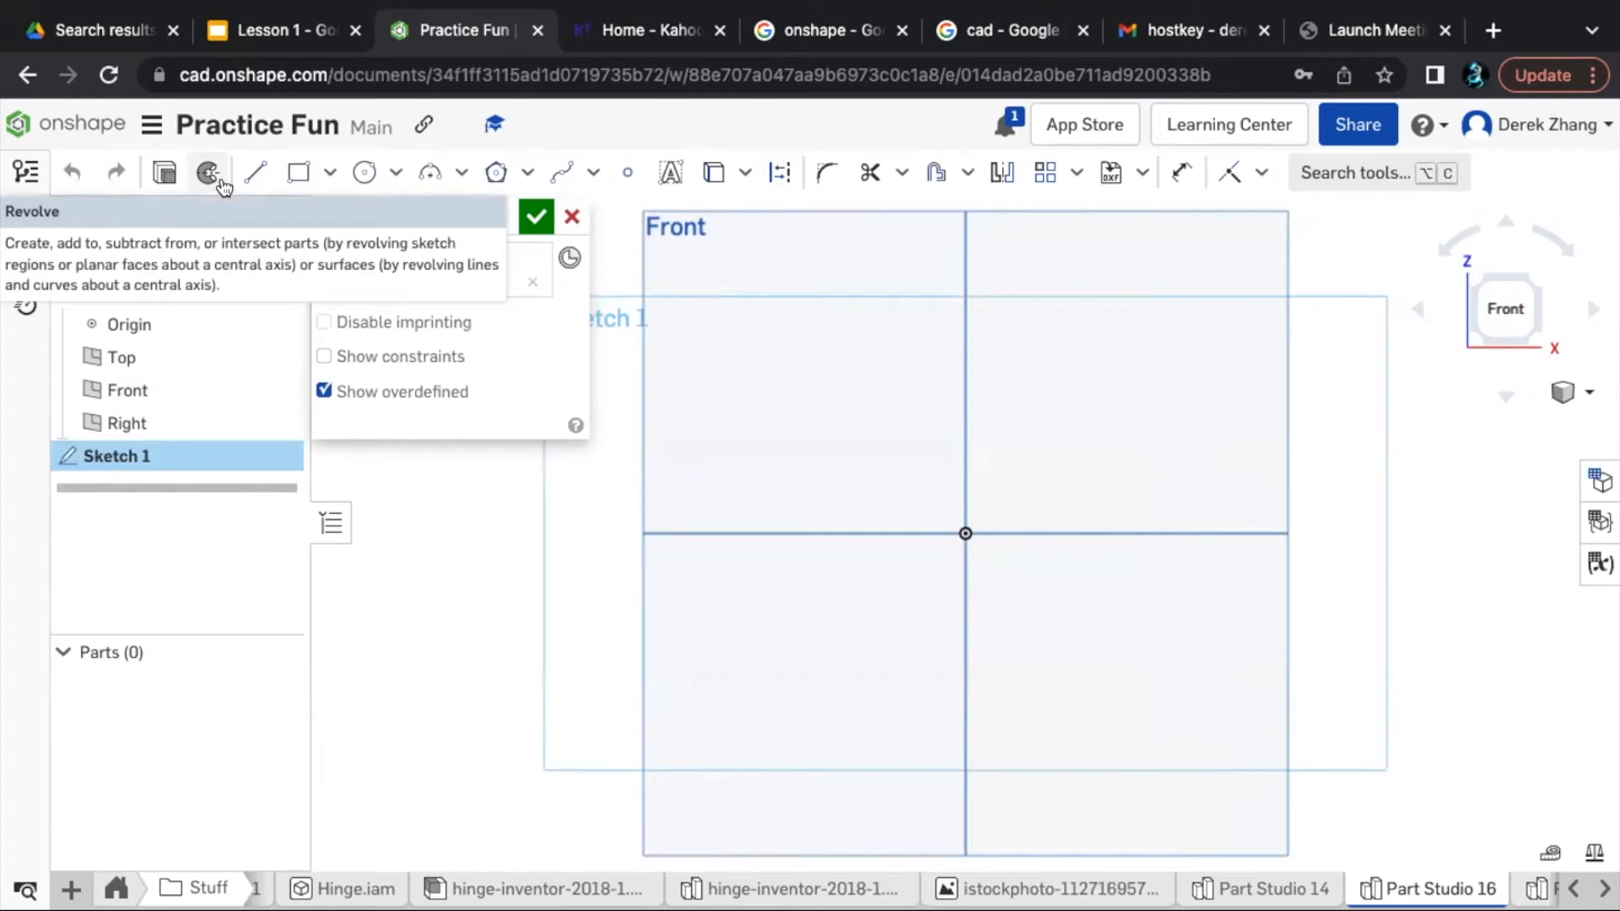
{"action": "left_click", "coordinate": [355, 171]}
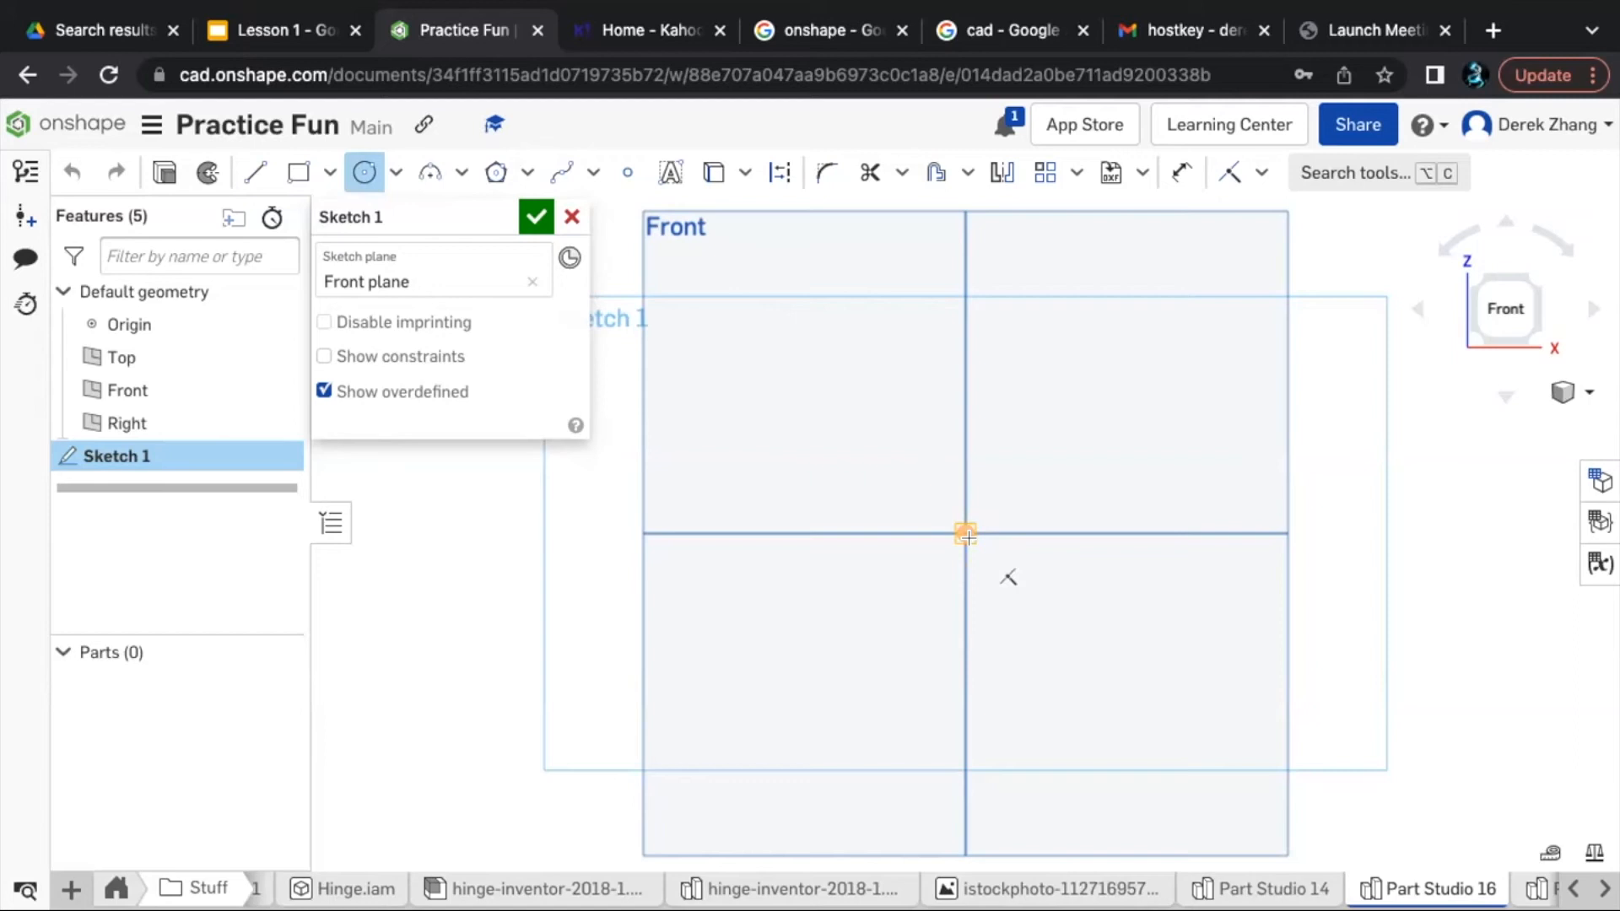
{"action": "left_click", "coordinate": [968, 535]}
{"action": "left_click", "coordinate": [1210, 553]}
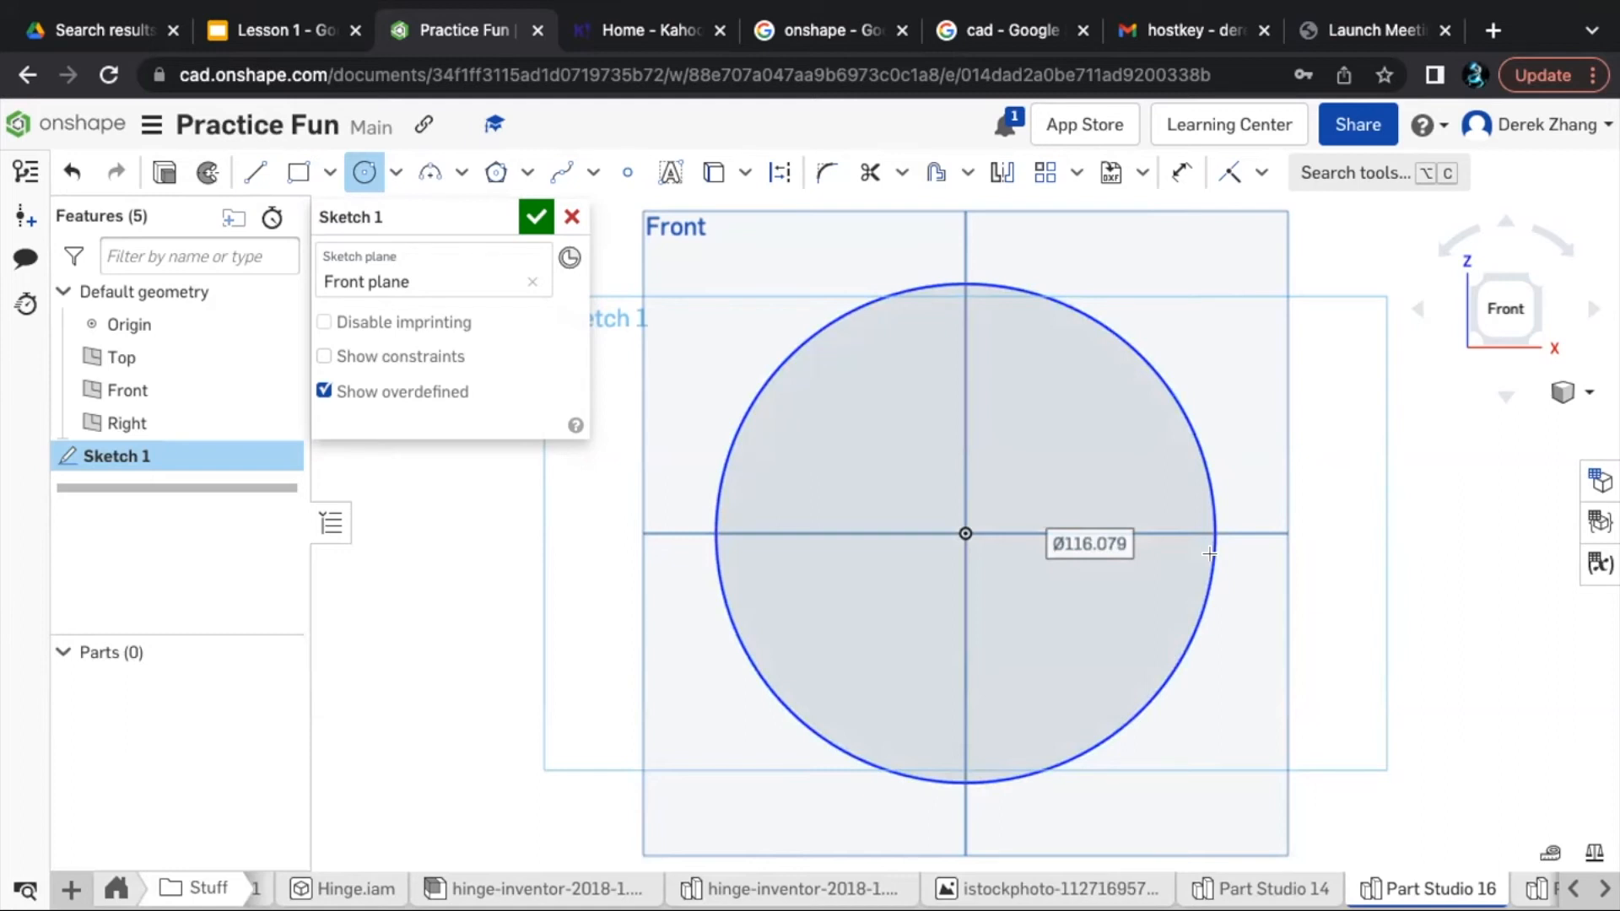
{"action": "left_click", "coordinate": [1209, 553]}
- Dimension the origin-centred circle's diameter to 80 mm and test whether the circle can still be moved
{"action": "key", "text": "u"}
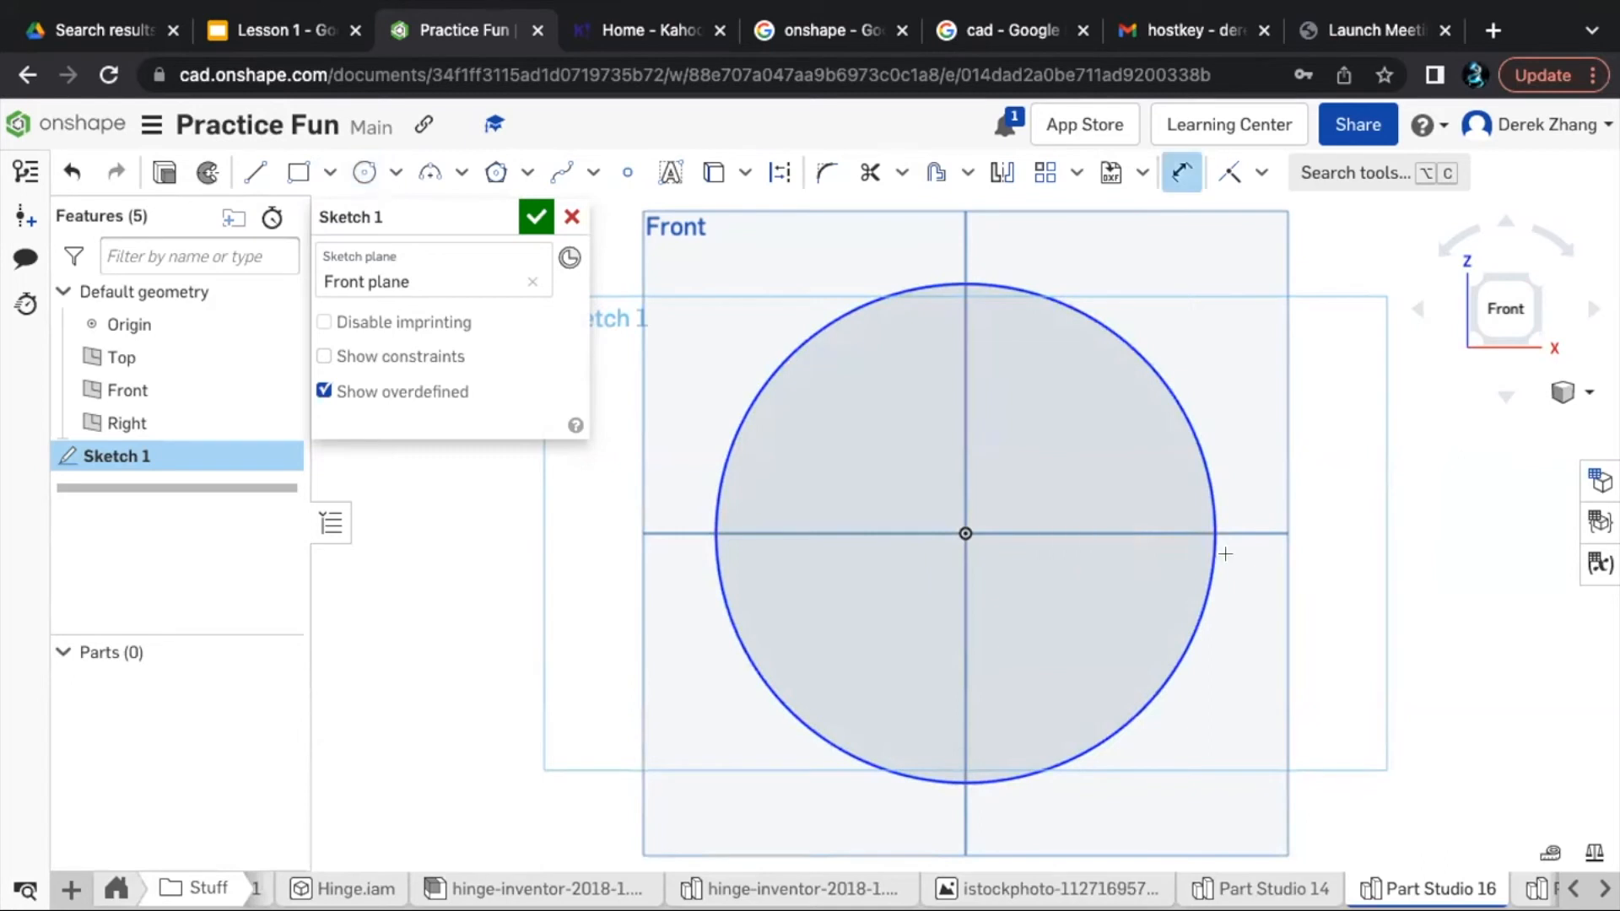
{"action": "left_click", "coordinate": [1215, 561]}
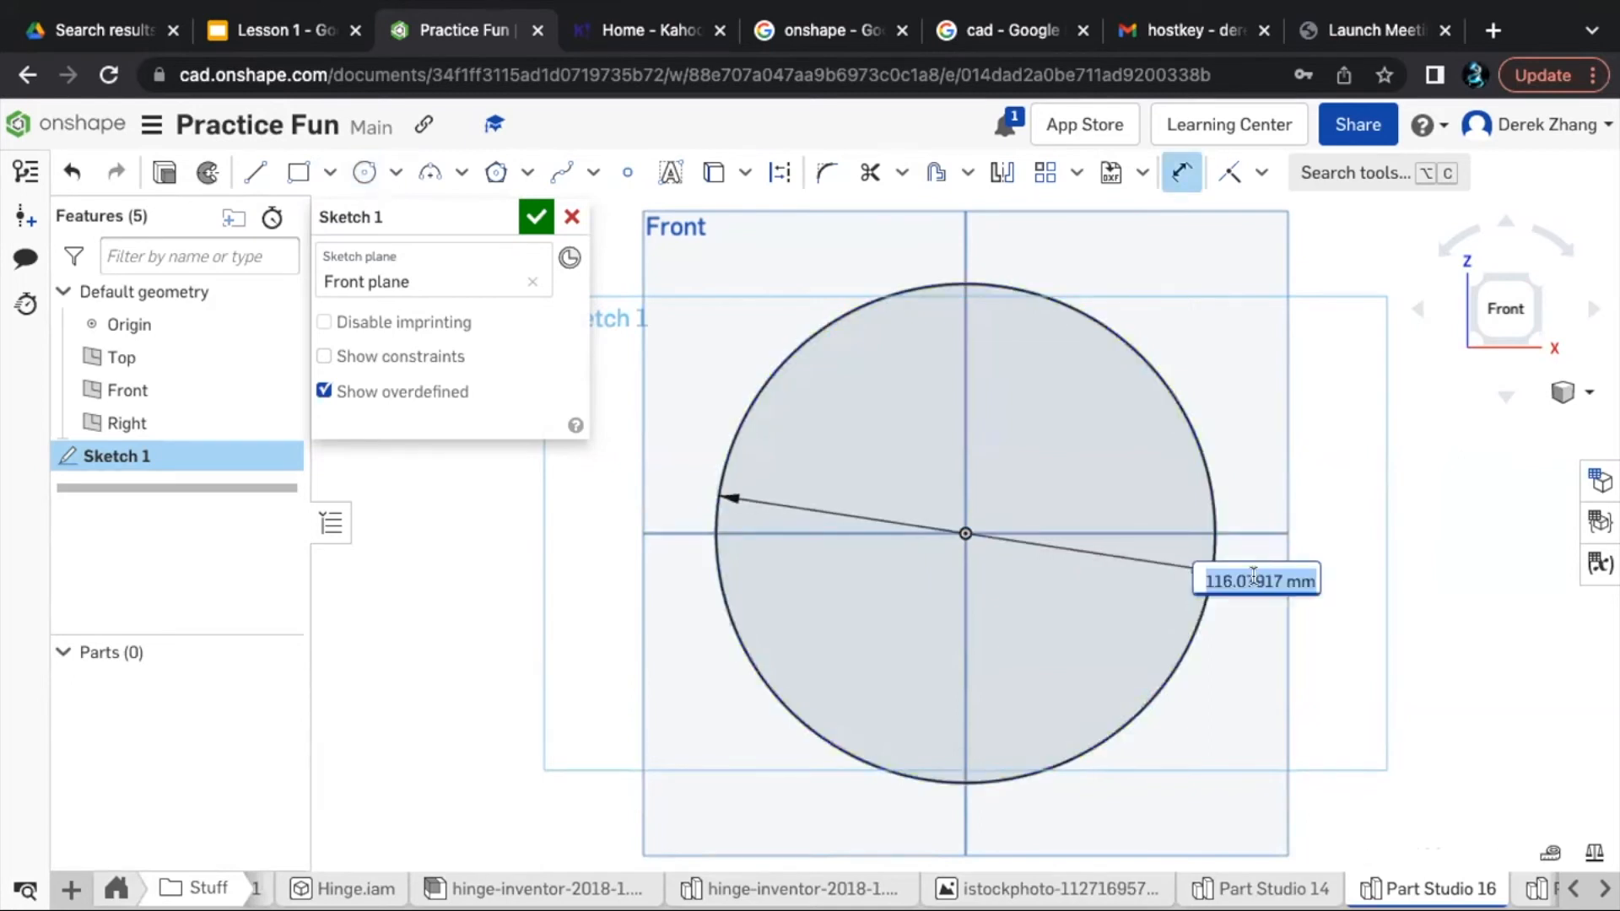
{"action": "left_click", "coordinate": [1254, 577]}
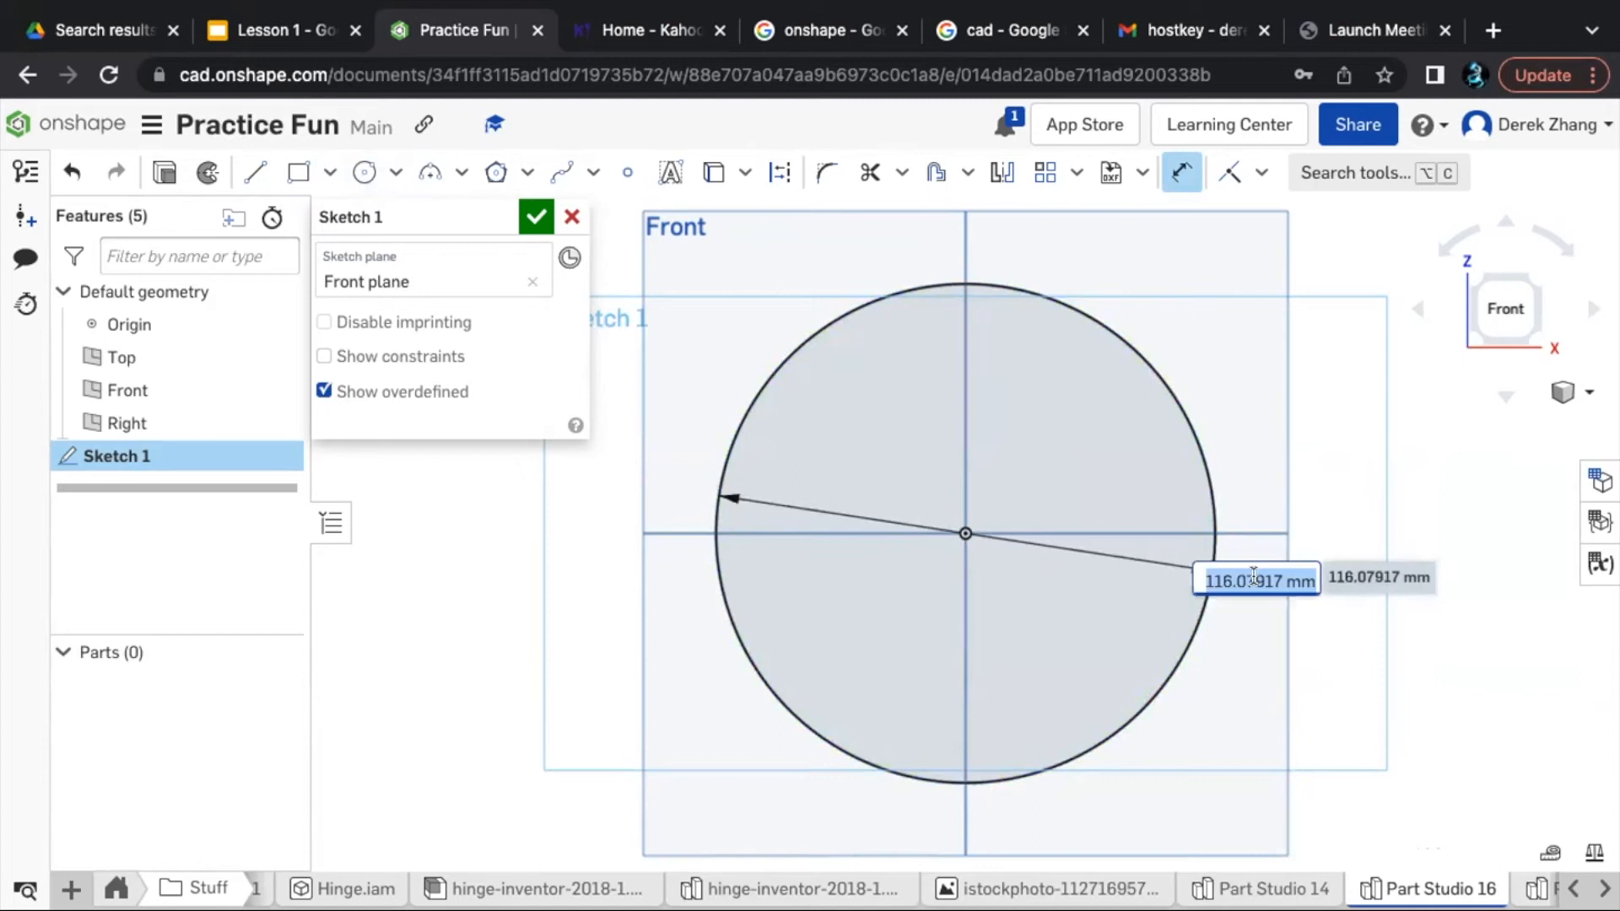
{"action": "type", "text": "80mm"}
{"action": "key", "text": "BackSpace"}
{"action": "key", "text": "BackSpace"}
{"action": "type", "text": "mm"}
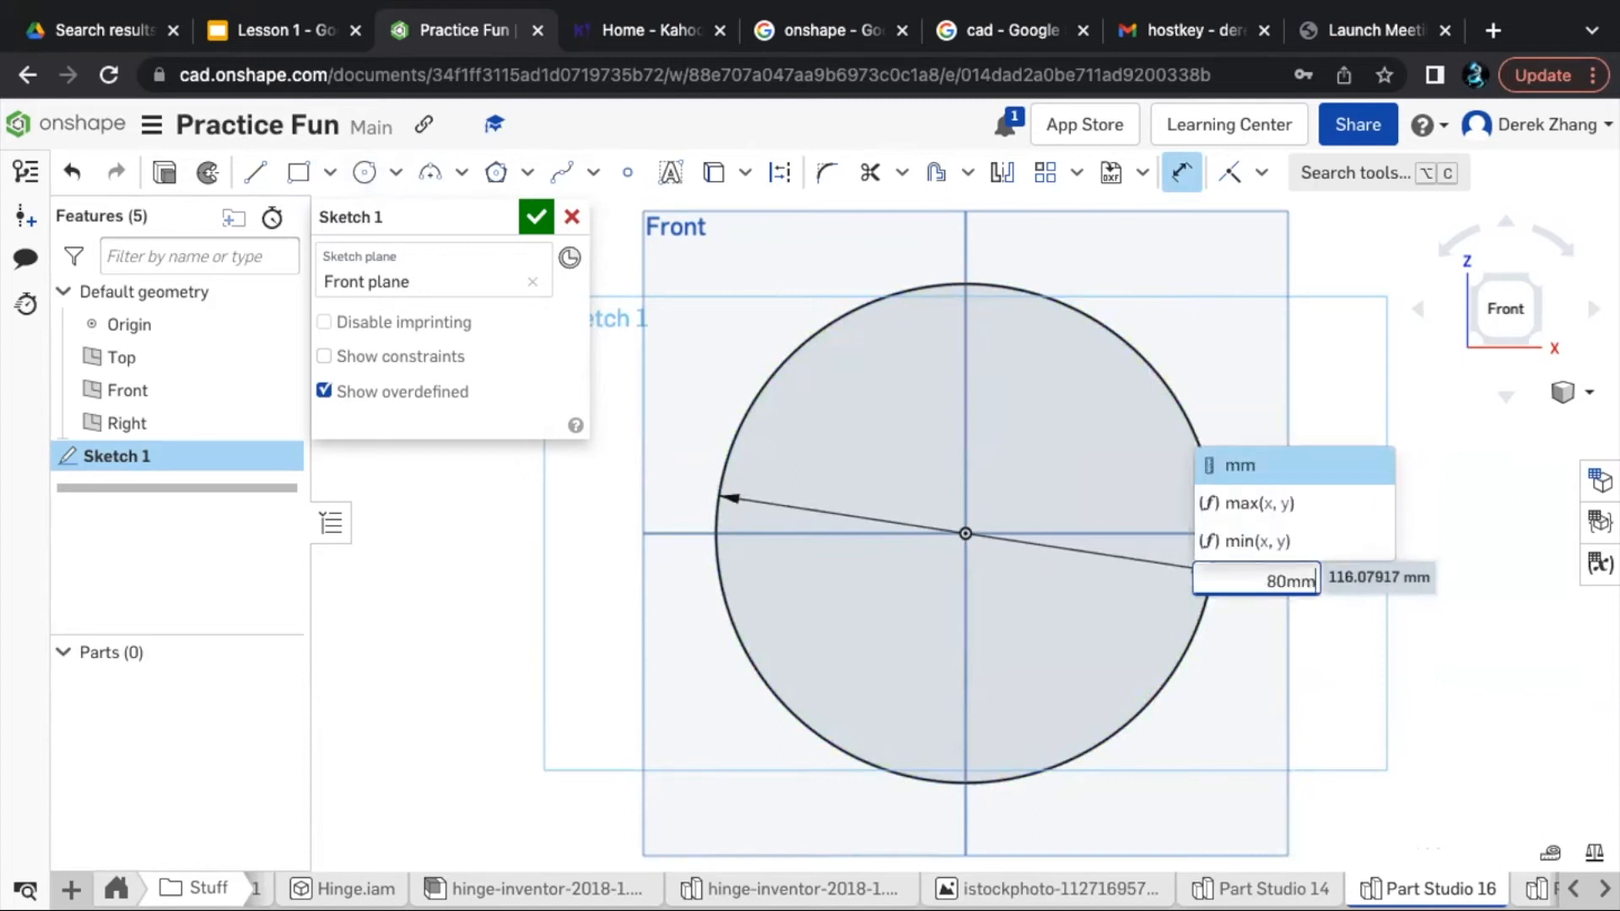
{"action": "key", "text": "Return"}
{"action": "key", "text": "Escape"}
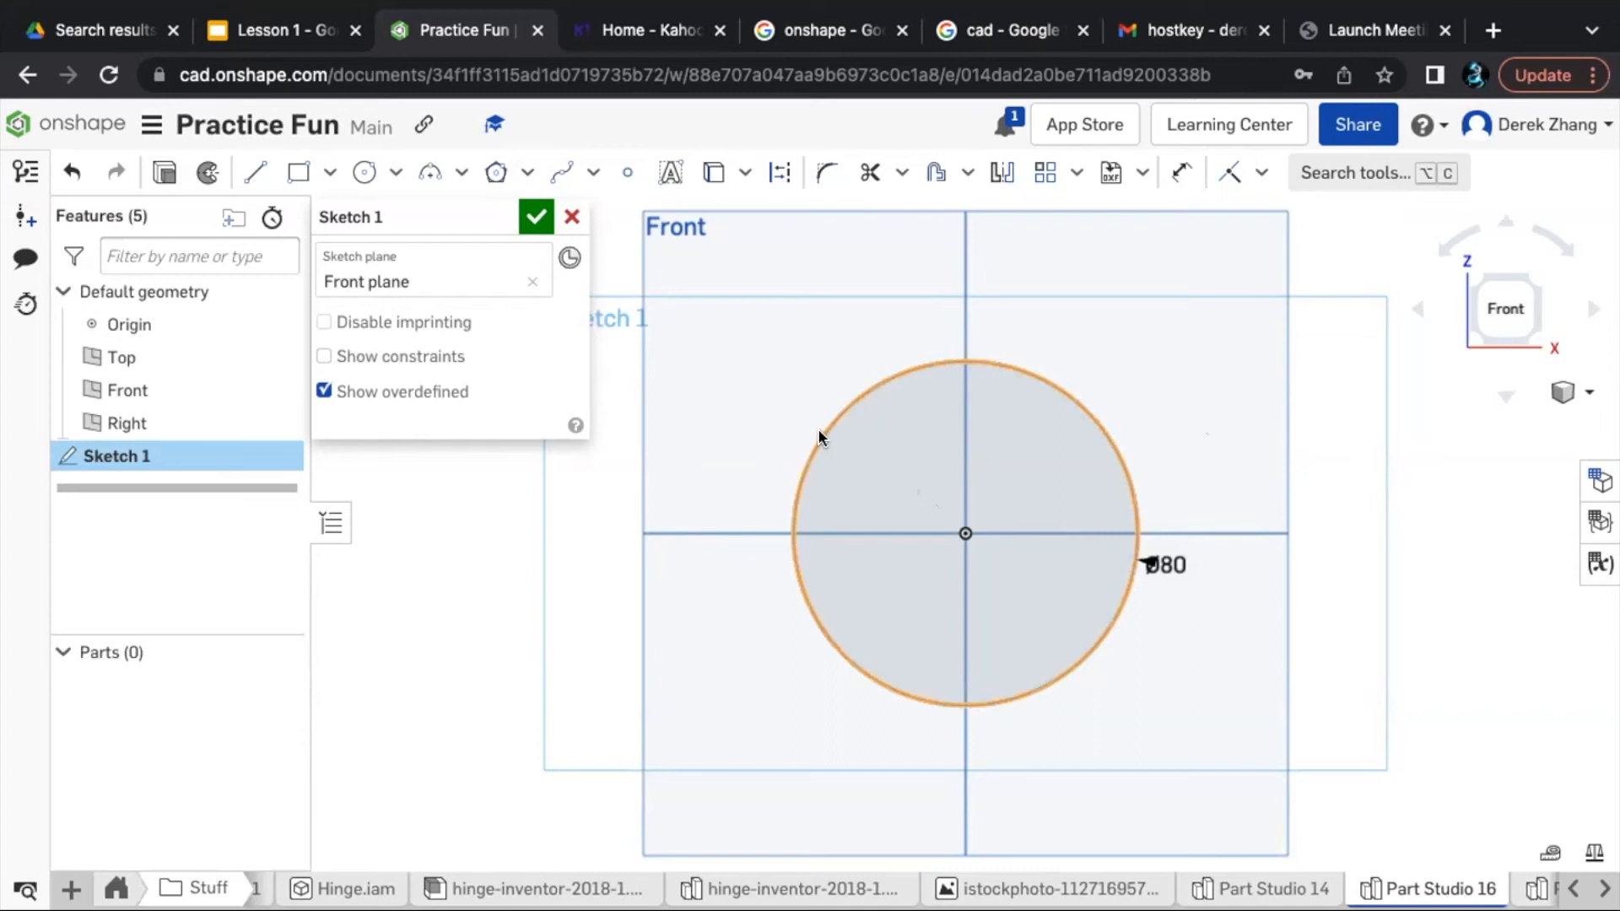
{"action": "left_click_drag", "start_coordinate": [822, 432], "coordinate": [544, 538]}
- Sketch a circle about 14 mm in diameter in the upper-left part of the large circle as an eye
{"action": "scroll", "coordinate": [898, 448], "scroll_direction": "up", "scroll_amount": 3}
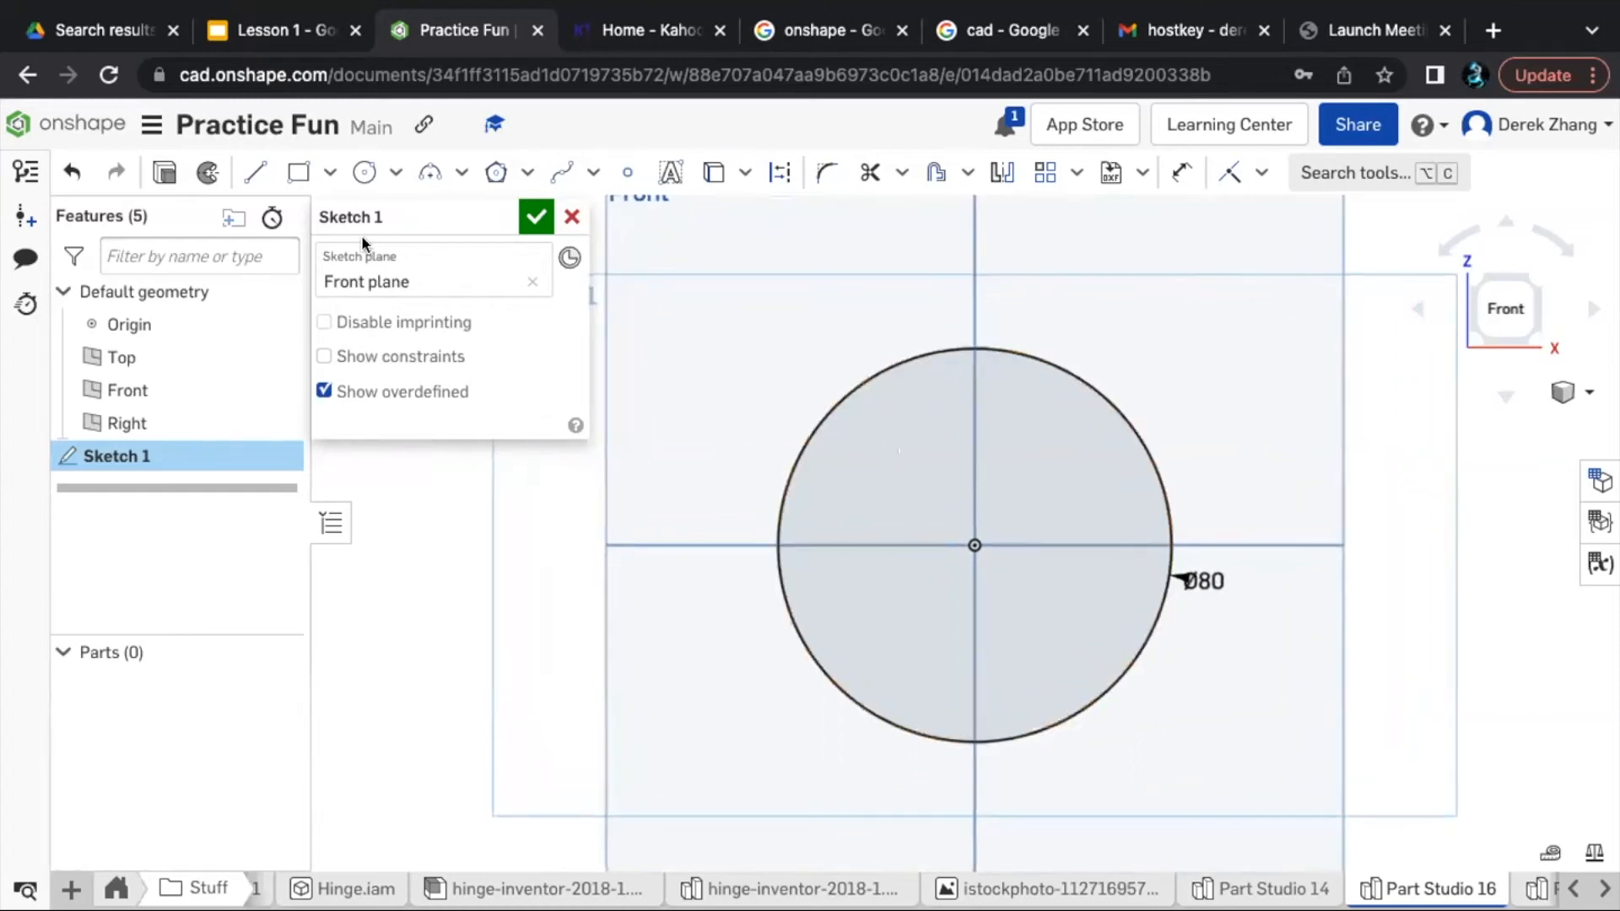
{"action": "left_click", "coordinate": [365, 172]}
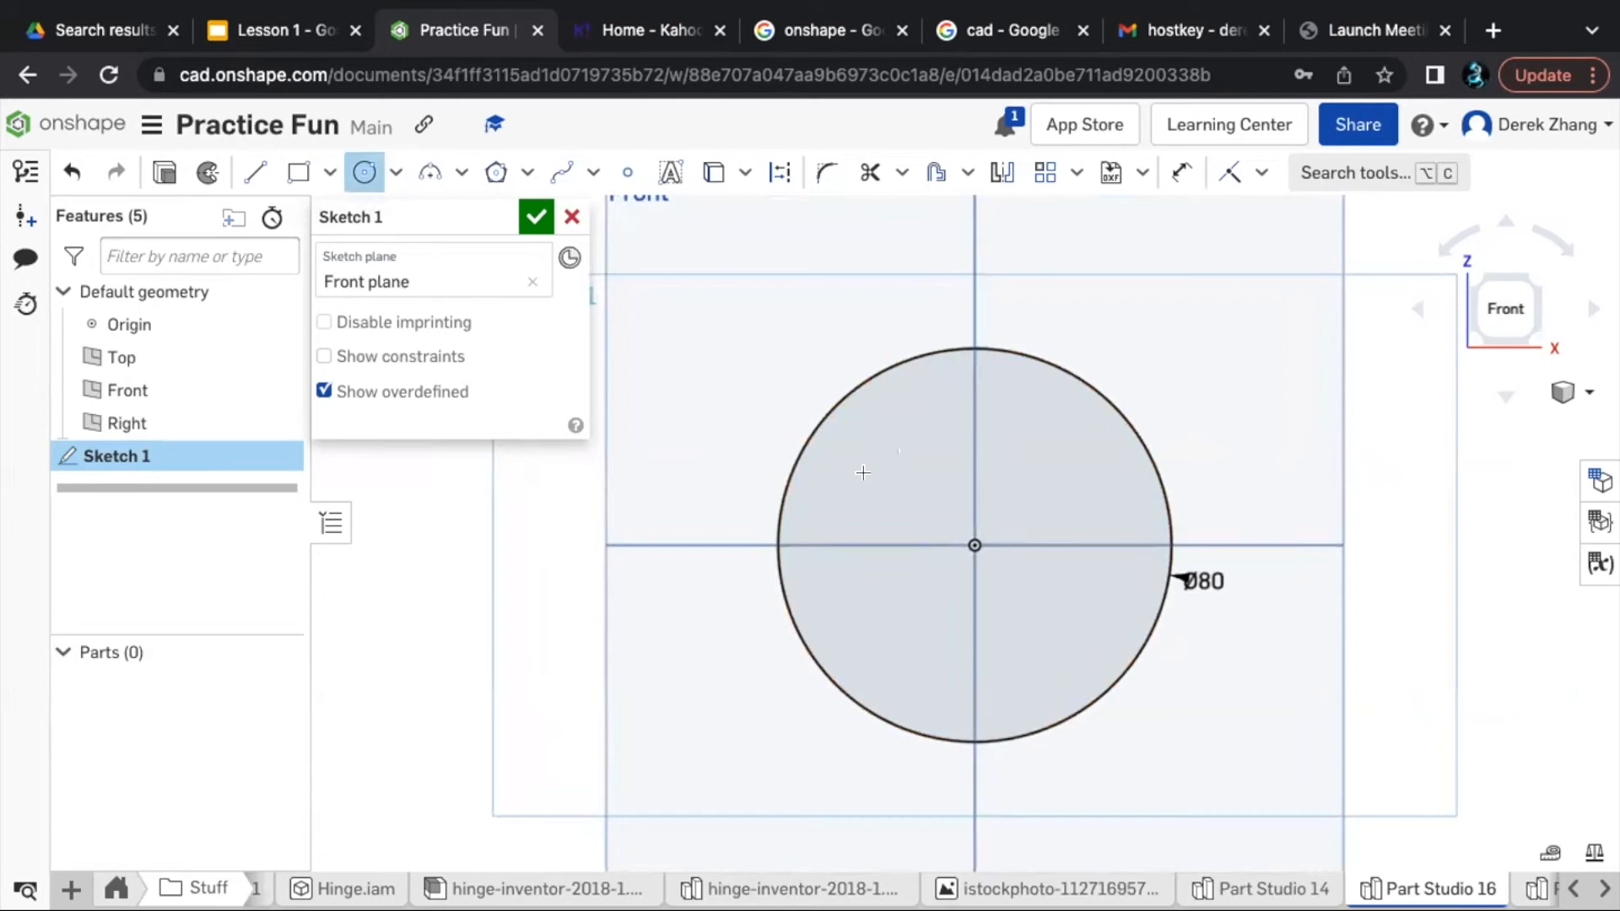
{"action": "left_click", "coordinate": [869, 455]}
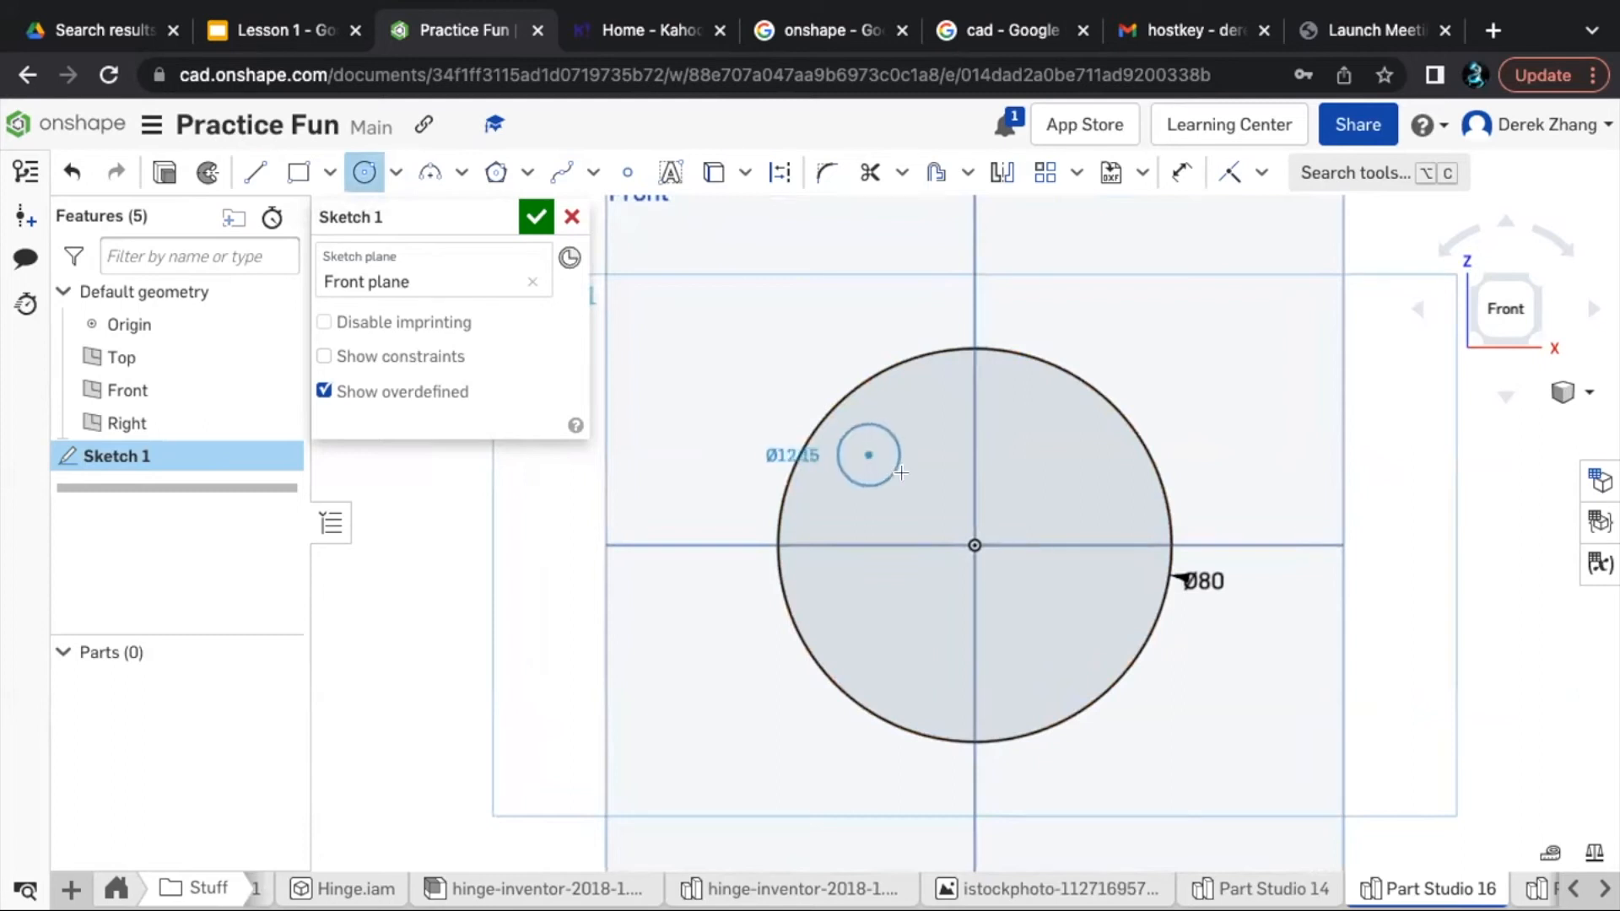
{"action": "left_click", "coordinate": [903, 478]}
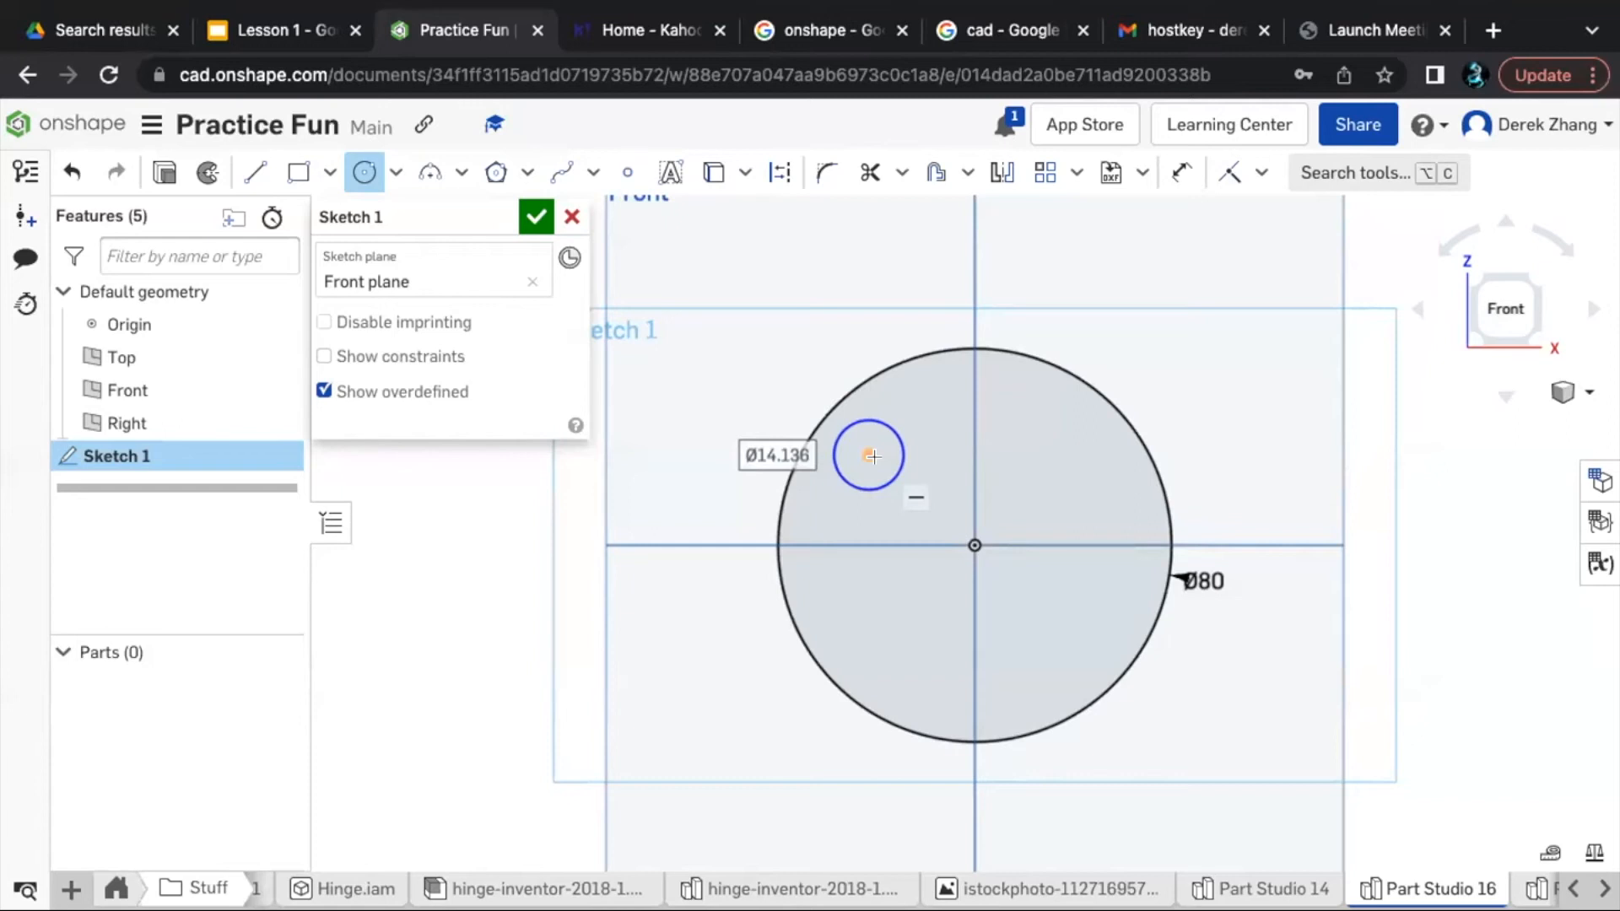
- Dimension the small eye circle's diameter to 15 mm
{"action": "key", "text": "d"}
{"action": "left_click", "coordinate": [894, 470]}
{"action": "left_click", "coordinate": [929, 478]}
{"action": "type", "text": "15"}
{"action": "key", "text": "Return"}
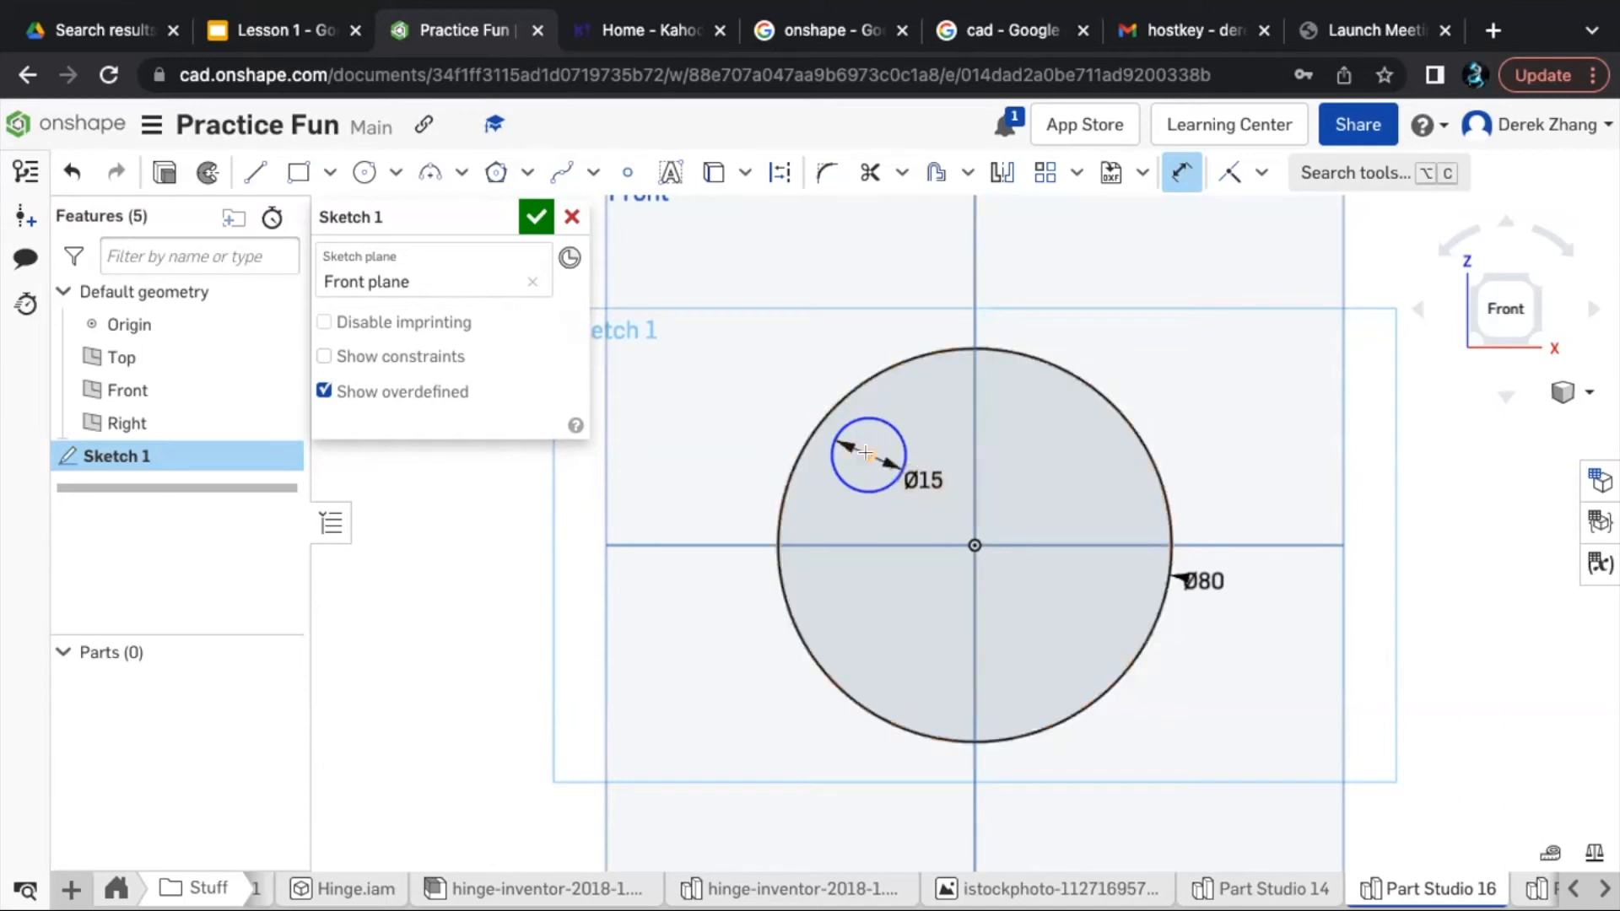
{"action": "key", "text": "Escape"}
- Sketch a vertical line about 18 mm long from the small circle's centre down to the level of the origin
{"action": "key", "text": "l"}
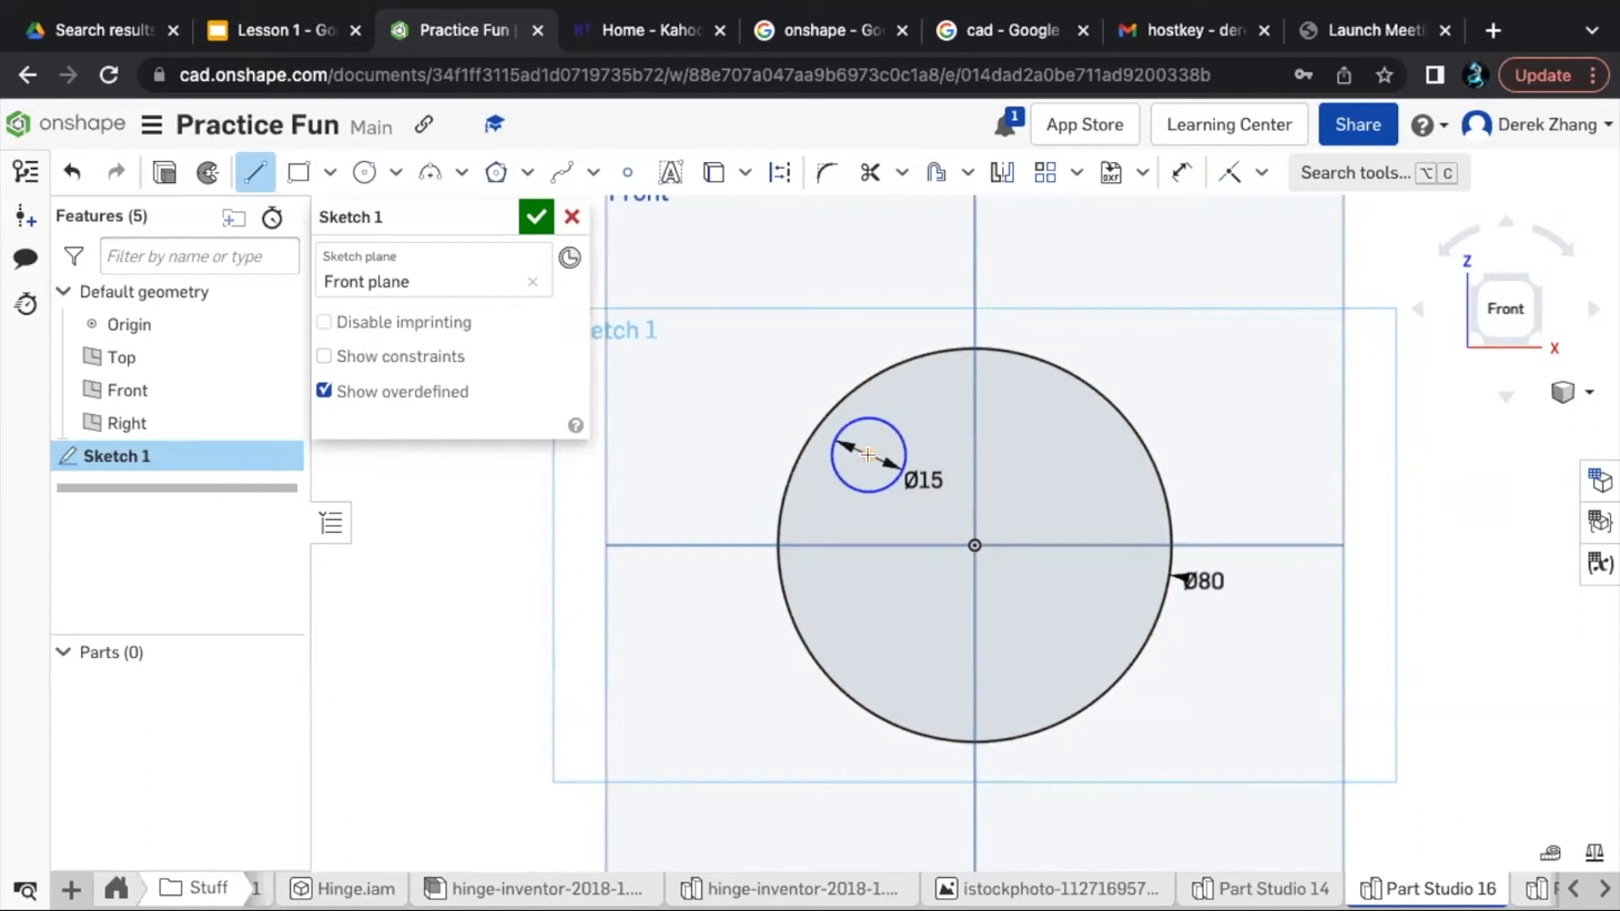
{"action": "left_click", "coordinate": [868, 454]}
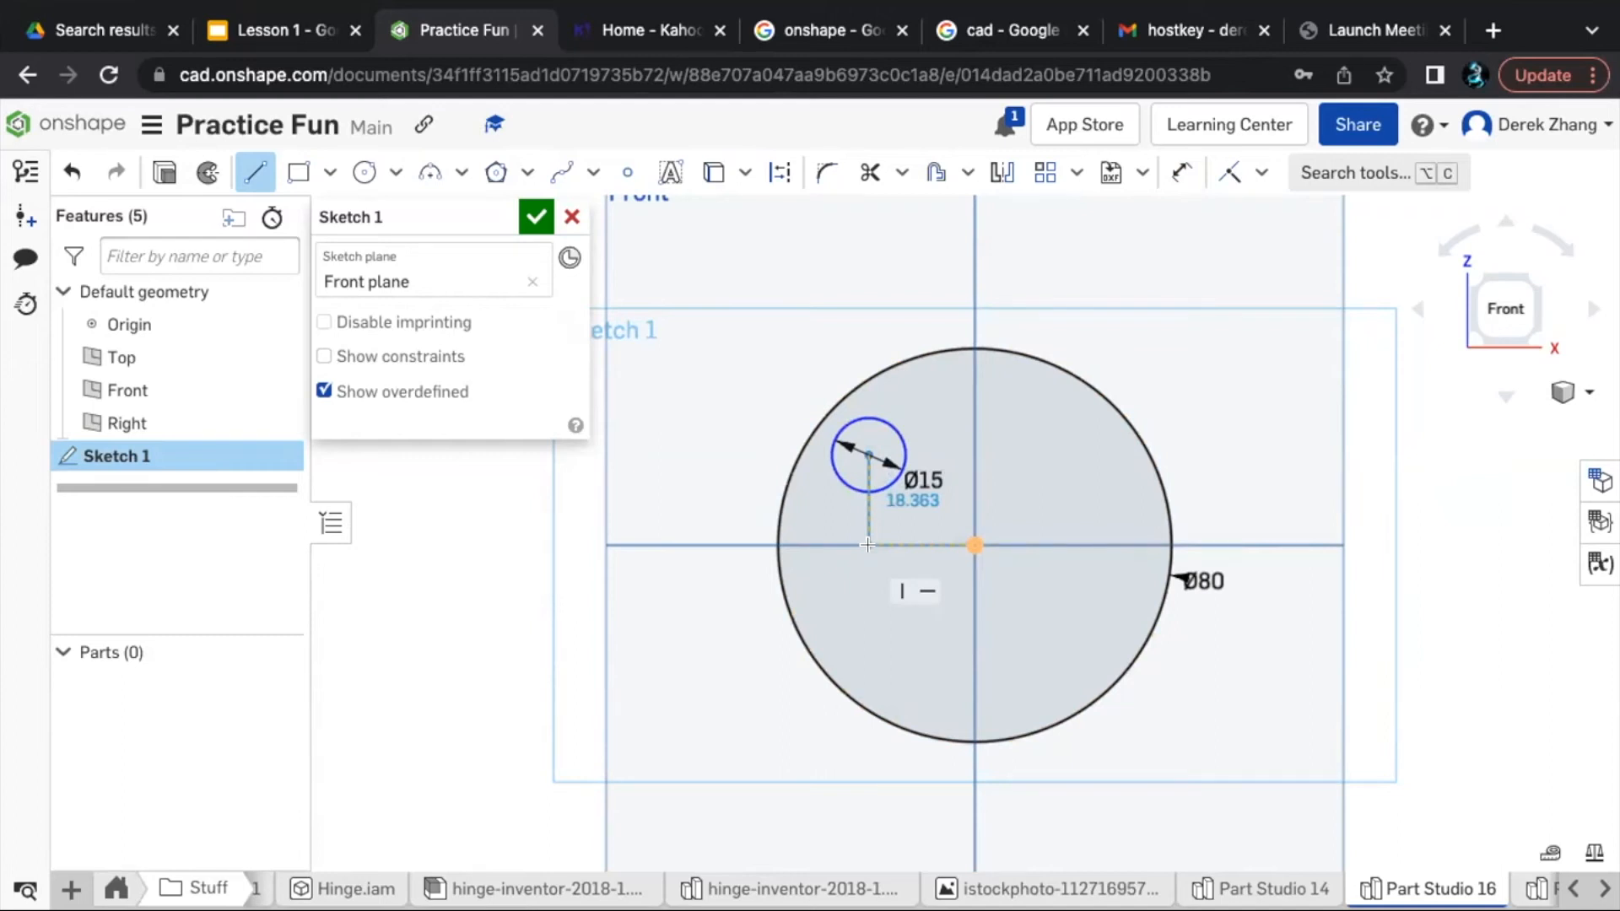
{"action": "left_click", "coordinate": [867, 544]}
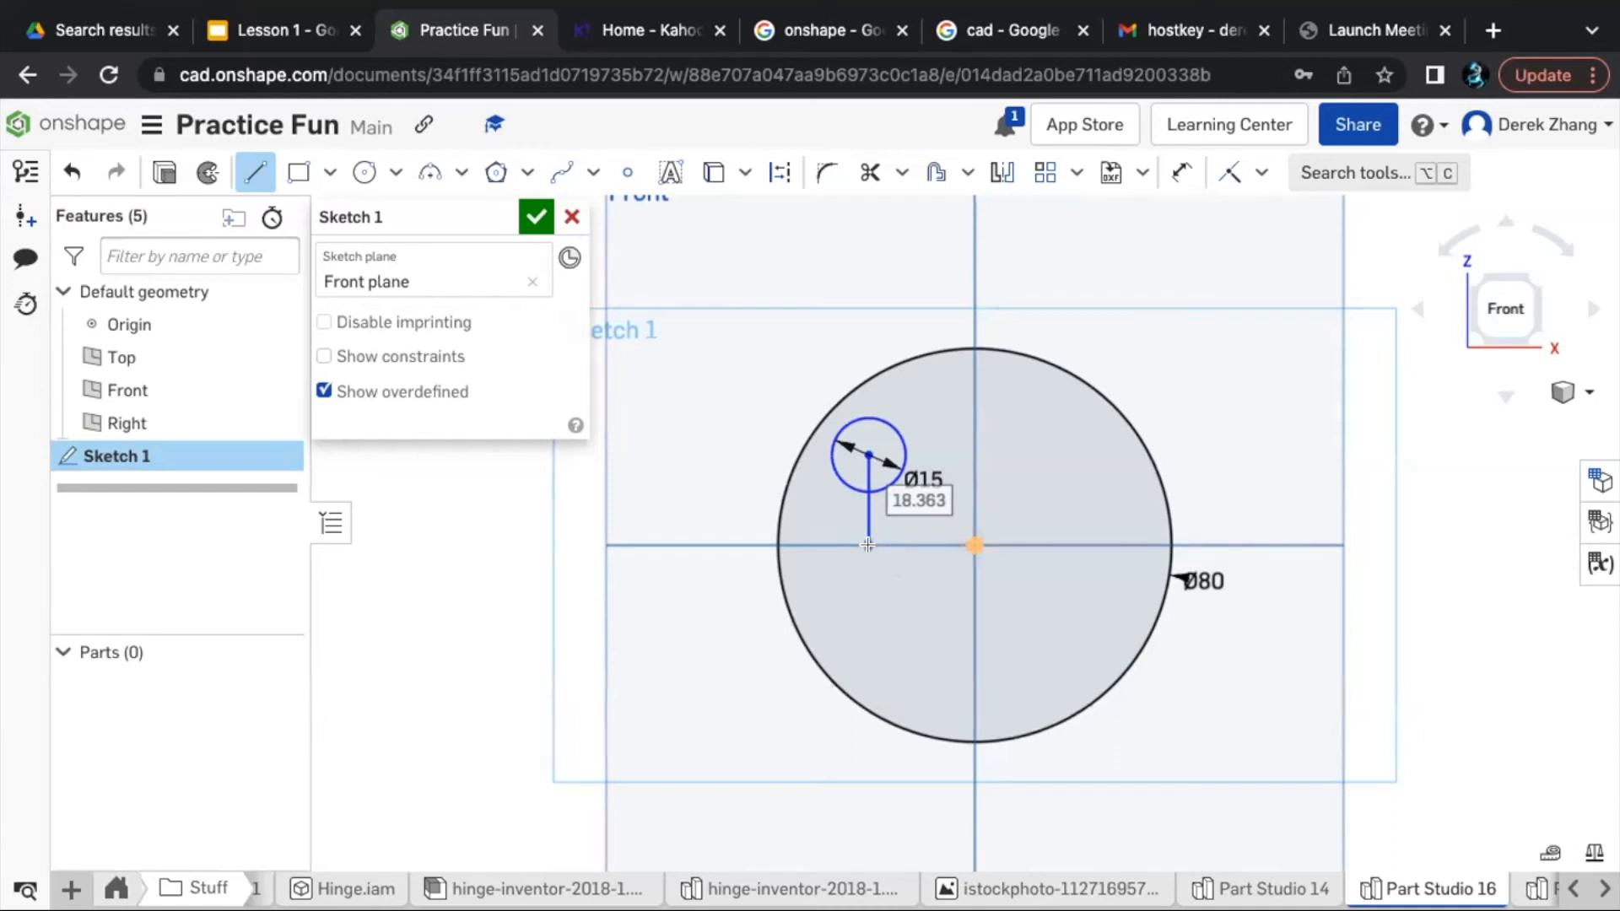
{"action": "left_click", "coordinate": [867, 545]}
{"action": "key", "text": "Escape"}
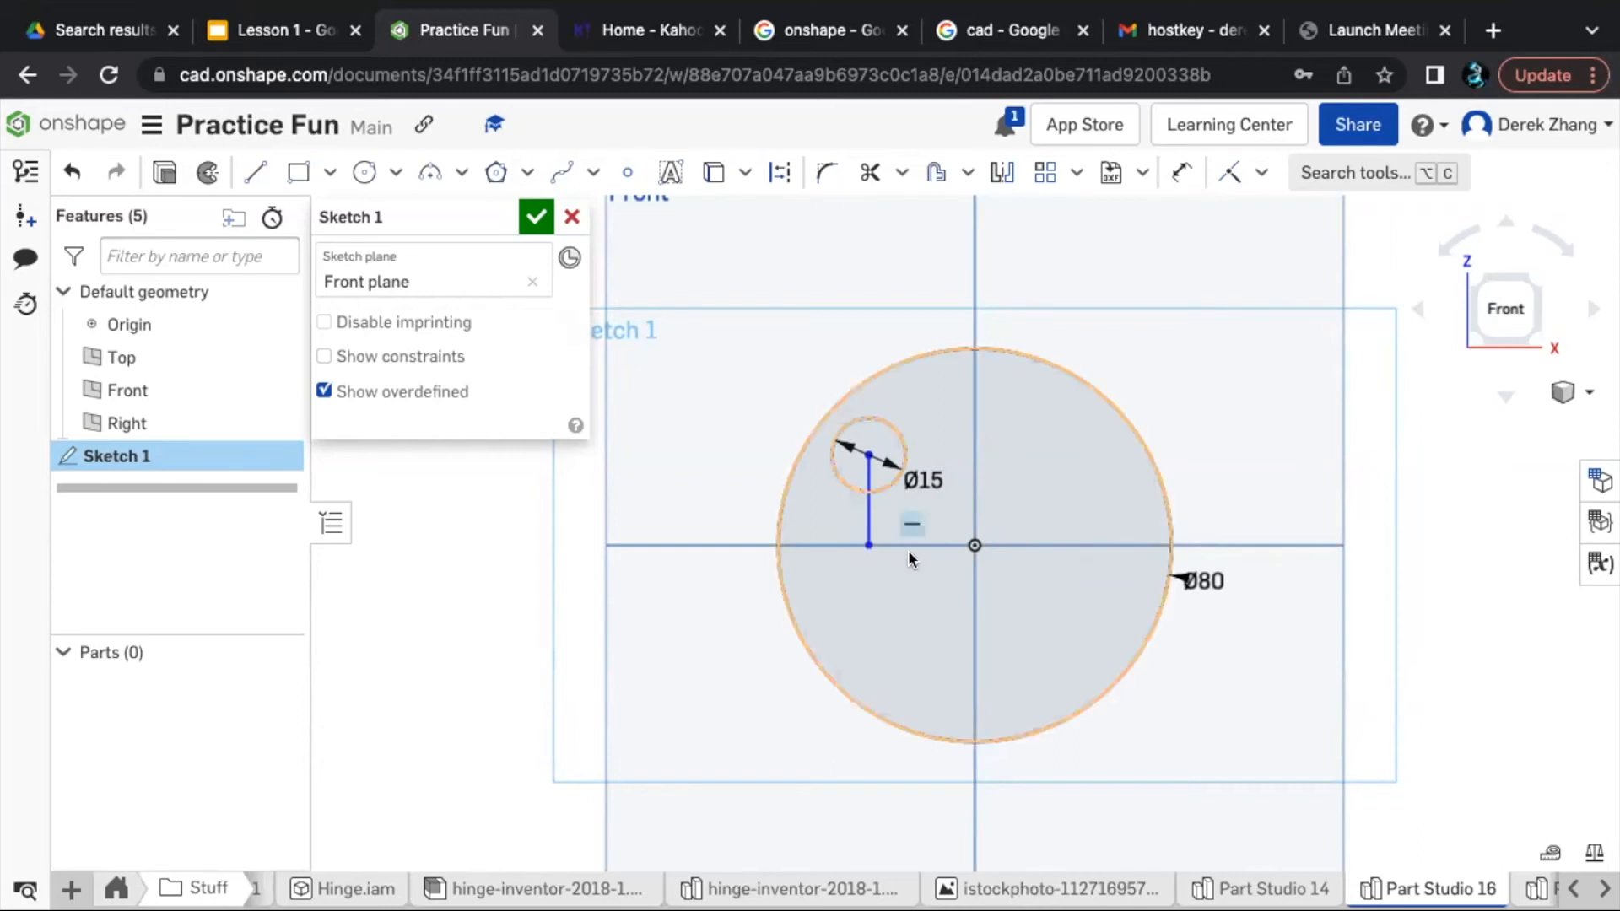
{"action": "scroll", "coordinate": [908, 549], "scroll_direction": "down", "scroll_amount": 3}
{"action": "scroll", "coordinate": [908, 550], "scroll_direction": "up", "scroll_amount": 3}
{"action": "scroll", "coordinate": [908, 550], "scroll_direction": "down", "scroll_amount": 3}
{"action": "scroll", "coordinate": [908, 550], "scroll_direction": "up", "scroll_amount": 4}
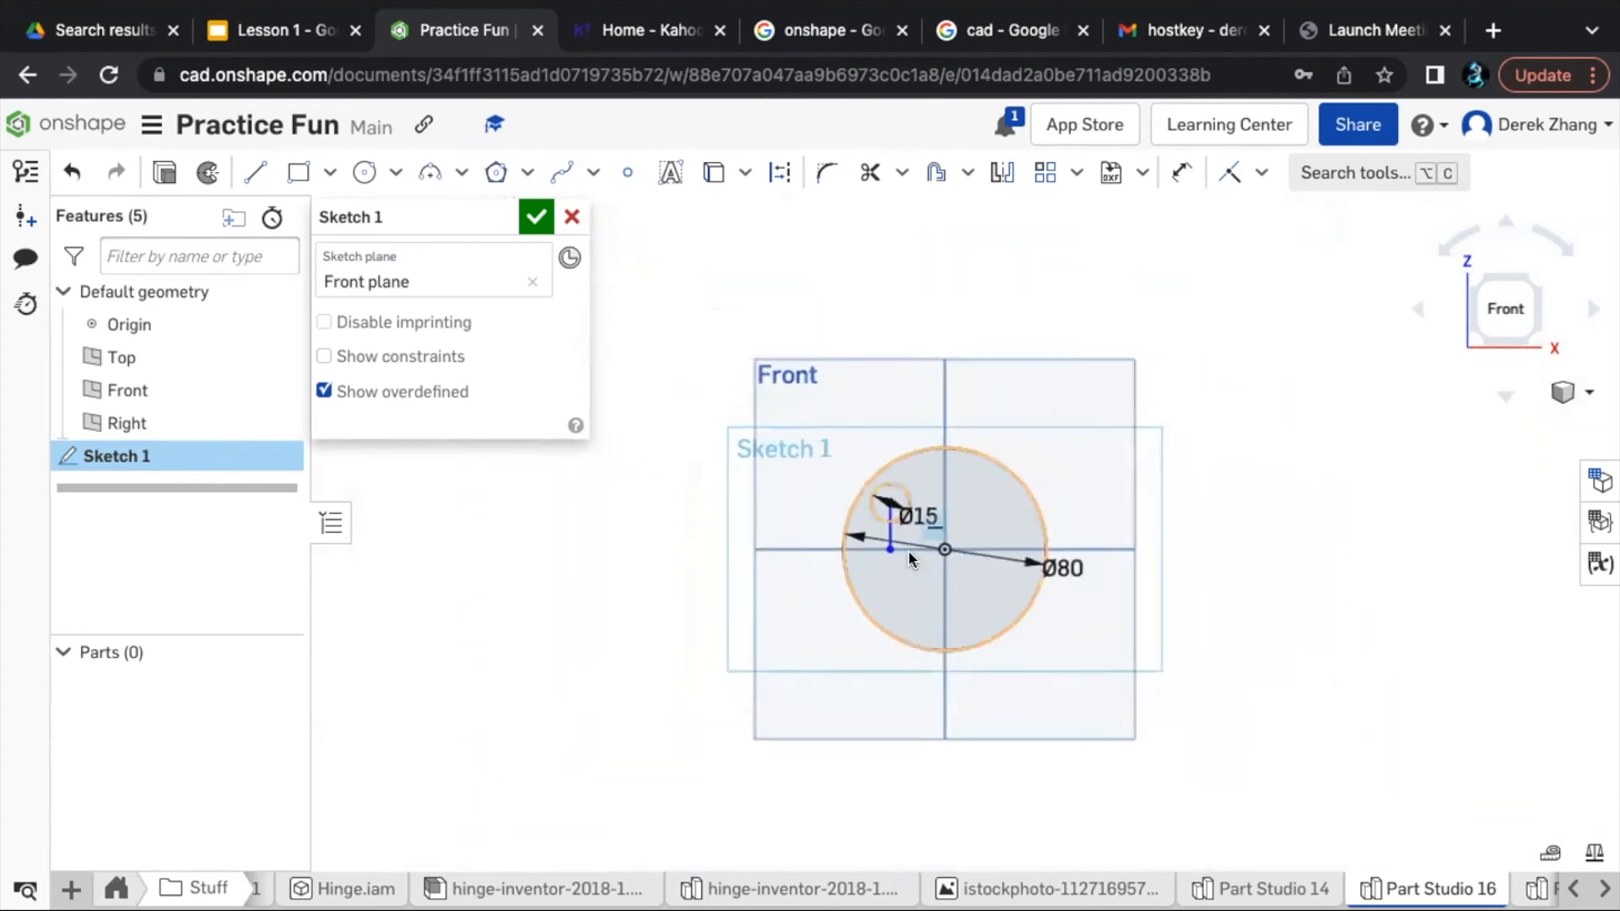
{"action": "scroll", "coordinate": [908, 550], "scroll_direction": "down", "scroll_amount": 1}
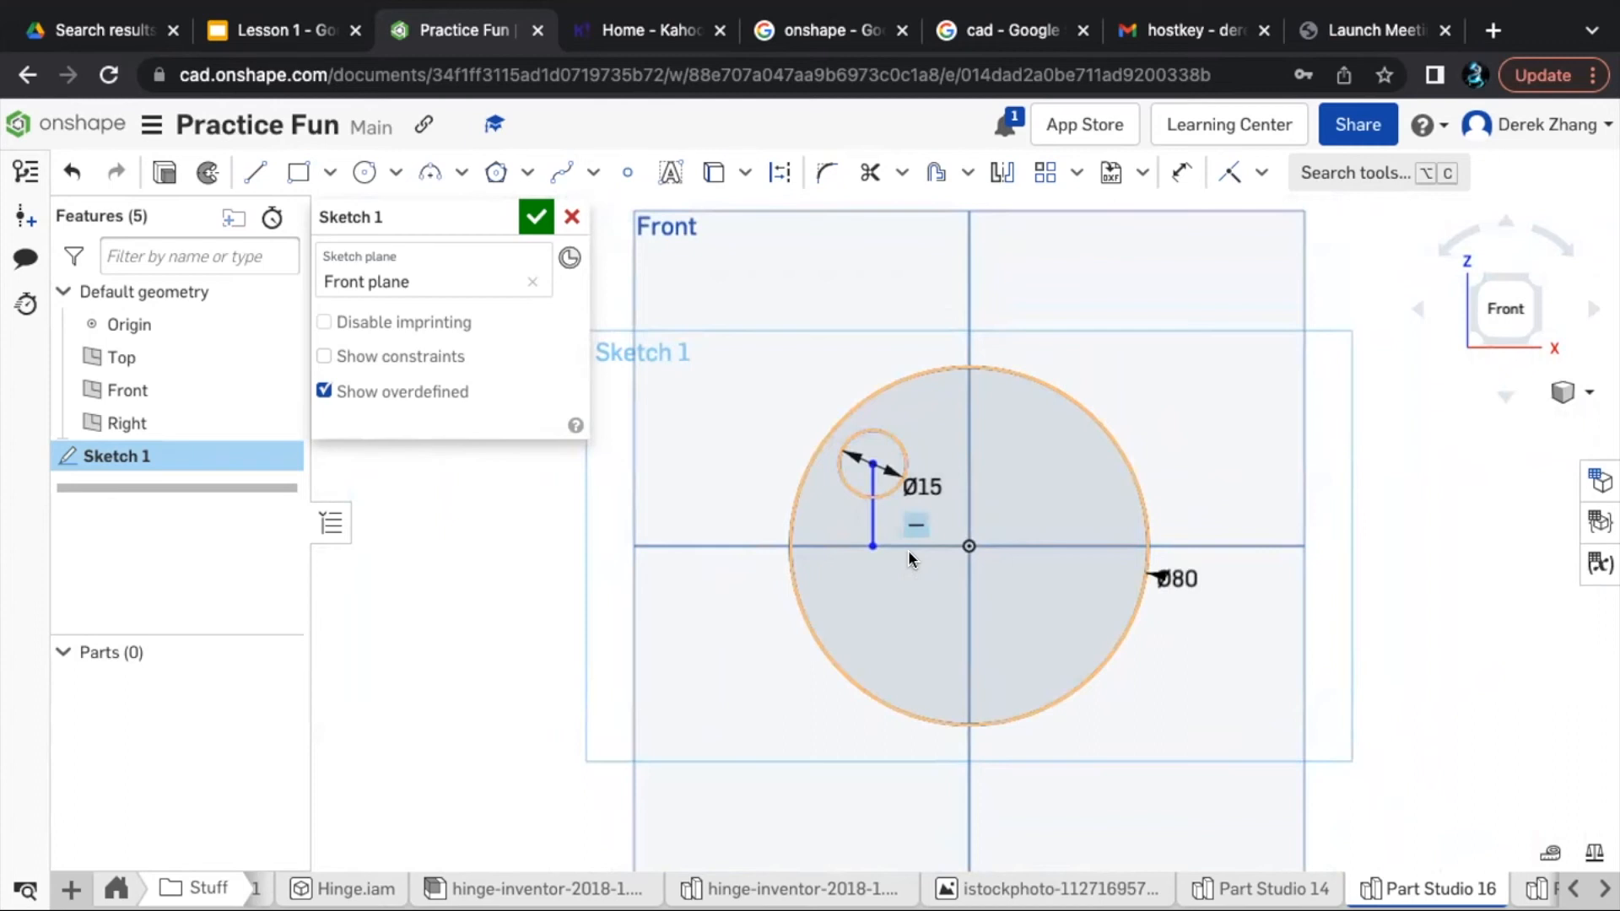
{"action": "scroll", "coordinate": [908, 550], "scroll_direction": "down", "scroll_amount": 3}
{"action": "scroll", "coordinate": [908, 557], "scroll_direction": "up", "scroll_amount": 2}
{"action": "scroll", "coordinate": [908, 561], "scroll_direction": "down", "scroll_amount": 5}
{"action": "scroll", "coordinate": [908, 568], "scroll_direction": "up", "scroll_amount": 5}
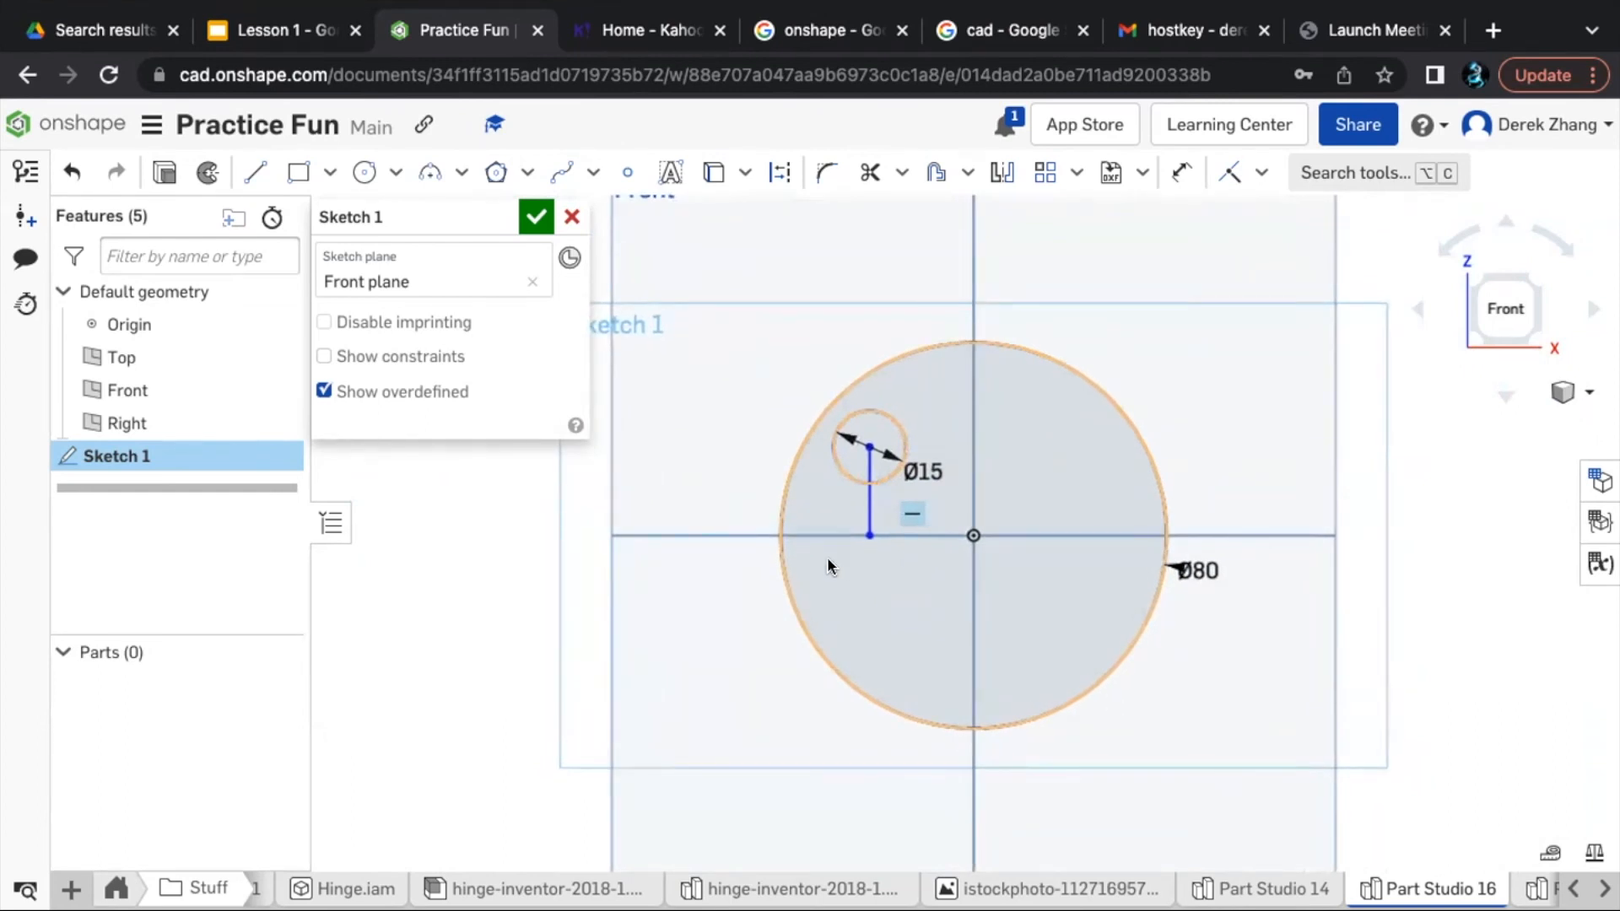
{"action": "right_click_drag", "start_coordinate": [744, 579], "coordinate": [800, 565]}
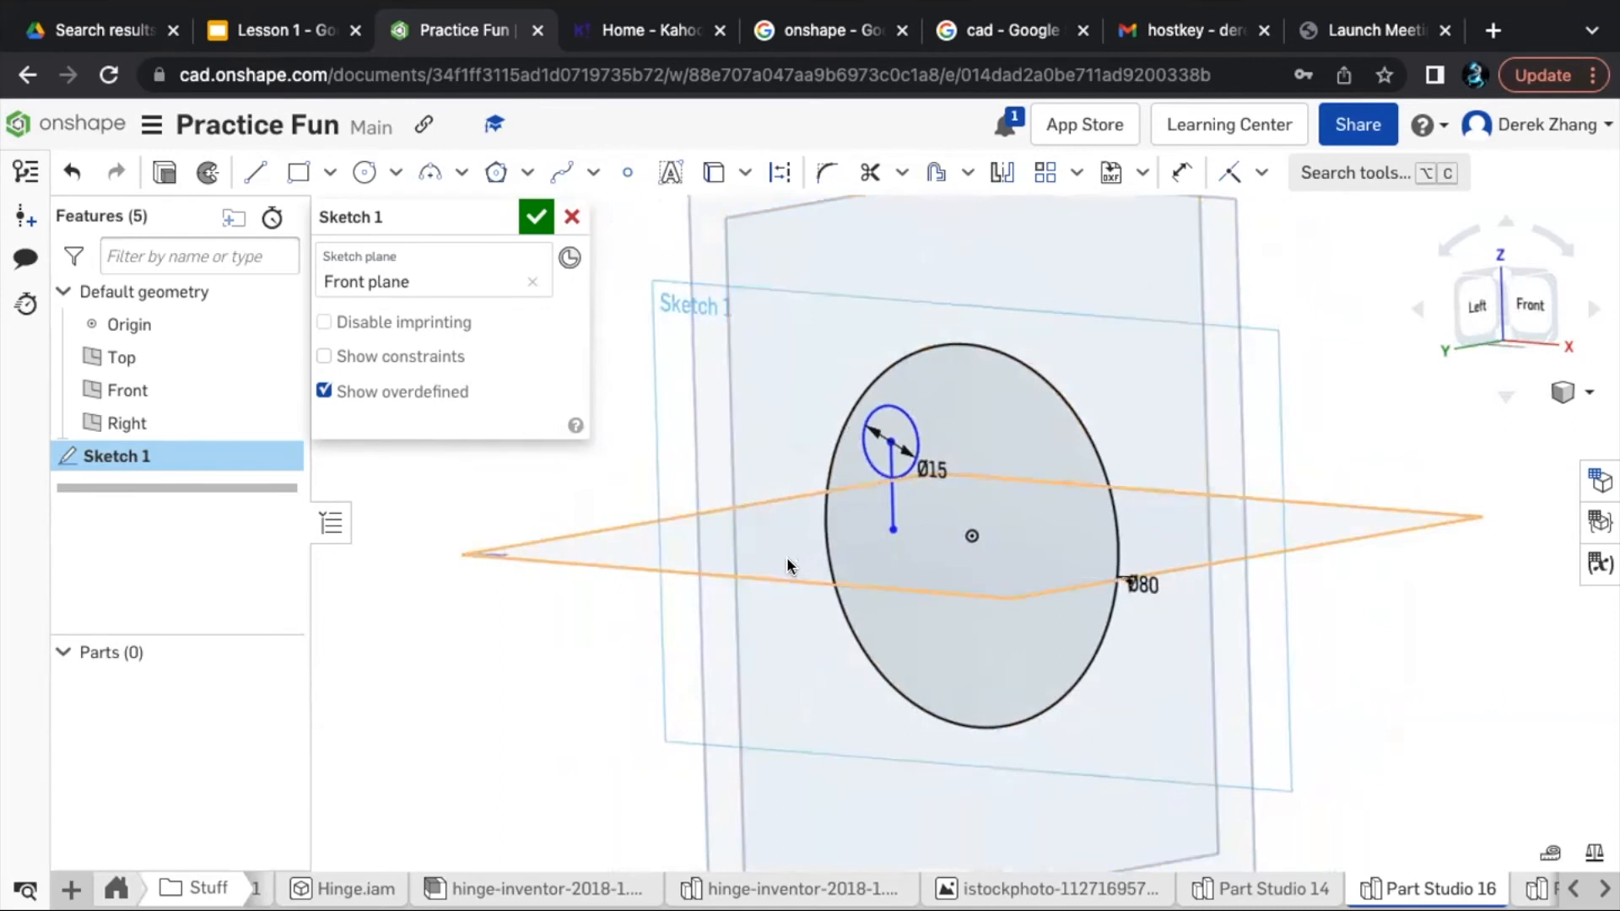
{"action": "key", "text": "n"}
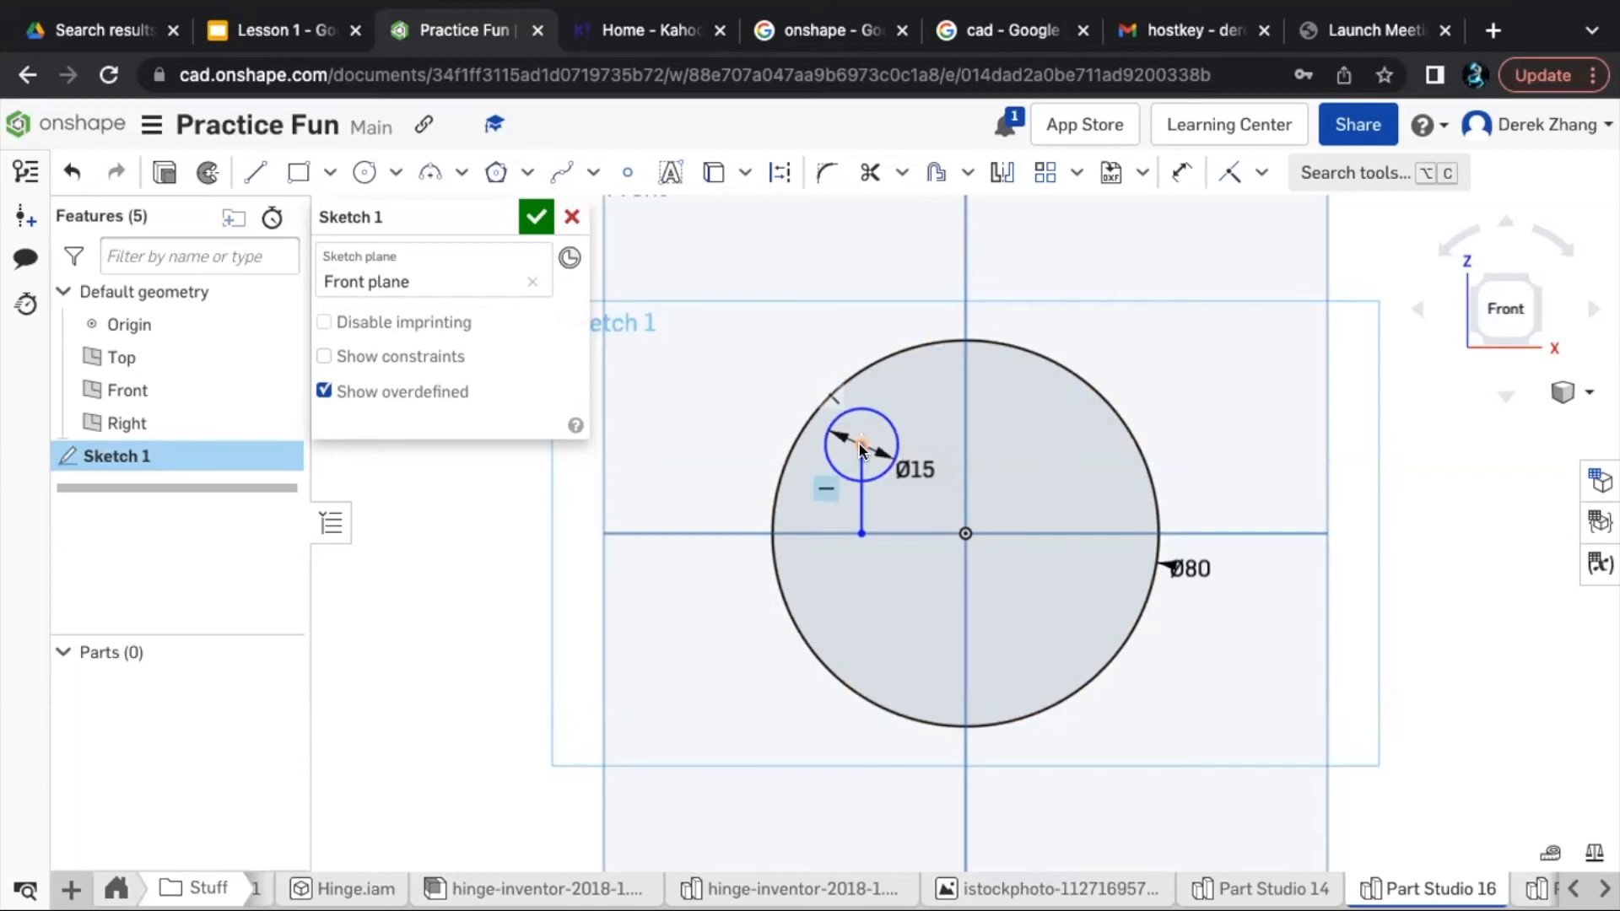
- Sketch a horizontal line about 21.6 mm long from the small eye circle's centre to the vertical centreline above the origin
{"action": "key", "text": "l"}
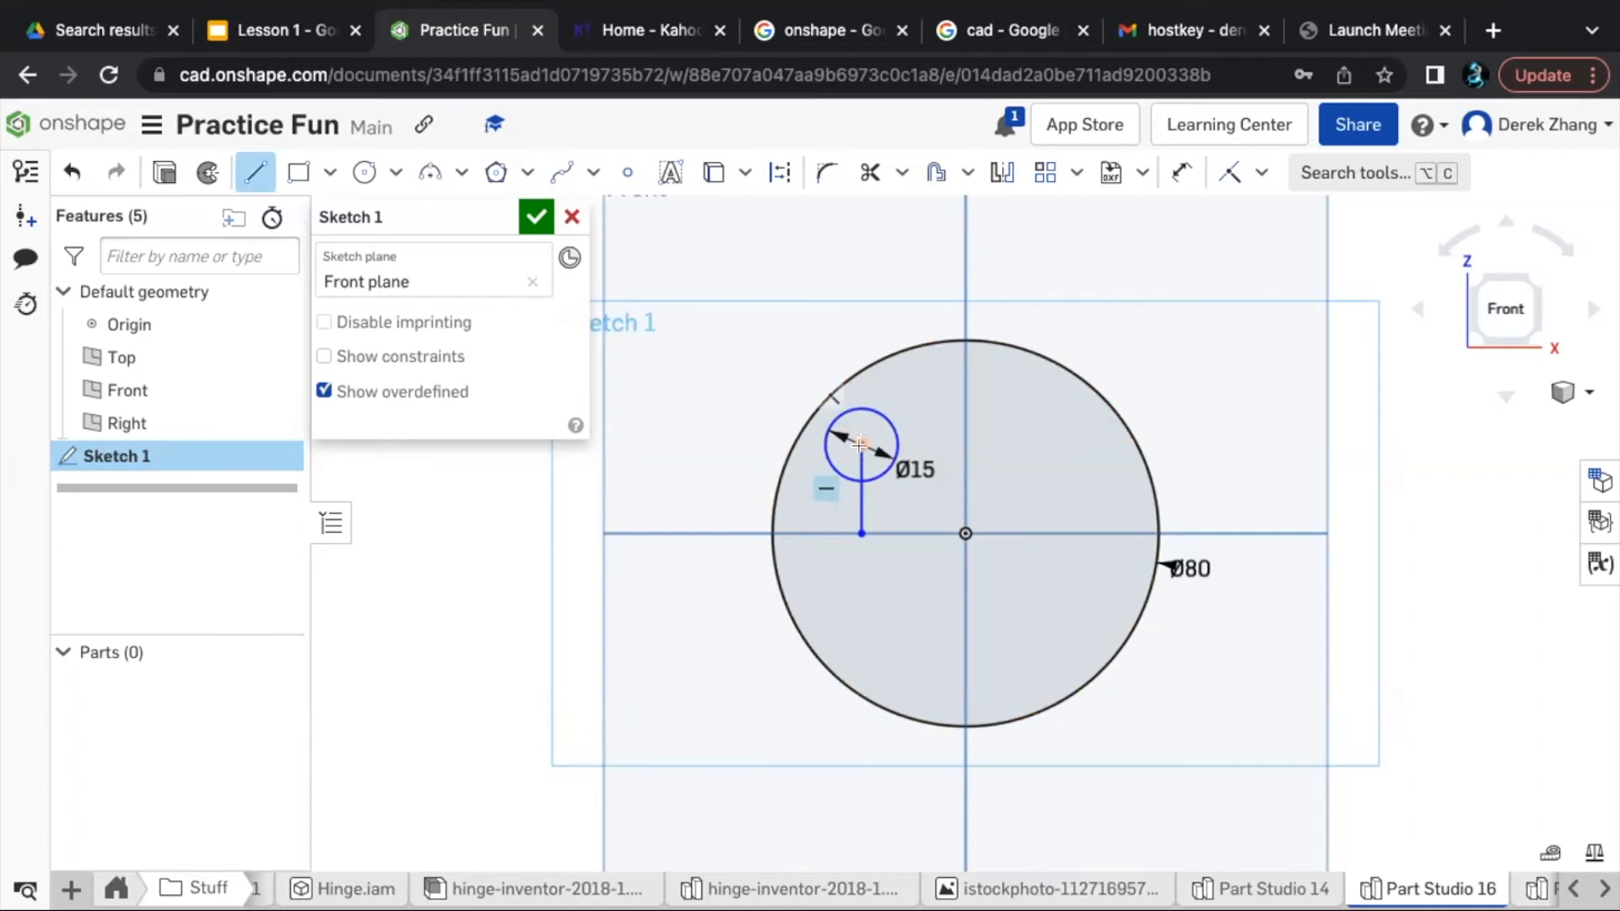
{"action": "left_click", "coordinate": [860, 445]}
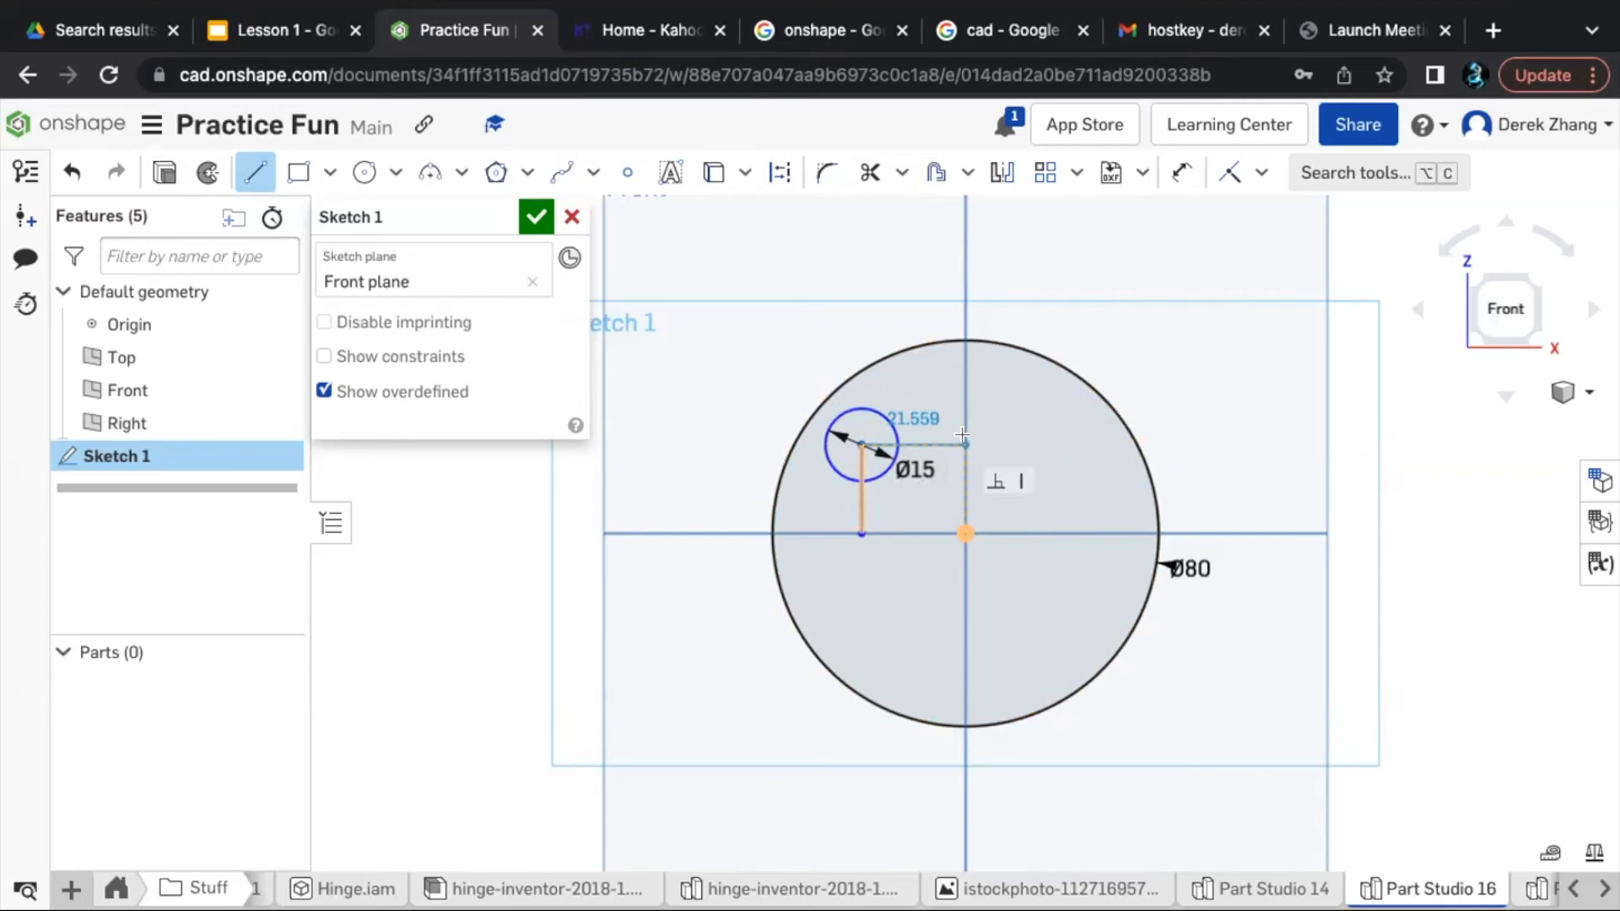
{"action": "left_click", "coordinate": [961, 435]}
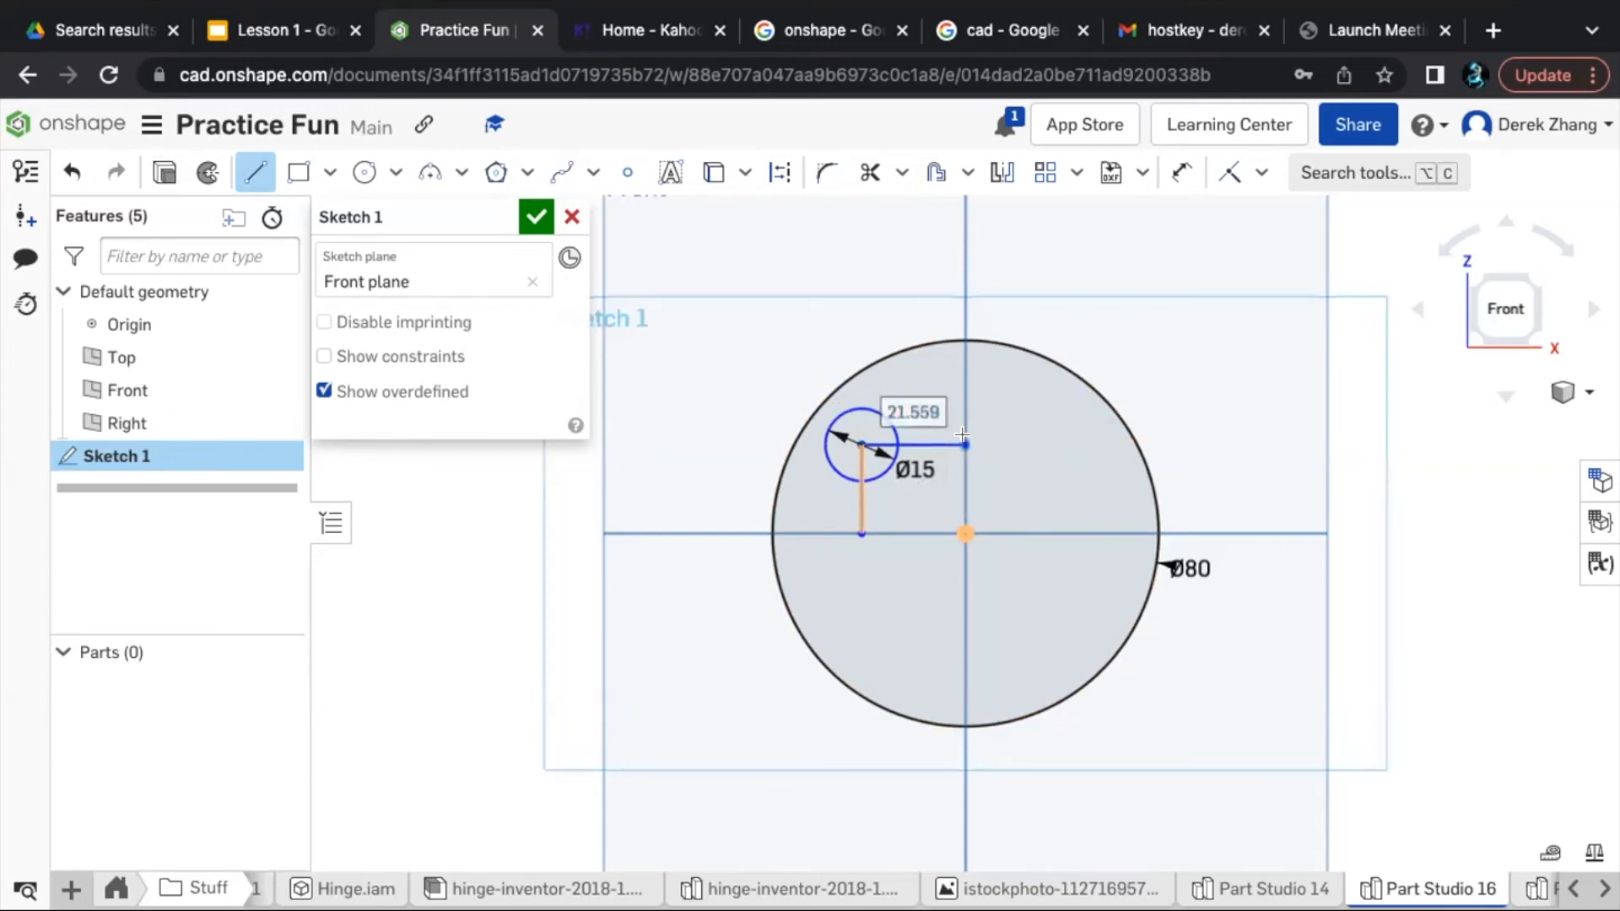
- Dimension the vertical line below the eye circle's centre to 15 mm, placing the dimension outside the large circle
{"action": "key", "text": "u"}
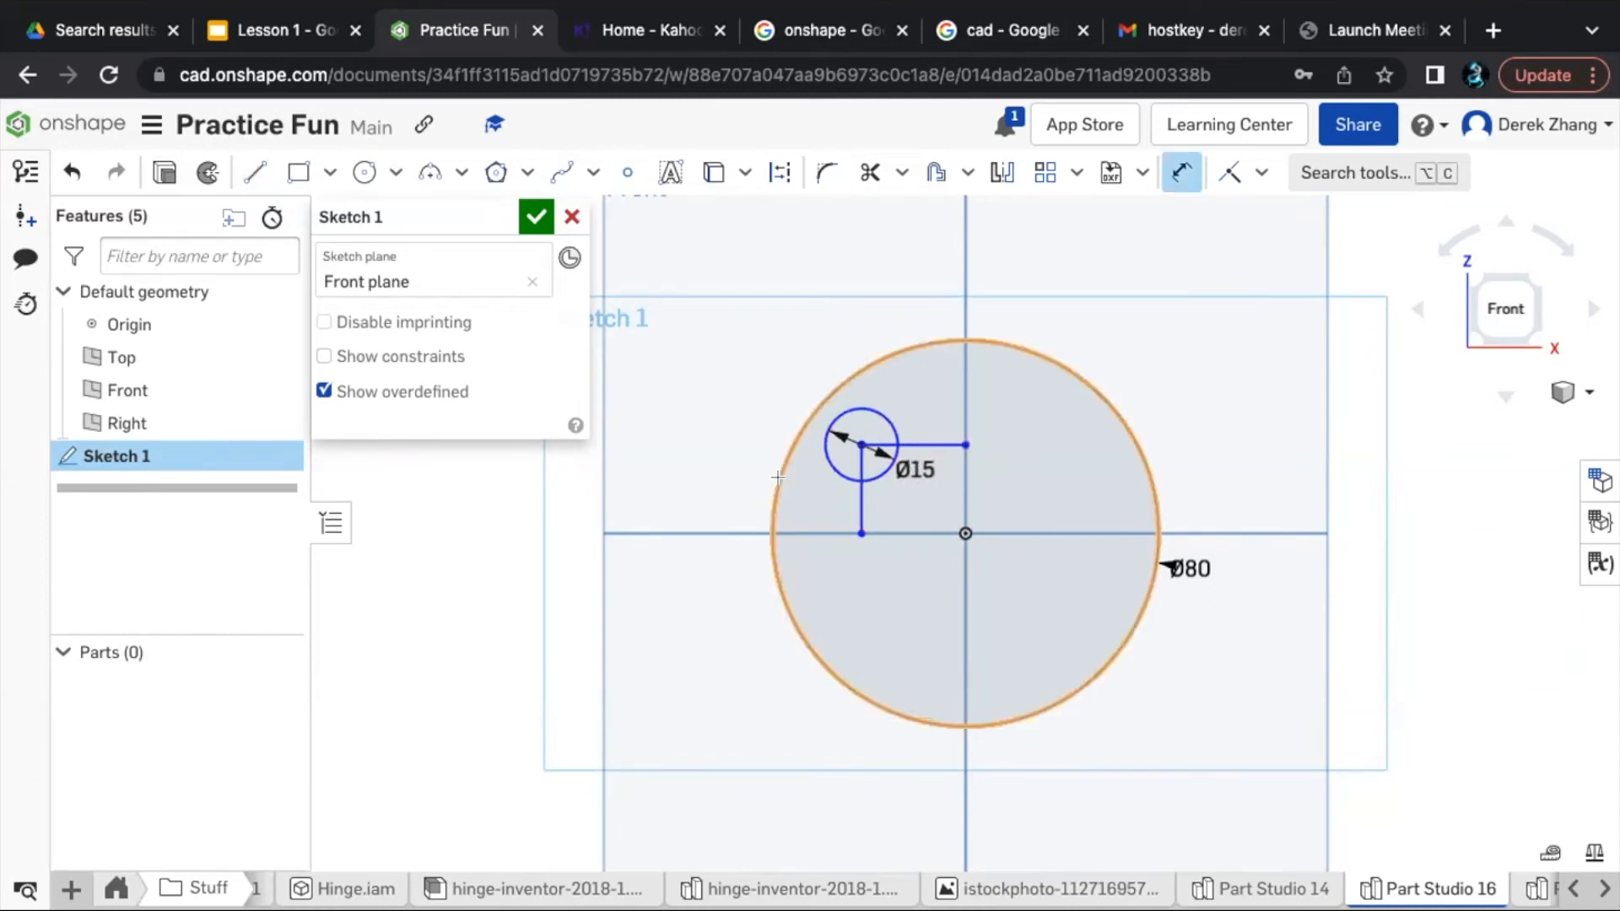
{"action": "left_click", "coordinate": [862, 516]}
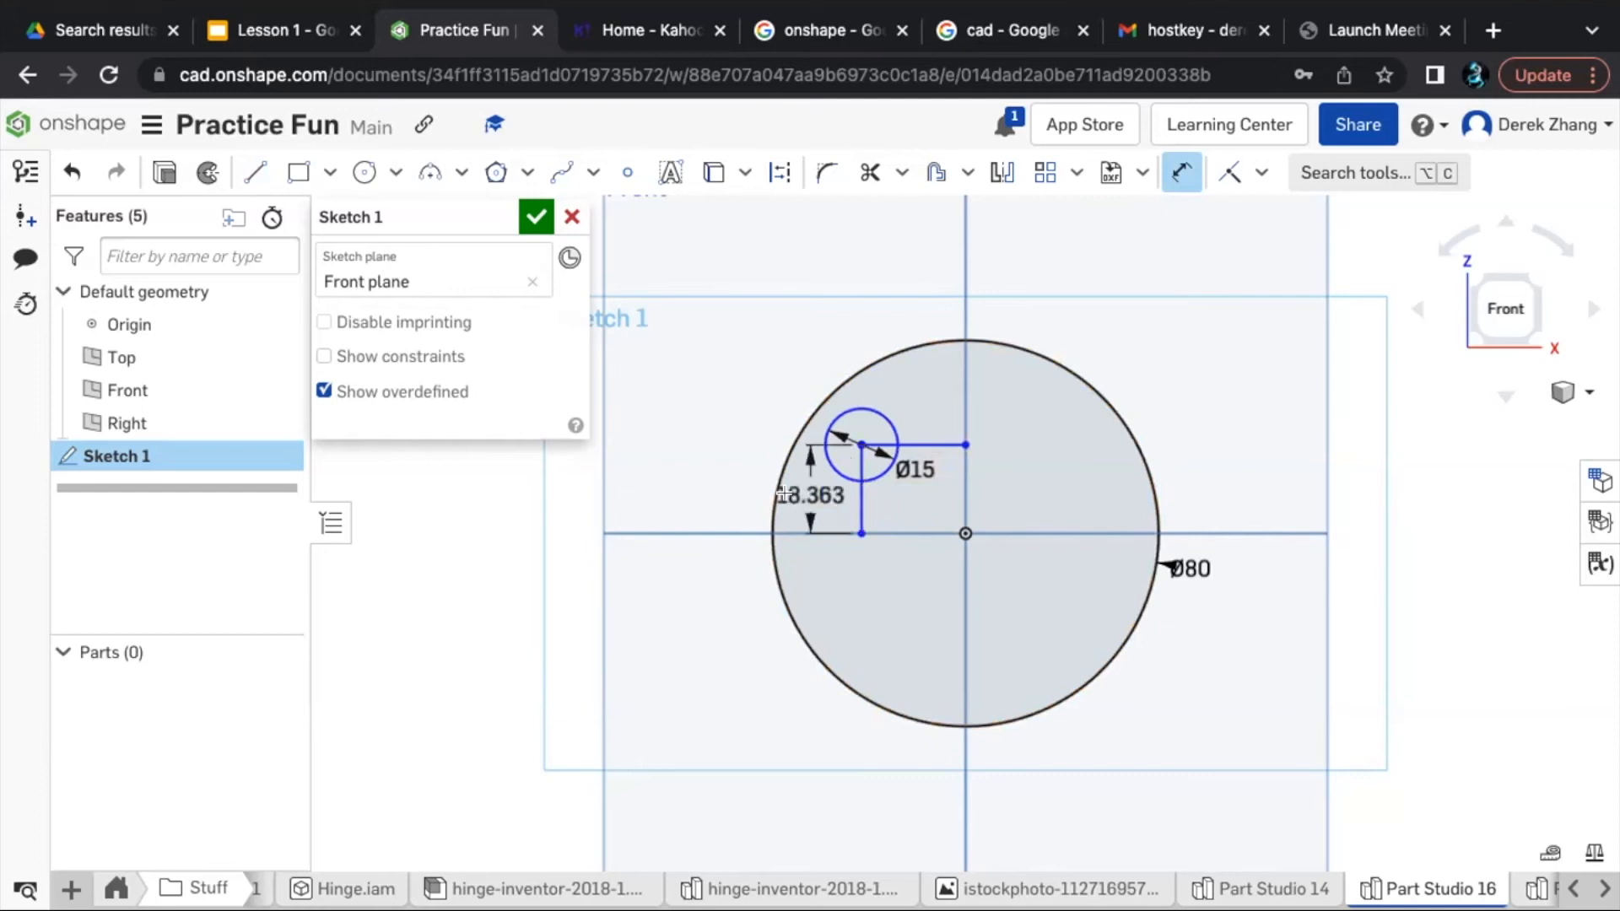
{"action": "left_click", "coordinate": [672, 510]}
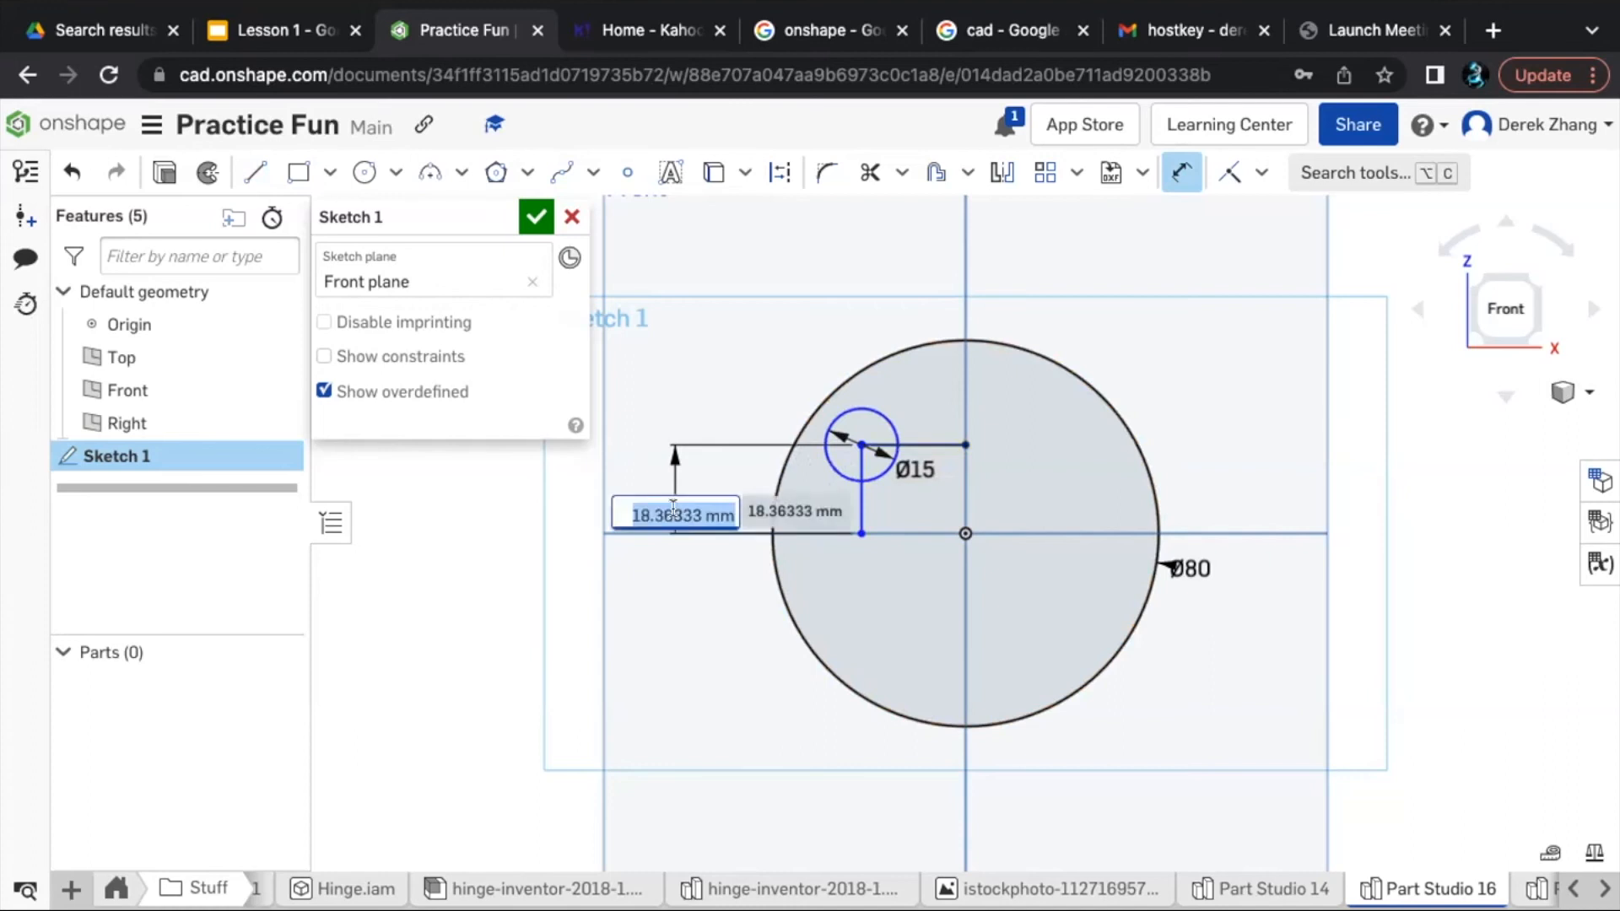
{"action": "type", "text": "15mm"}
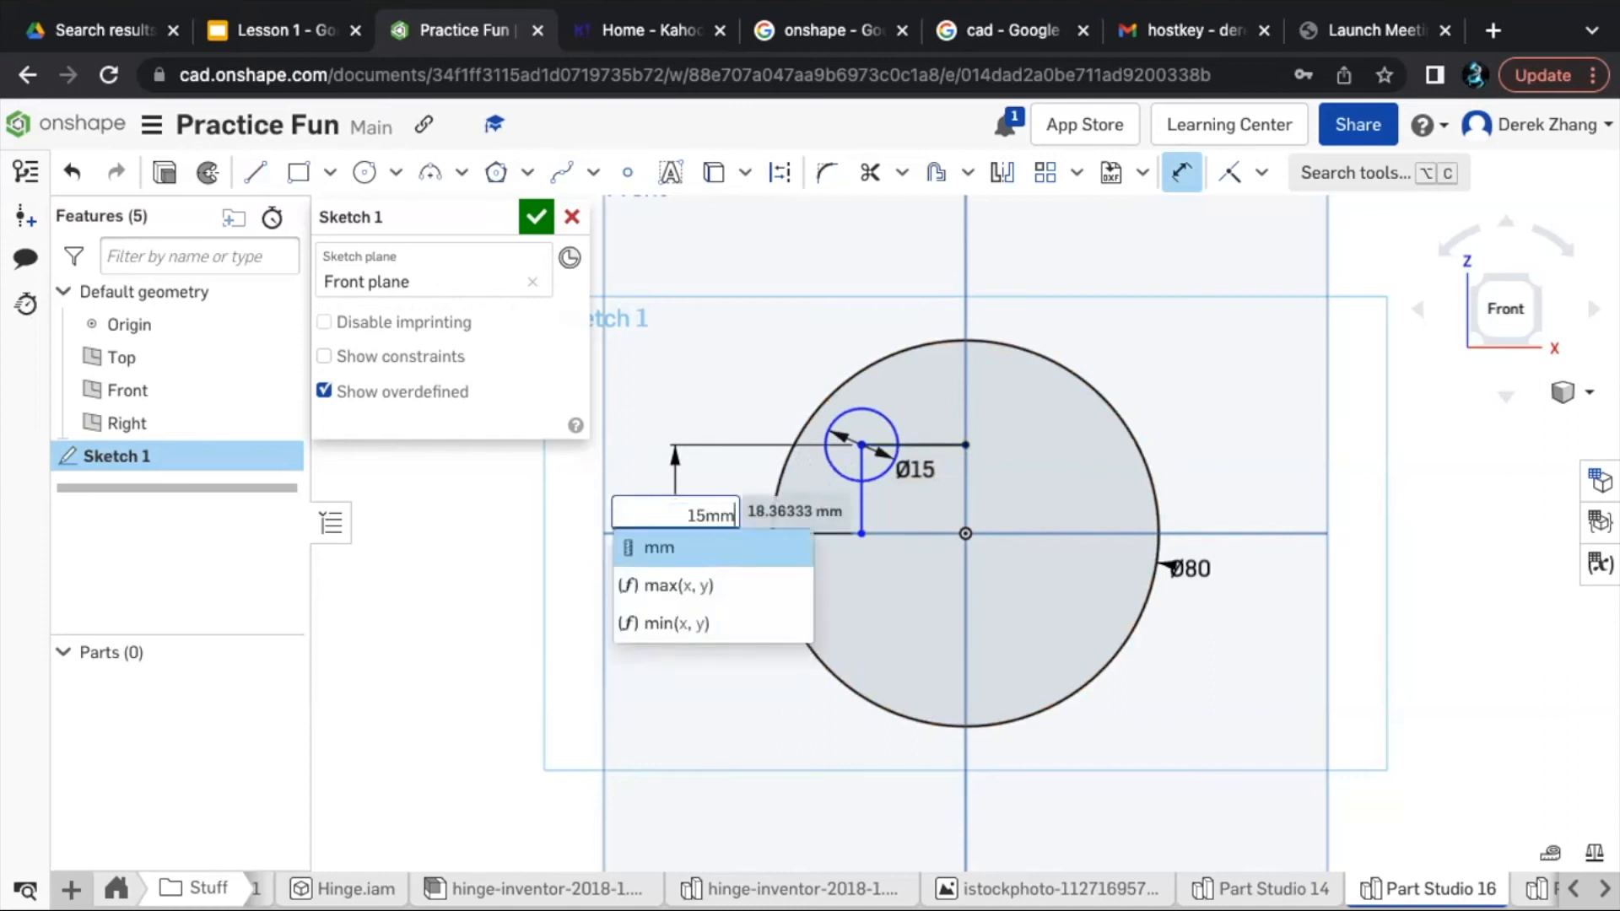
{"action": "key", "text": "Return"}
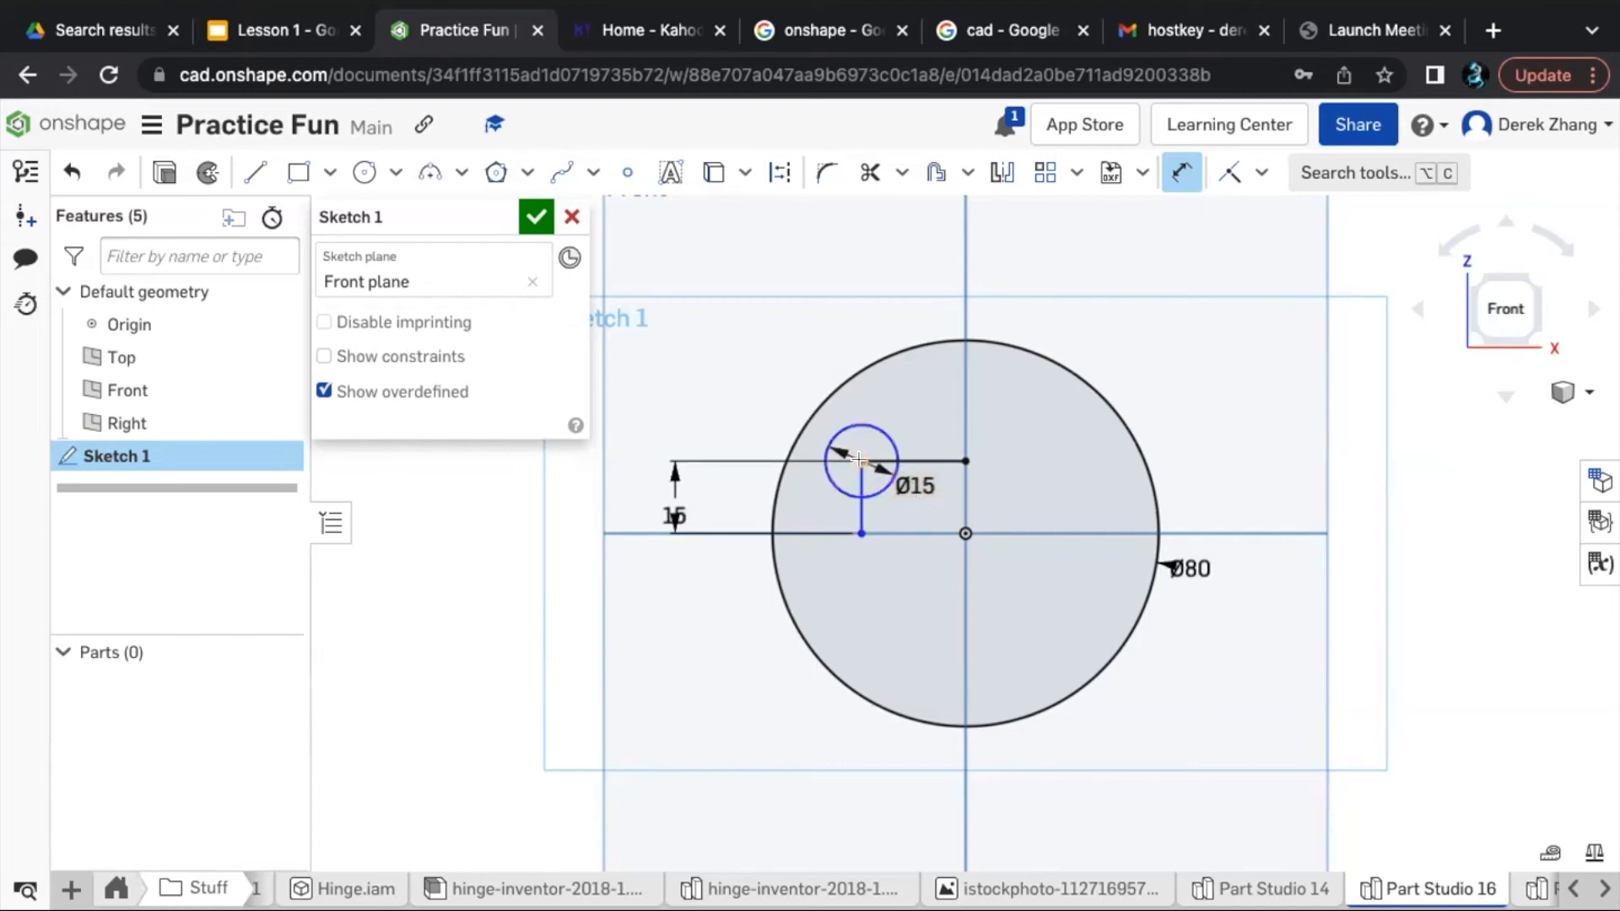
- Dimension the horizontal line from the eye circle's centre to the vertical centreline to 18 mm
{"action": "key", "text": "Escape"}
{"action": "left_click", "coordinate": [899, 459]}
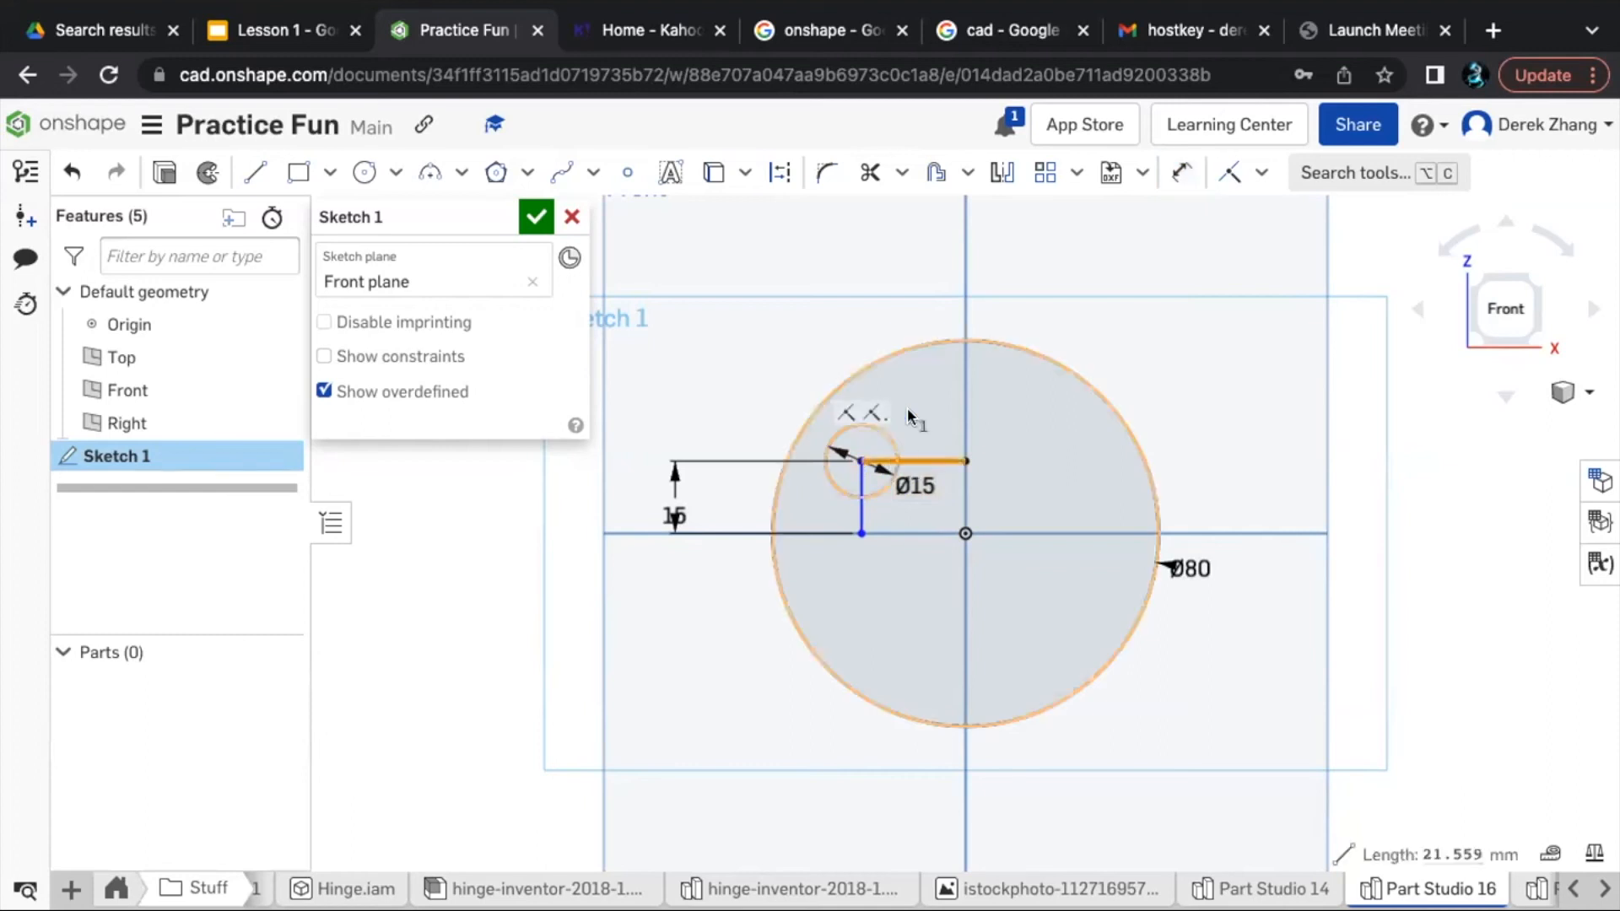
{"action": "key", "text": "d"}
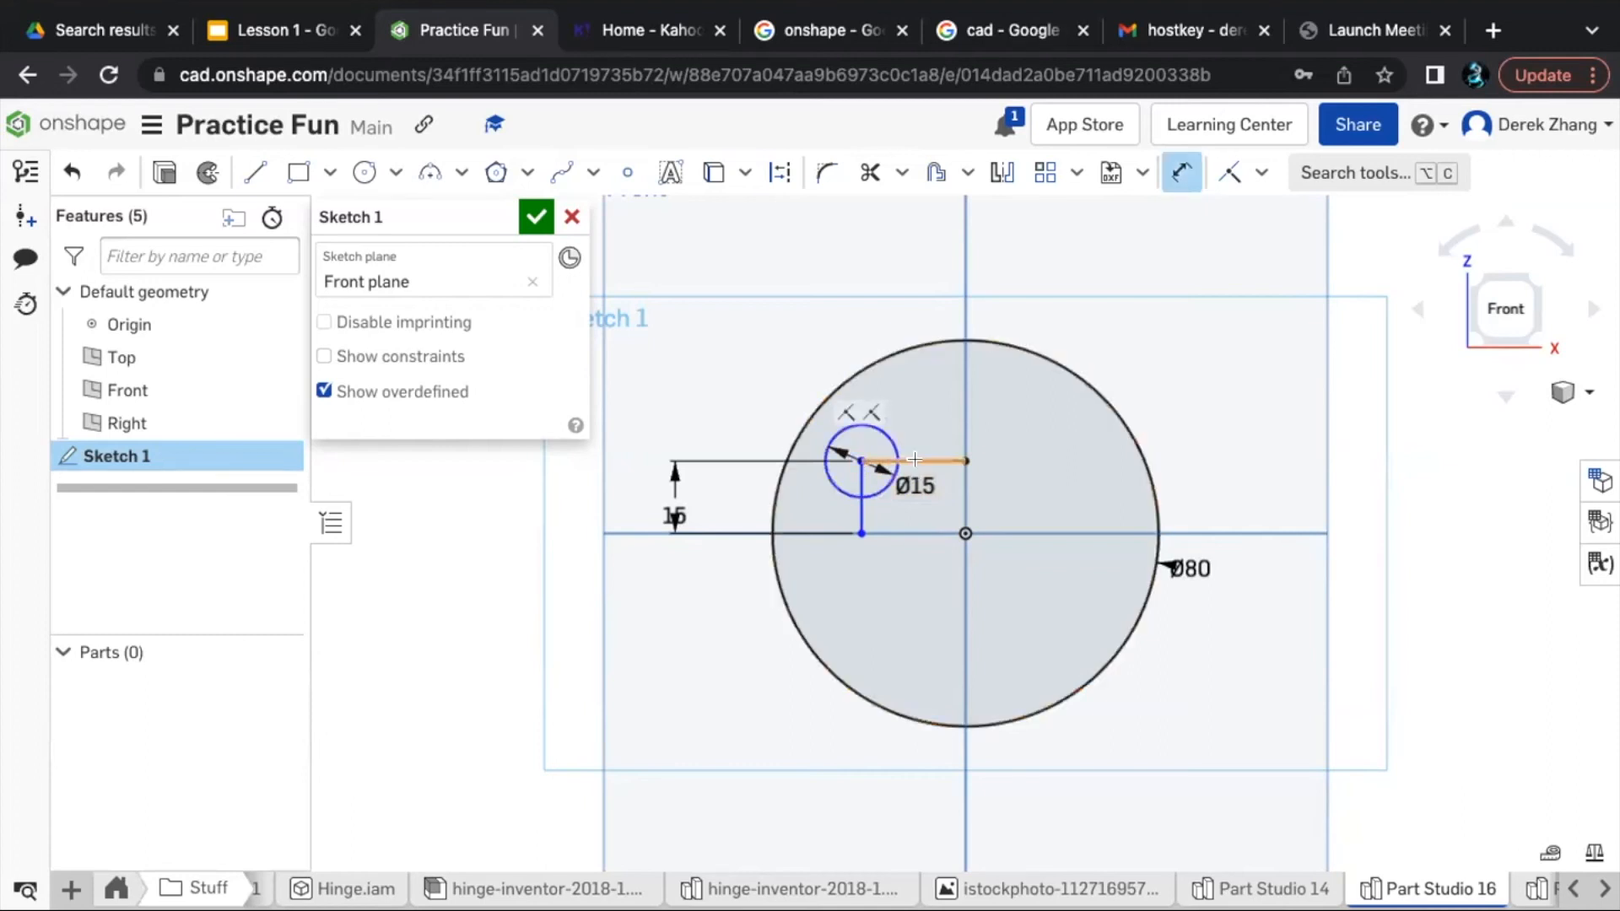
{"action": "left_click", "coordinate": [922, 398]}
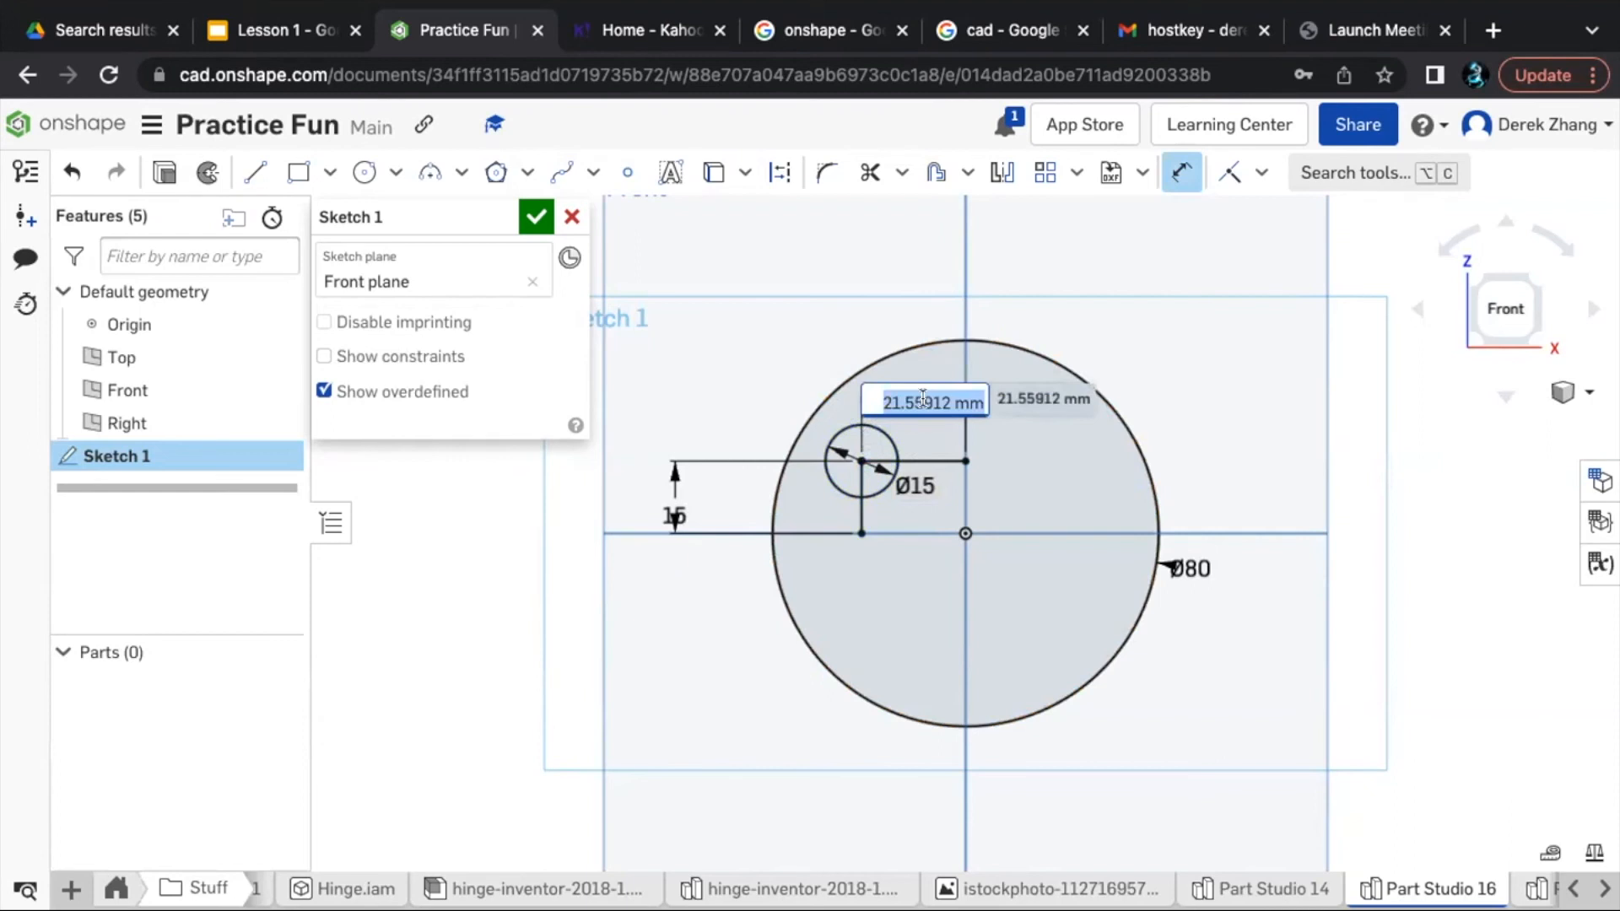
{"action": "type", "text": "18"}
{"action": "key", "text": "Return"}
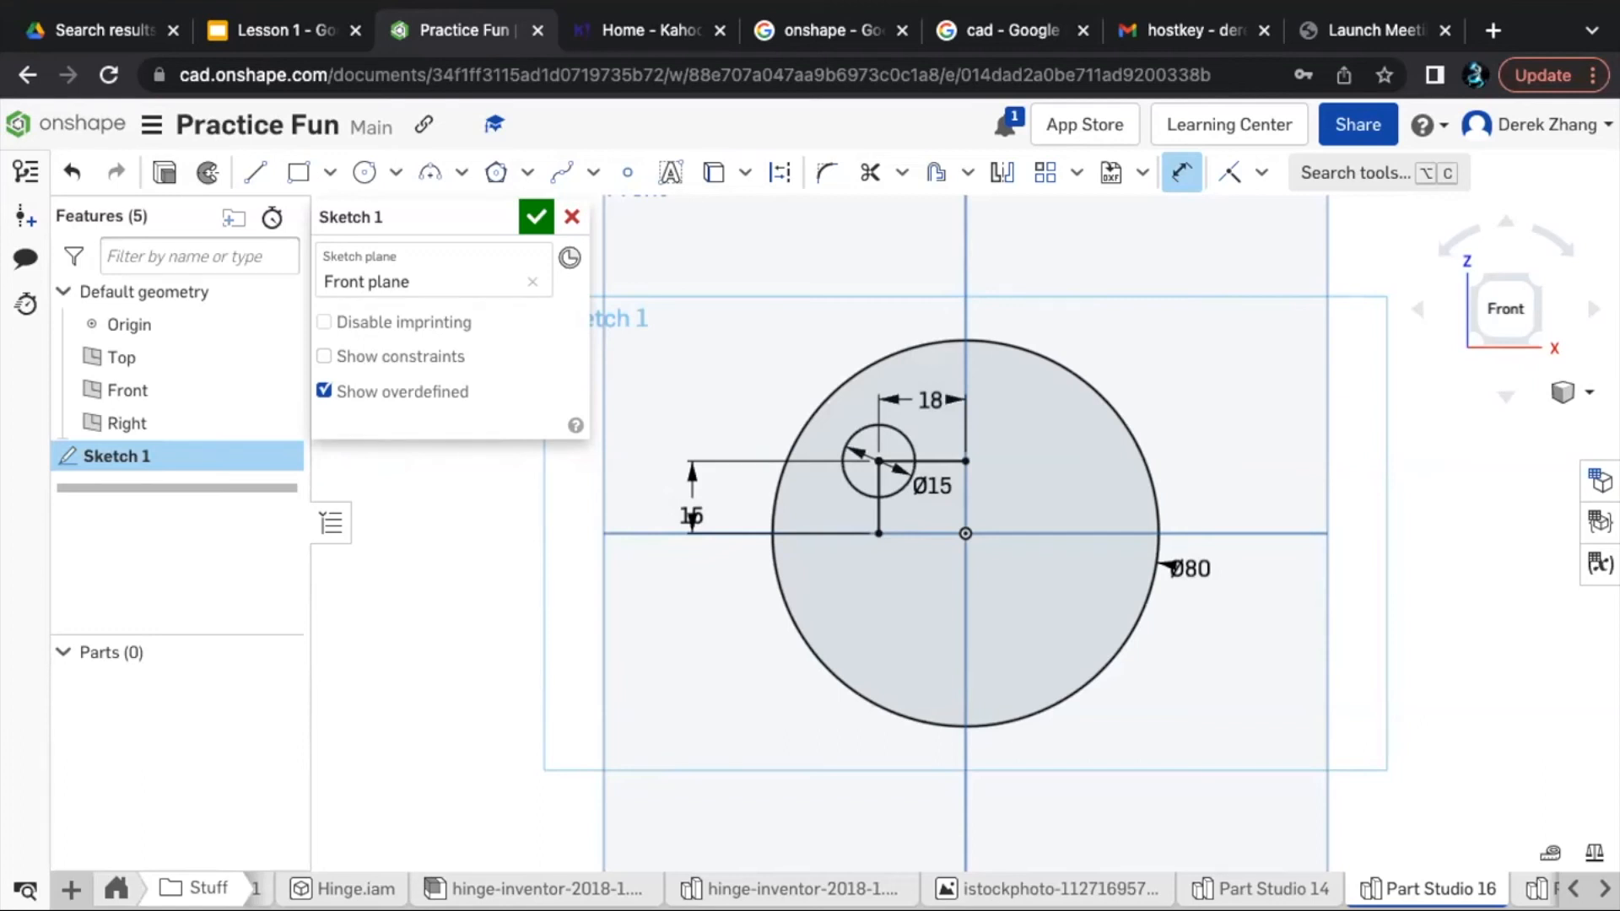
- Mirror the 15 mm eye circle about the Right plane to create the second eye
{"action": "key", "text": "c"}
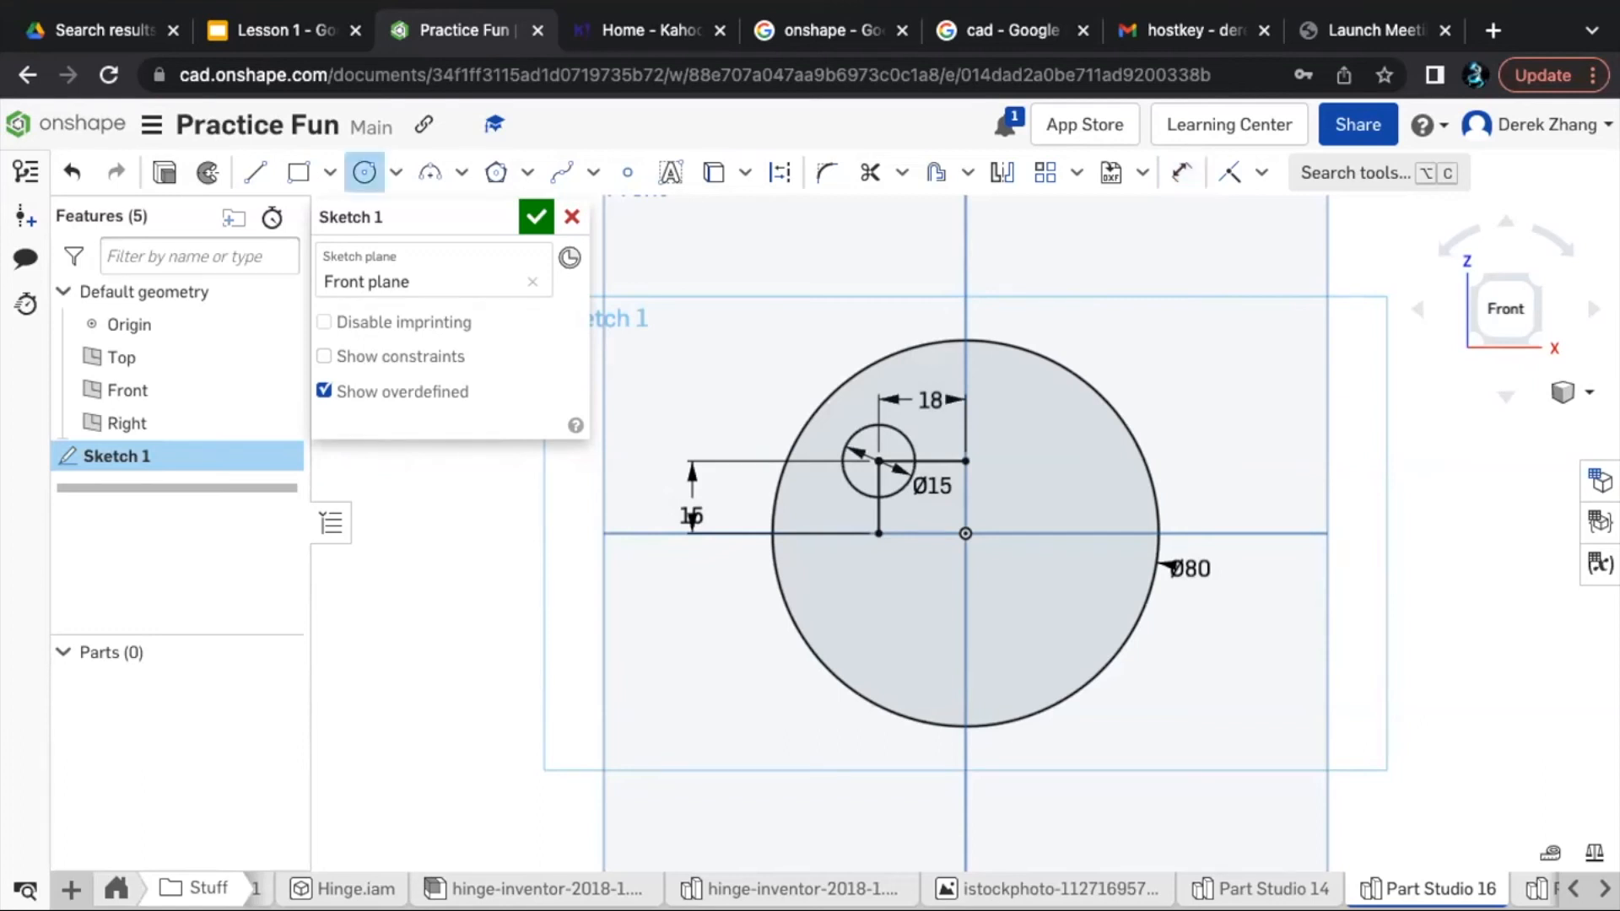
{"action": "key", "text": "Escape"}
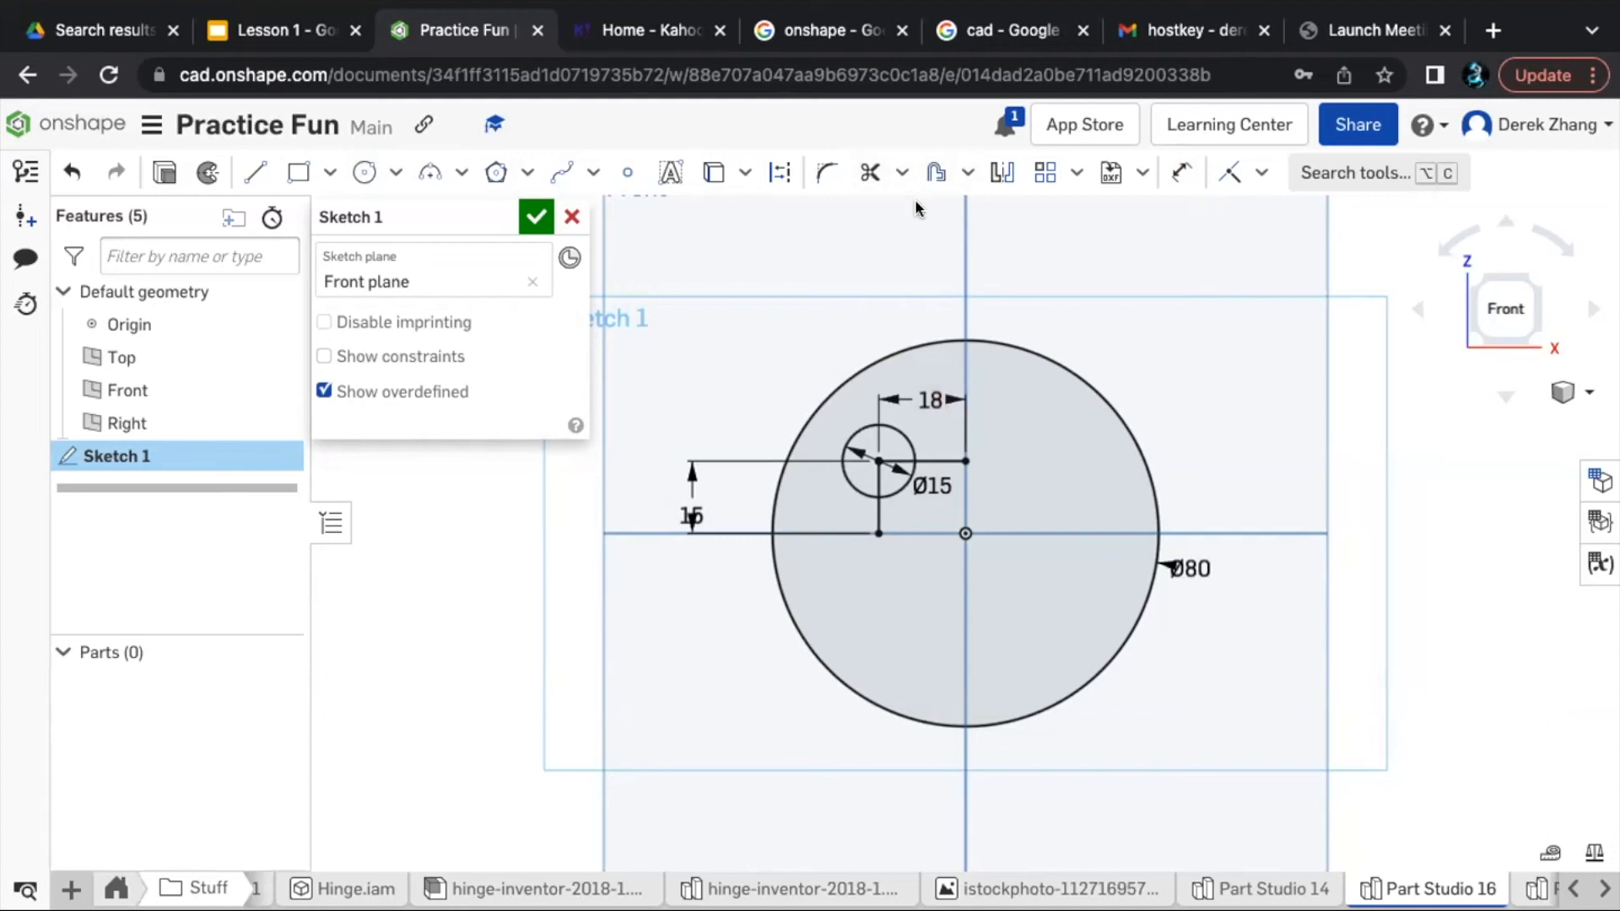
{"action": "left_click", "coordinate": [997, 172]}
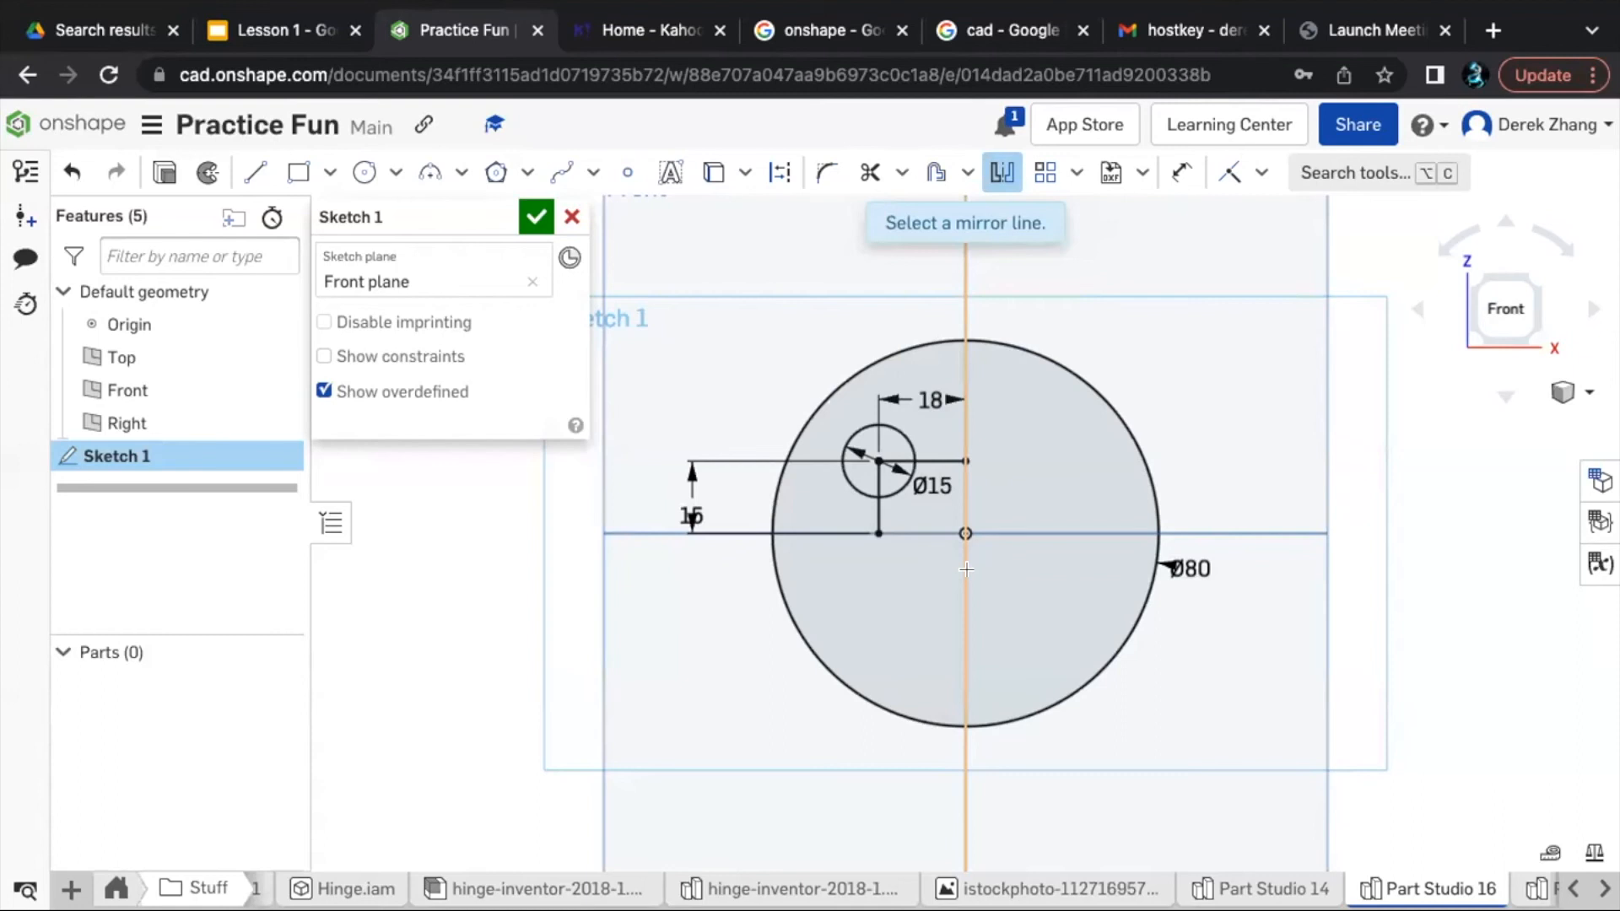
{"action": "left_click", "coordinate": [966, 569]}
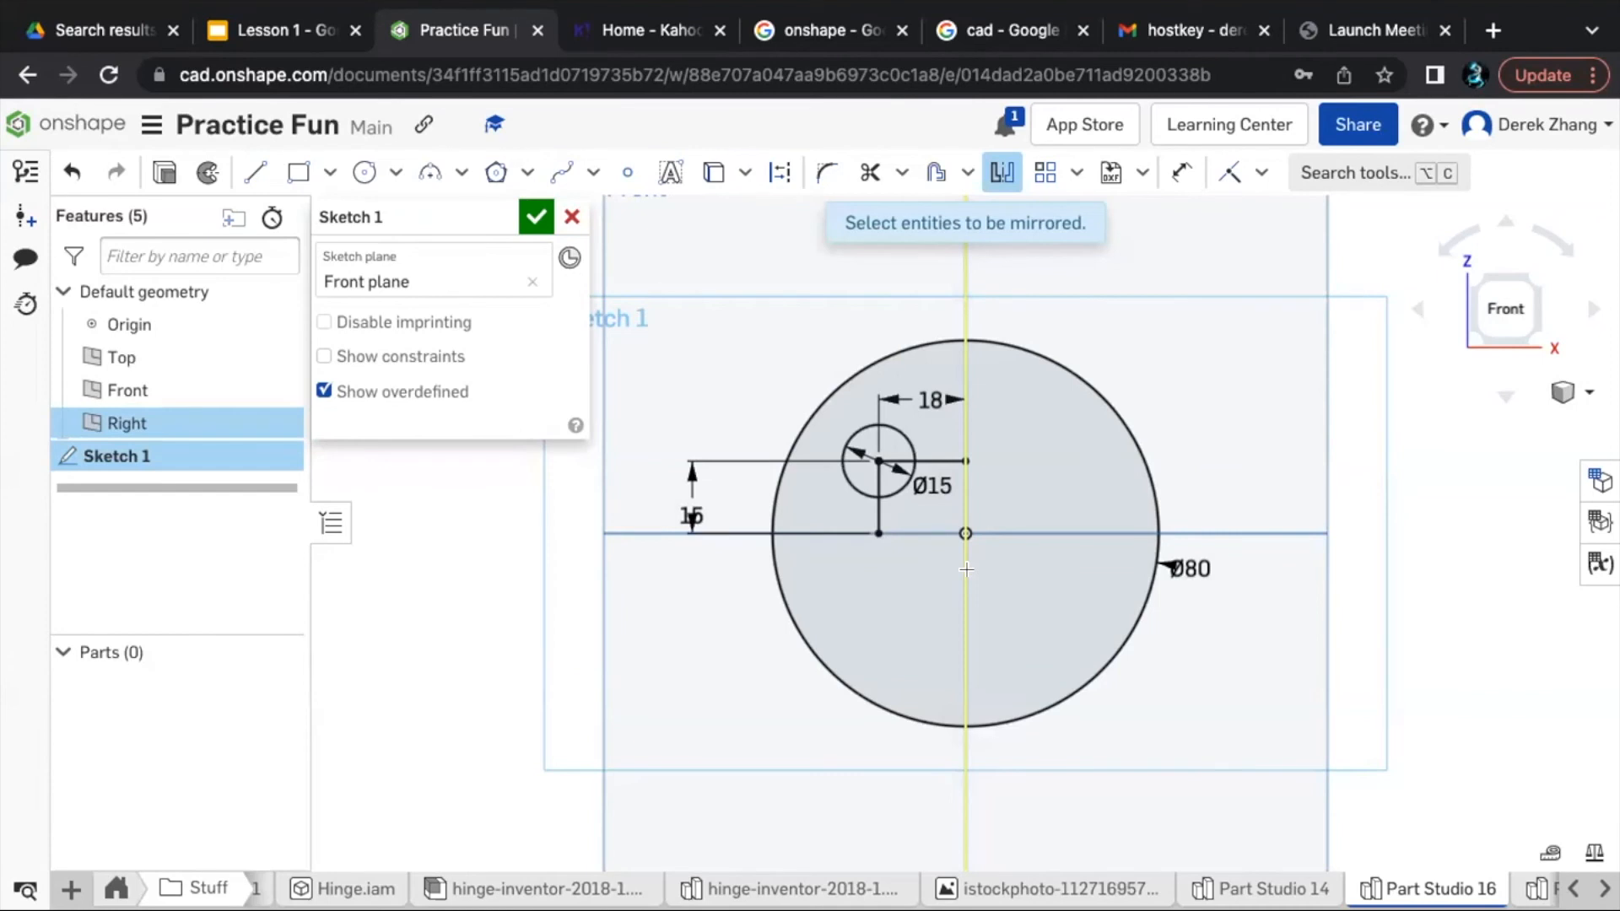
{"action": "left_click", "coordinate": [898, 498]}
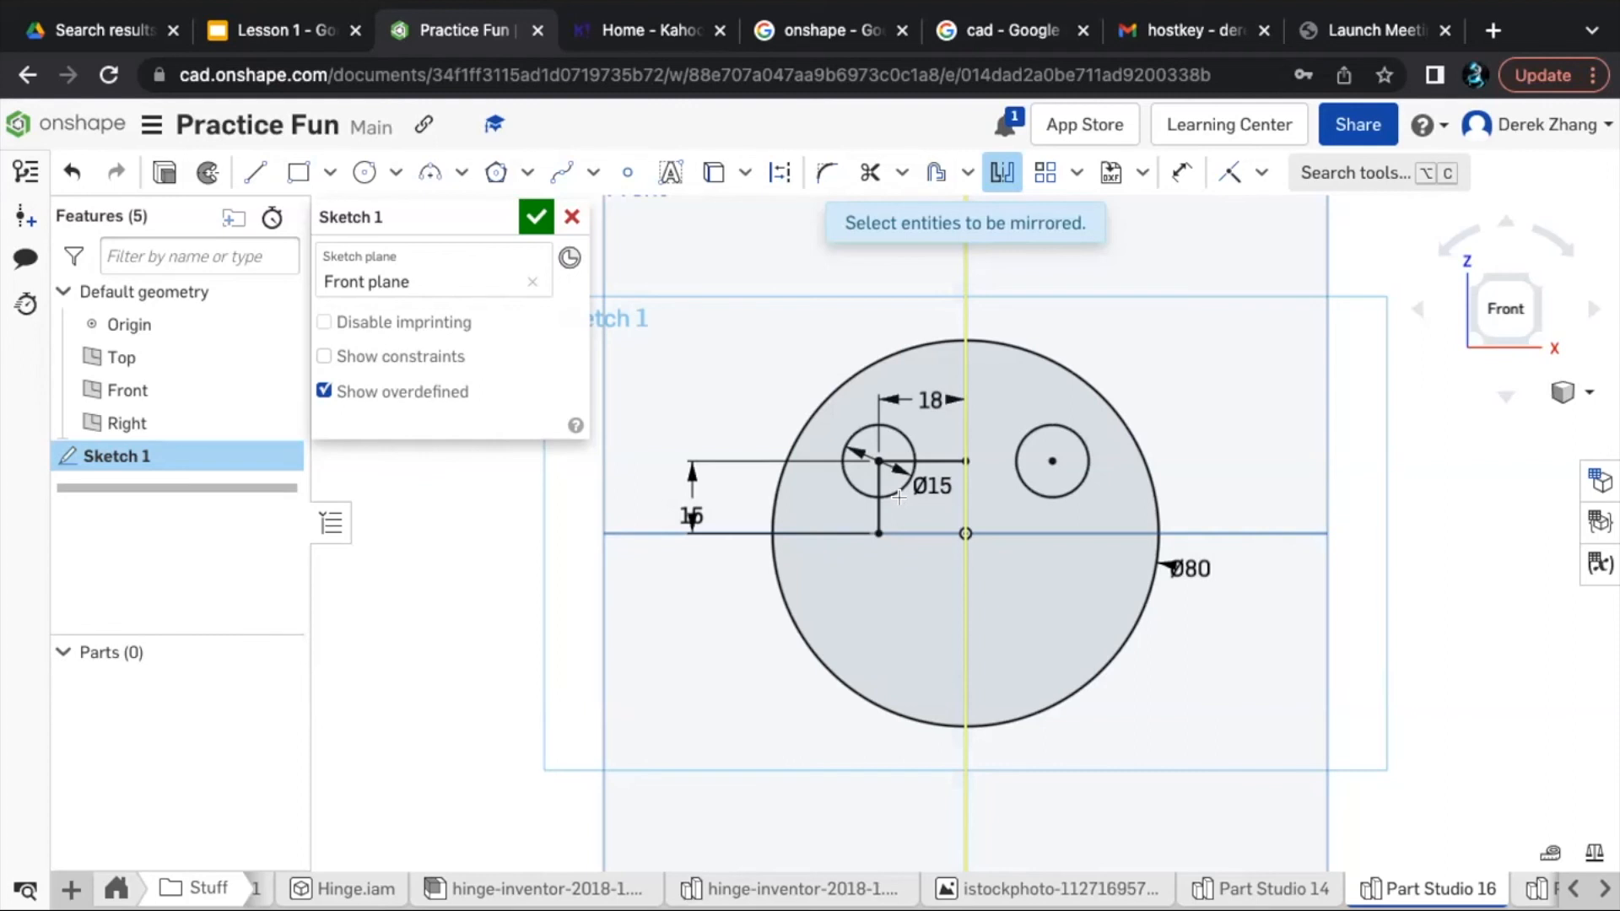
{"action": "scroll", "coordinate": [974, 544], "scroll_direction": "up", "scroll_amount": 1}
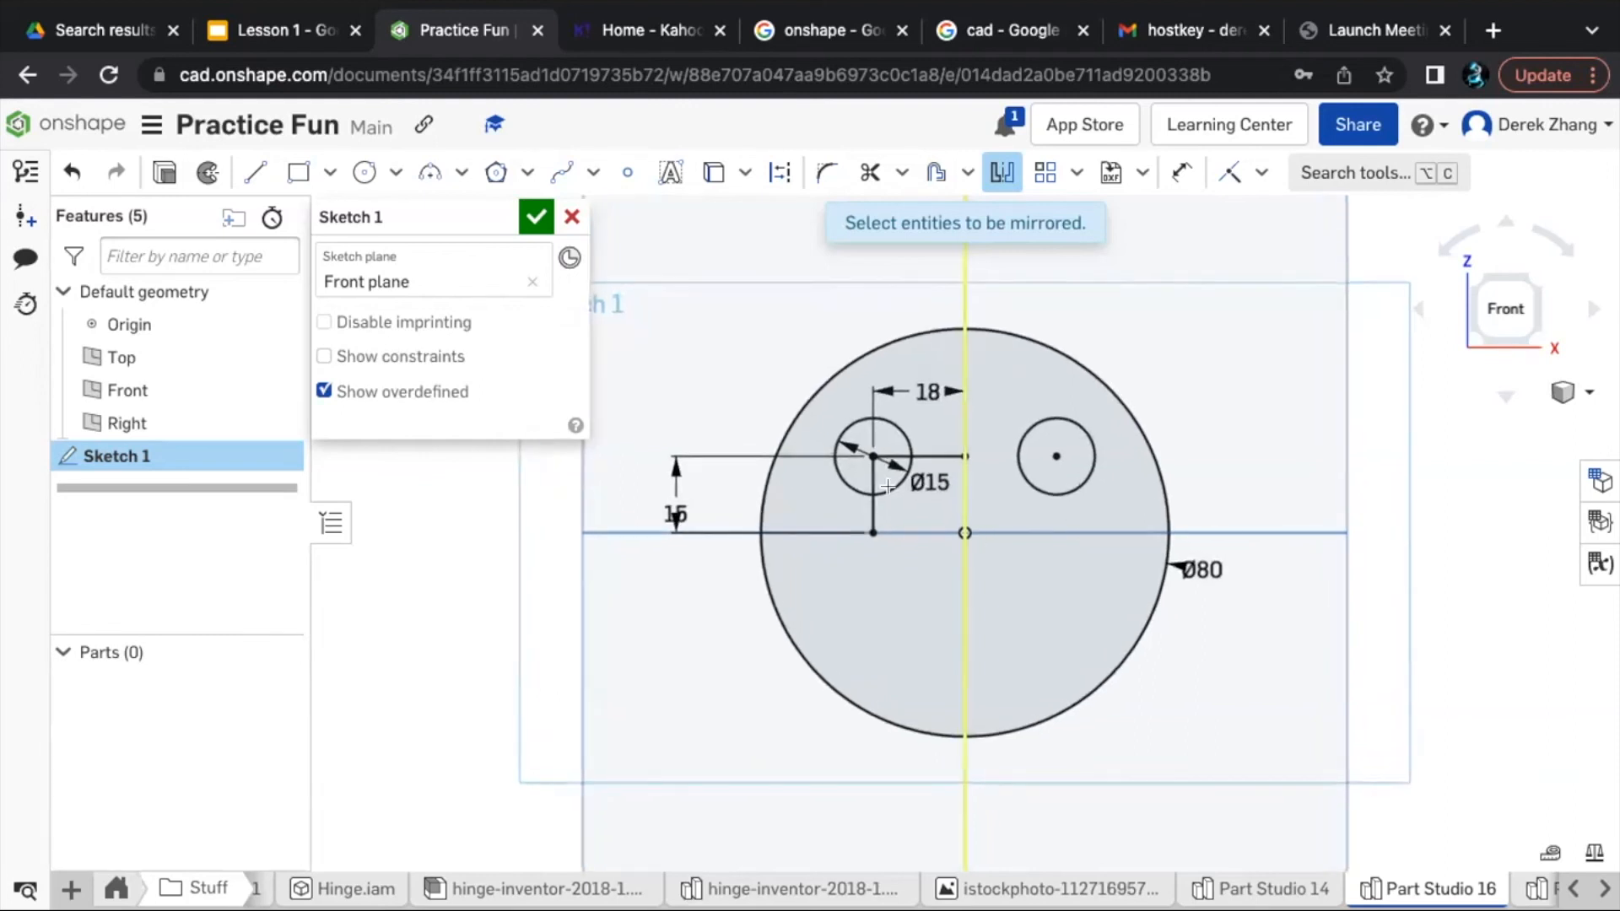
{"action": "key", "text": "Escape"}
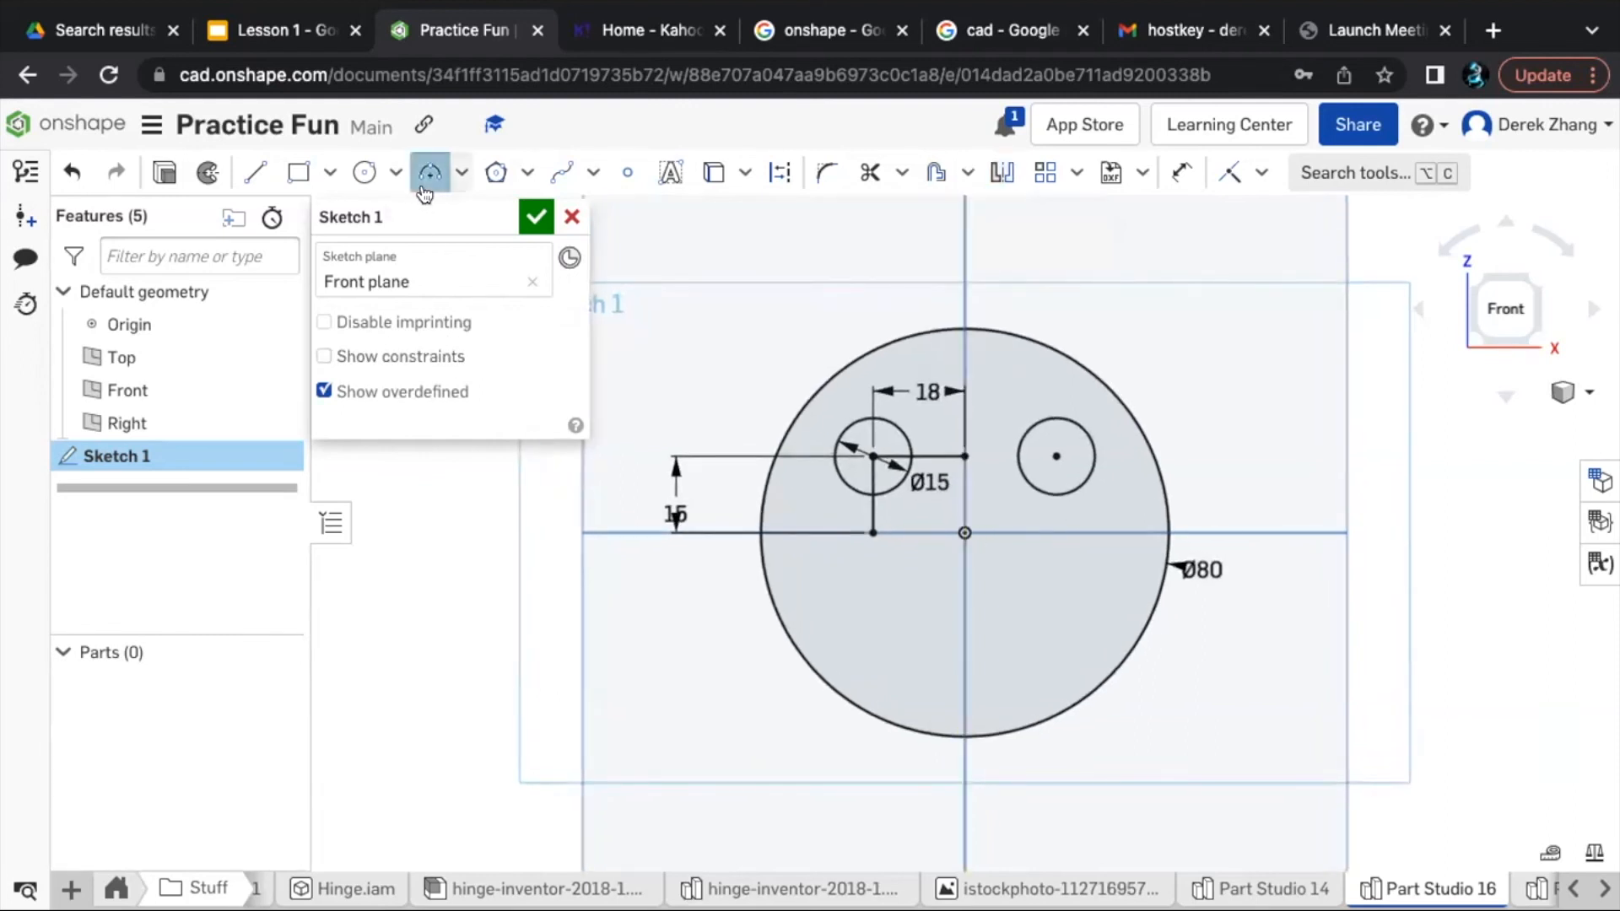
- Sketch a three-point smile arc with a radius of about 20.5 mm in the lower half of the face, its ends below the eyes
{"action": "left_click", "coordinate": [428, 175]}
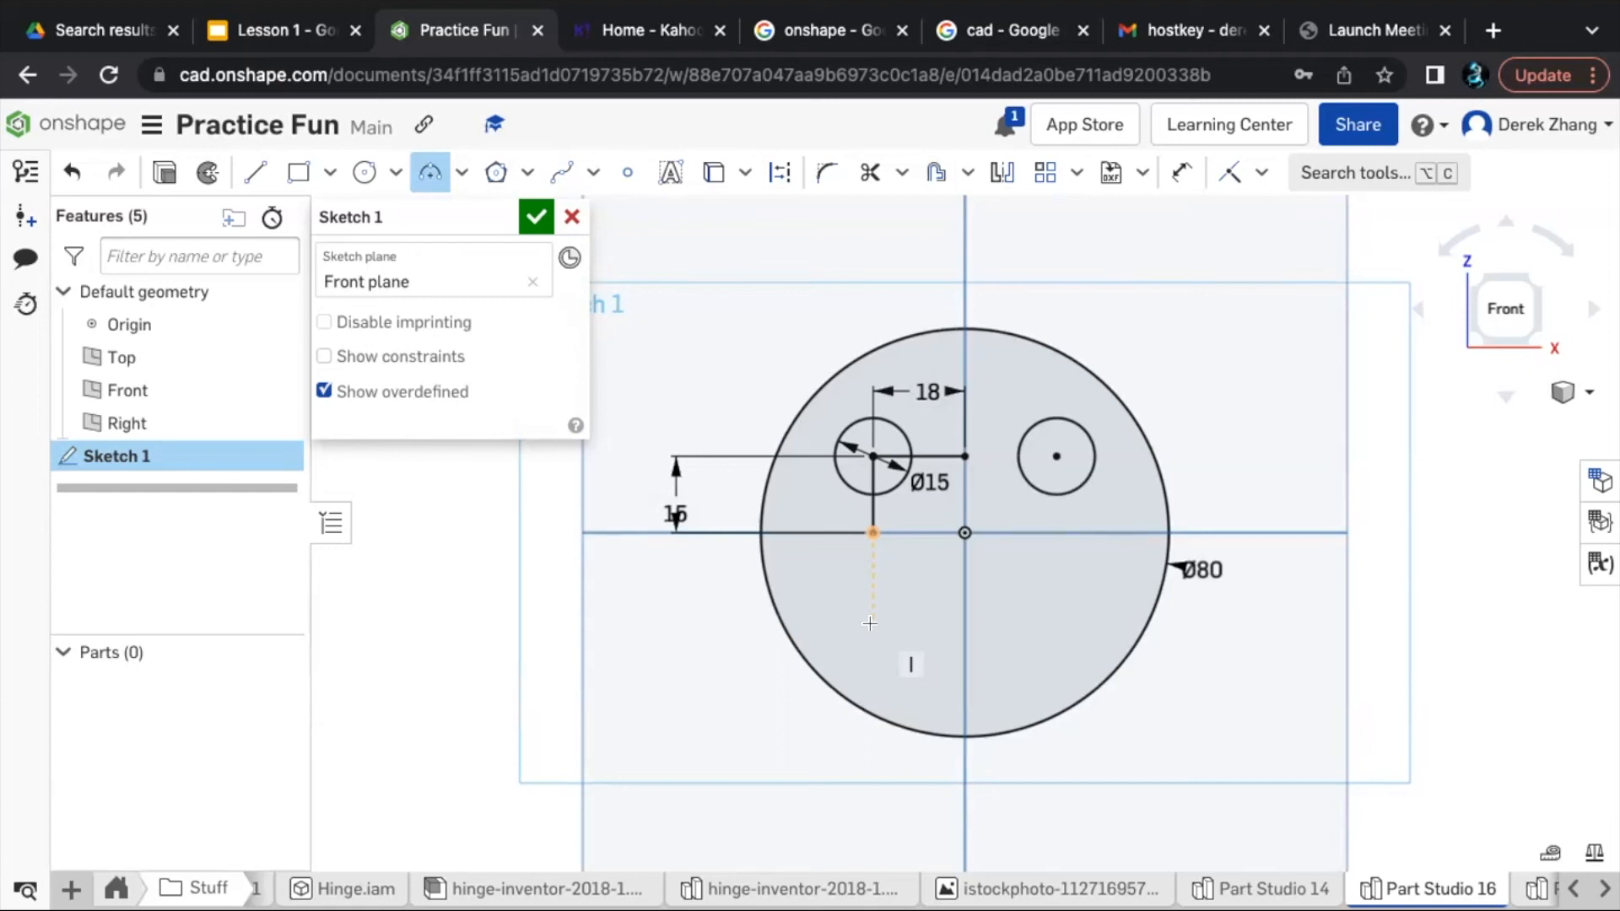
{"action": "left_click", "coordinate": [871, 624]}
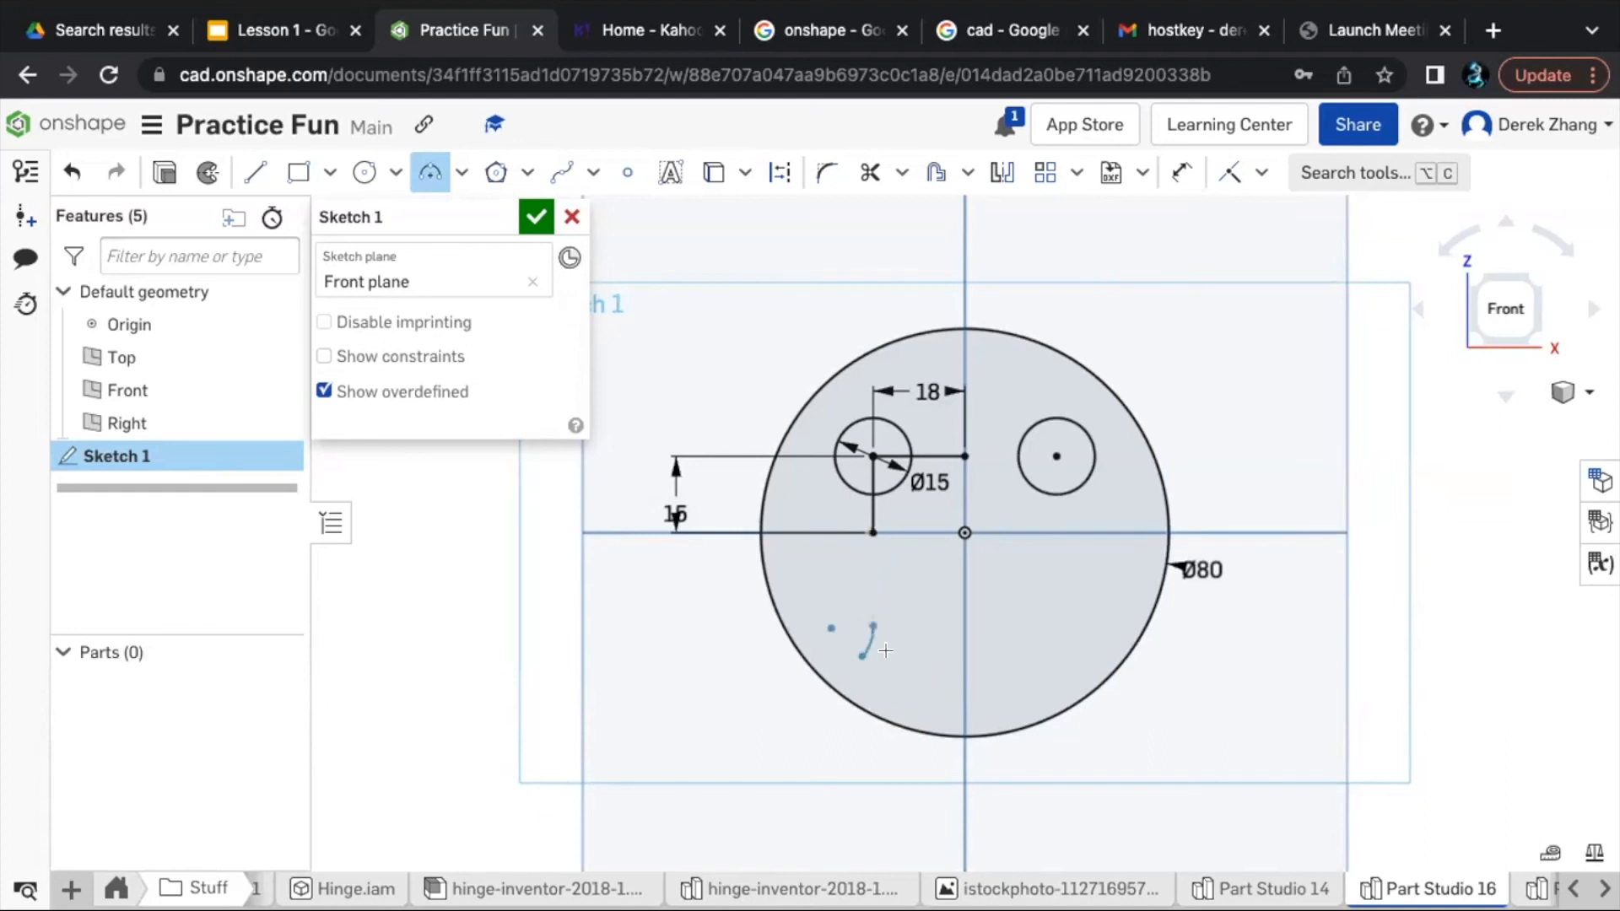
{"action": "left_click", "coordinate": [1057, 624]}
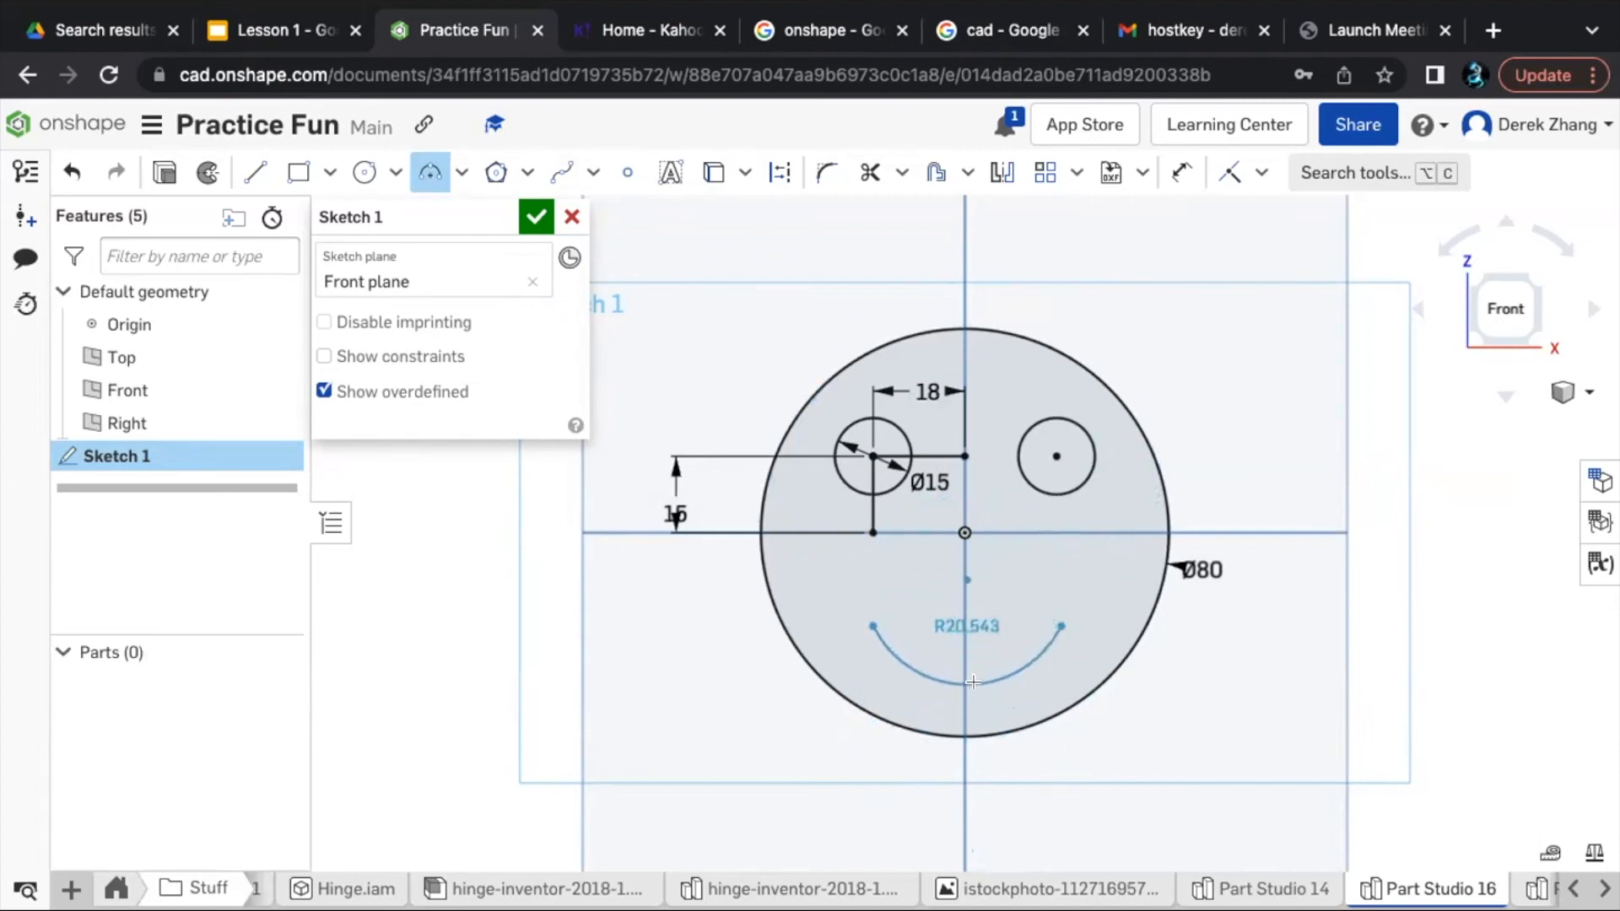
{"action": "left_click", "coordinate": [973, 681]}
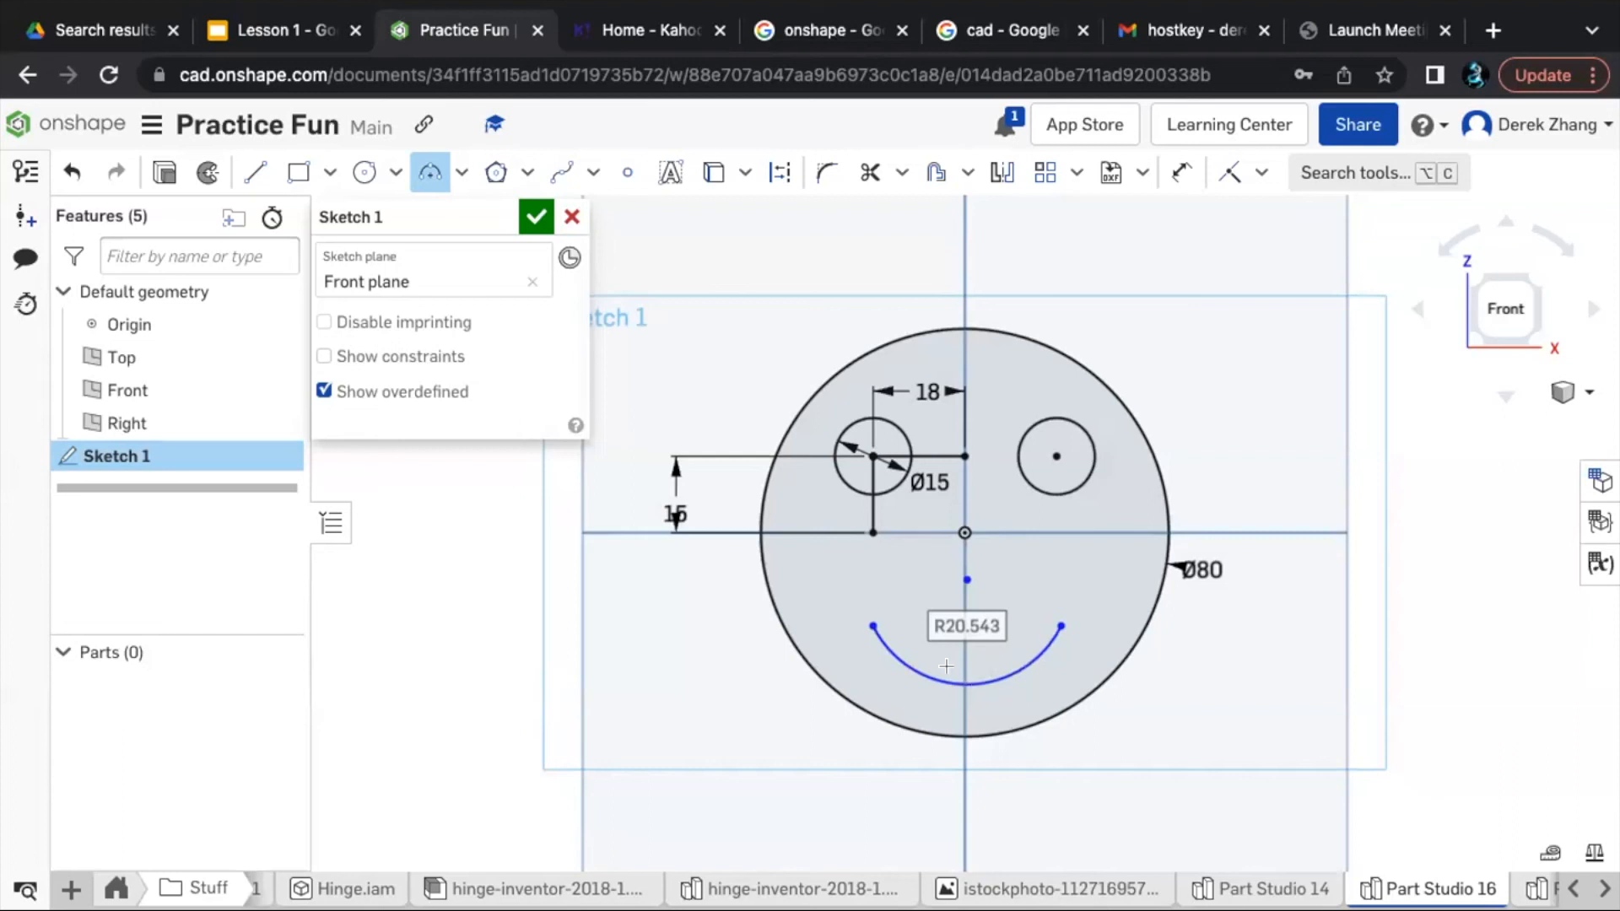
- Constrain the smile arc's centre point coincident with the vertical Right plane line
{"action": "key", "text": "d"}
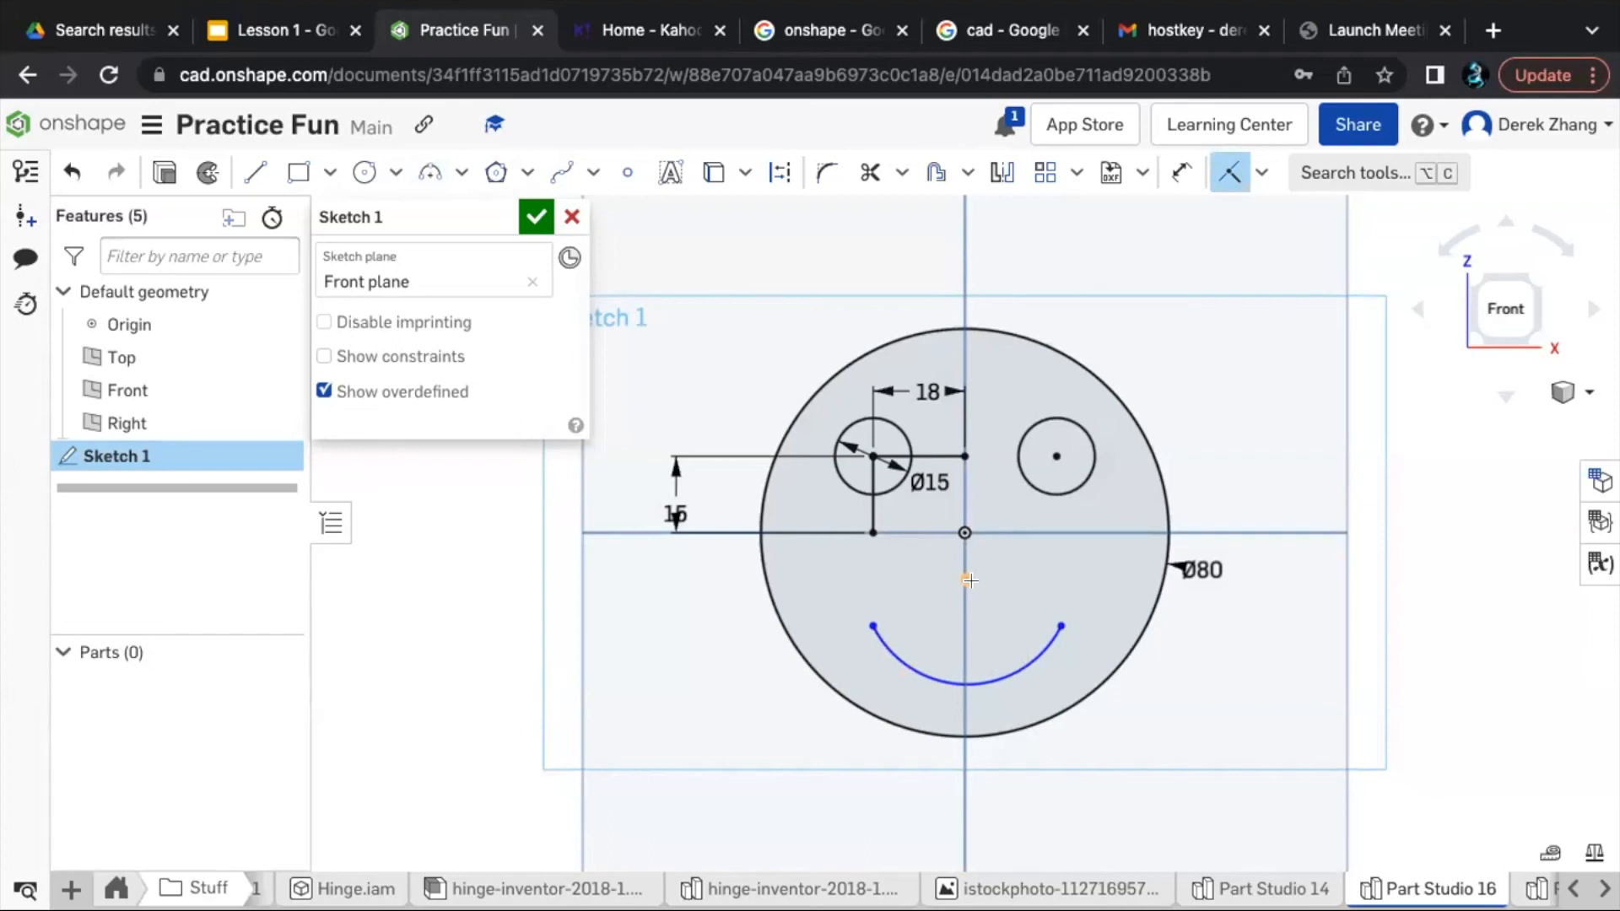
{"action": "key", "text": "d"}
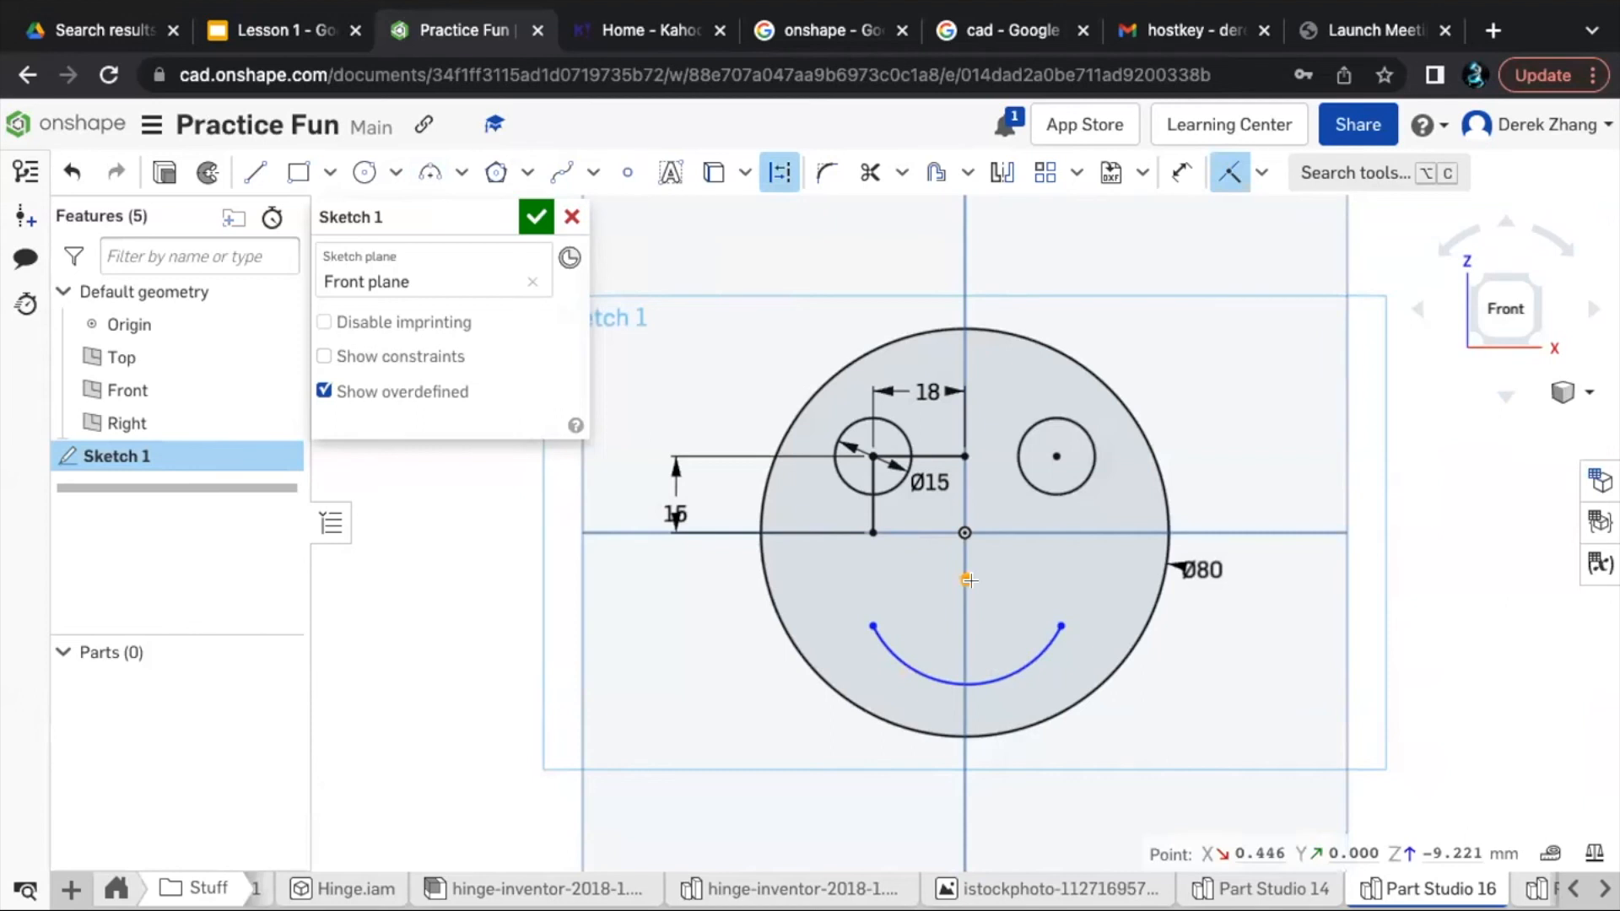
{"action": "left_click", "coordinate": [968, 580]}
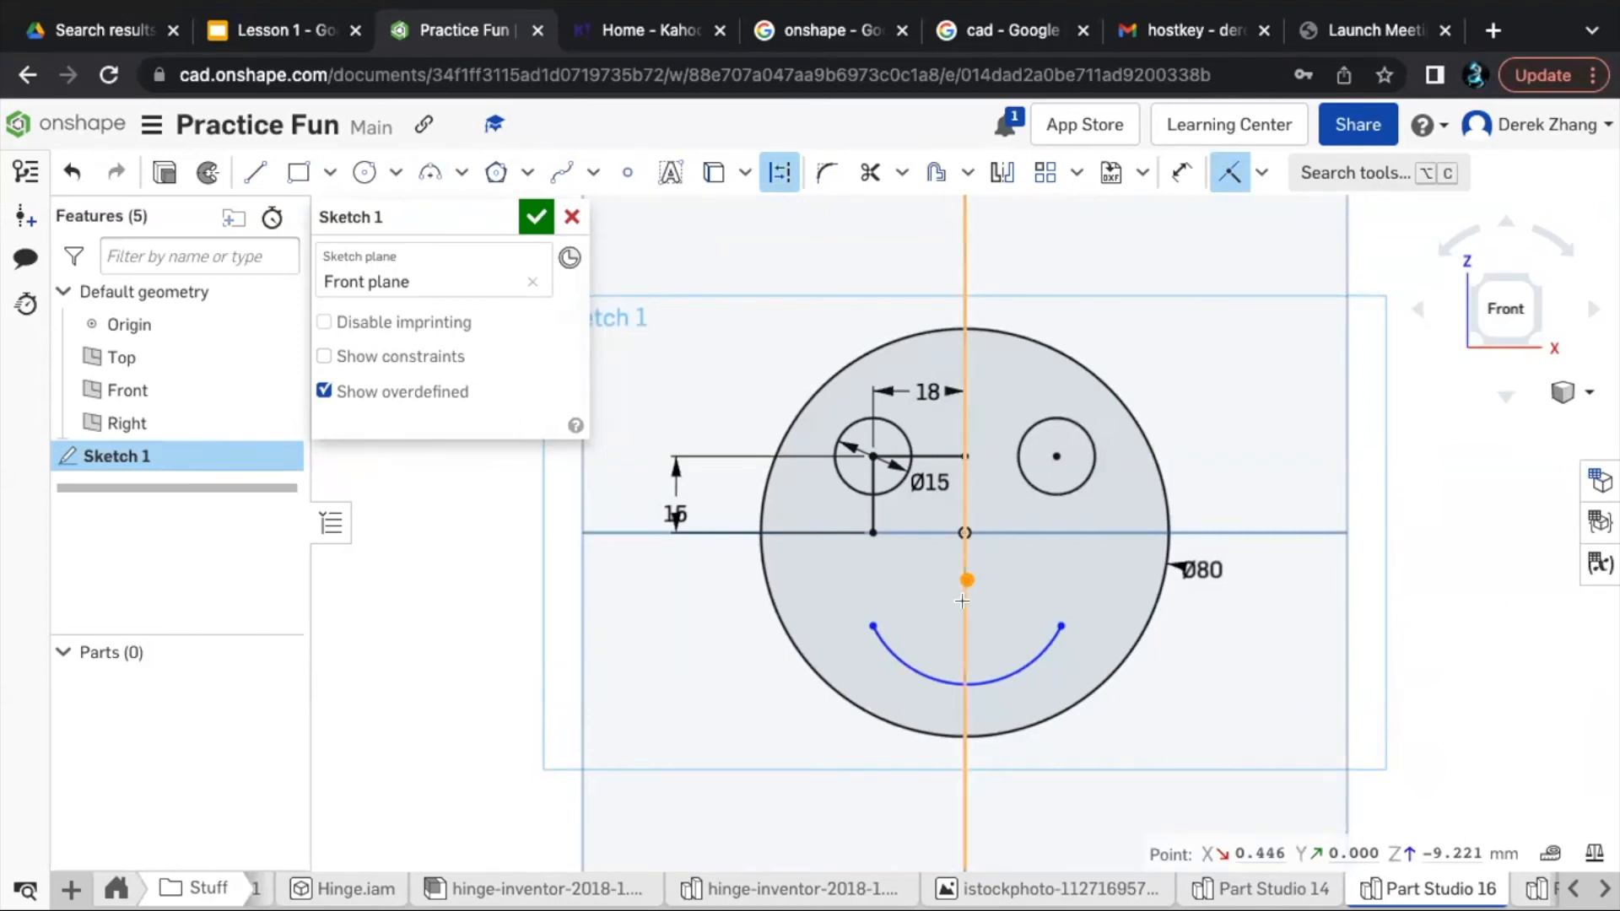
{"action": "key", "text": "Escape"}
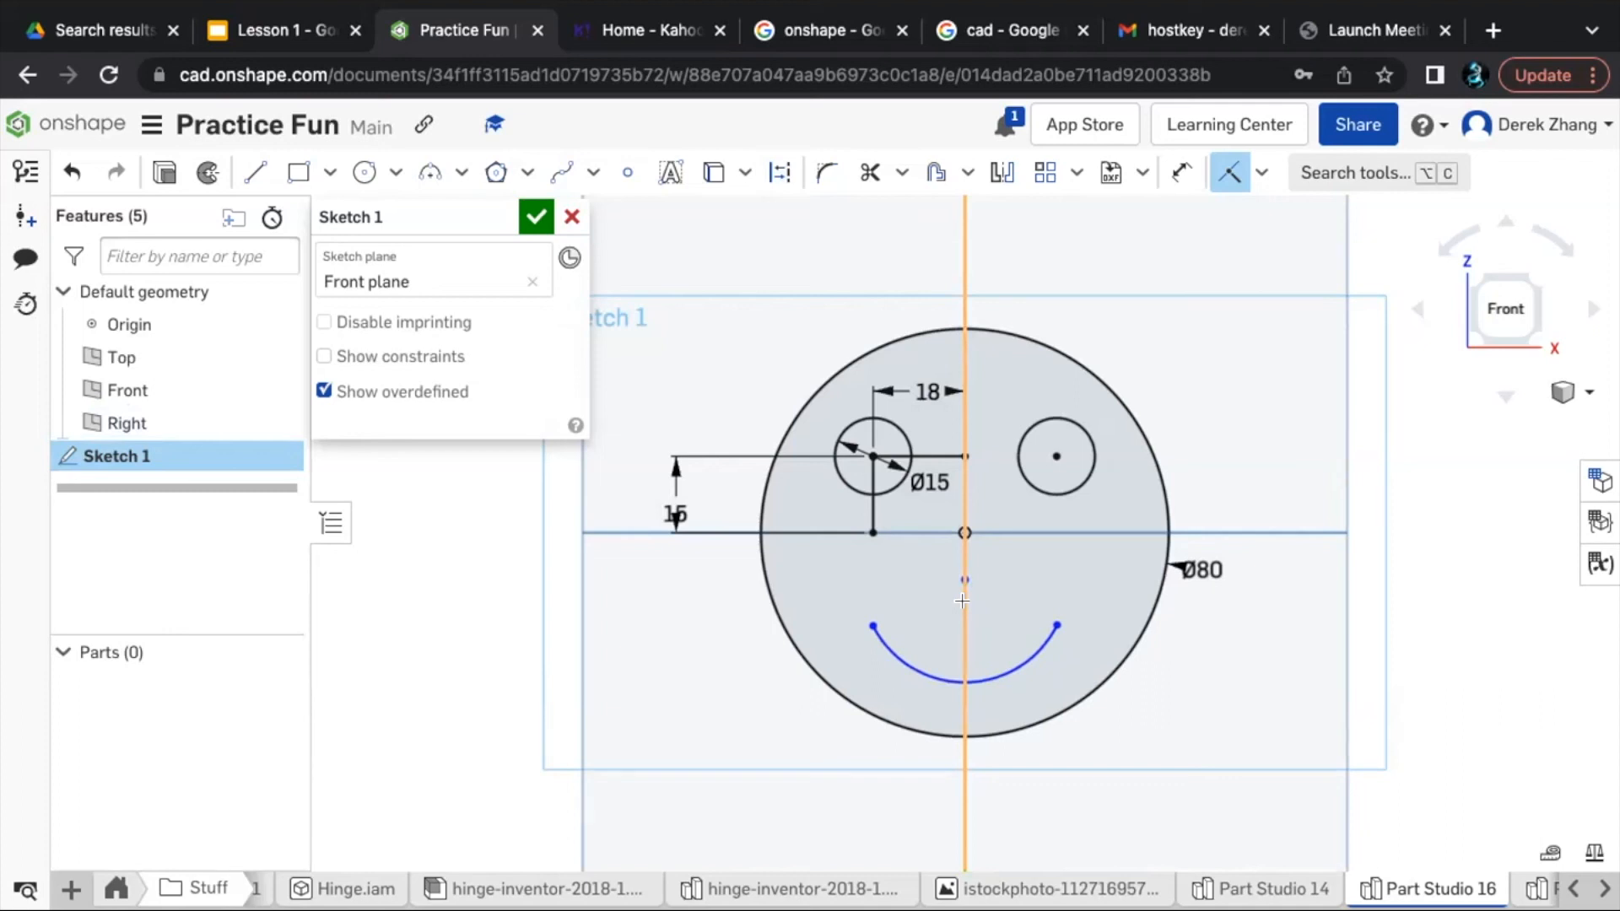
- Dimension the vertical distance from the origin to the lowest point of the smile arc to 25 mm
{"action": "key", "text": "d"}
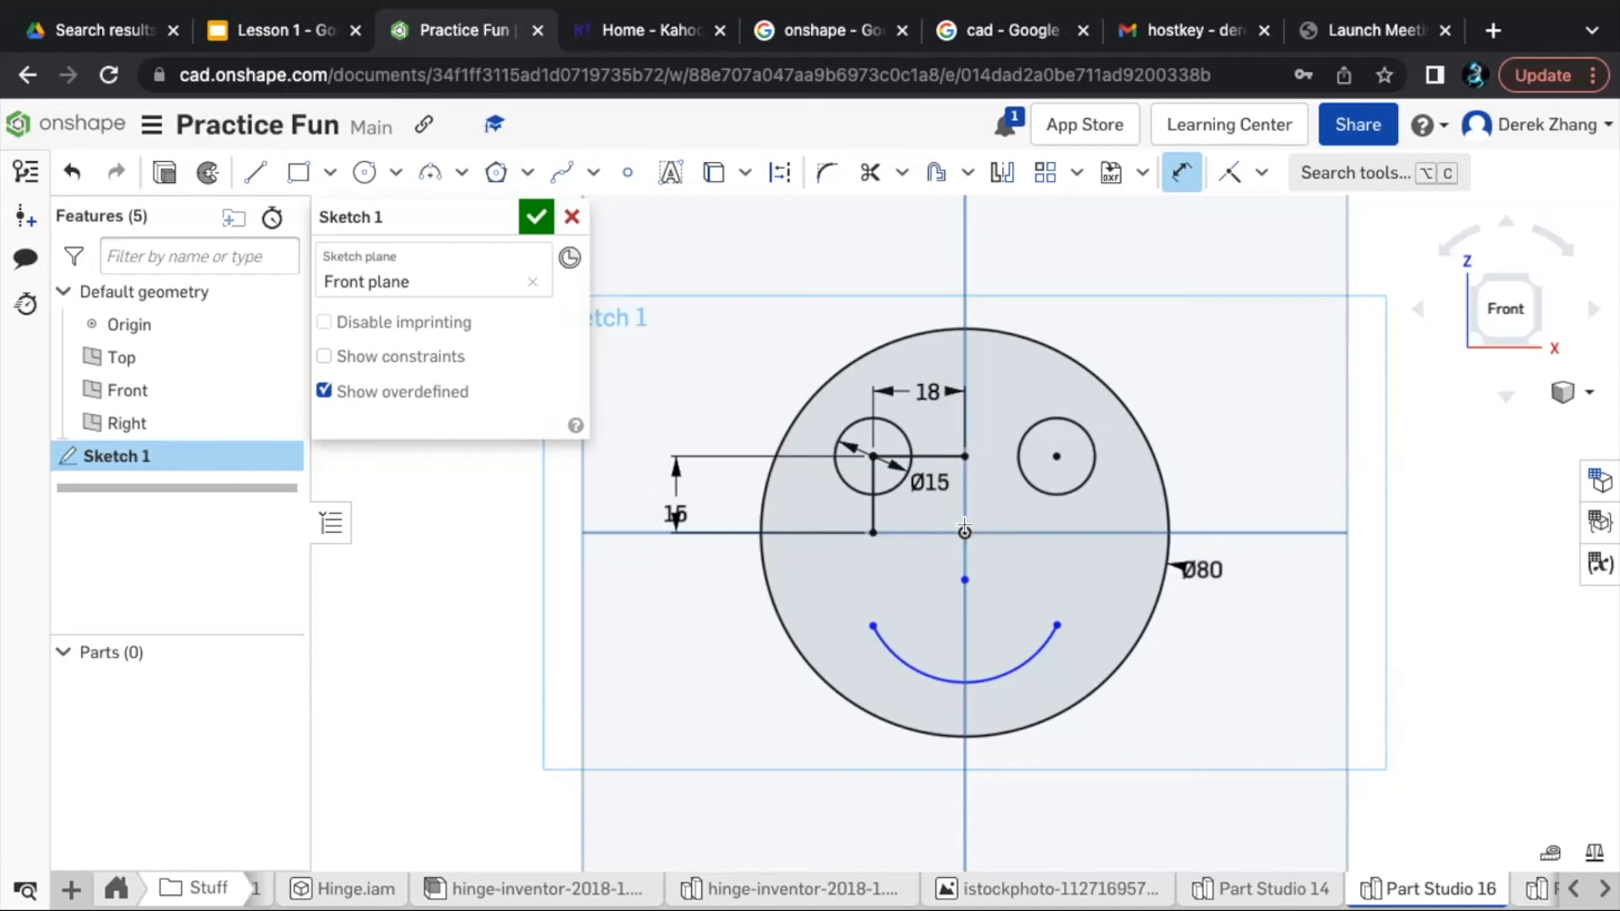
{"action": "left_click", "coordinate": [955, 675]}
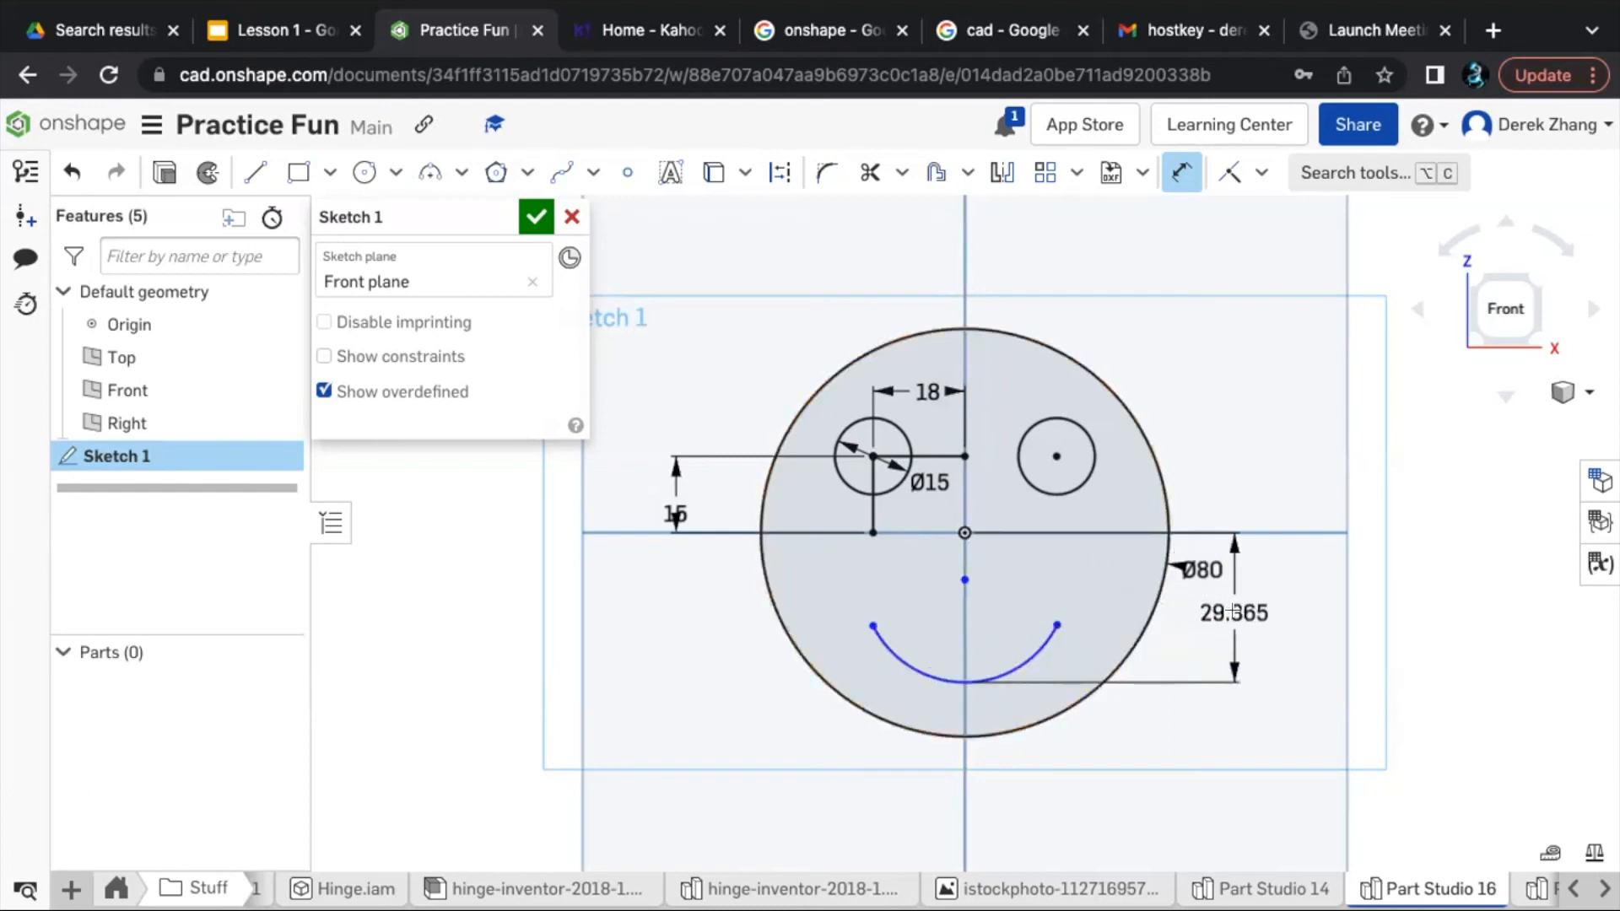
{"action": "left_click", "coordinate": [1233, 611]}
{"action": "type", "text": "25"}
{"action": "key", "text": "Return"}
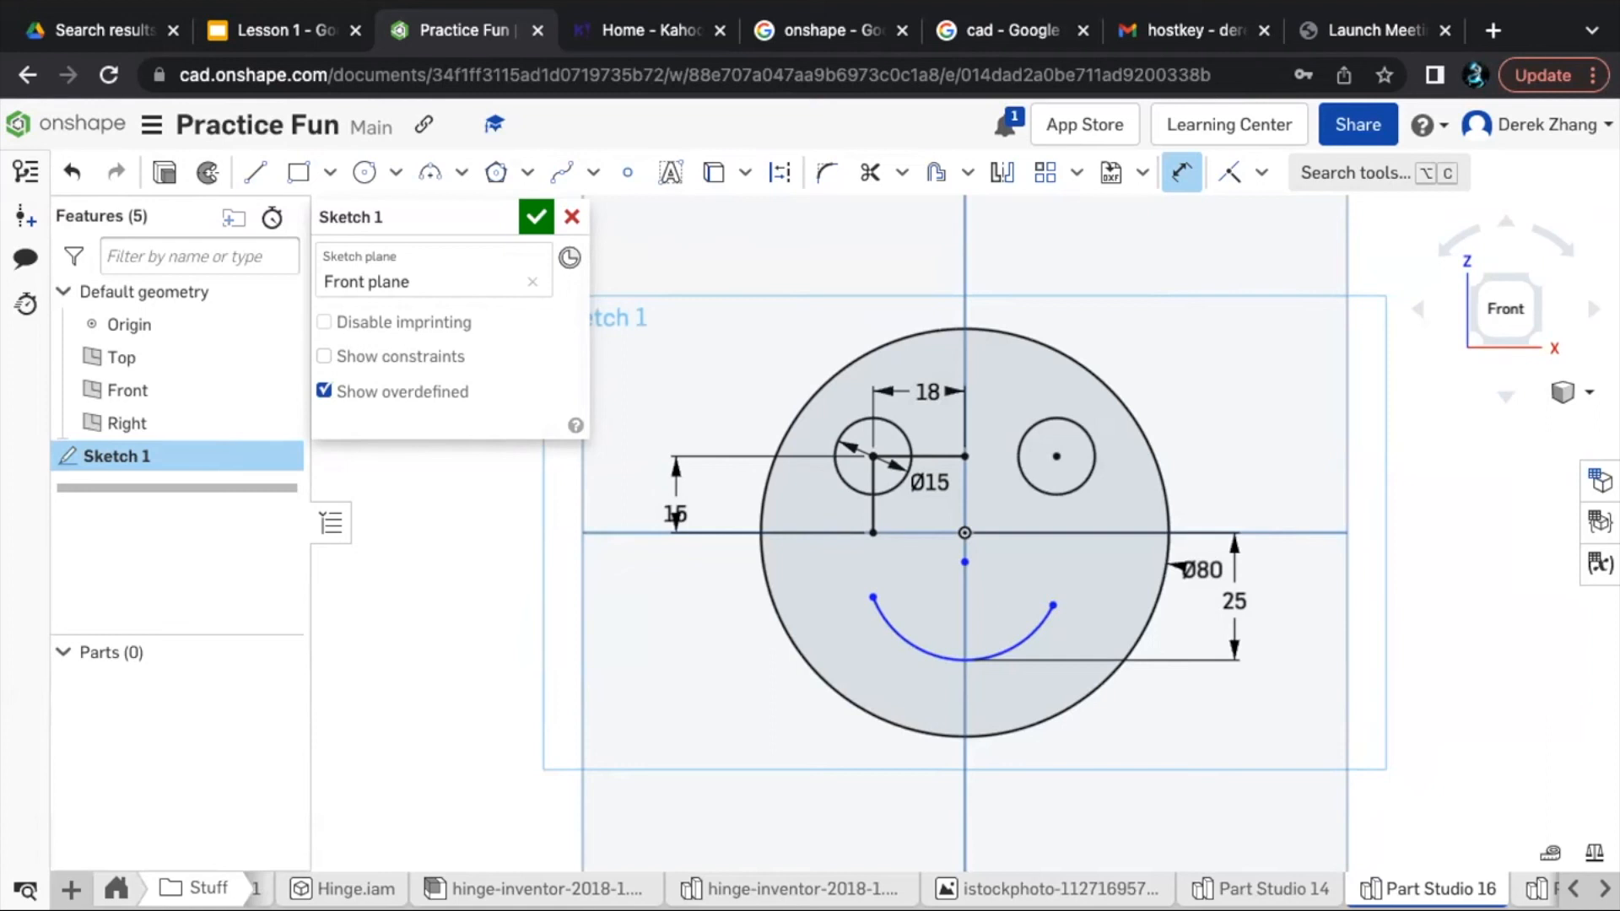
- Draw a horizontal line about 35.9 mm long across the mouth, from the smile arc's end below the dimensioned eye towards its other end
{"action": "key", "text": "l"}
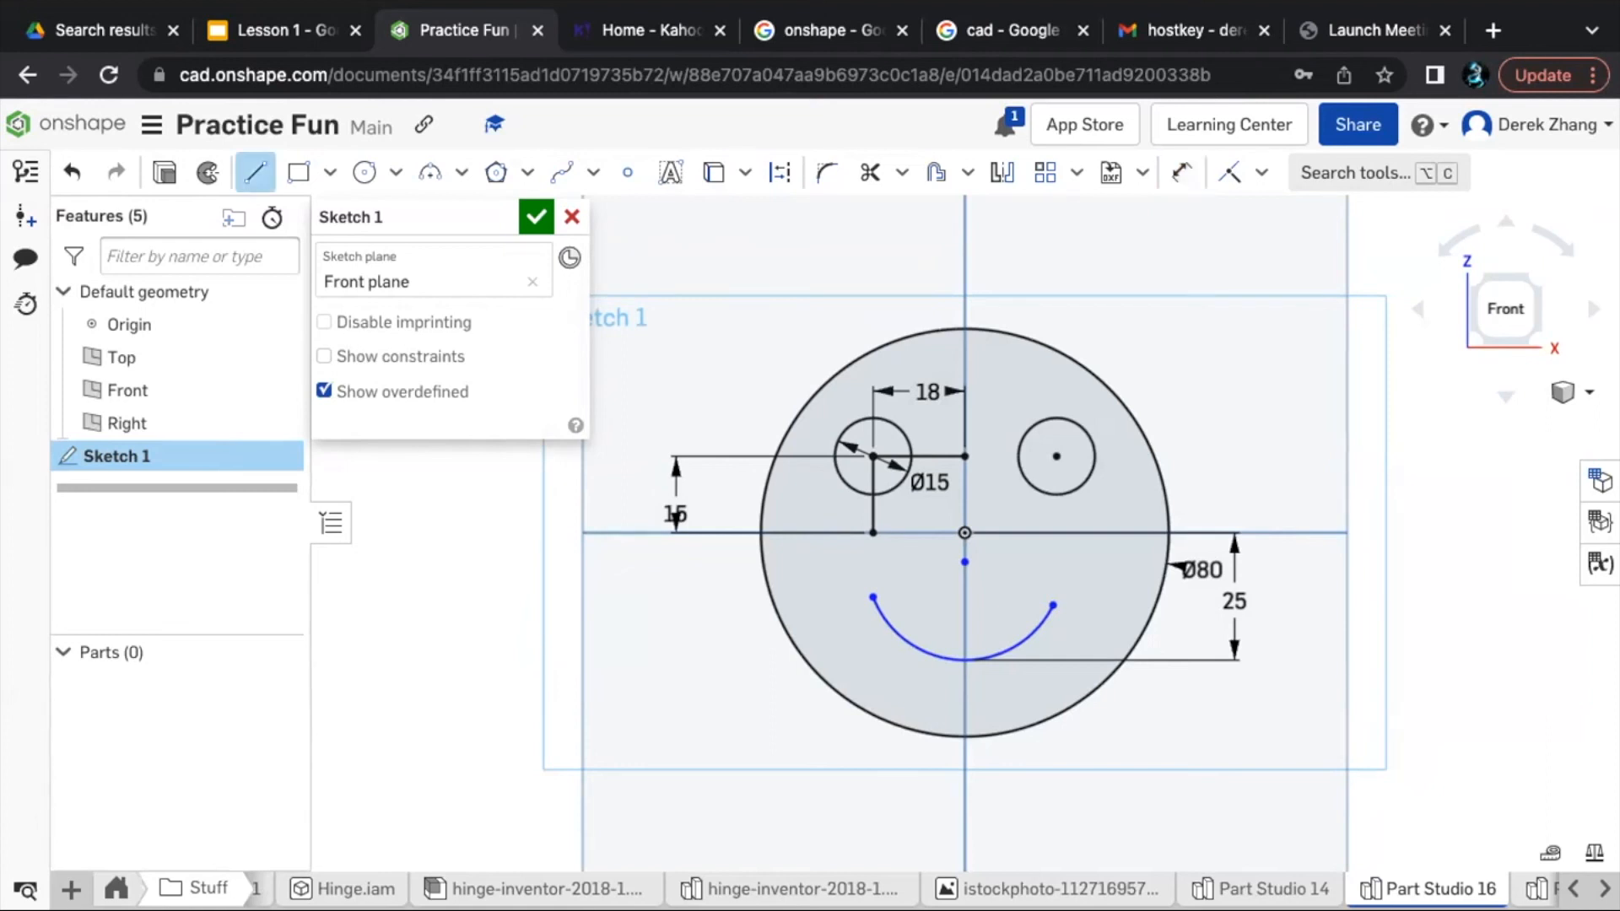
{"action": "left_click", "coordinate": [873, 597]}
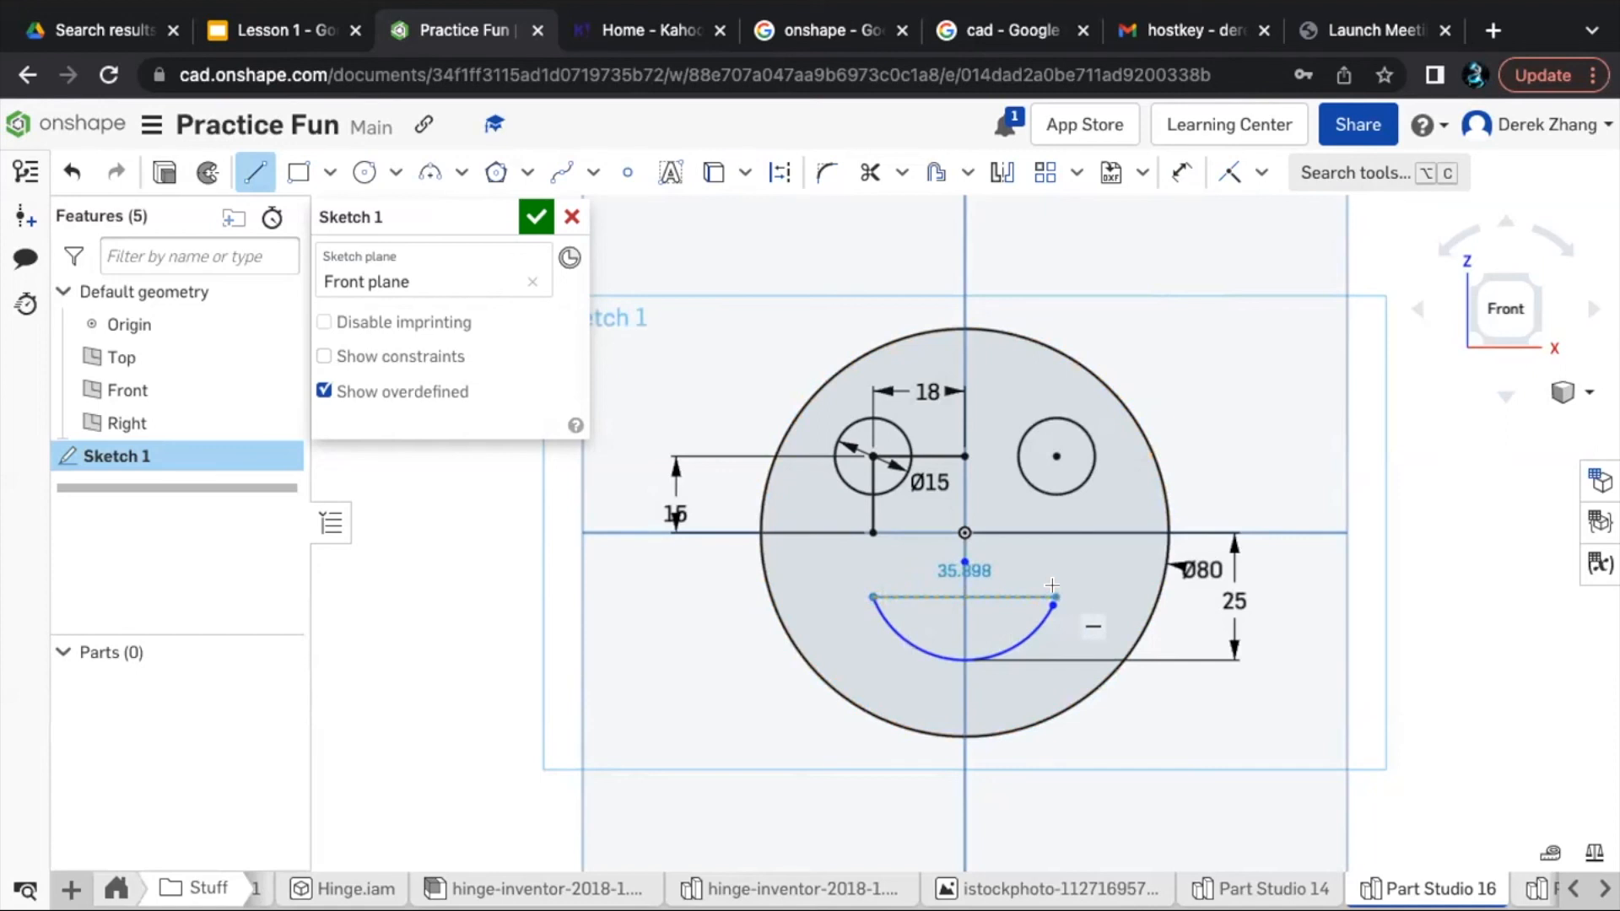
{"action": "left_click", "coordinate": [1051, 586]}
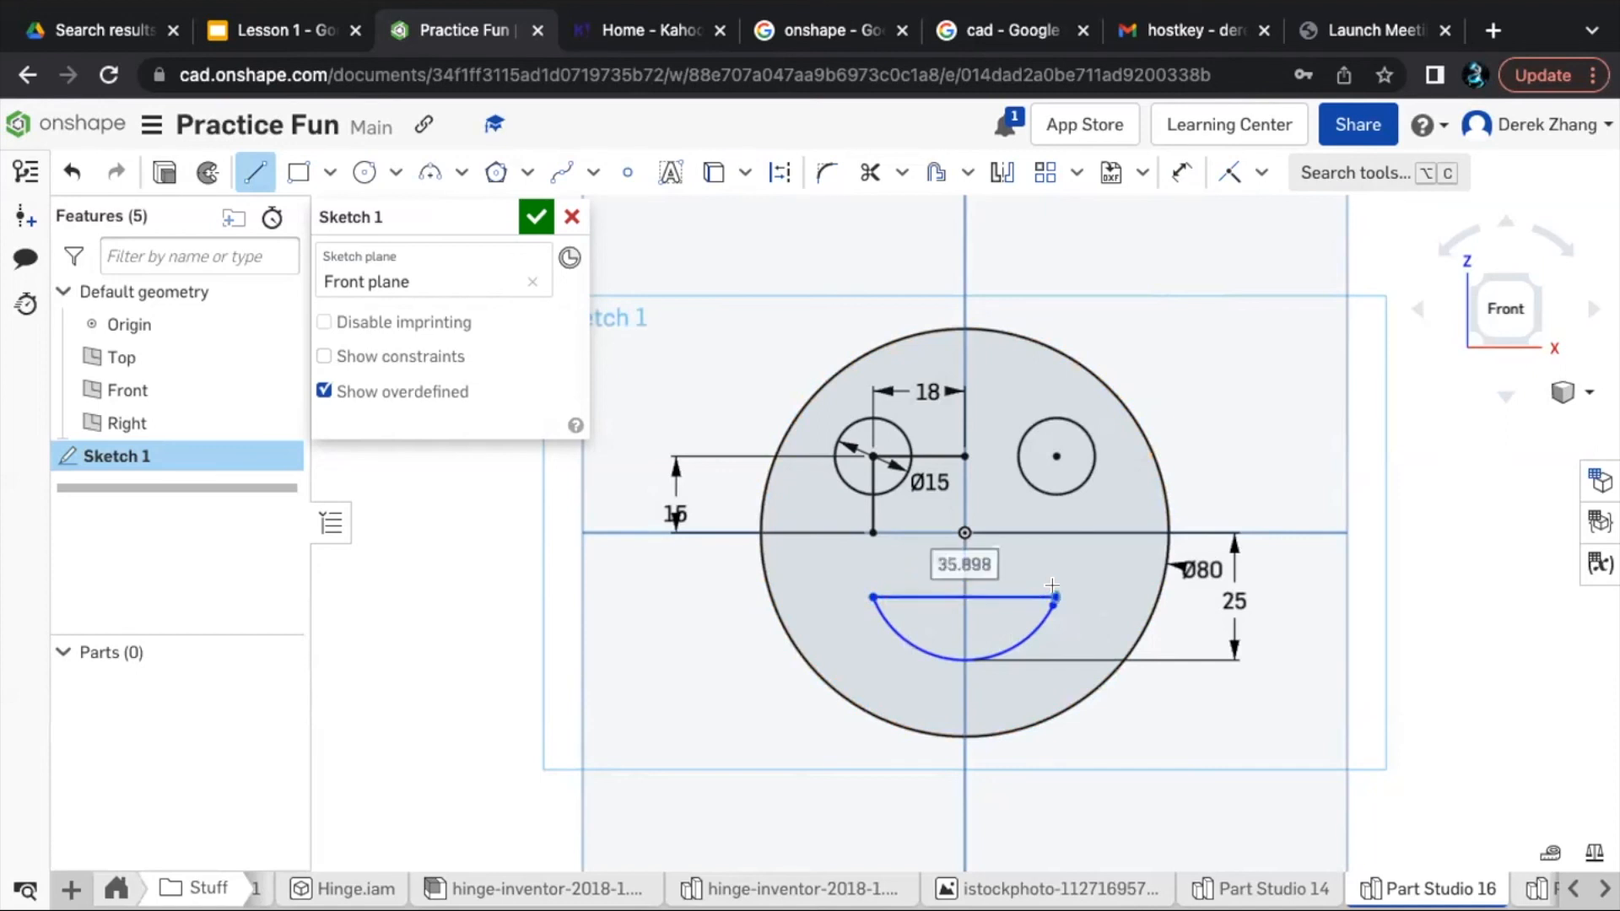
{"action": "key", "text": "Escape"}
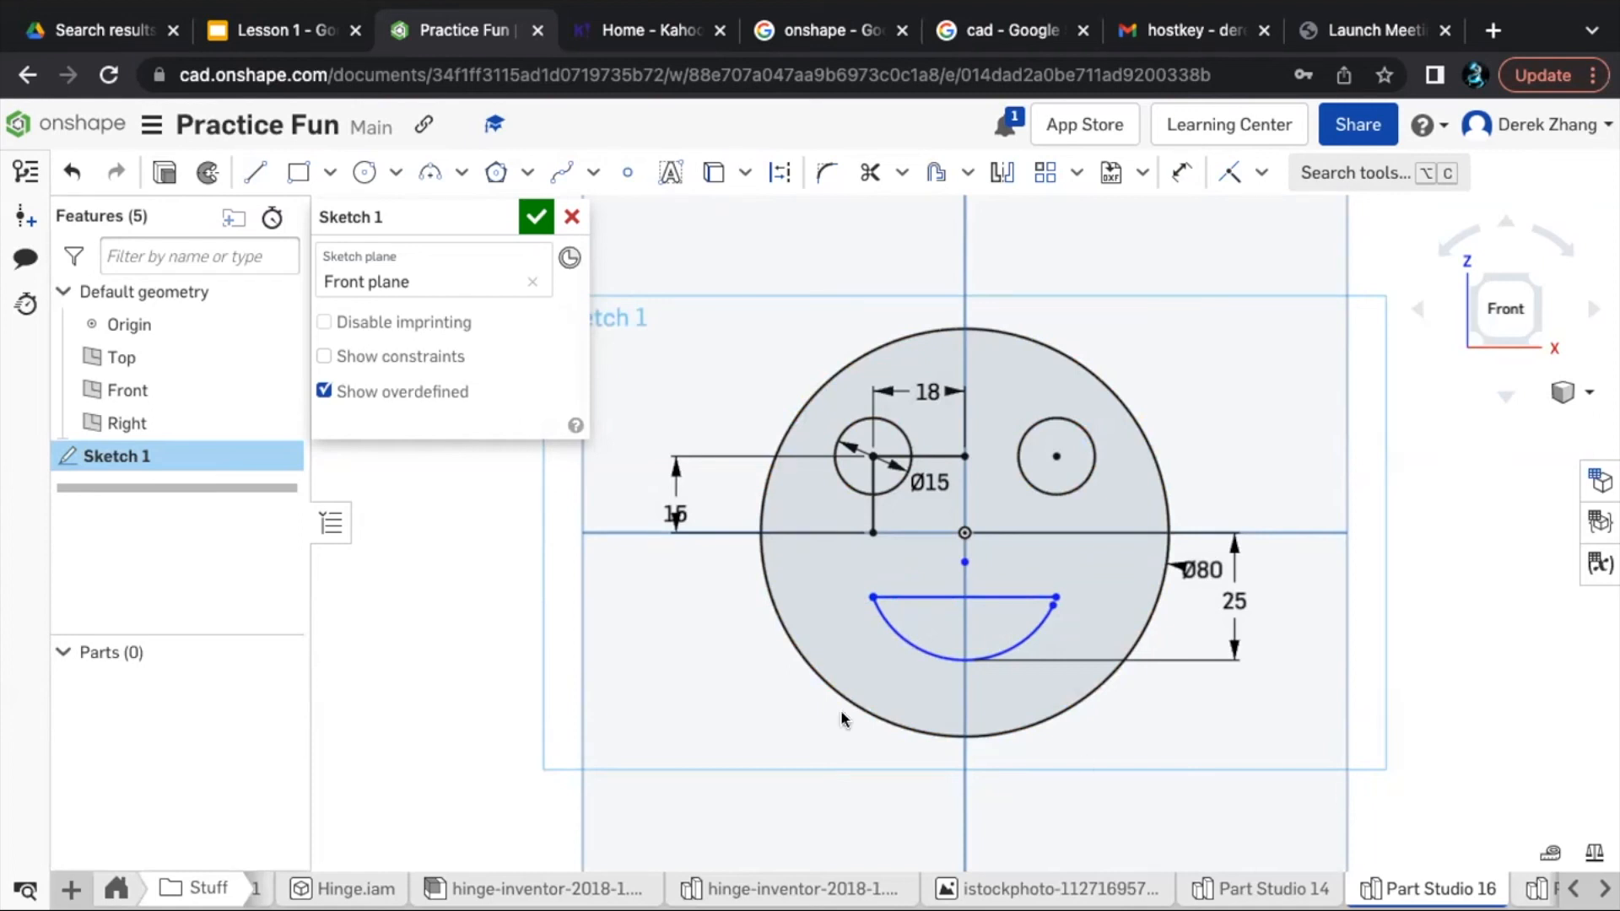
- Constrain the free end of the smile arc coincident with the free end of the horizontal mouth line to close the mouth
{"action": "key", "text": "i"}
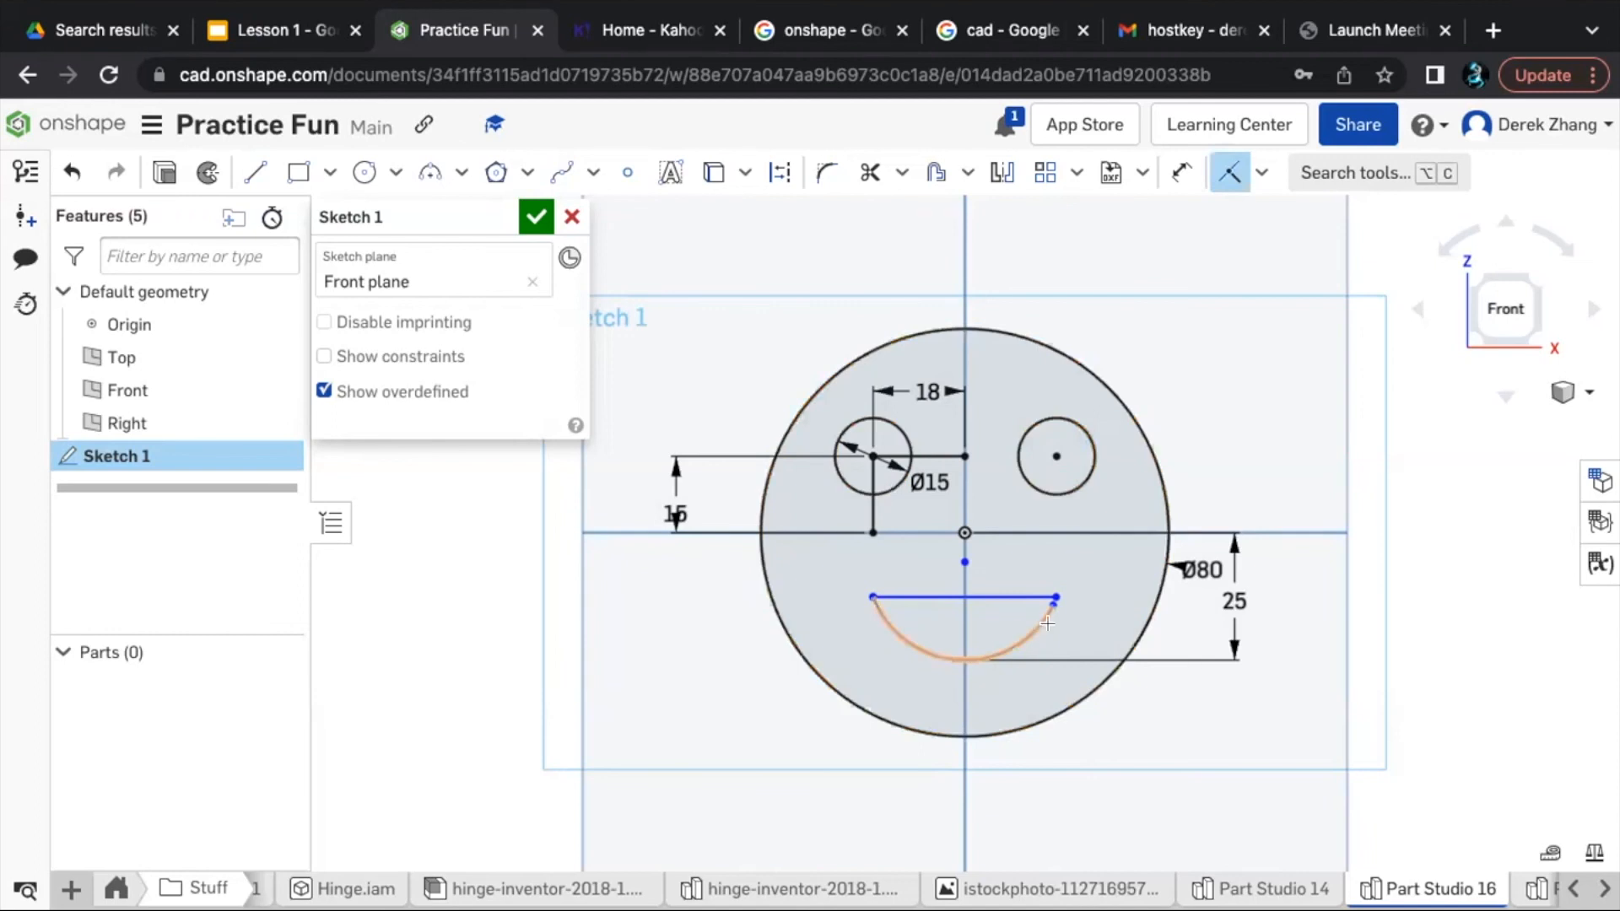
{"action": "scroll", "coordinate": [1055, 595], "scroll_direction": "up", "scroll_amount": 5}
{"action": "scroll", "coordinate": [1055, 593], "scroll_direction": "up", "scroll_amount": 5}
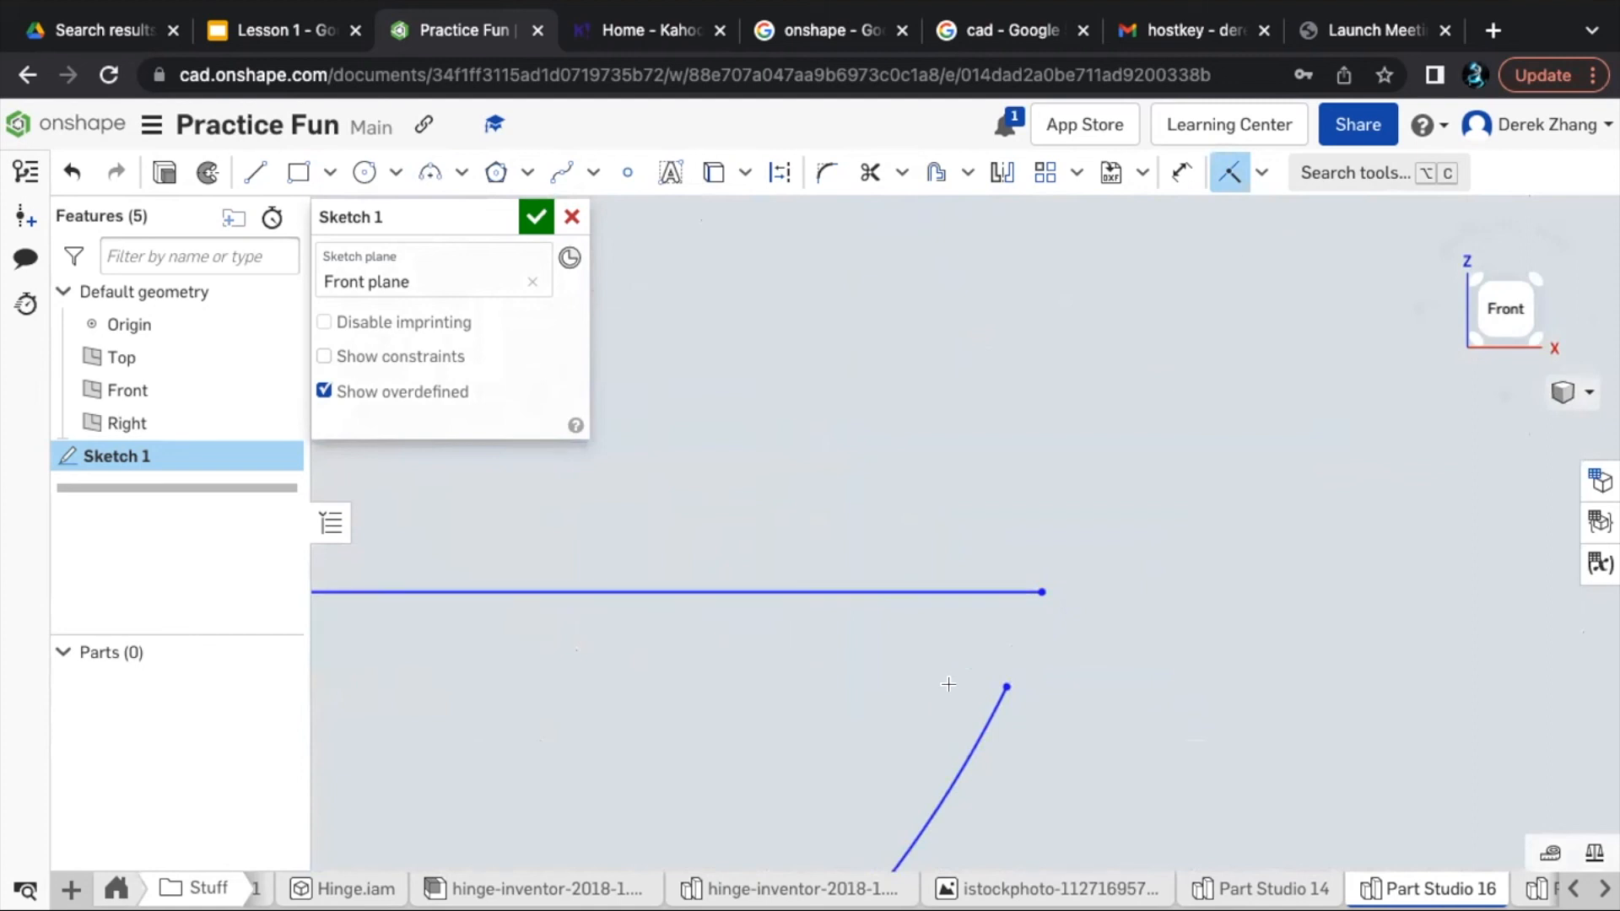
{"action": "left_click", "coordinate": [1006, 686]}
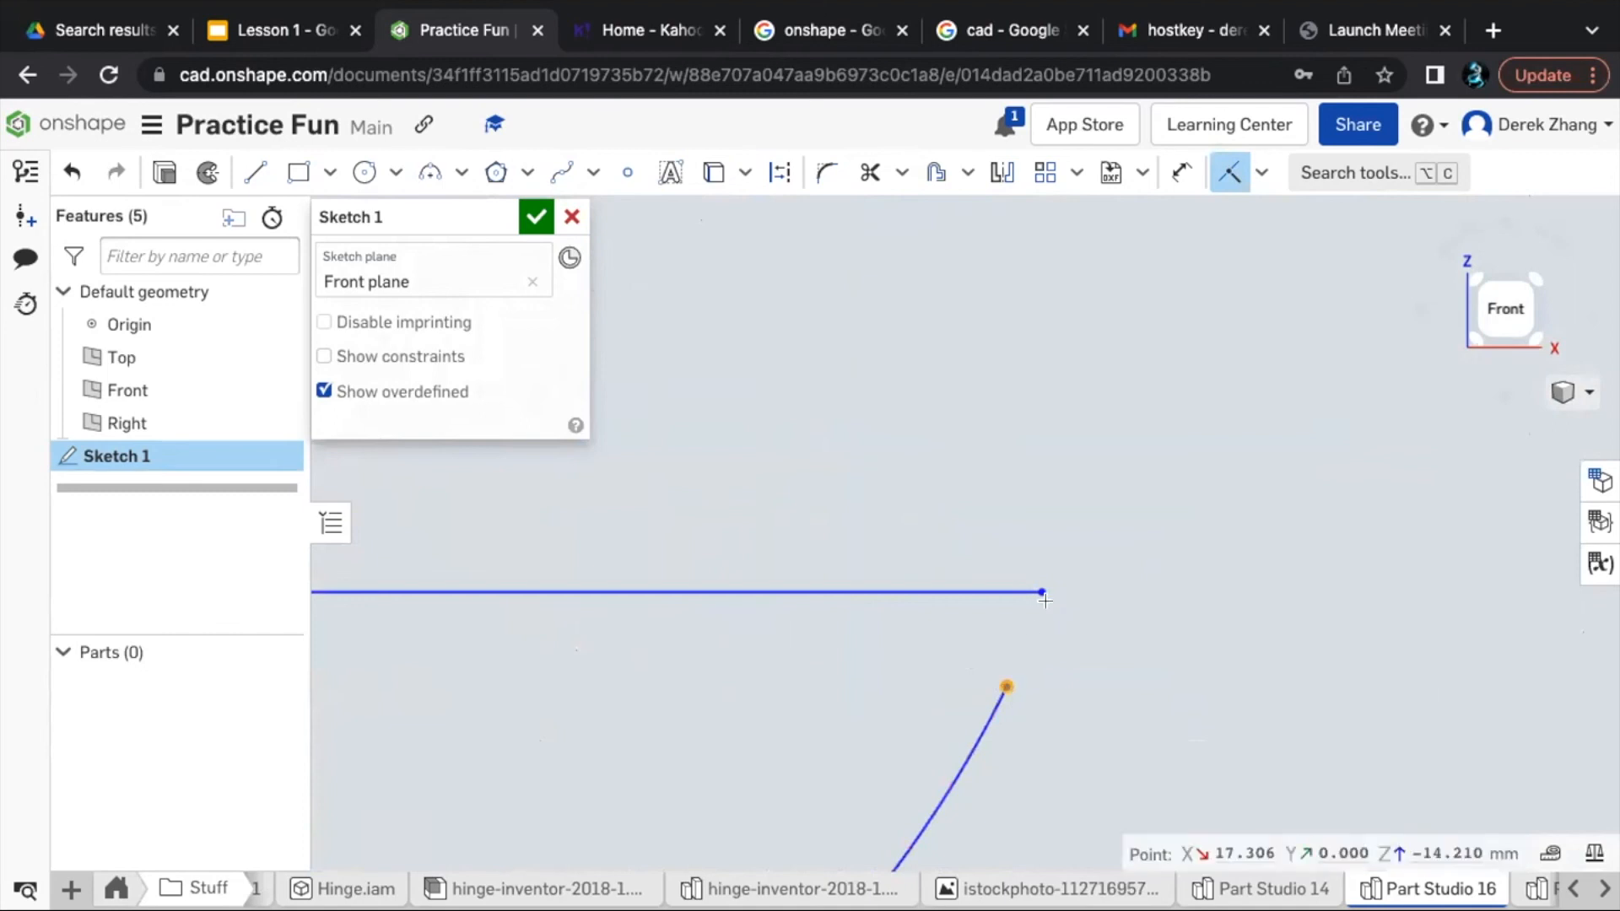
{"action": "left_click", "coordinate": [1043, 594]}
{"action": "scroll", "coordinate": [997, 611], "scroll_direction": "down", "scroll_amount": 10}
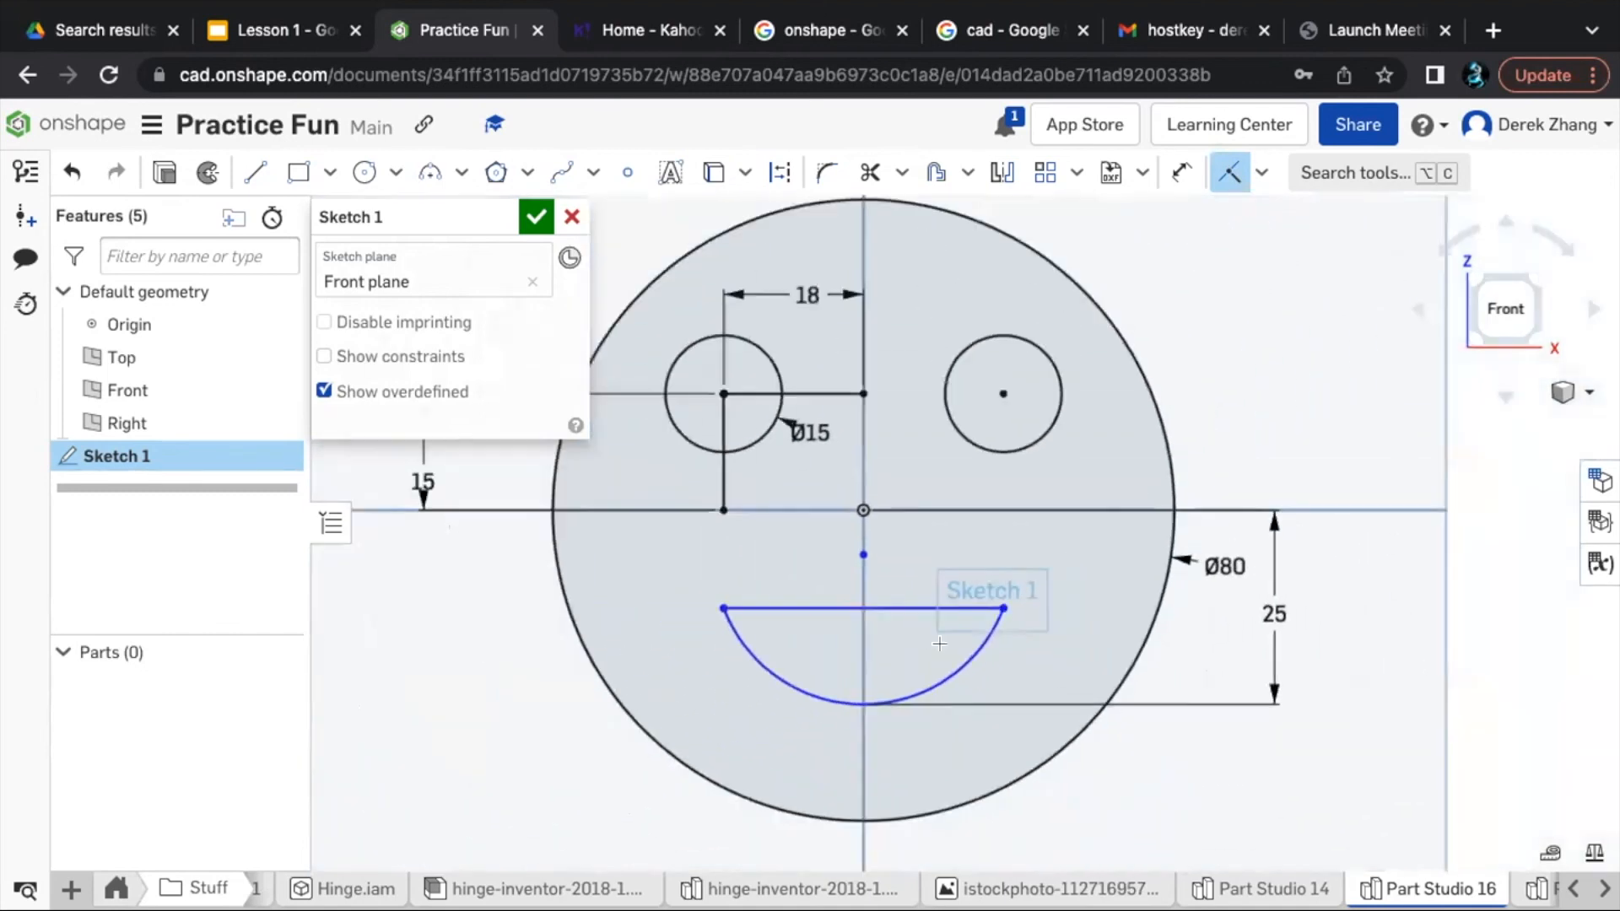
{"action": "scroll", "coordinate": [901, 639], "scroll_direction": "down", "scroll_amount": 1}
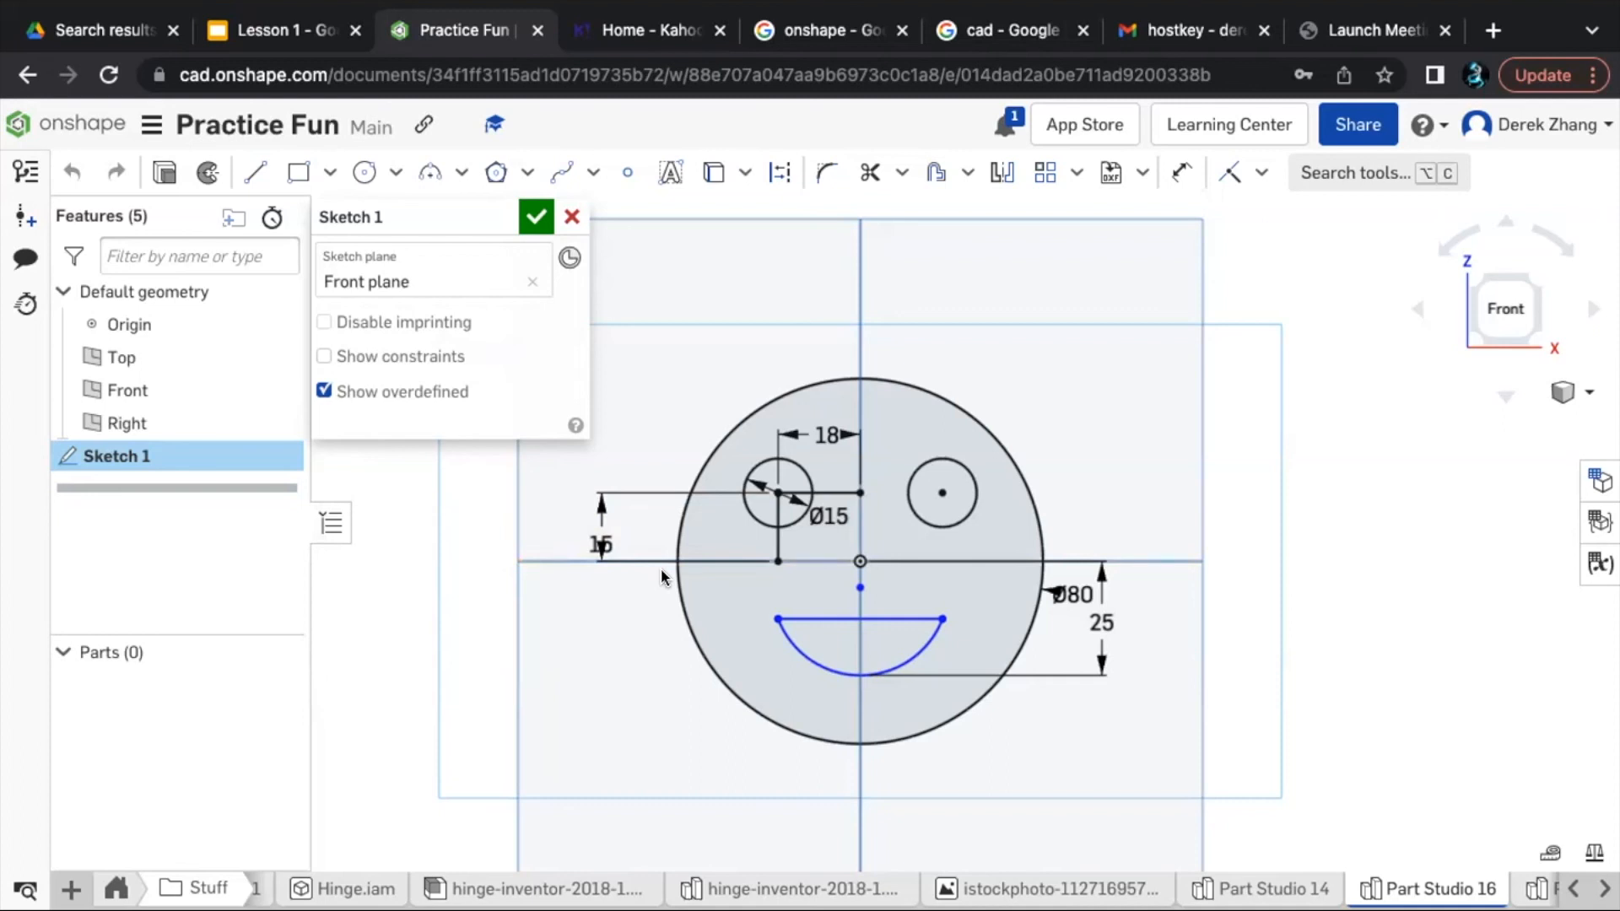
- Convert the vertical and horizontal guide lines at the dimensioned eye's centre to construction geometry and finish the sketch
{"action": "key", "text": "d"}
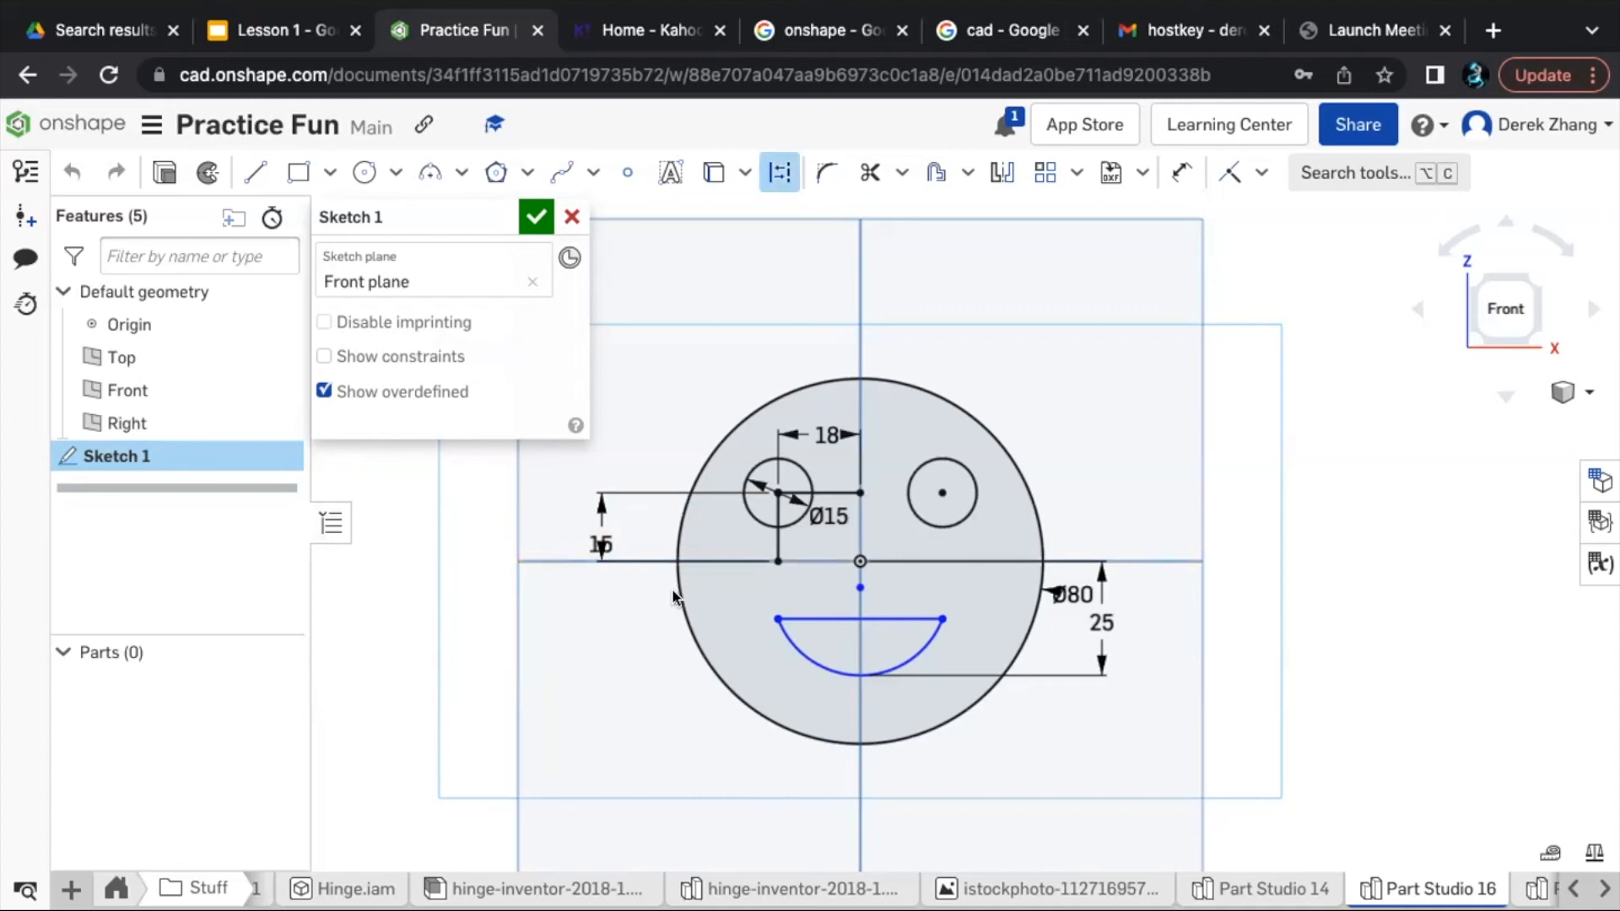
{"action": "key", "text": "Escape"}
{"action": "left_click", "coordinate": [773, 537]}
{"action": "left_click", "coordinate": [840, 494]}
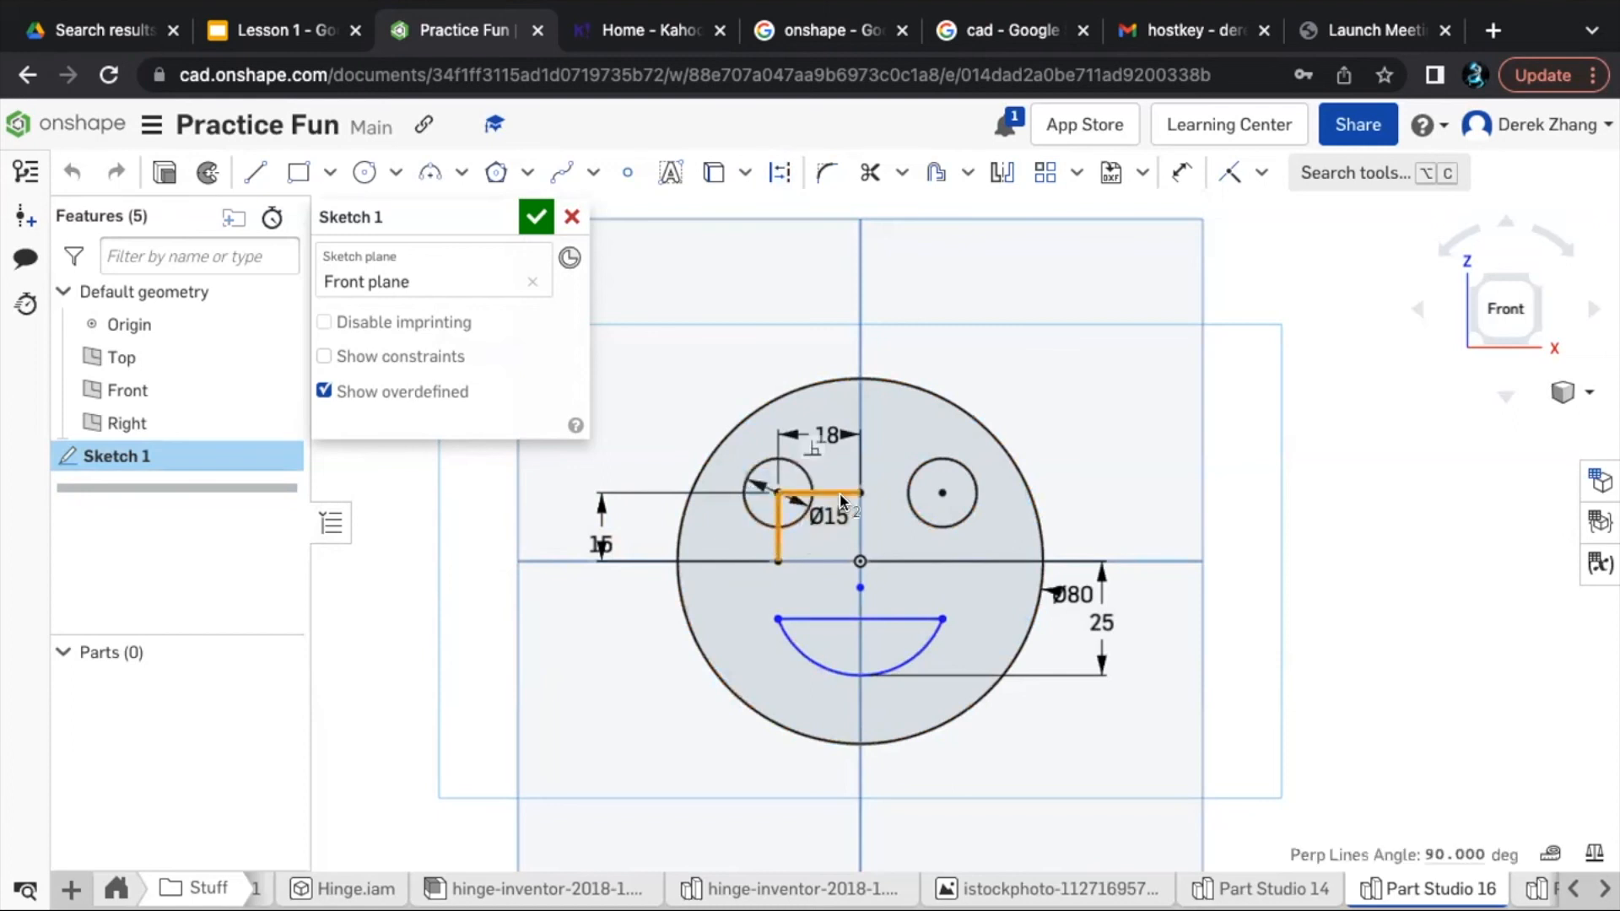
{"action": "key", "text": "q"}
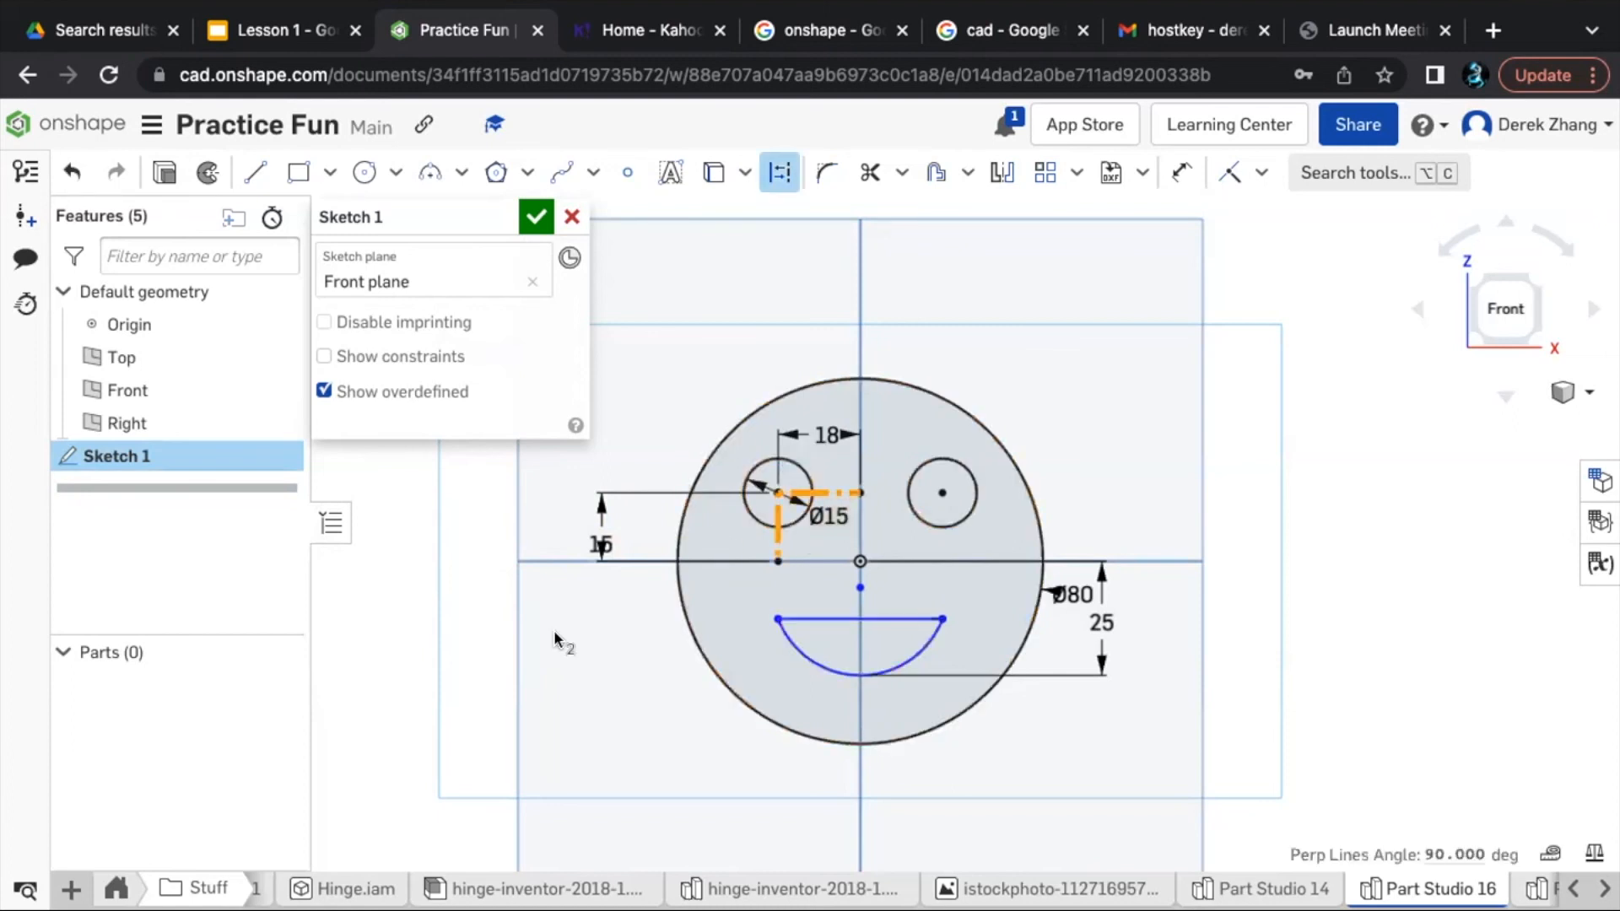
{"action": "left_click", "coordinate": [475, 591]}
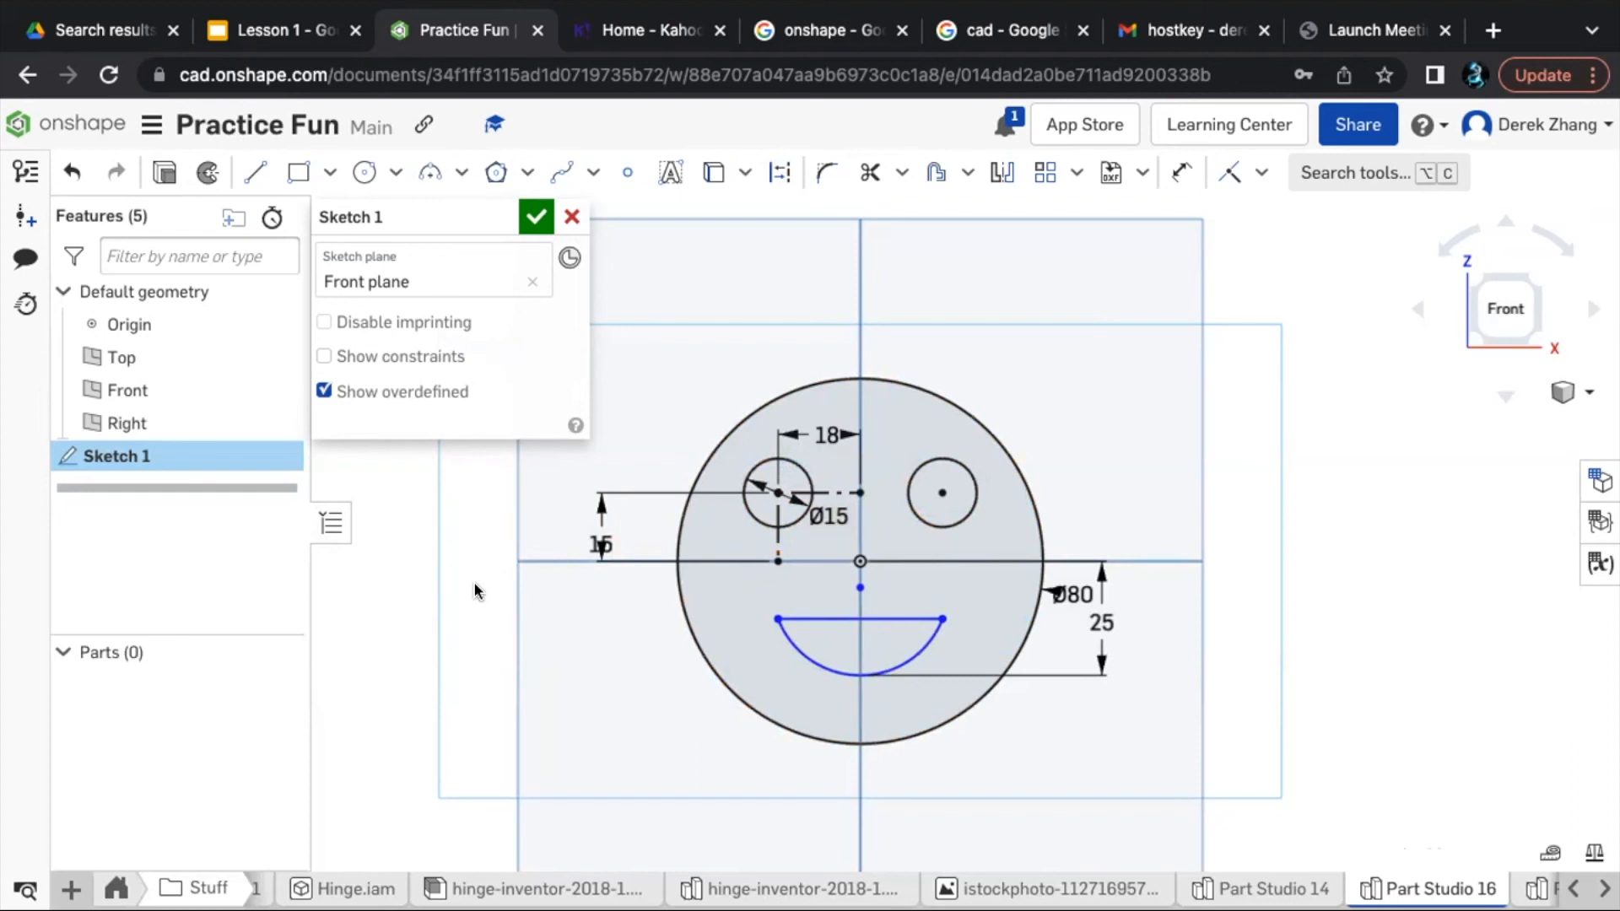
{"action": "left_click", "coordinate": [533, 219]}
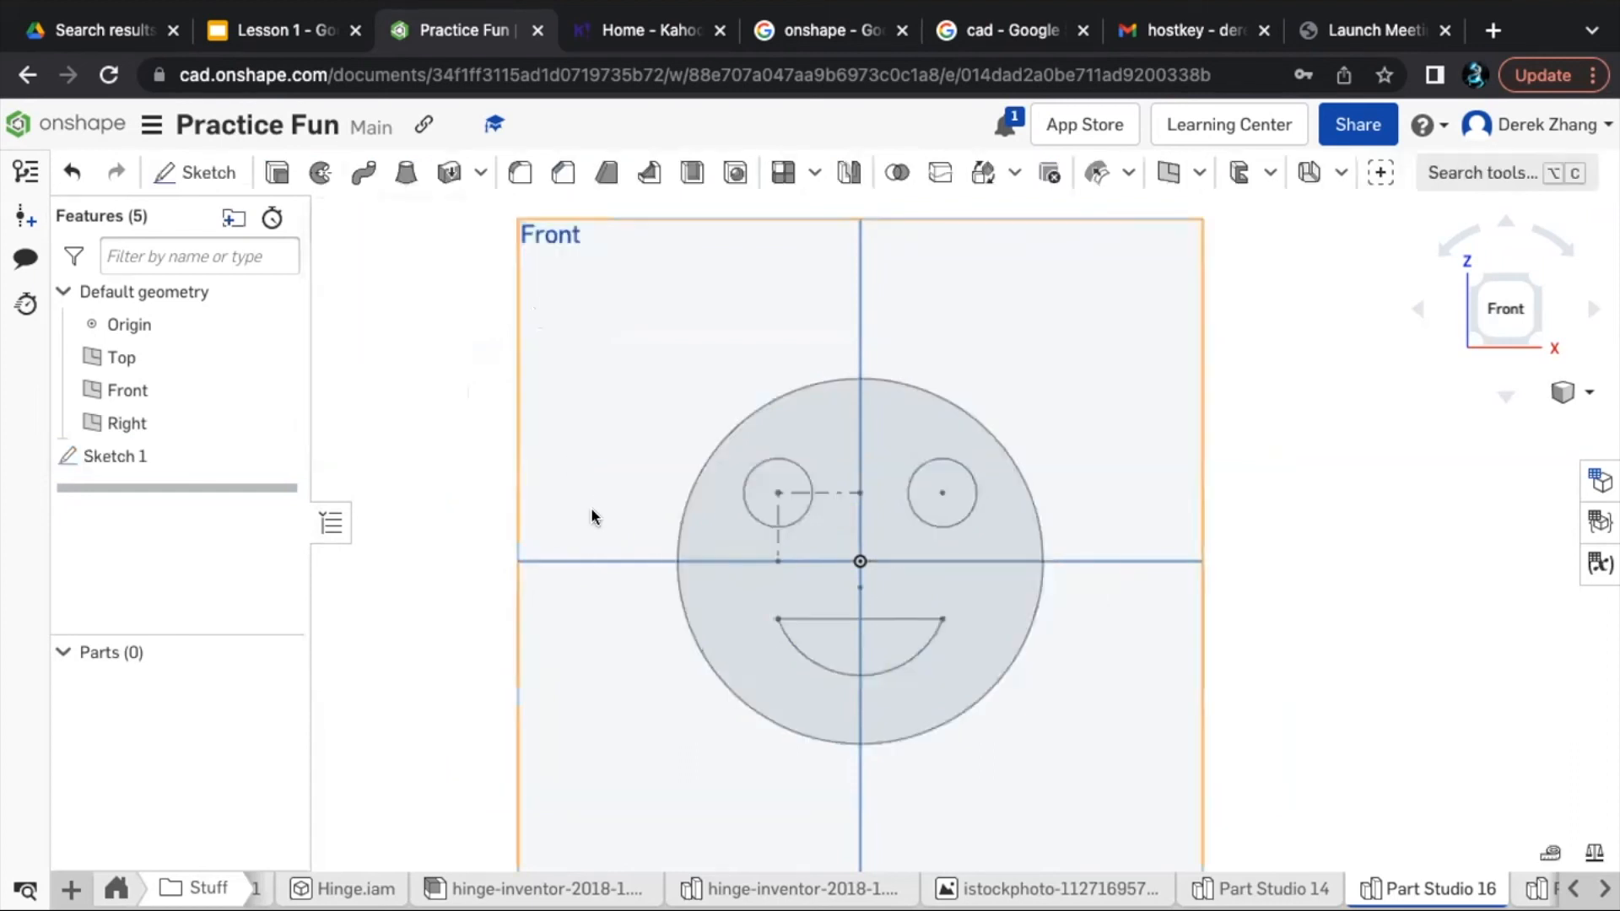